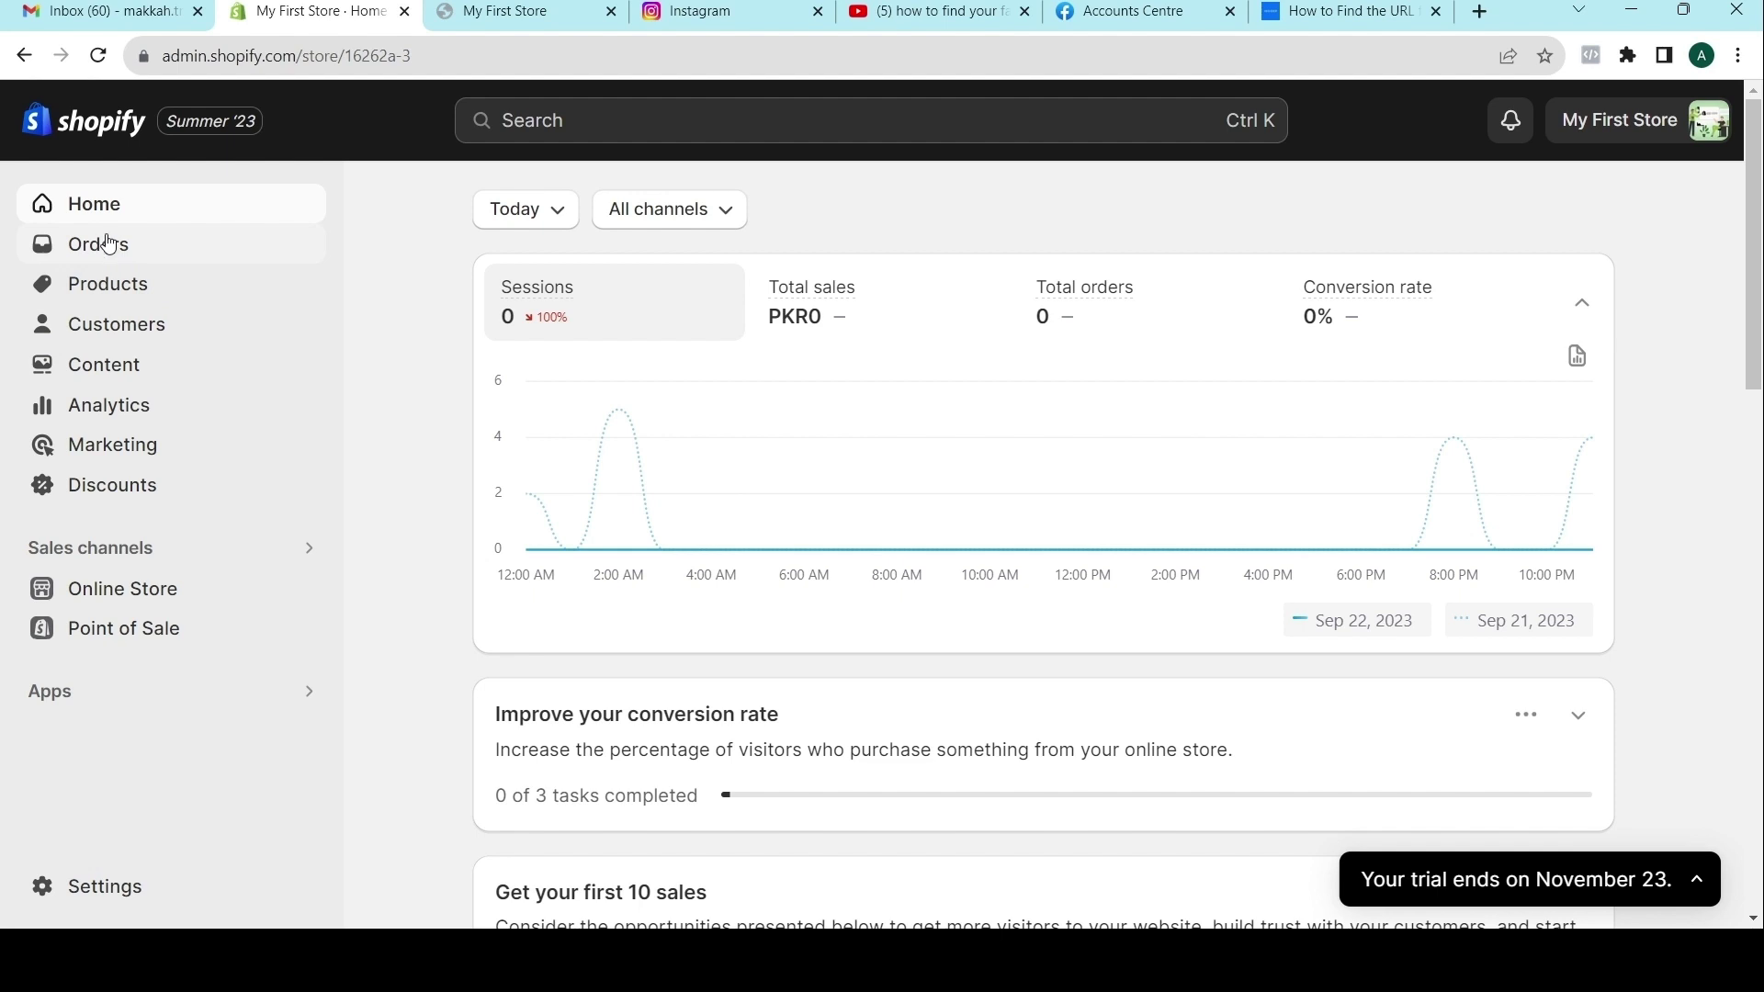
# Reload the store admin's home page and collapse the trial notice.
pyautogui.click(281, 58)
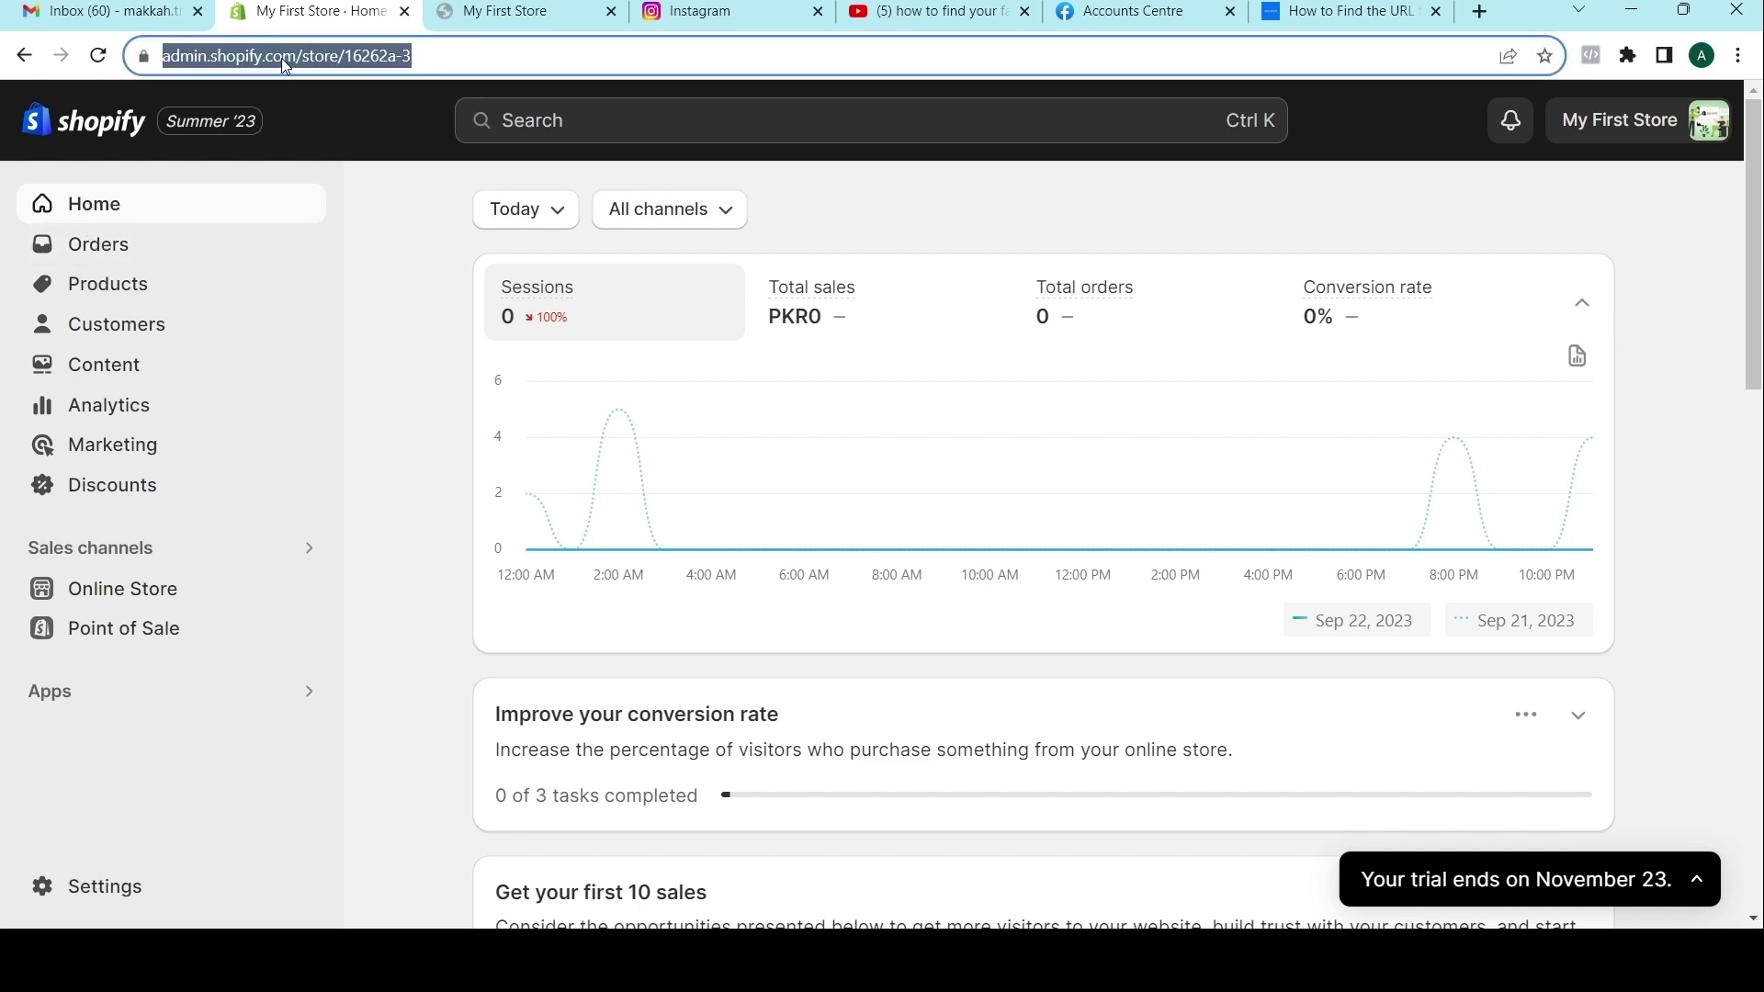
pyautogui.press('Return')
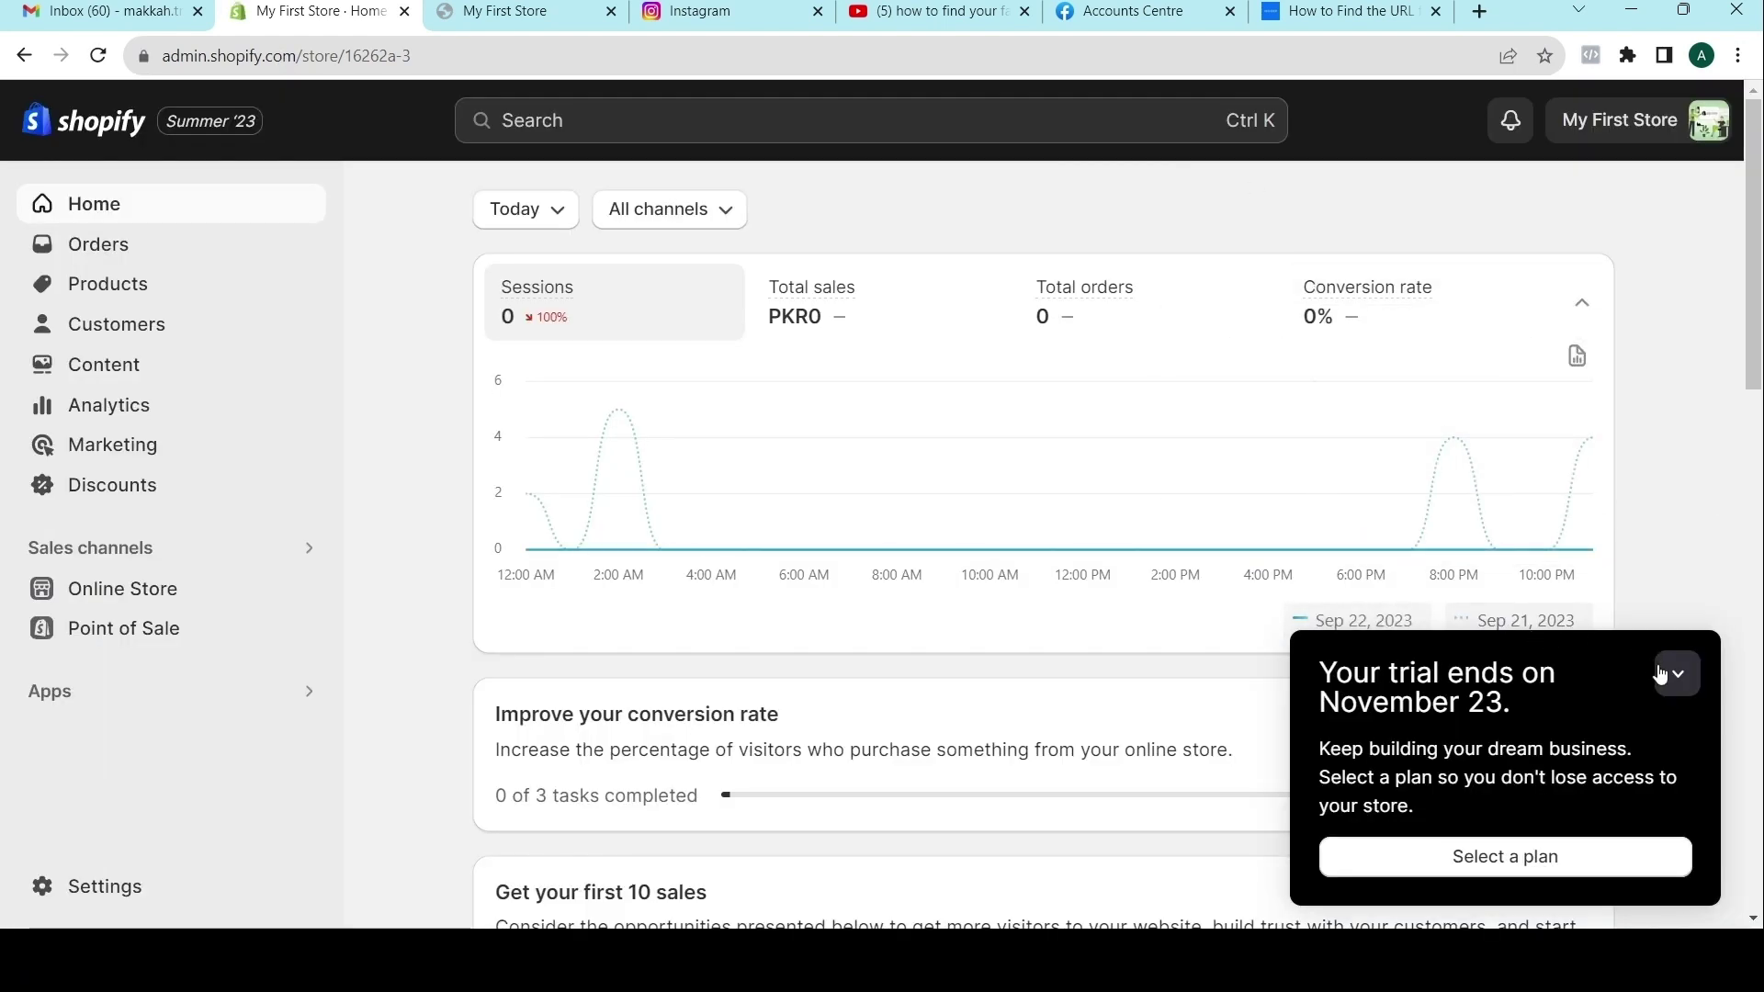
pyautogui.click(1662, 676)
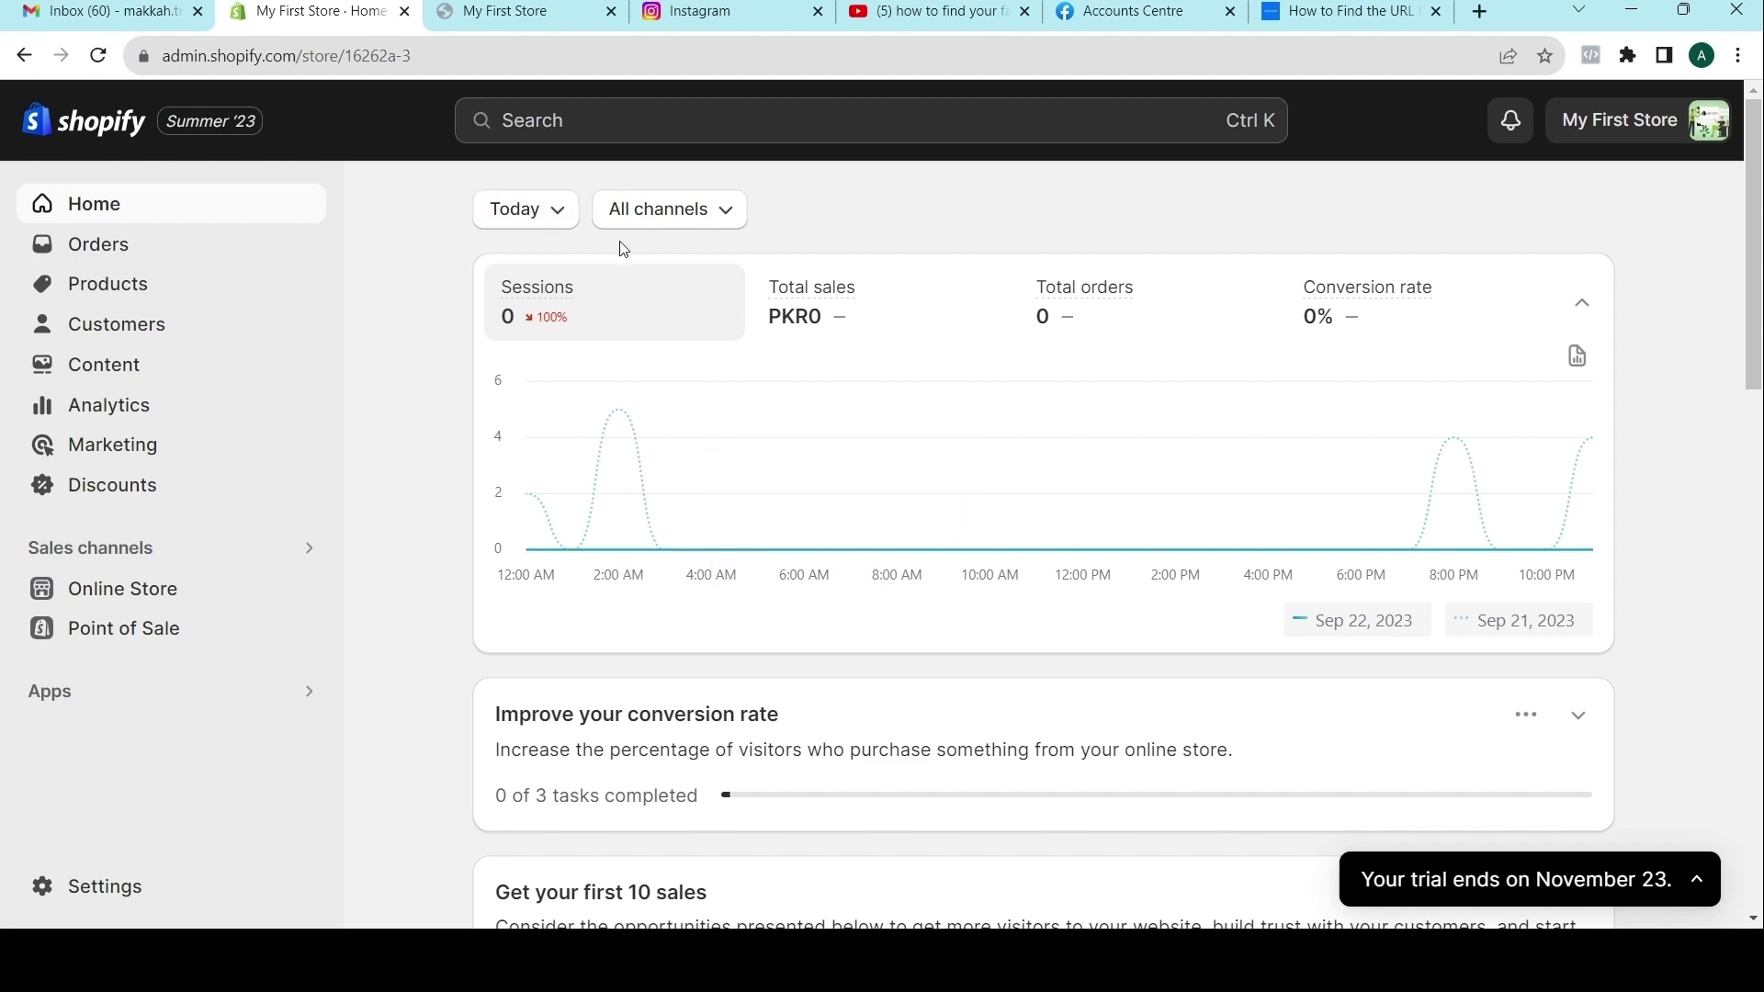
# View the store's orders list, the draft orders and the abandoned checkouts.
pyautogui.click(95, 245)
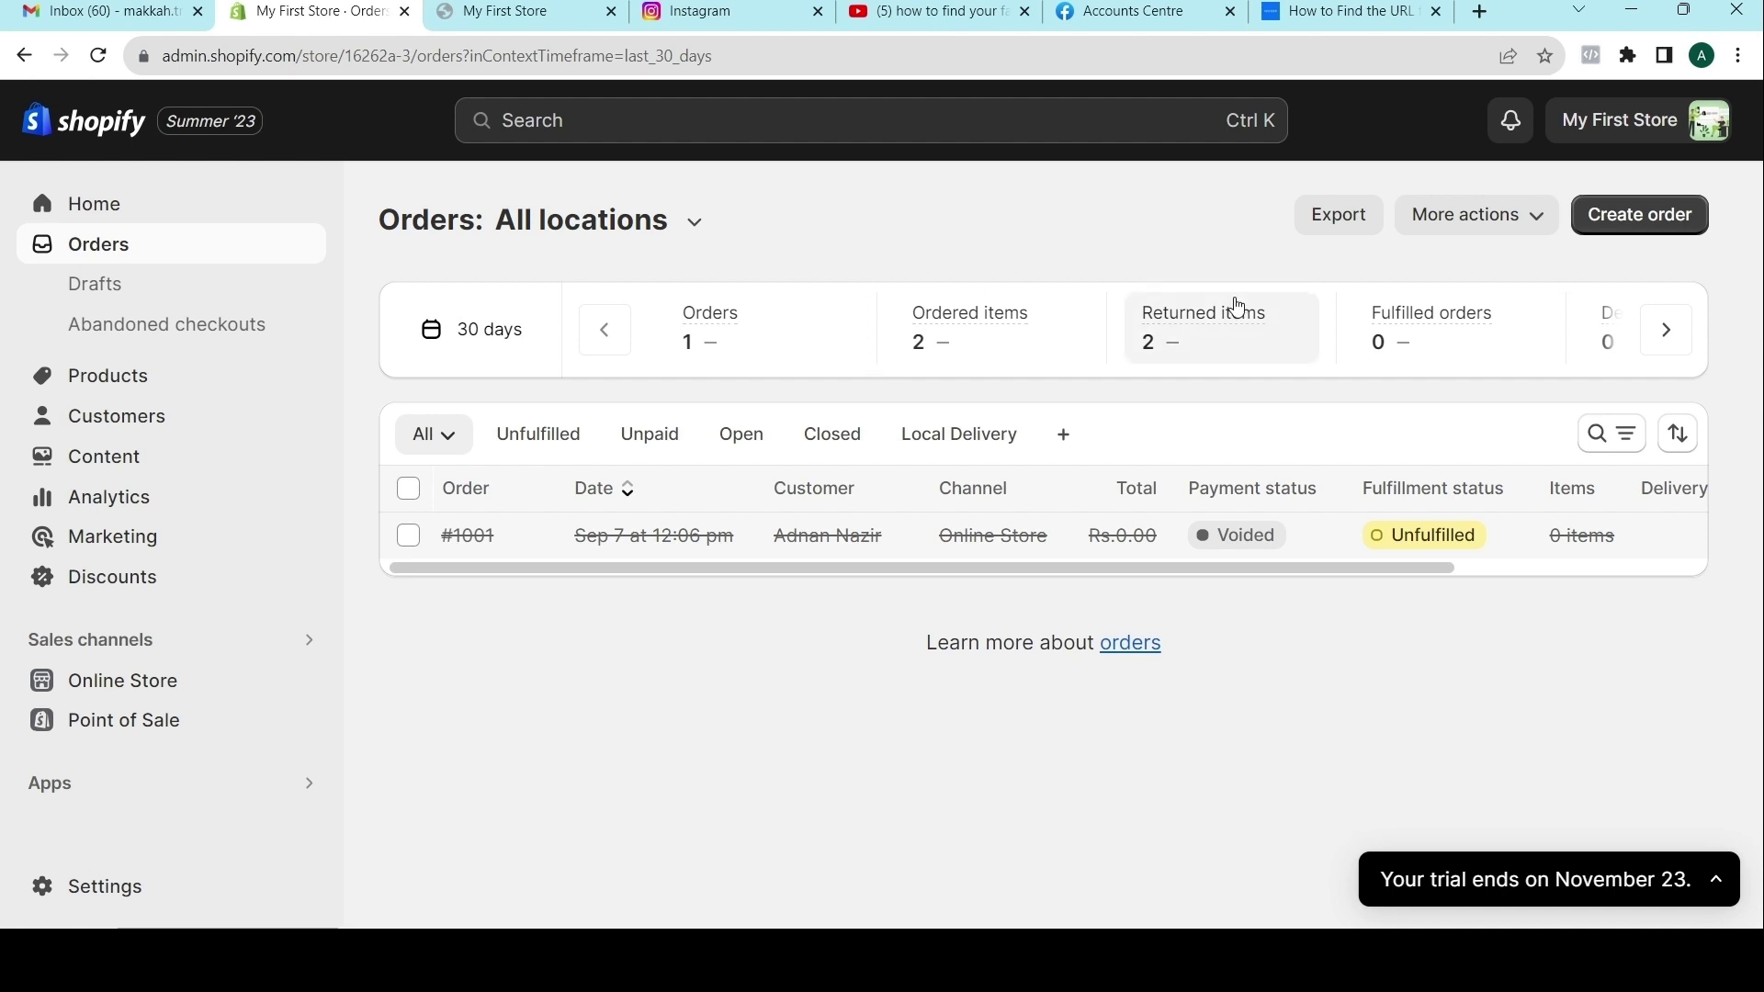
pyautogui.click(102, 288)
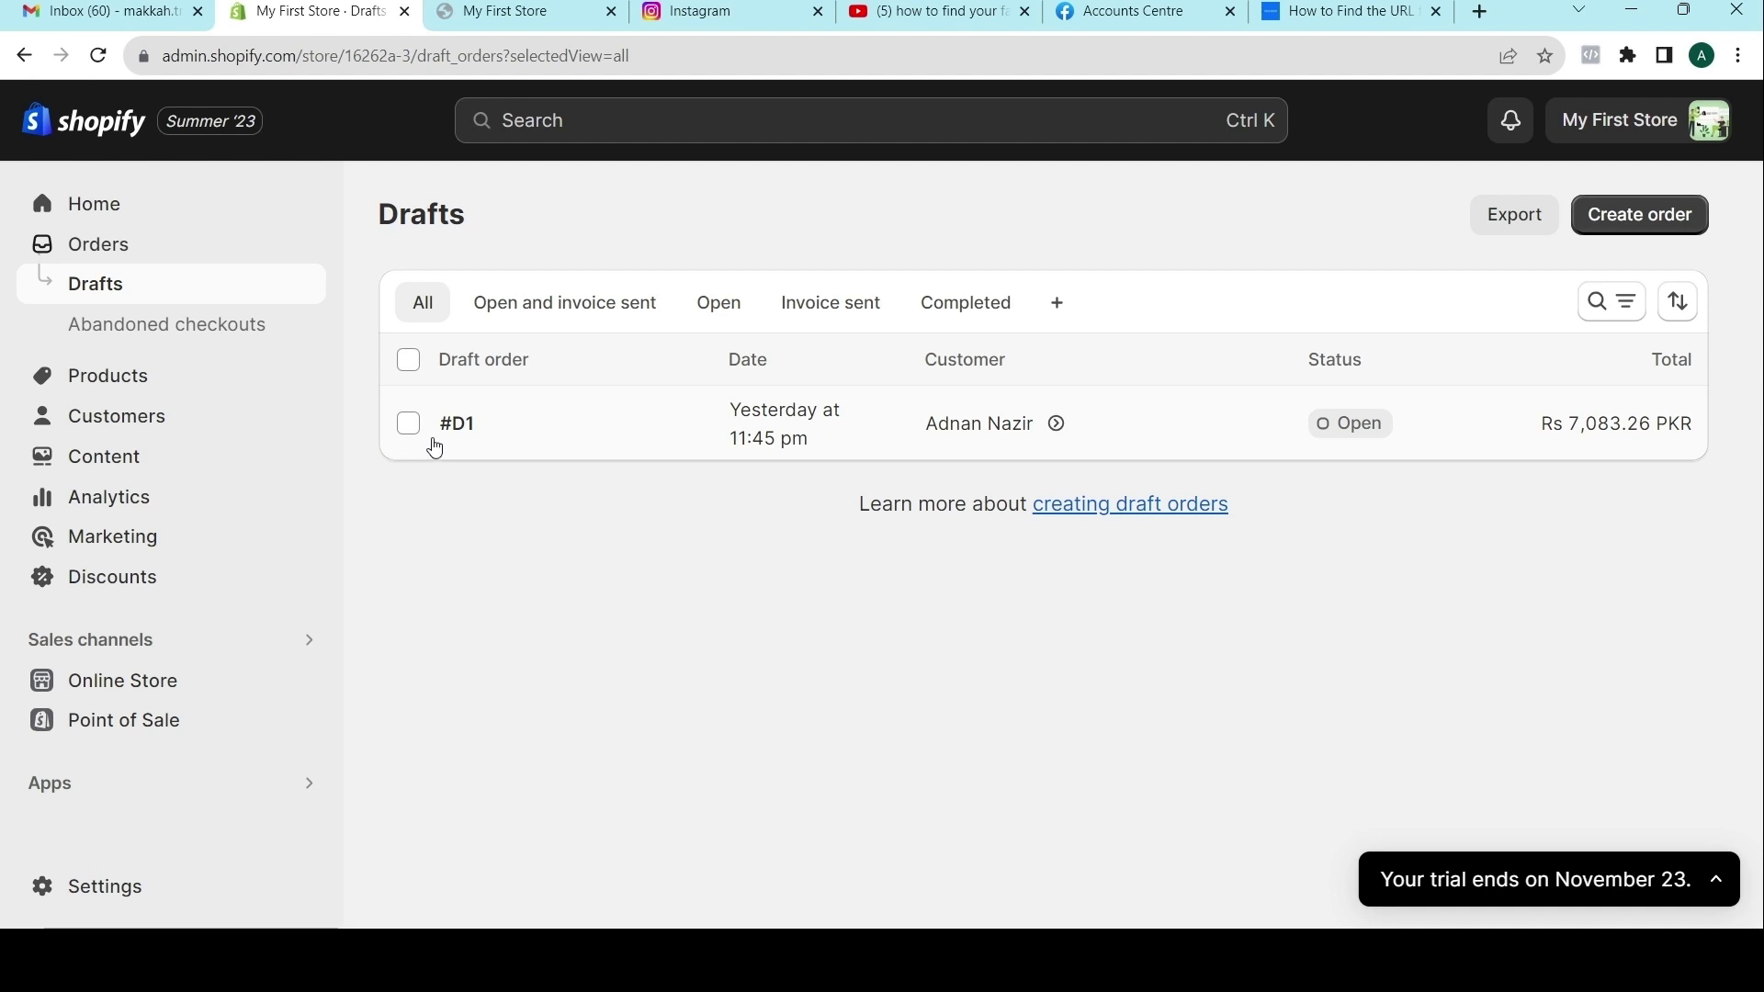
pyautogui.click(114, 335)
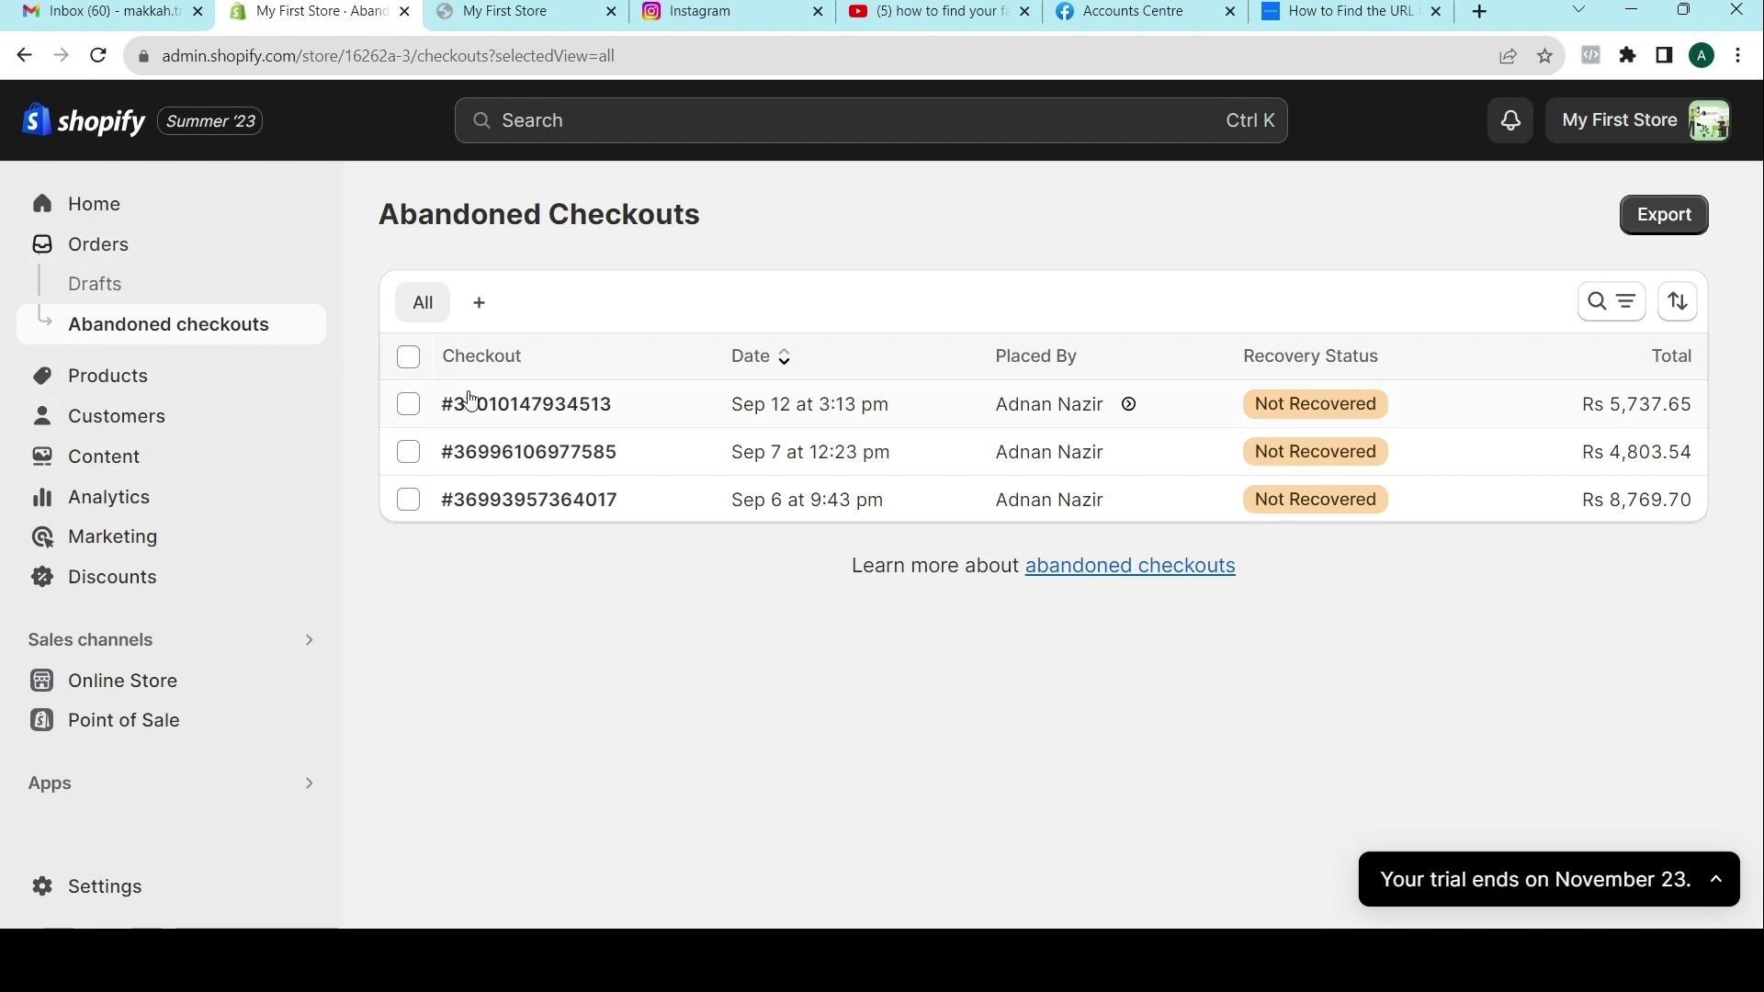
# Look through the store's product list and open its collections.
pyautogui.click(82, 379)
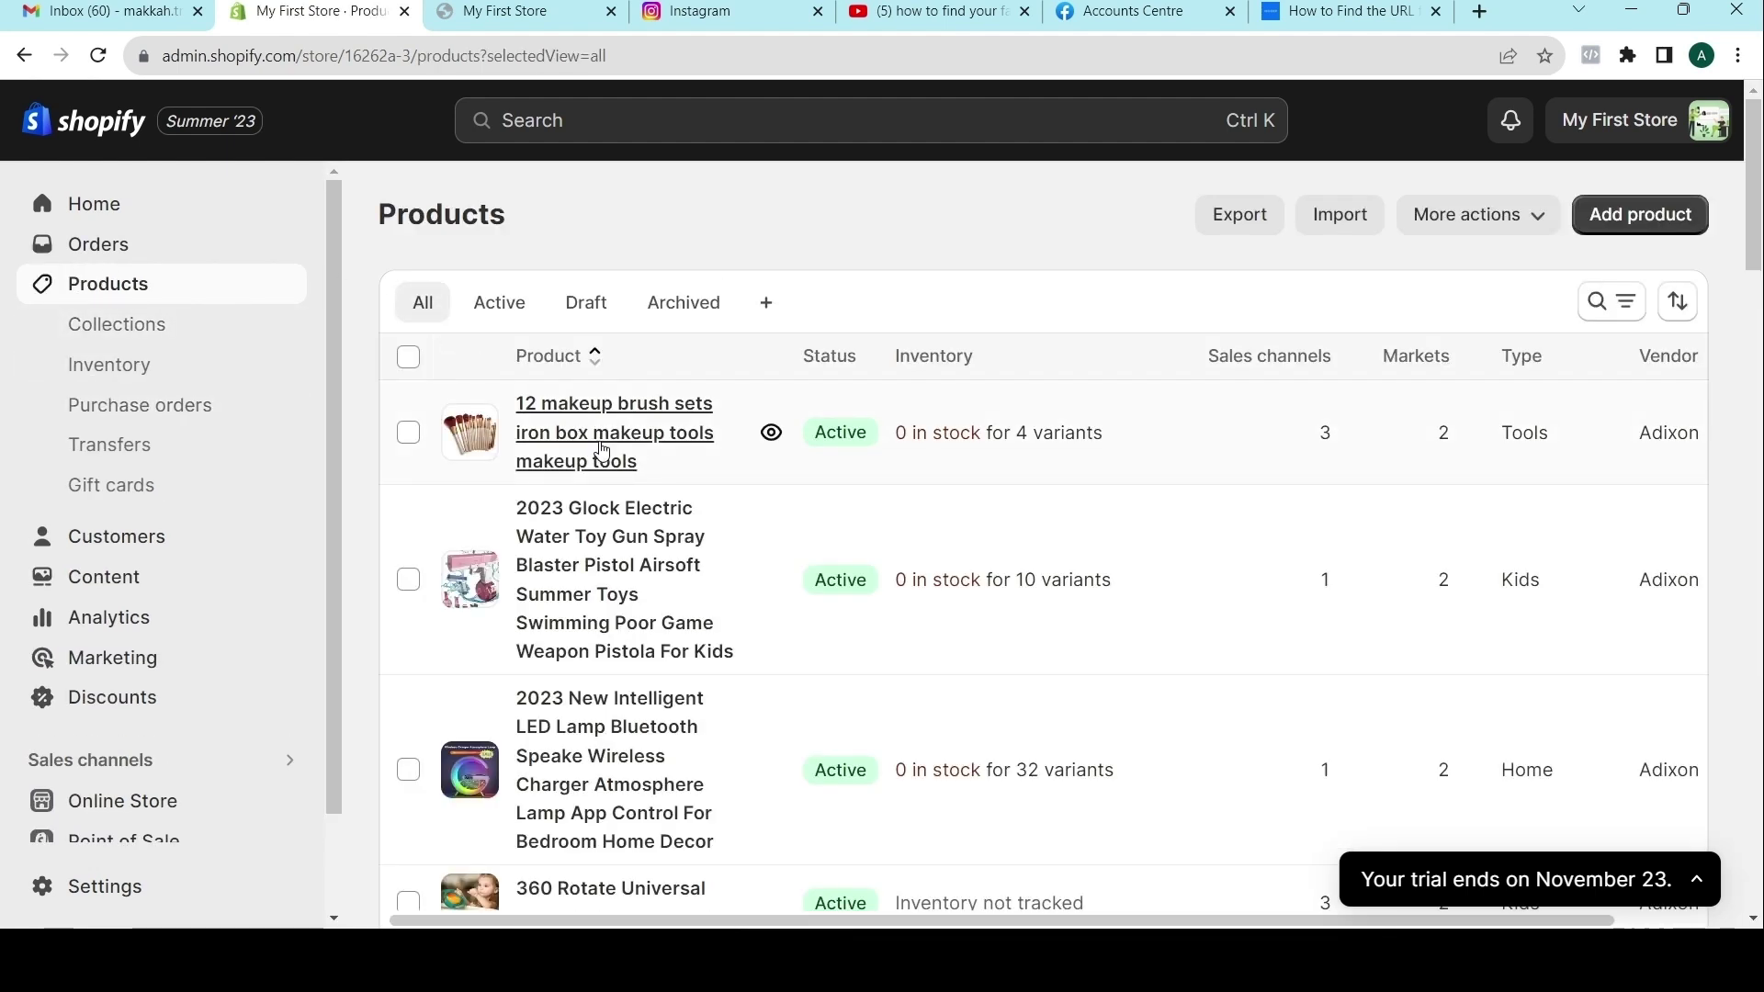
pyautogui.scroll(-4, 604, 455)
pyautogui.scroll(5, 588, 451)
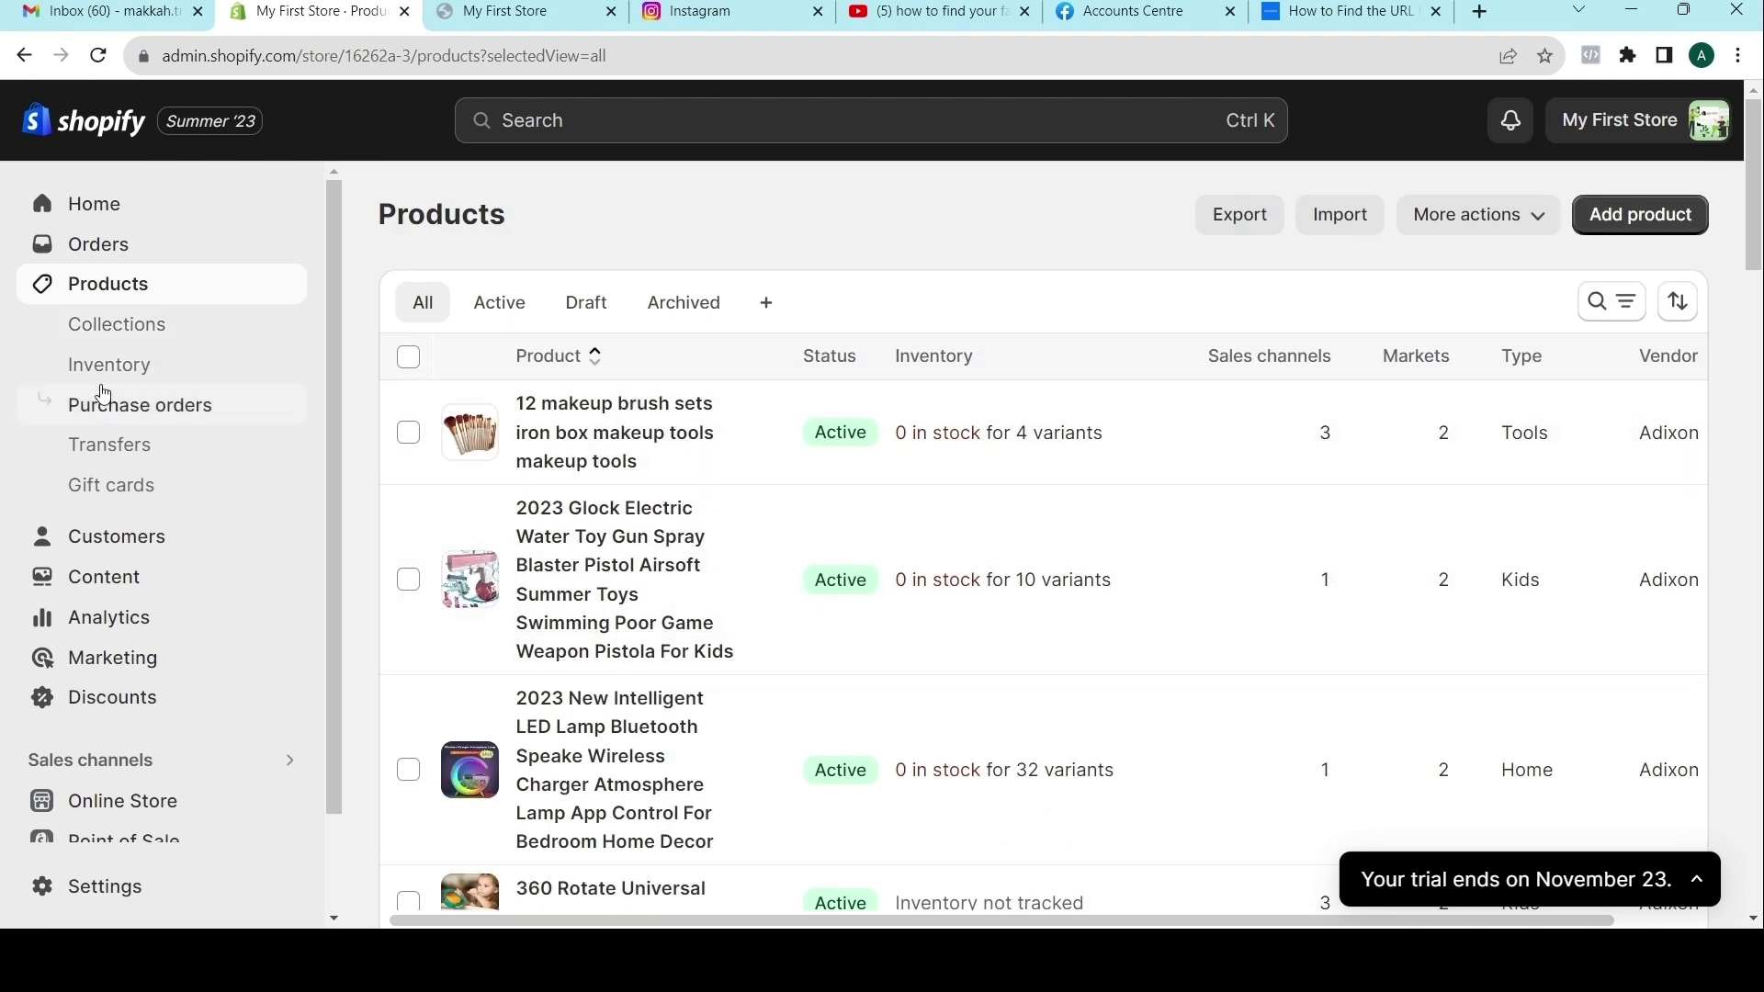
pyautogui.click(98, 336)
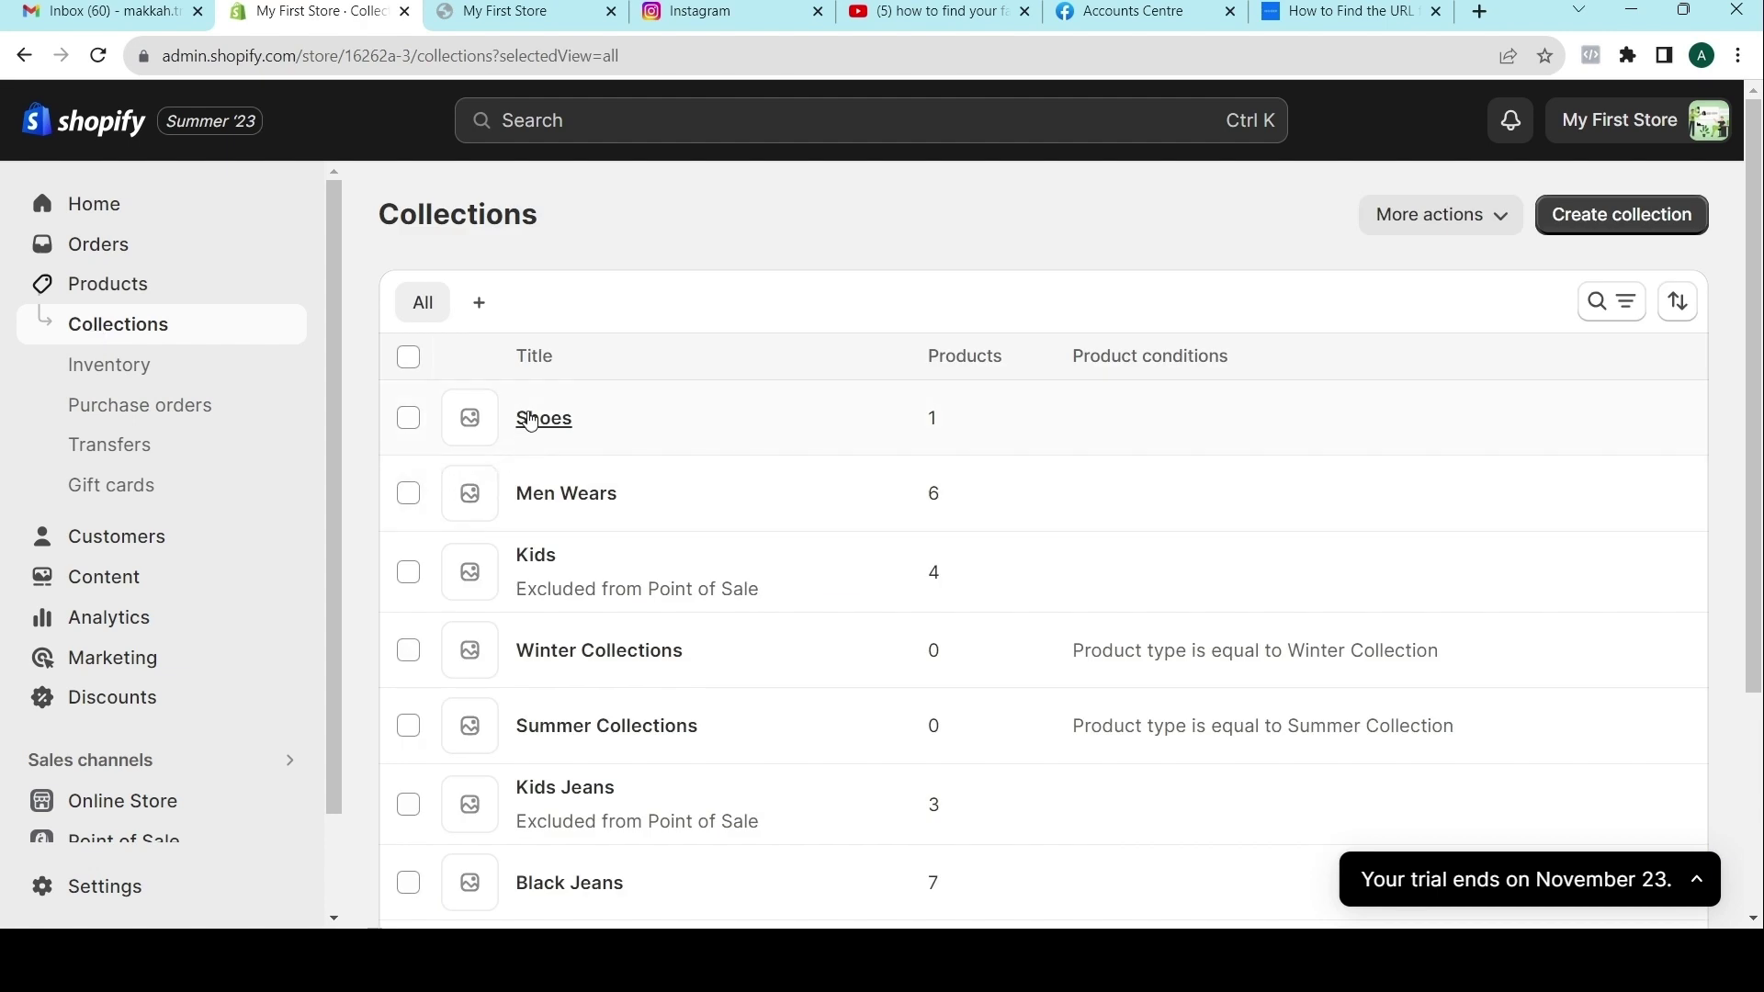
pyautogui.click(522, 491)
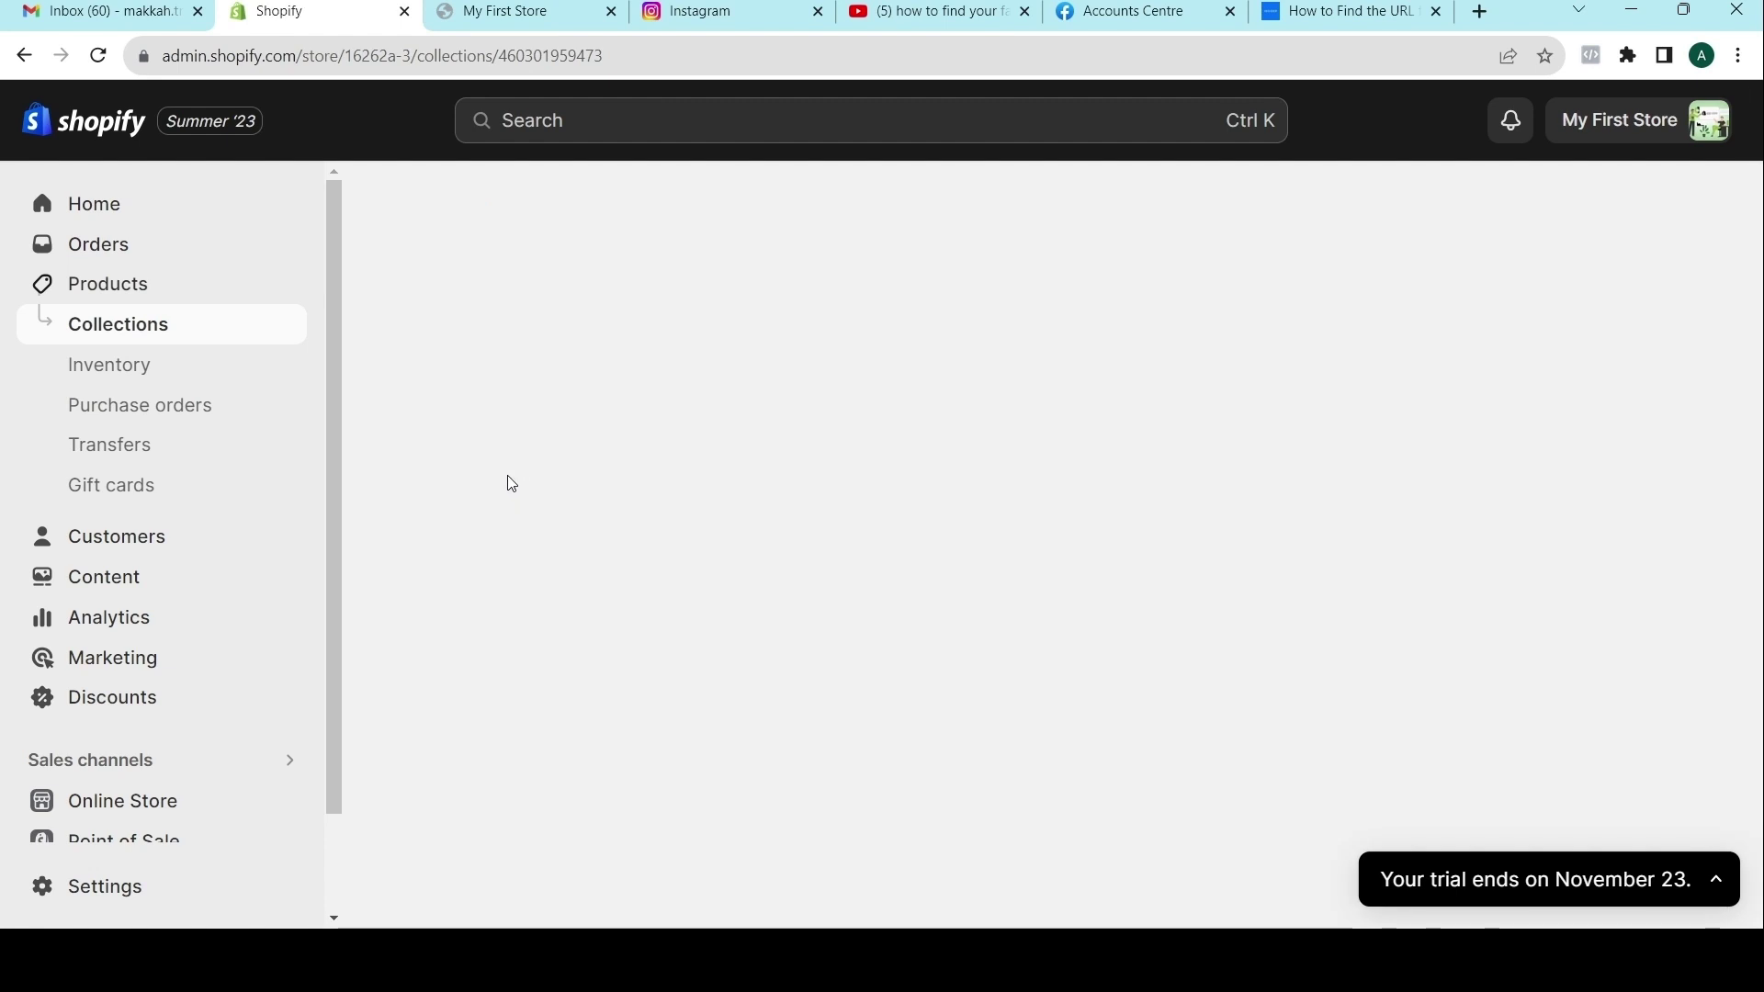
pyautogui.hotkey('alt', 'Left')
pyautogui.hotkey('alt', 'Left')
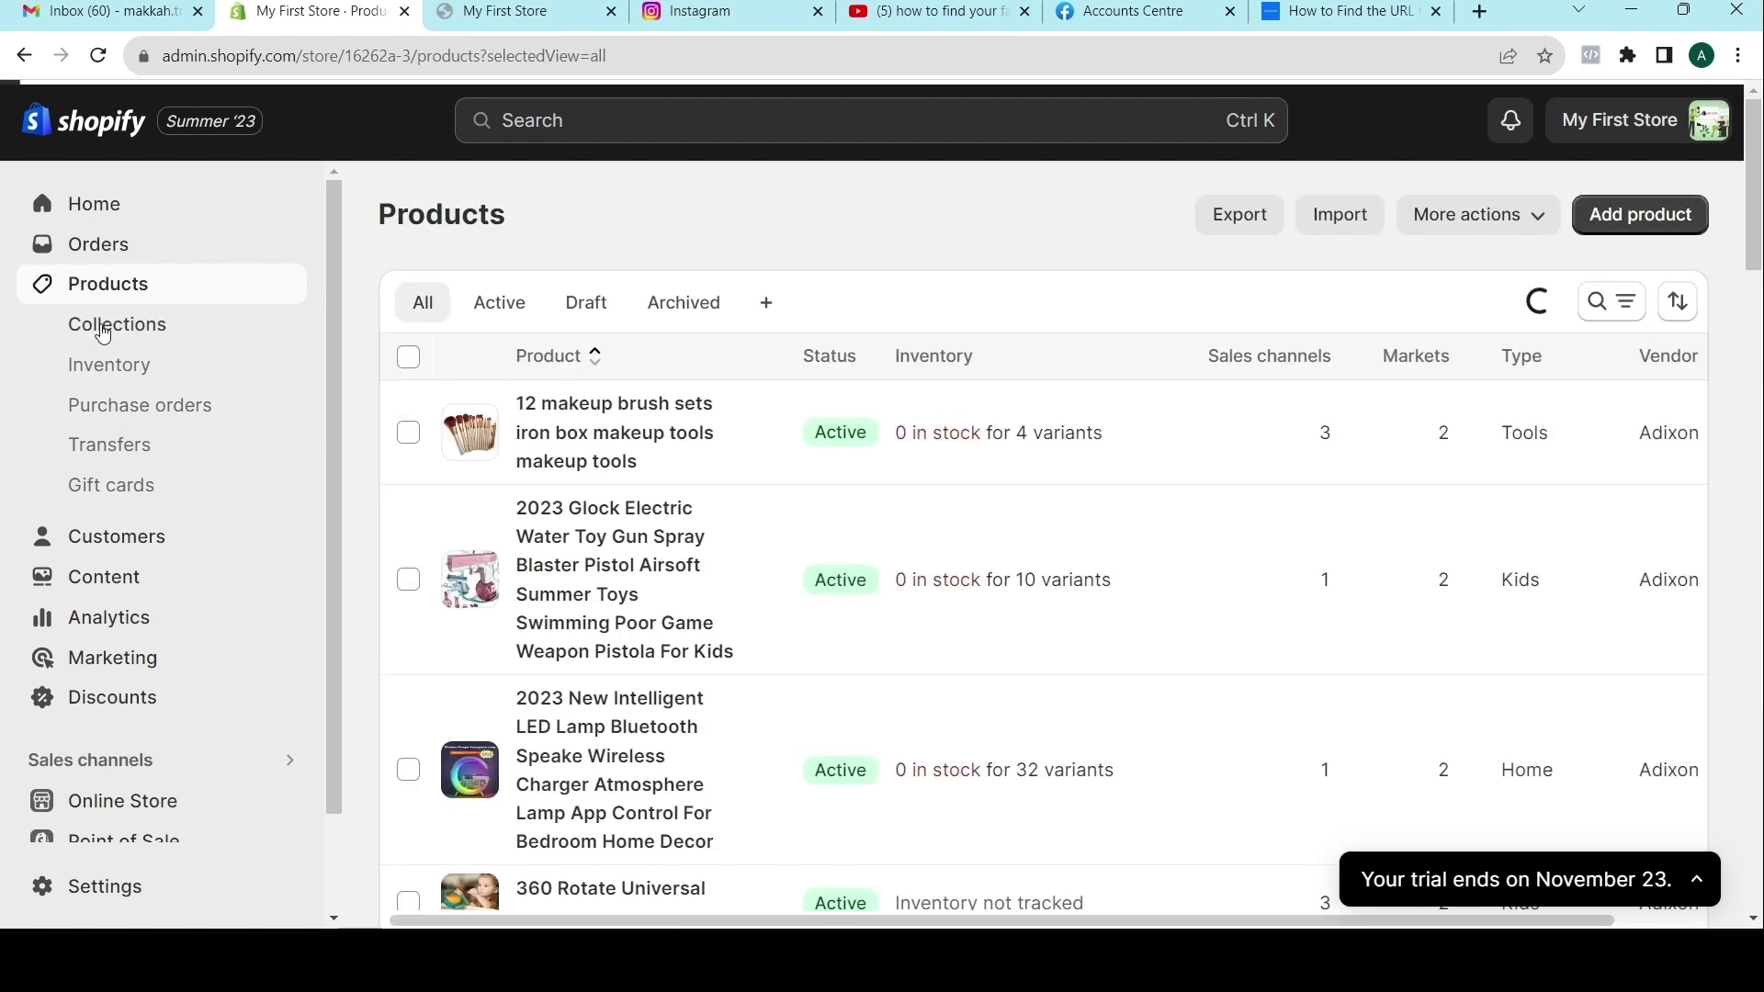
pyautogui.click(105, 333)
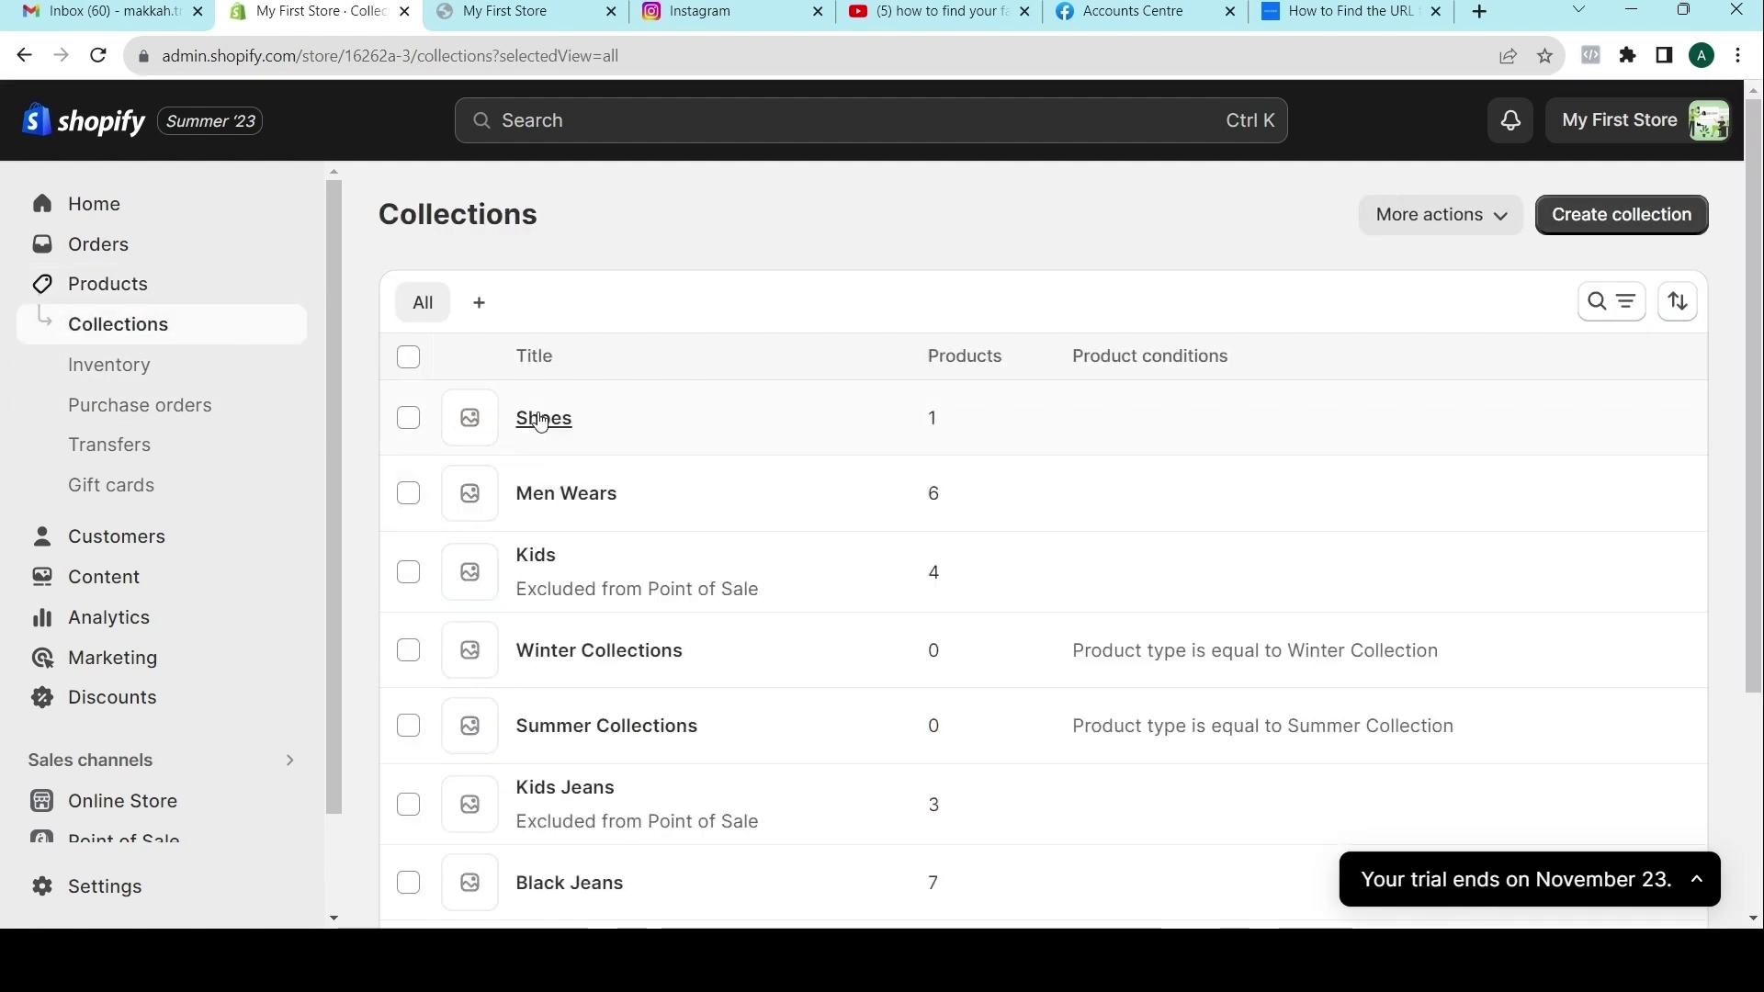
# Look through the collections list and view the inventory, purchase orders, transfers and gift cards pages.
pyautogui.scroll(-2, 570, 497)
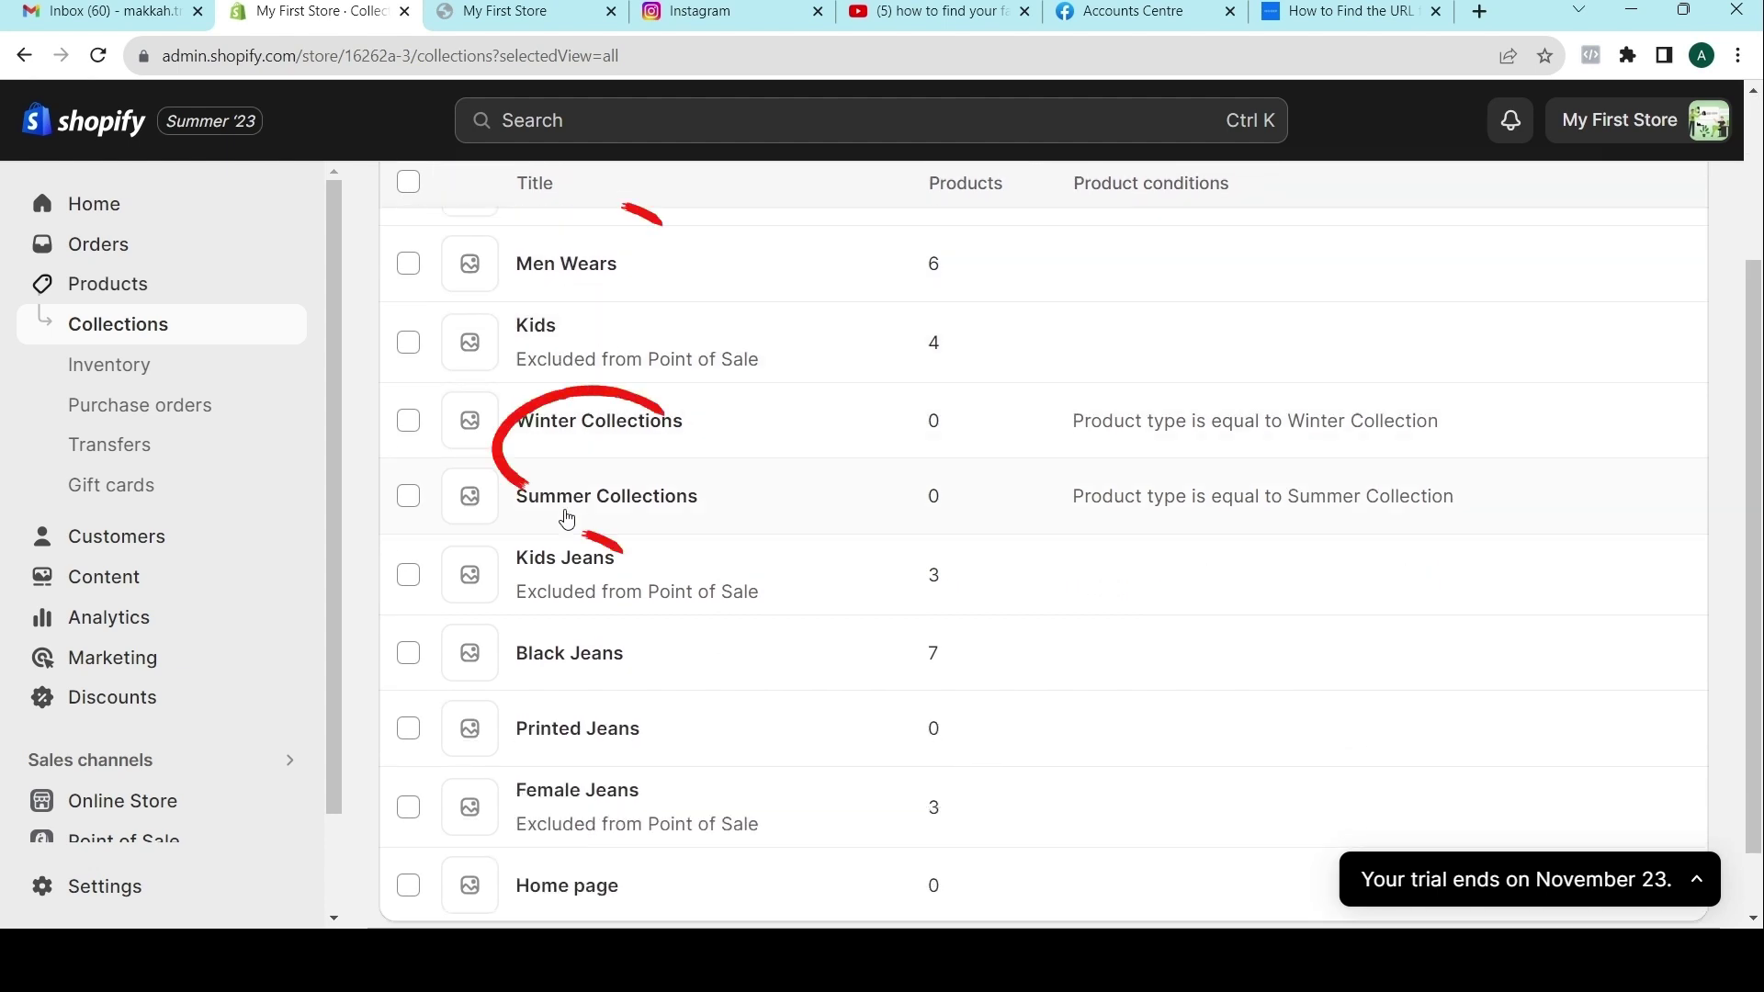
pyautogui.click(93, 368)
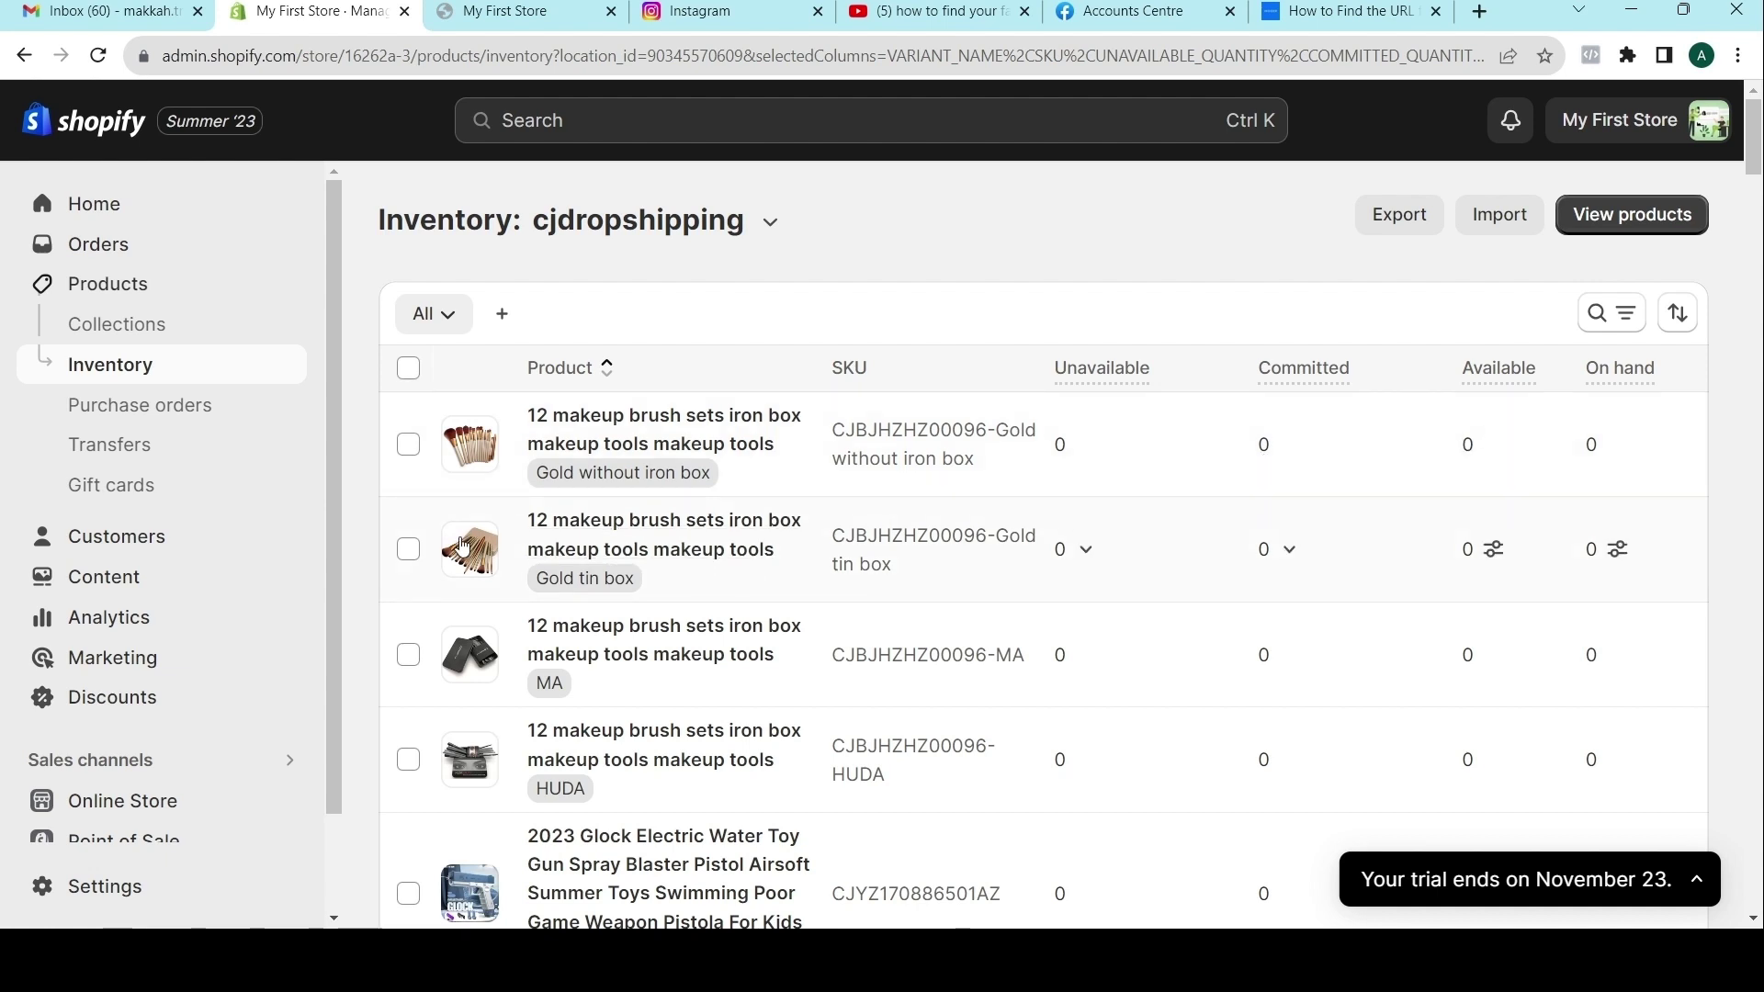
pyautogui.click(153, 411)
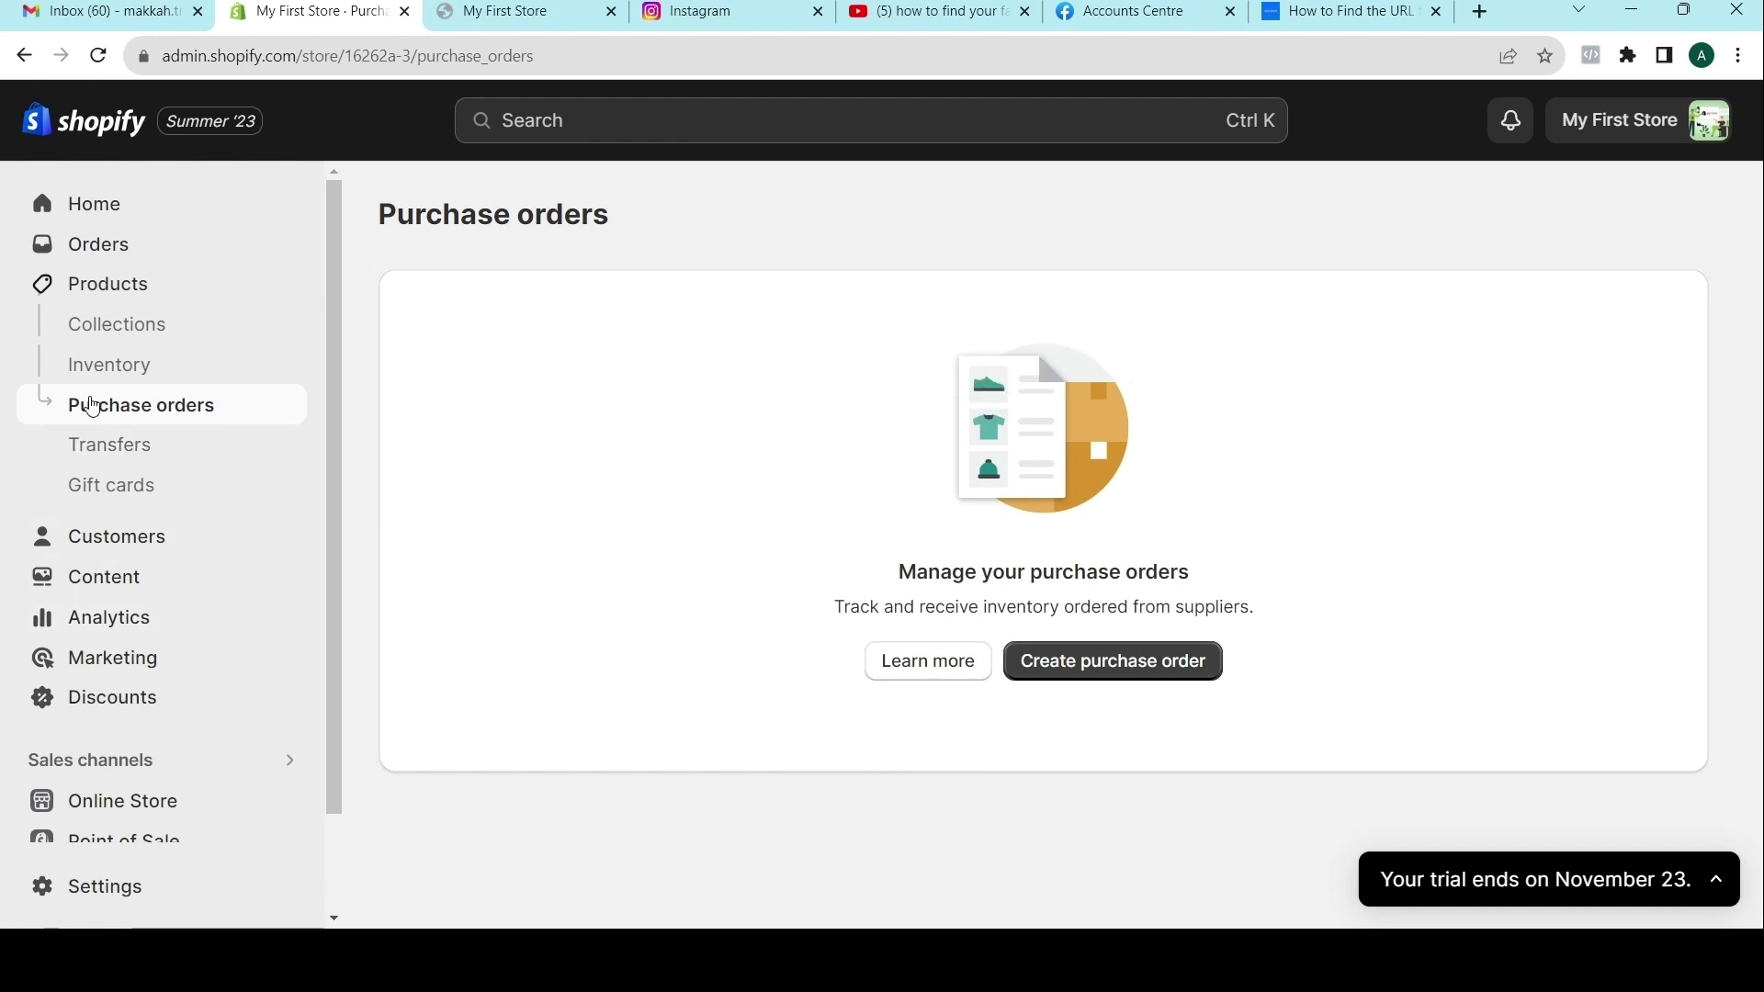
pyautogui.click(111, 446)
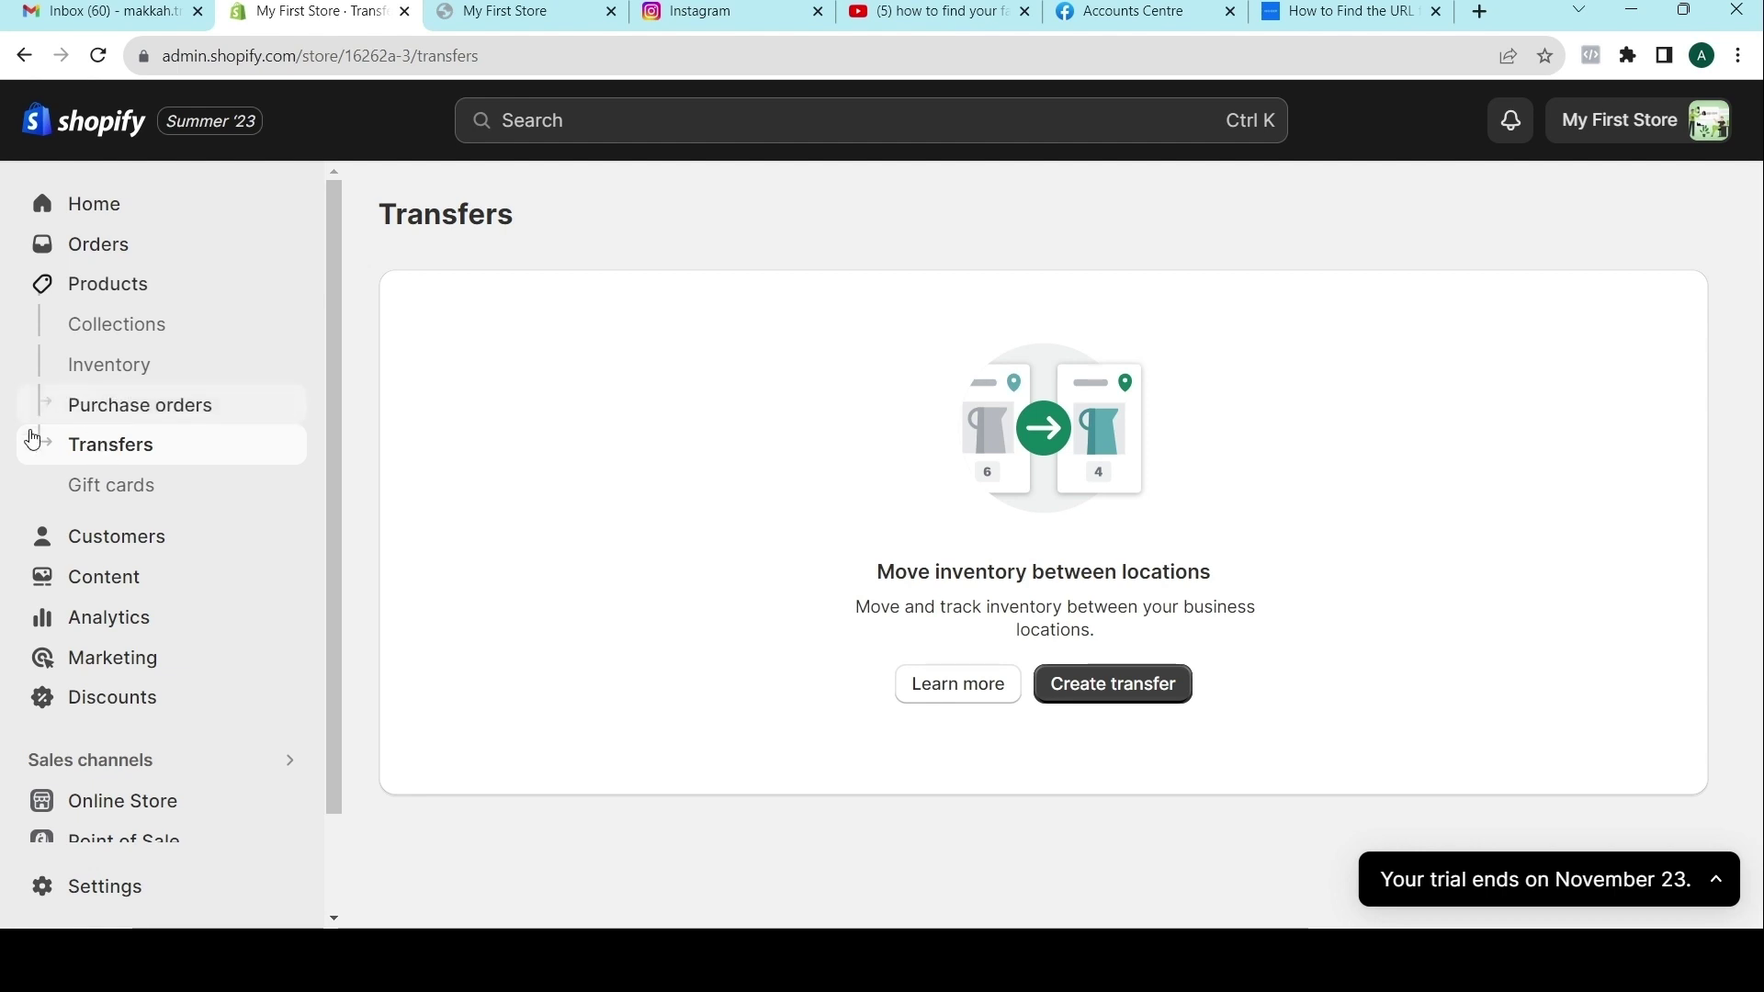
pyautogui.click(103, 487)
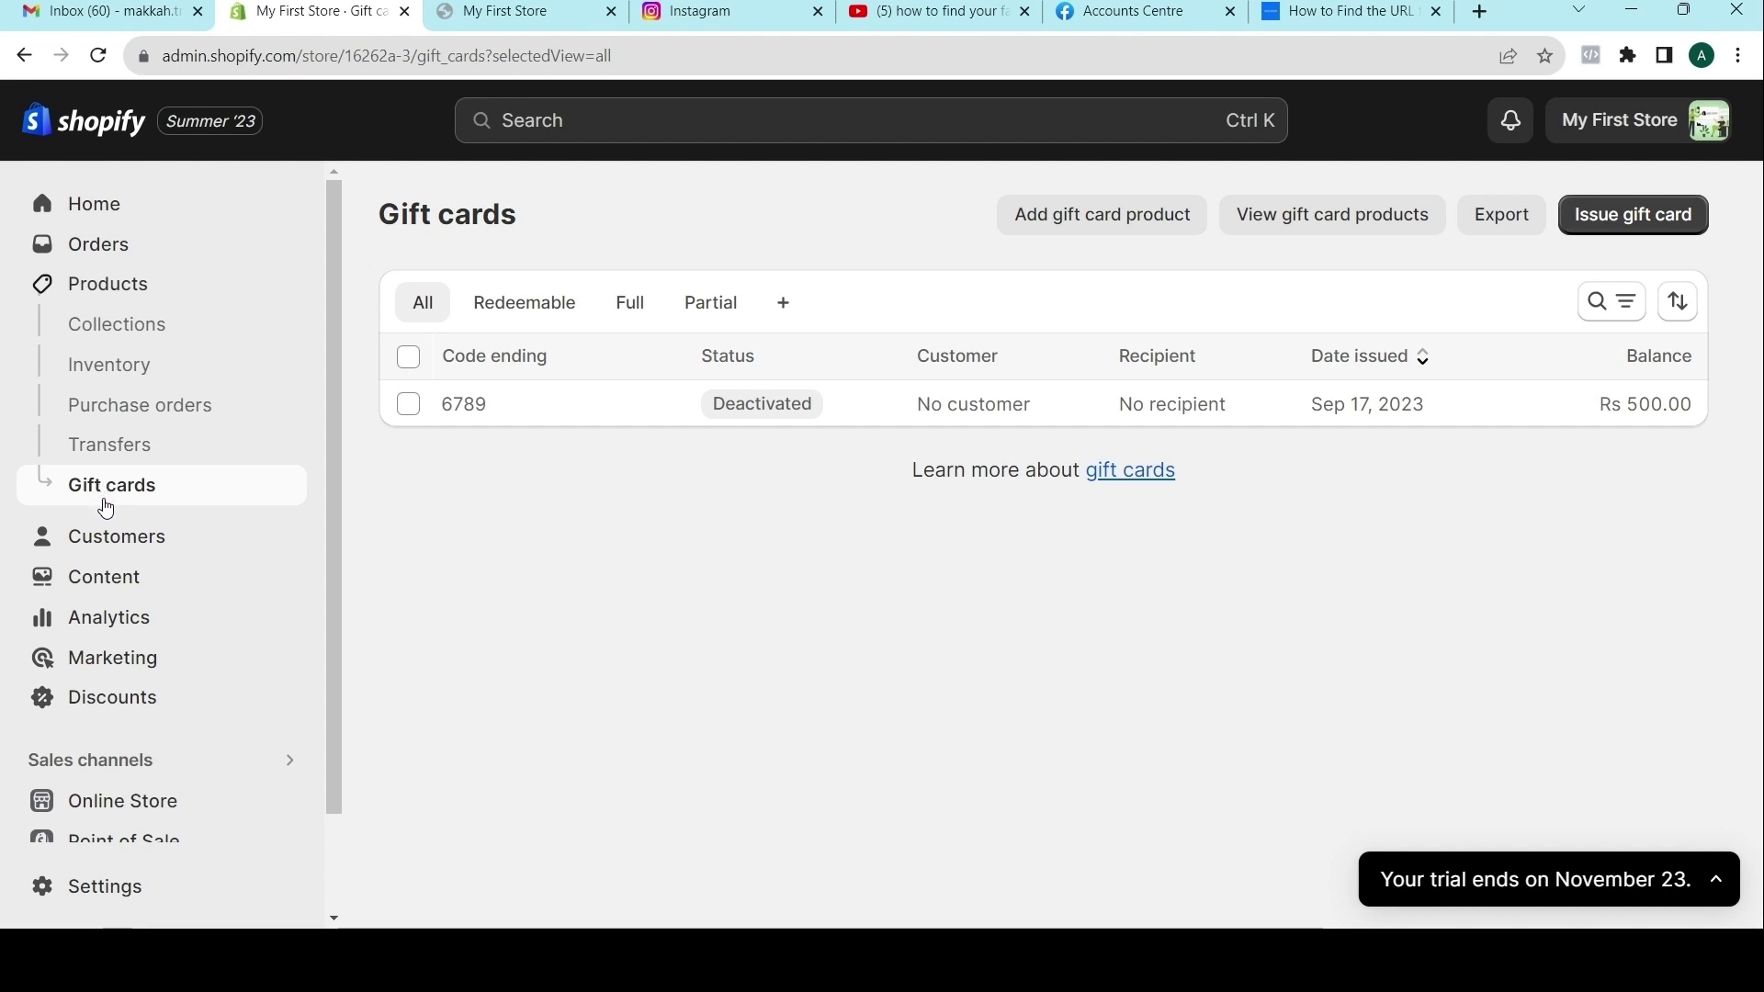
# View the customer list and its segments, and the content section's metaobjects and files.
pyautogui.click(103, 537)
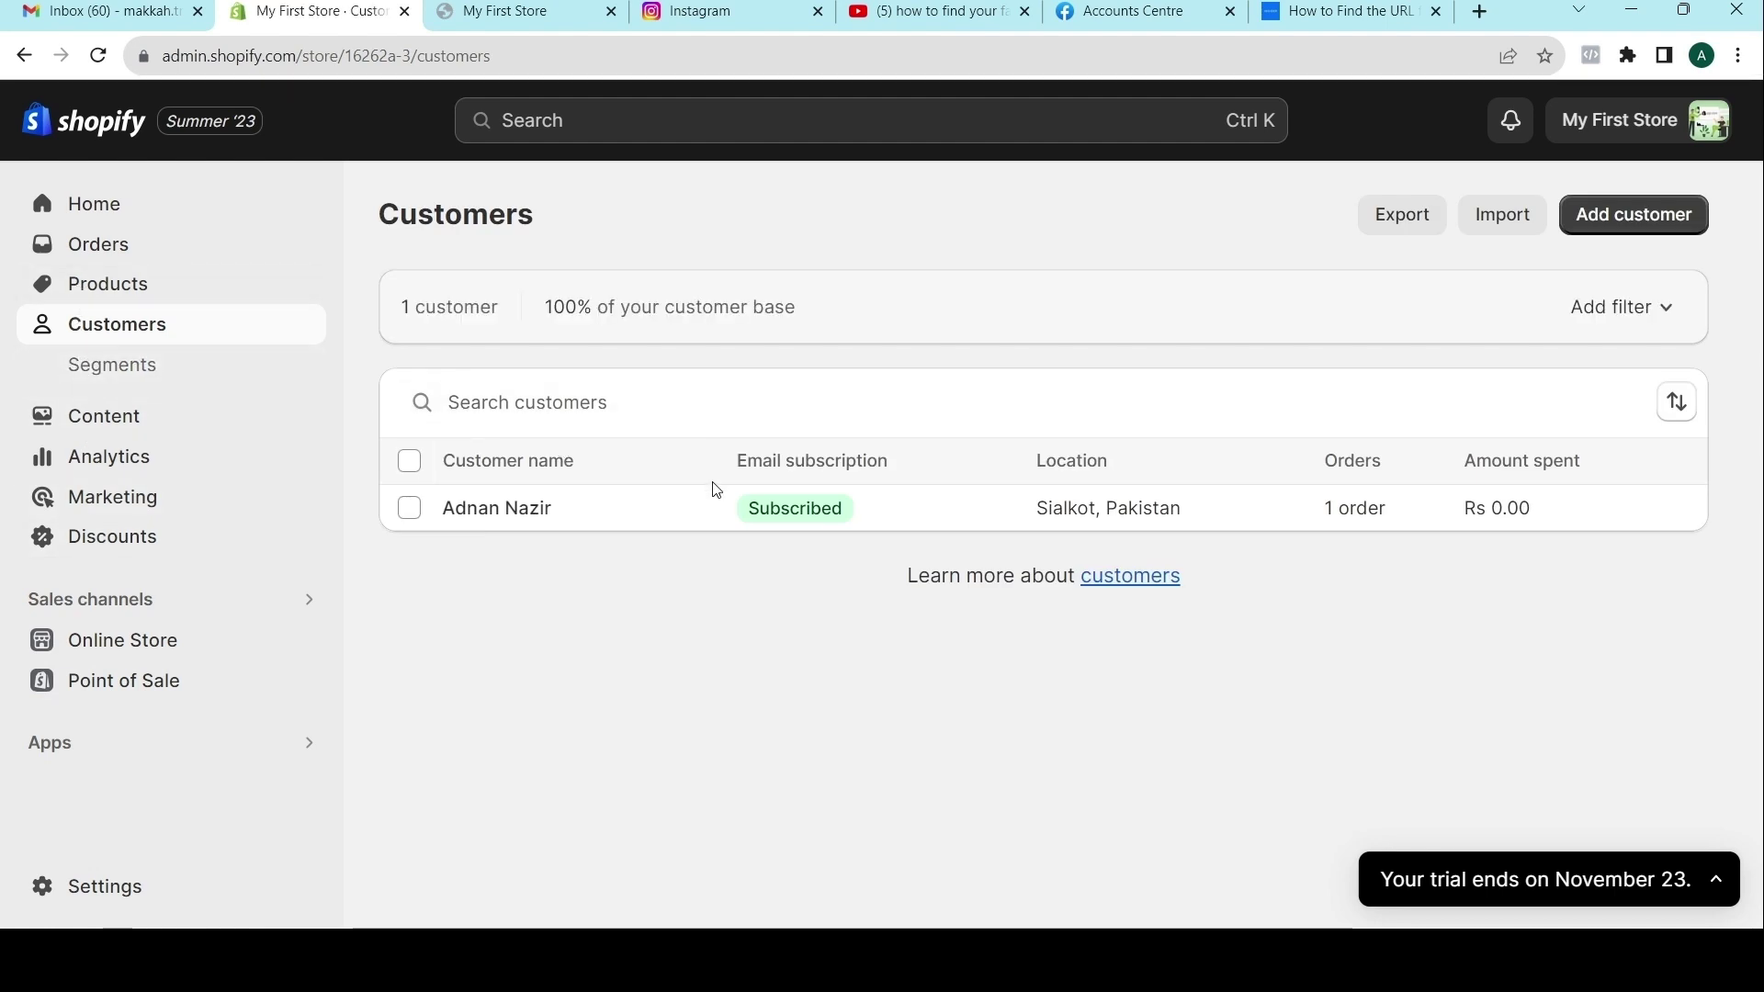
pyautogui.click(120, 378)
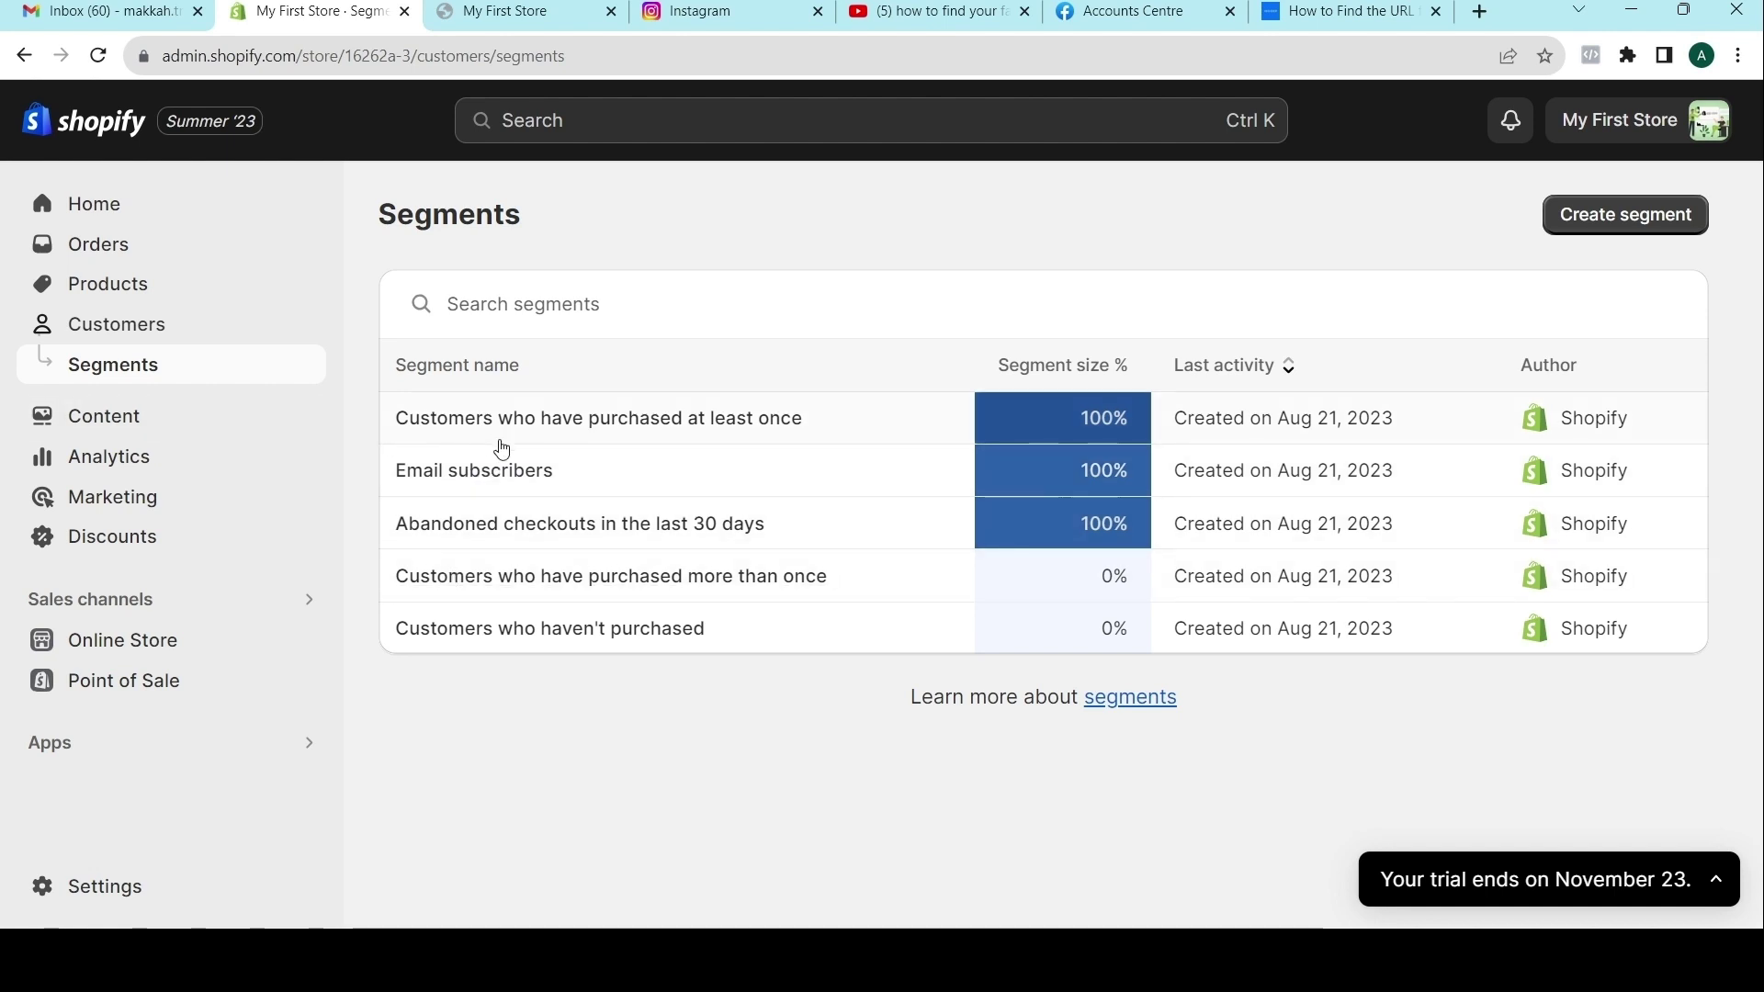
pyautogui.click(97, 416)
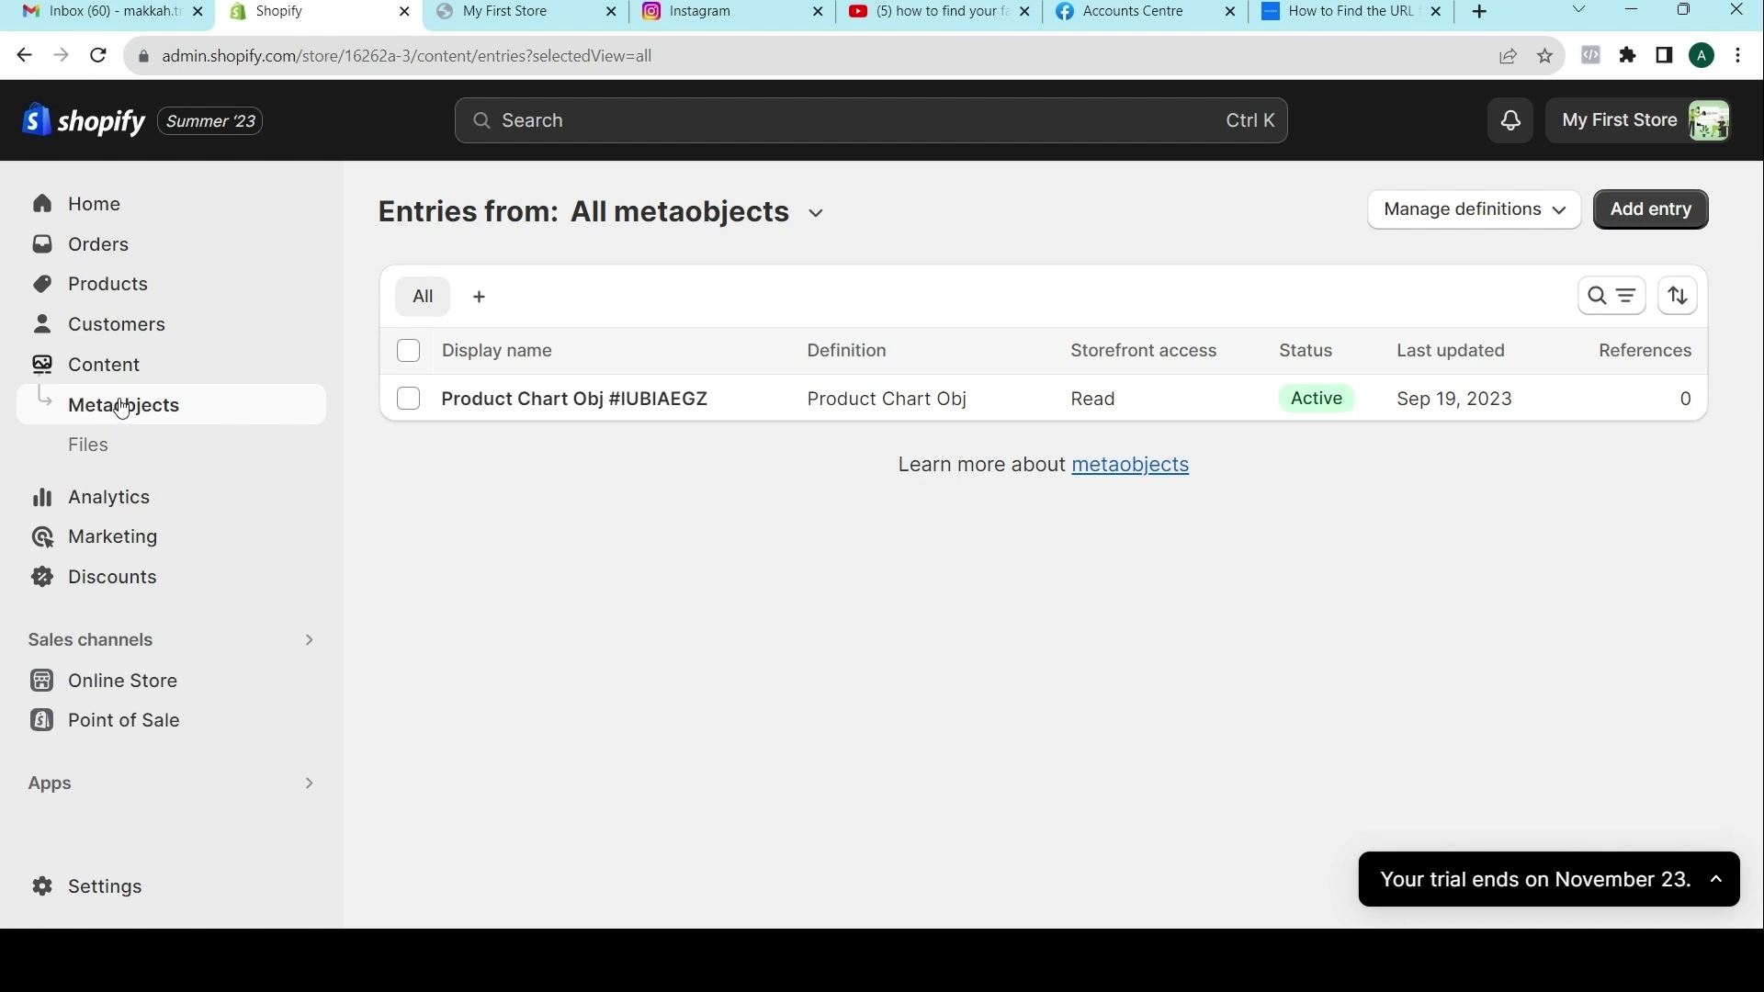
pyautogui.click(81, 450)
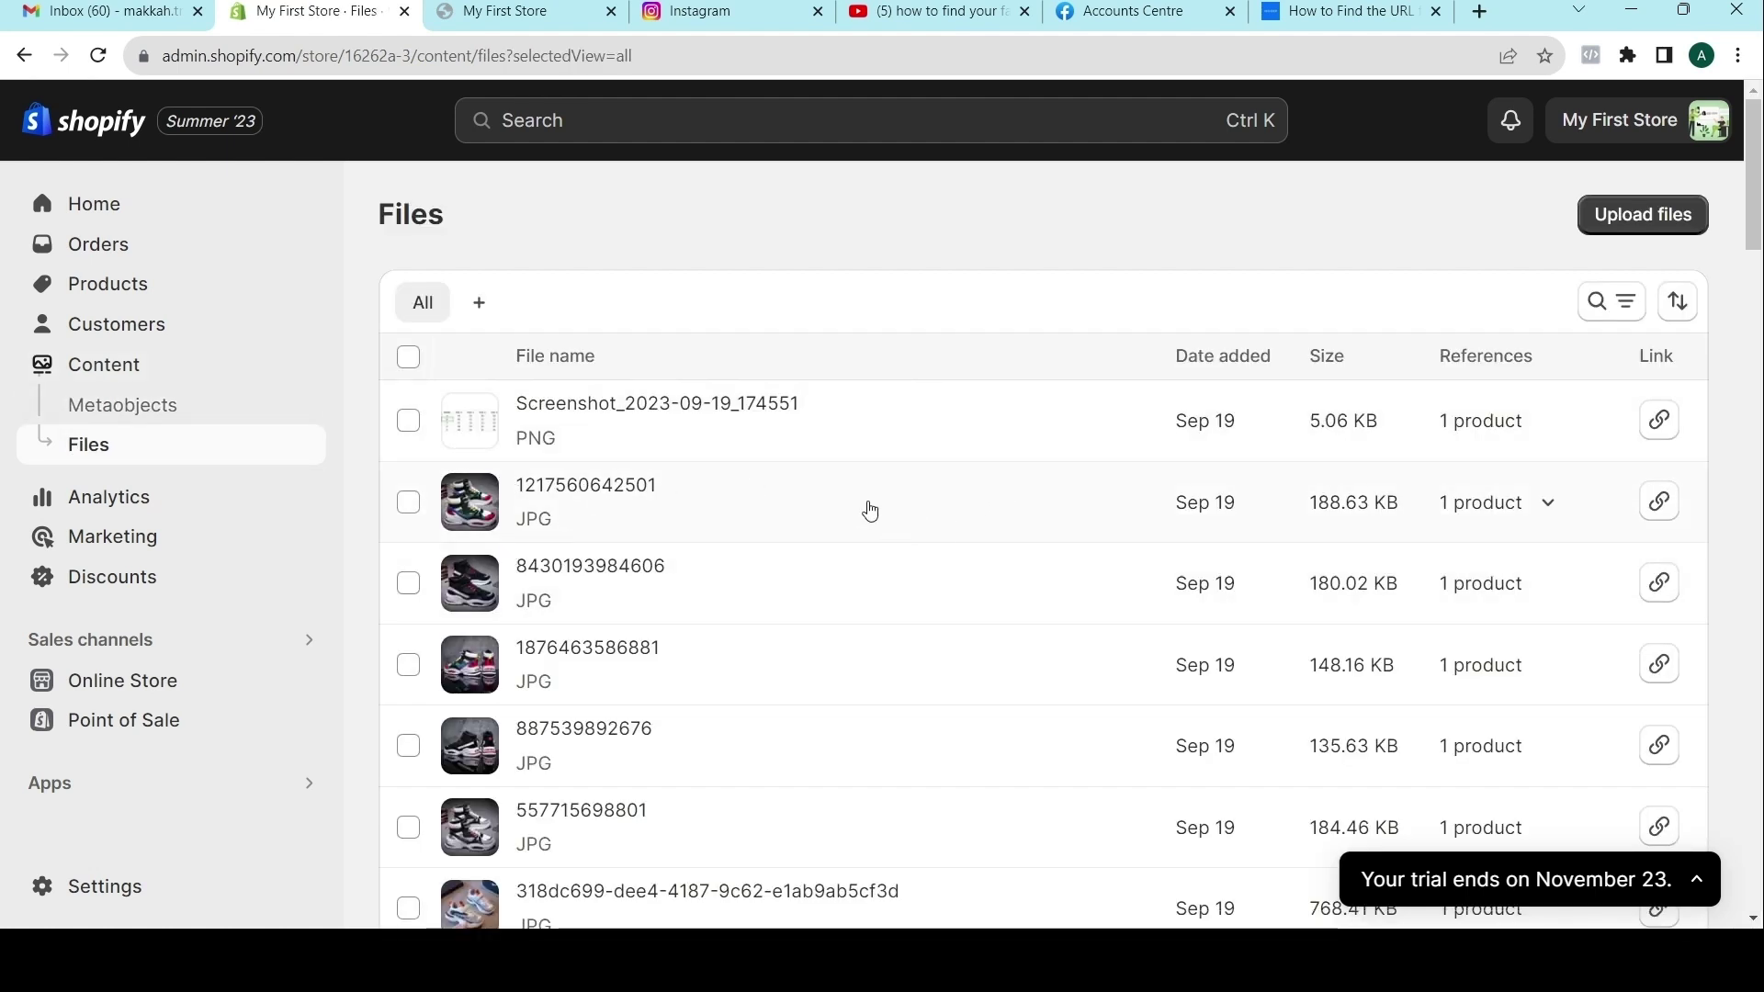
# View the analytics dashboard, the reports list and the live view of store visitors.
pyautogui.click(81, 498)
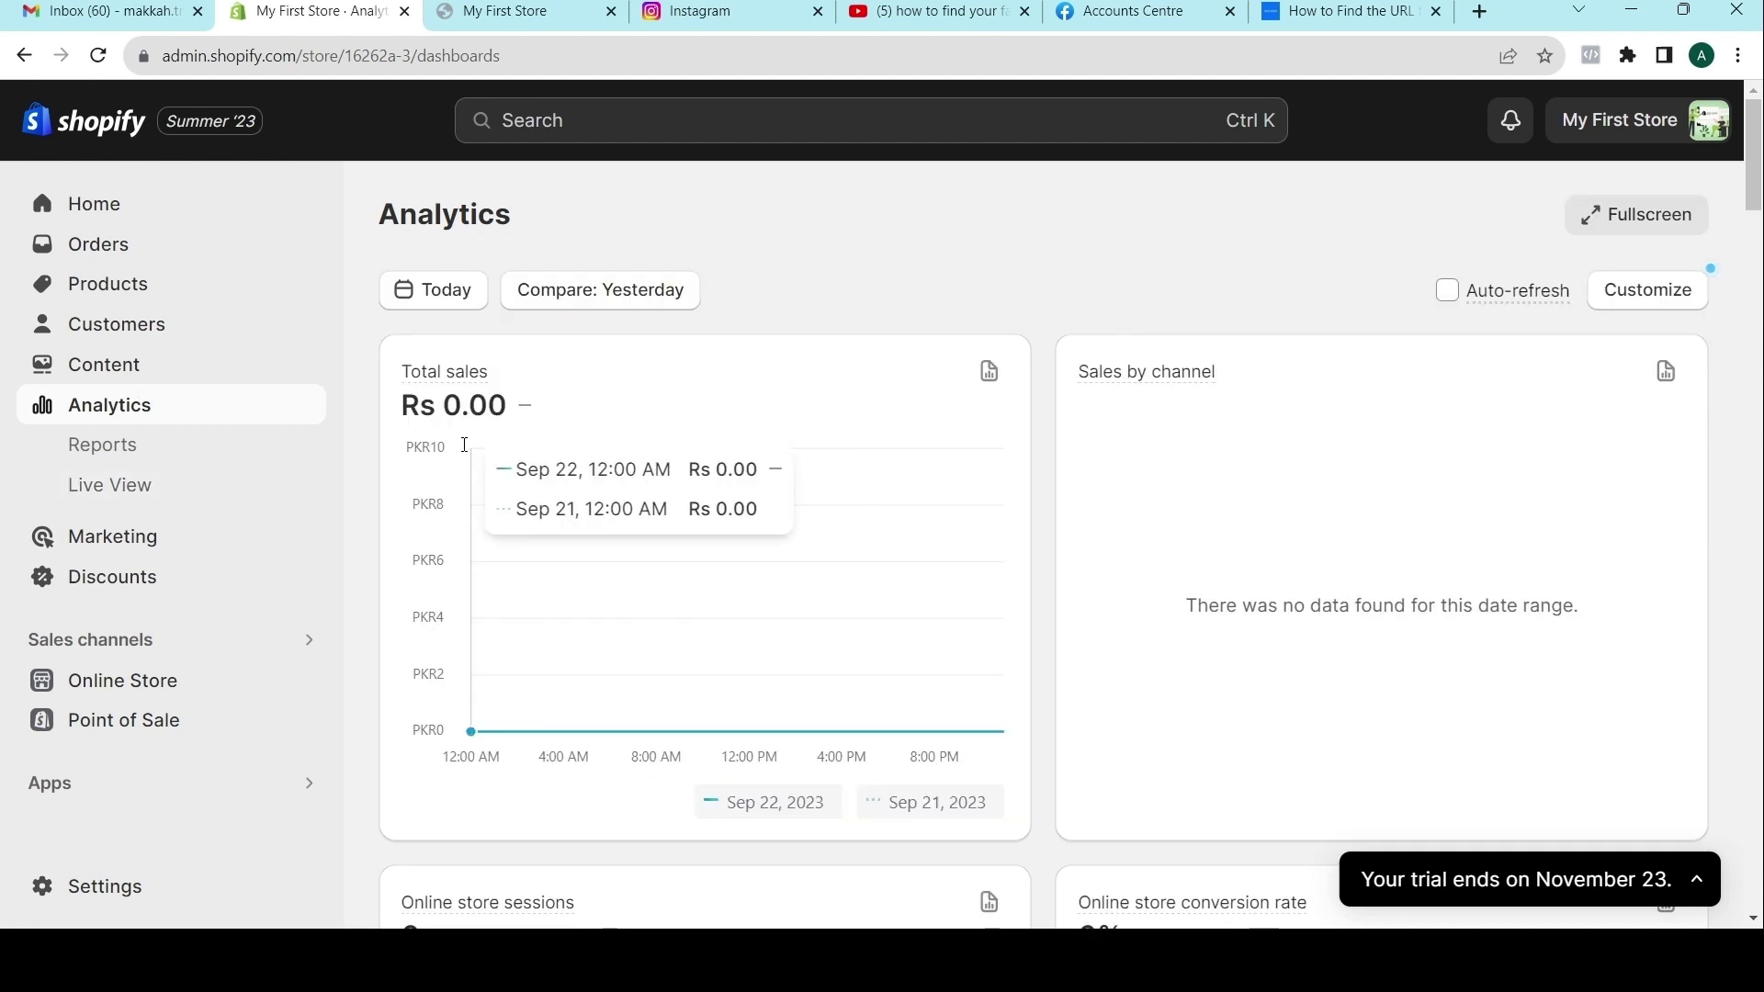
pyautogui.click(127, 450)
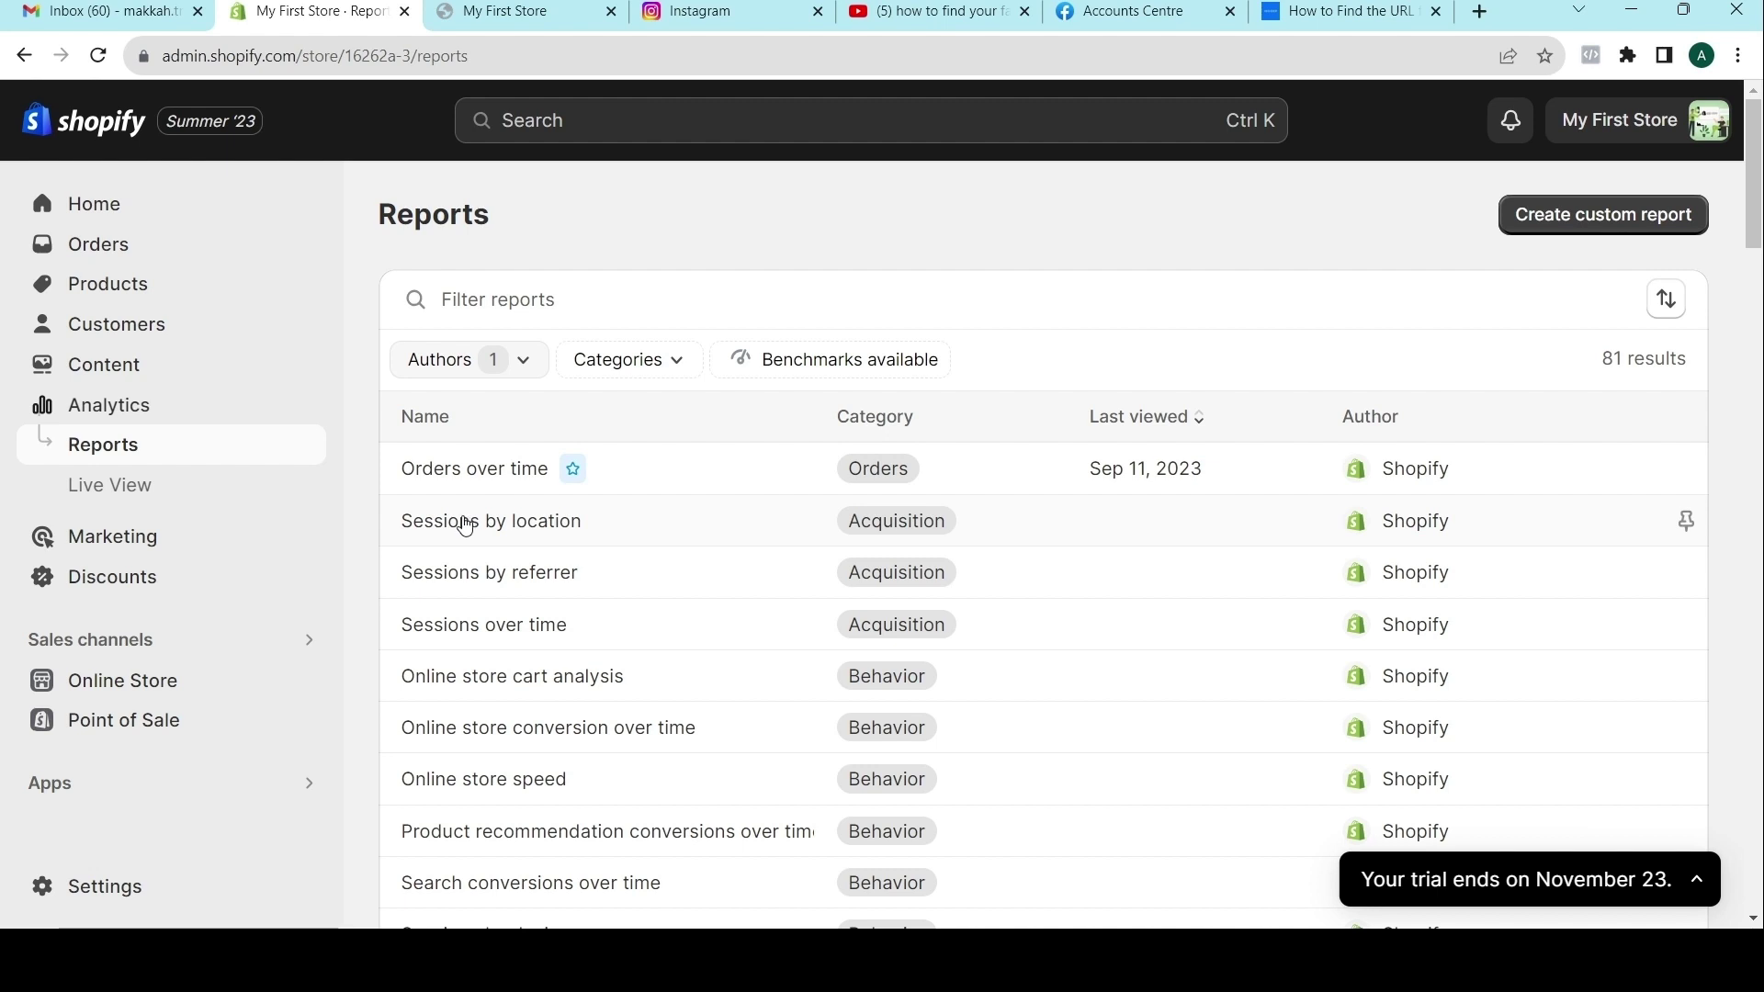
pyautogui.click(120, 493)
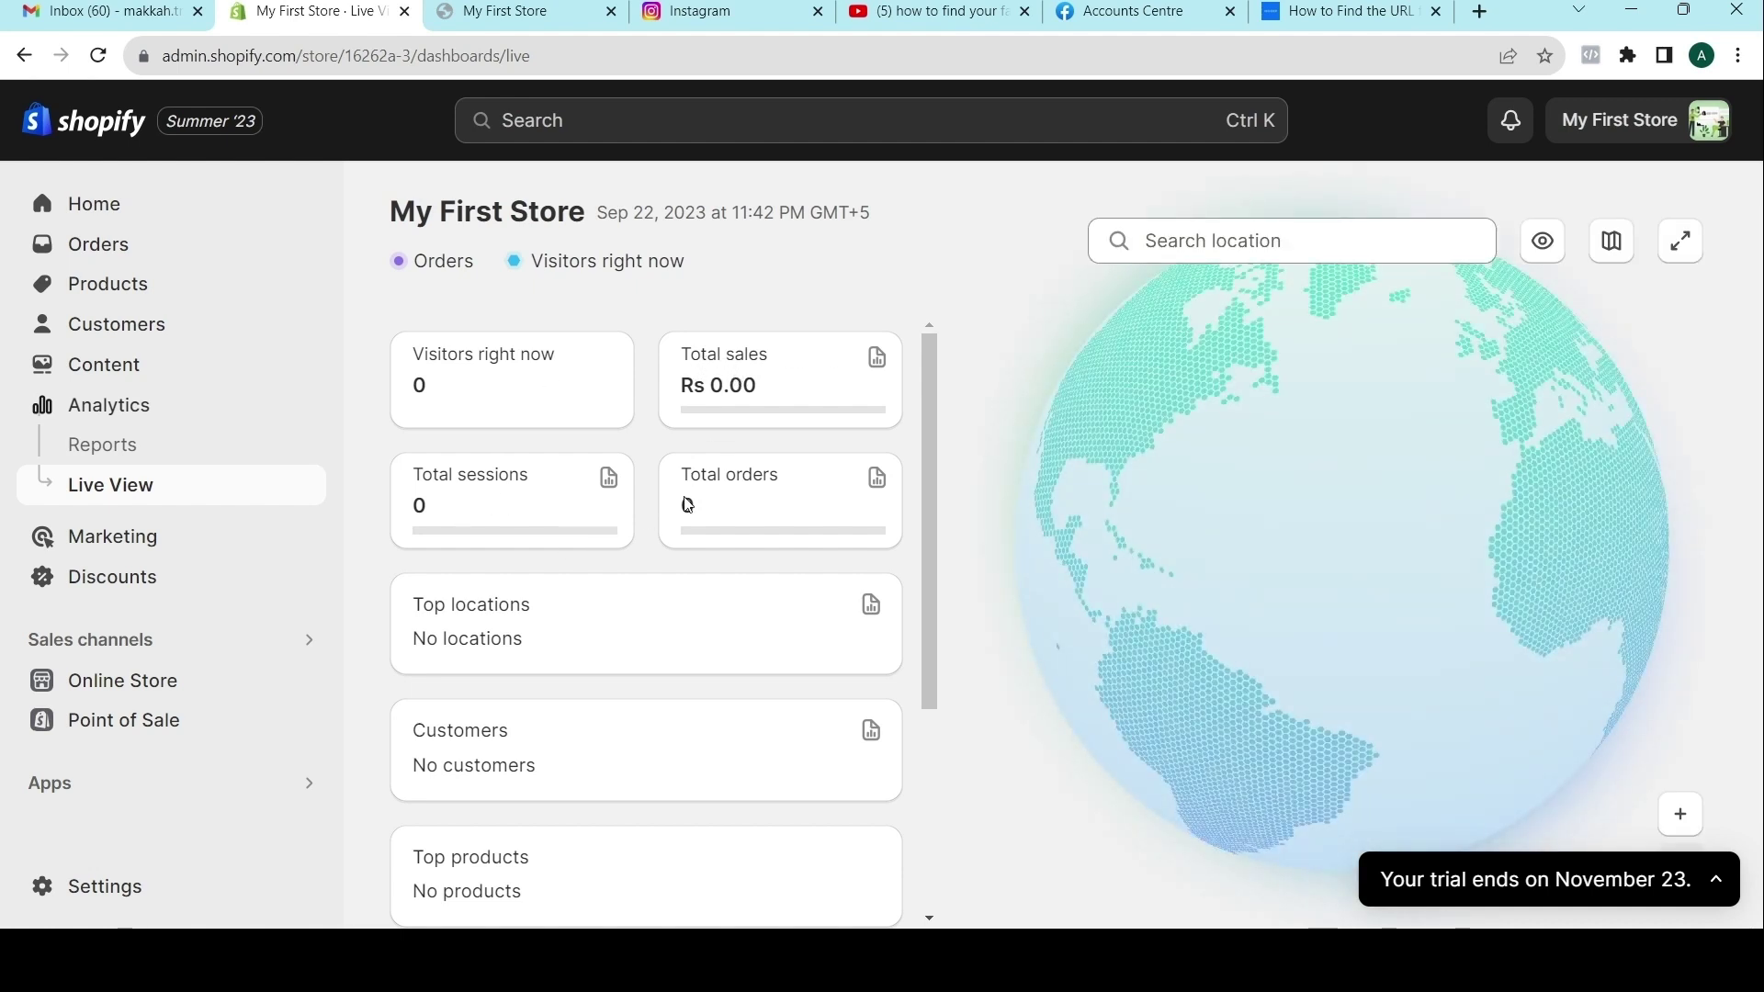
# View the marketing overview with its campaigns and automations pages.
pyautogui.click(90, 540)
pyautogui.moveTo(482, 368)
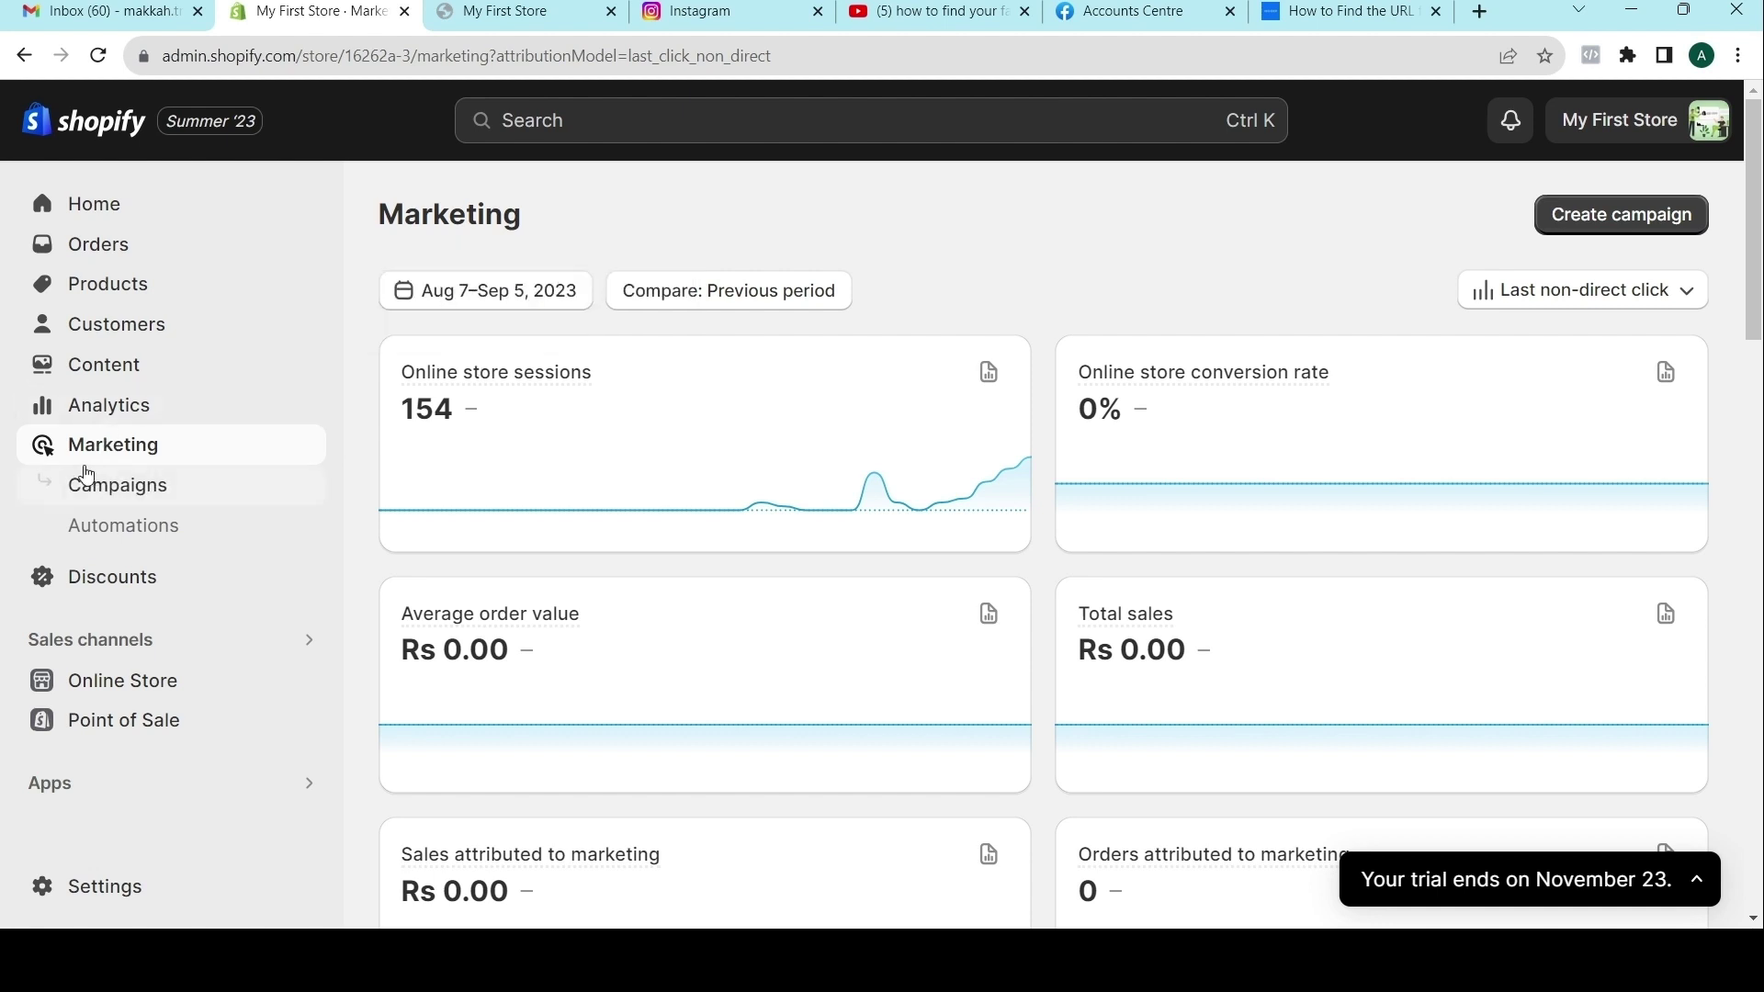
pyautogui.moveTo(433, 380)
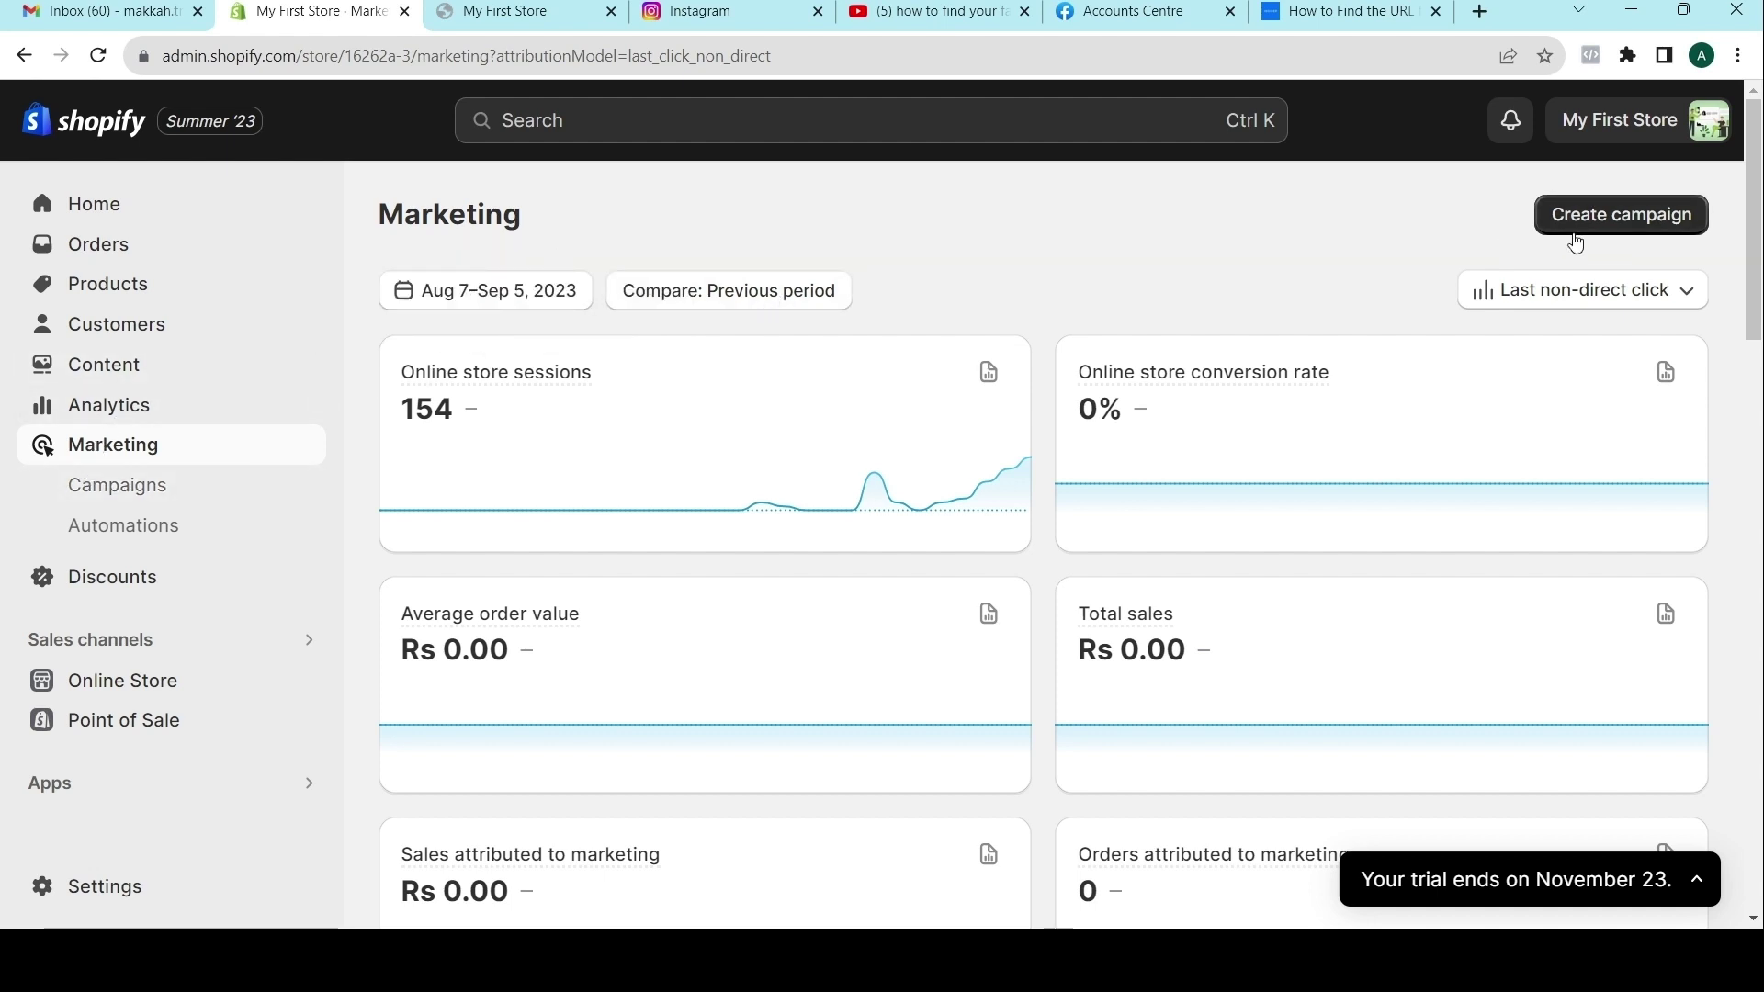
pyautogui.click(141, 484)
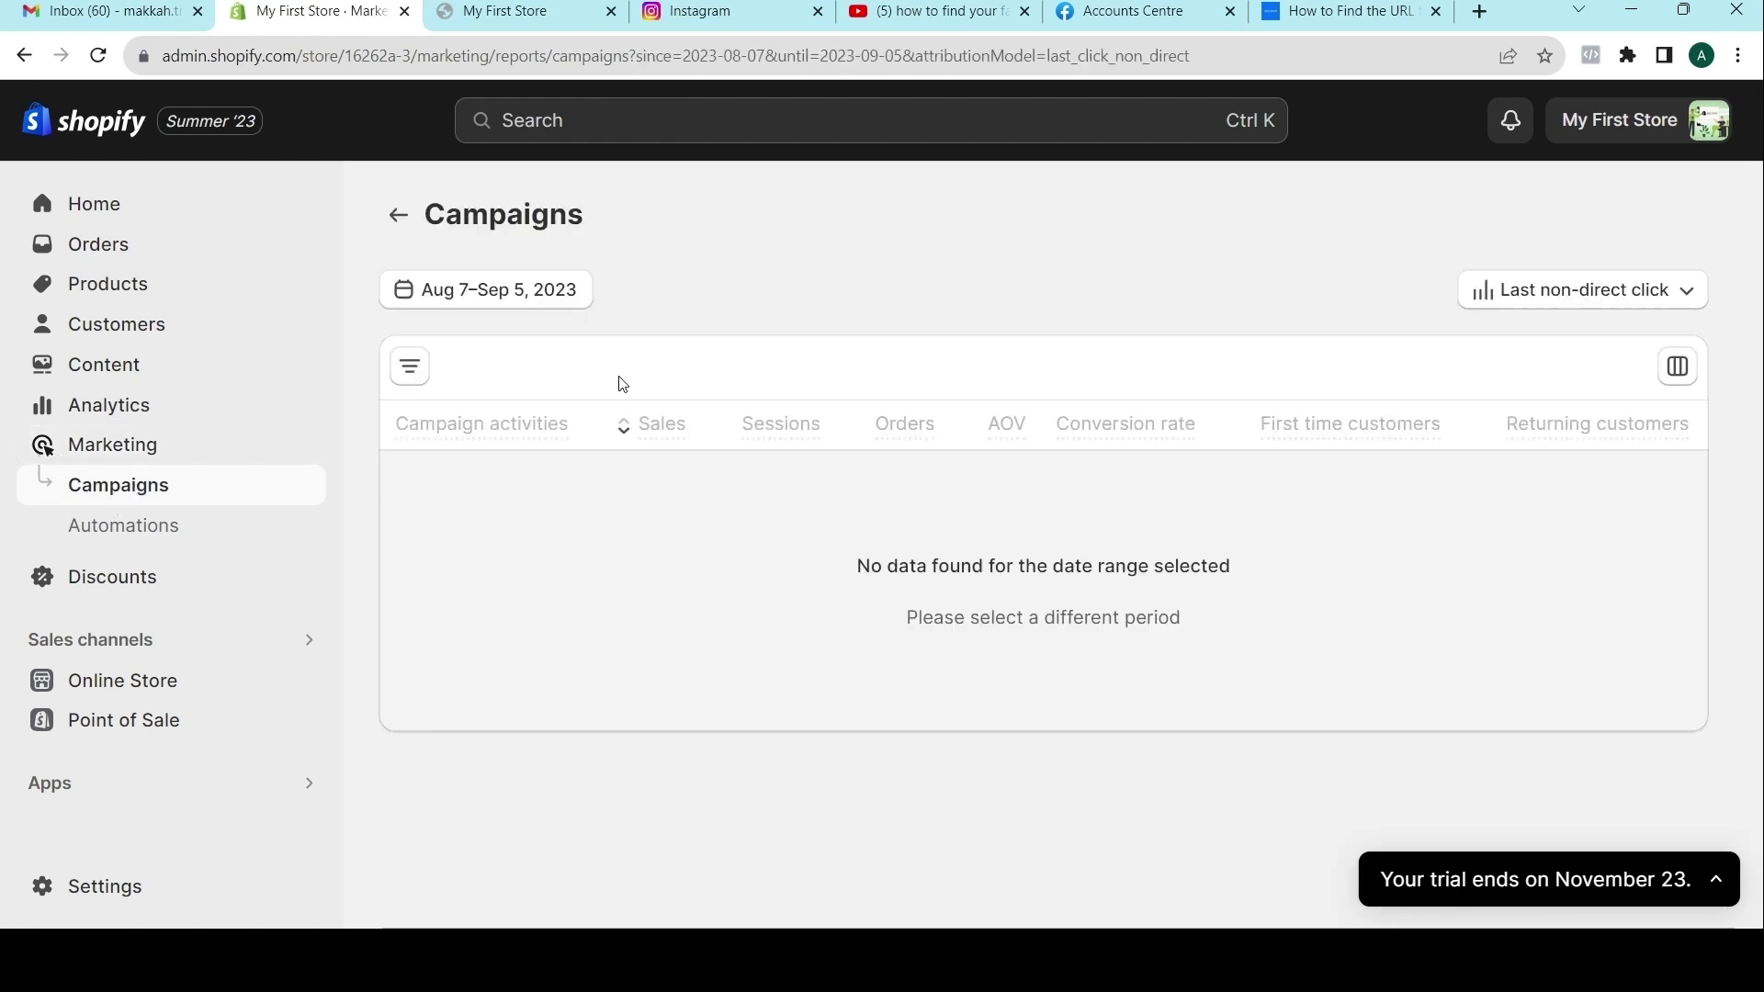
pyautogui.click(96, 529)
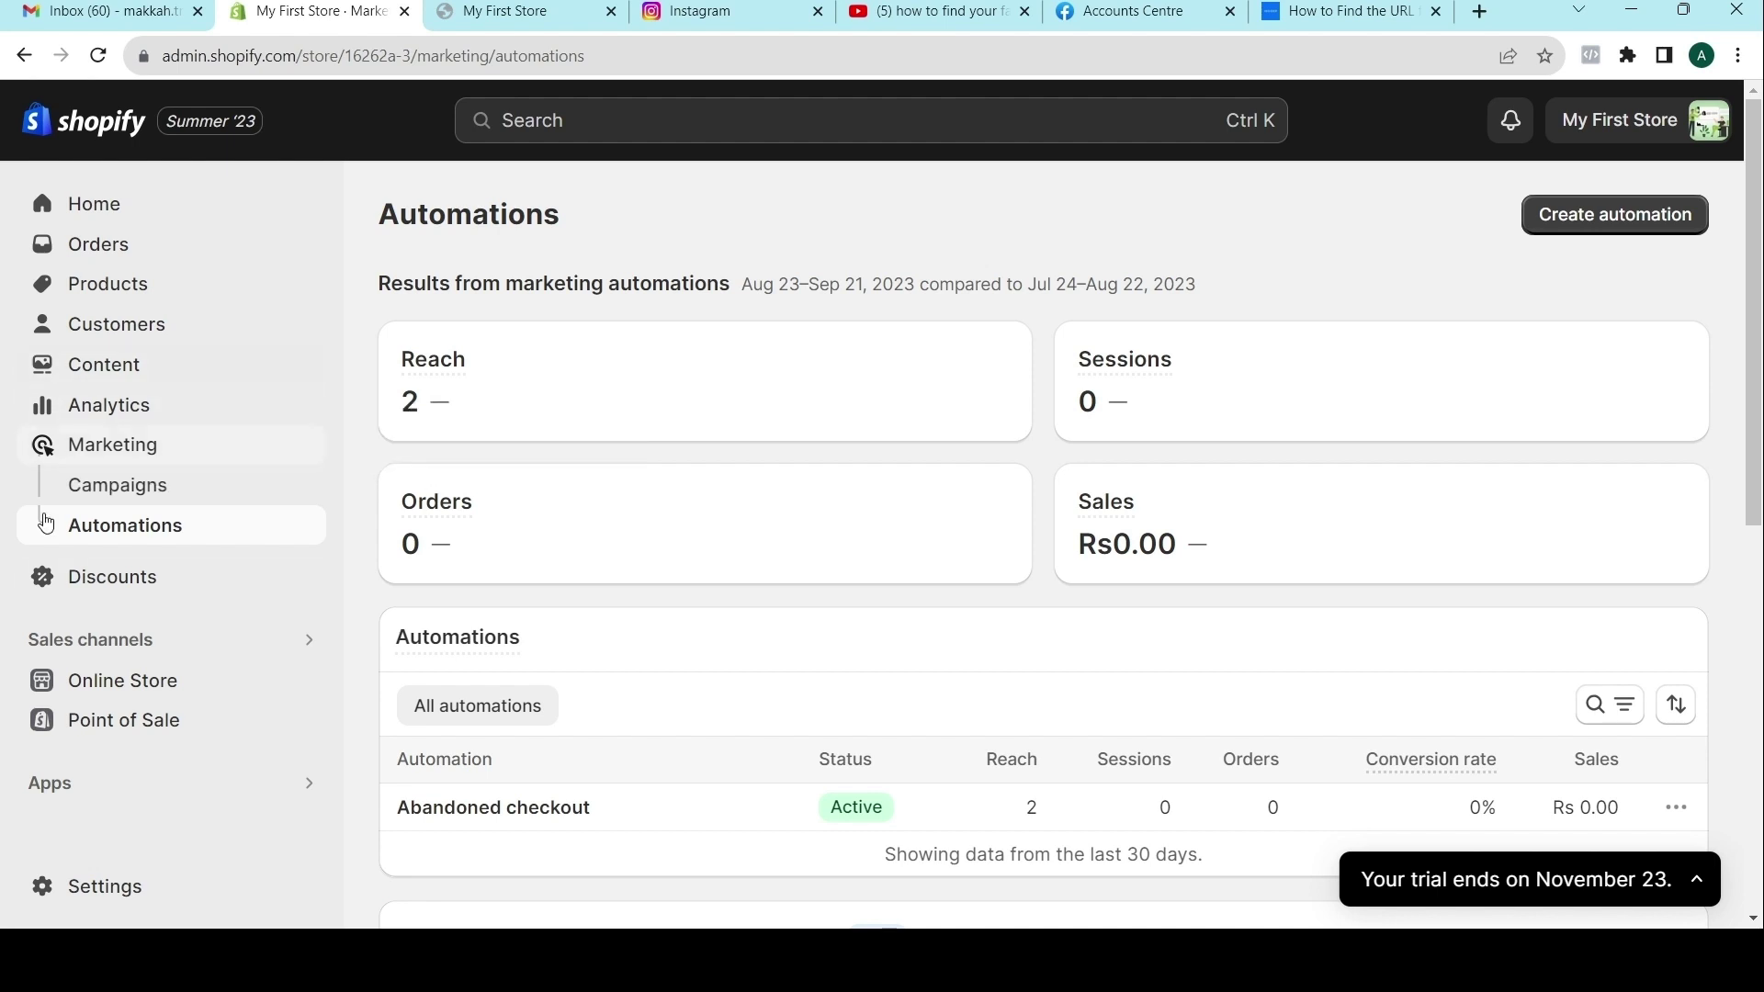
# View the discounts page and the list of installed sales channels, closing that list again.
pyautogui.click(107, 577)
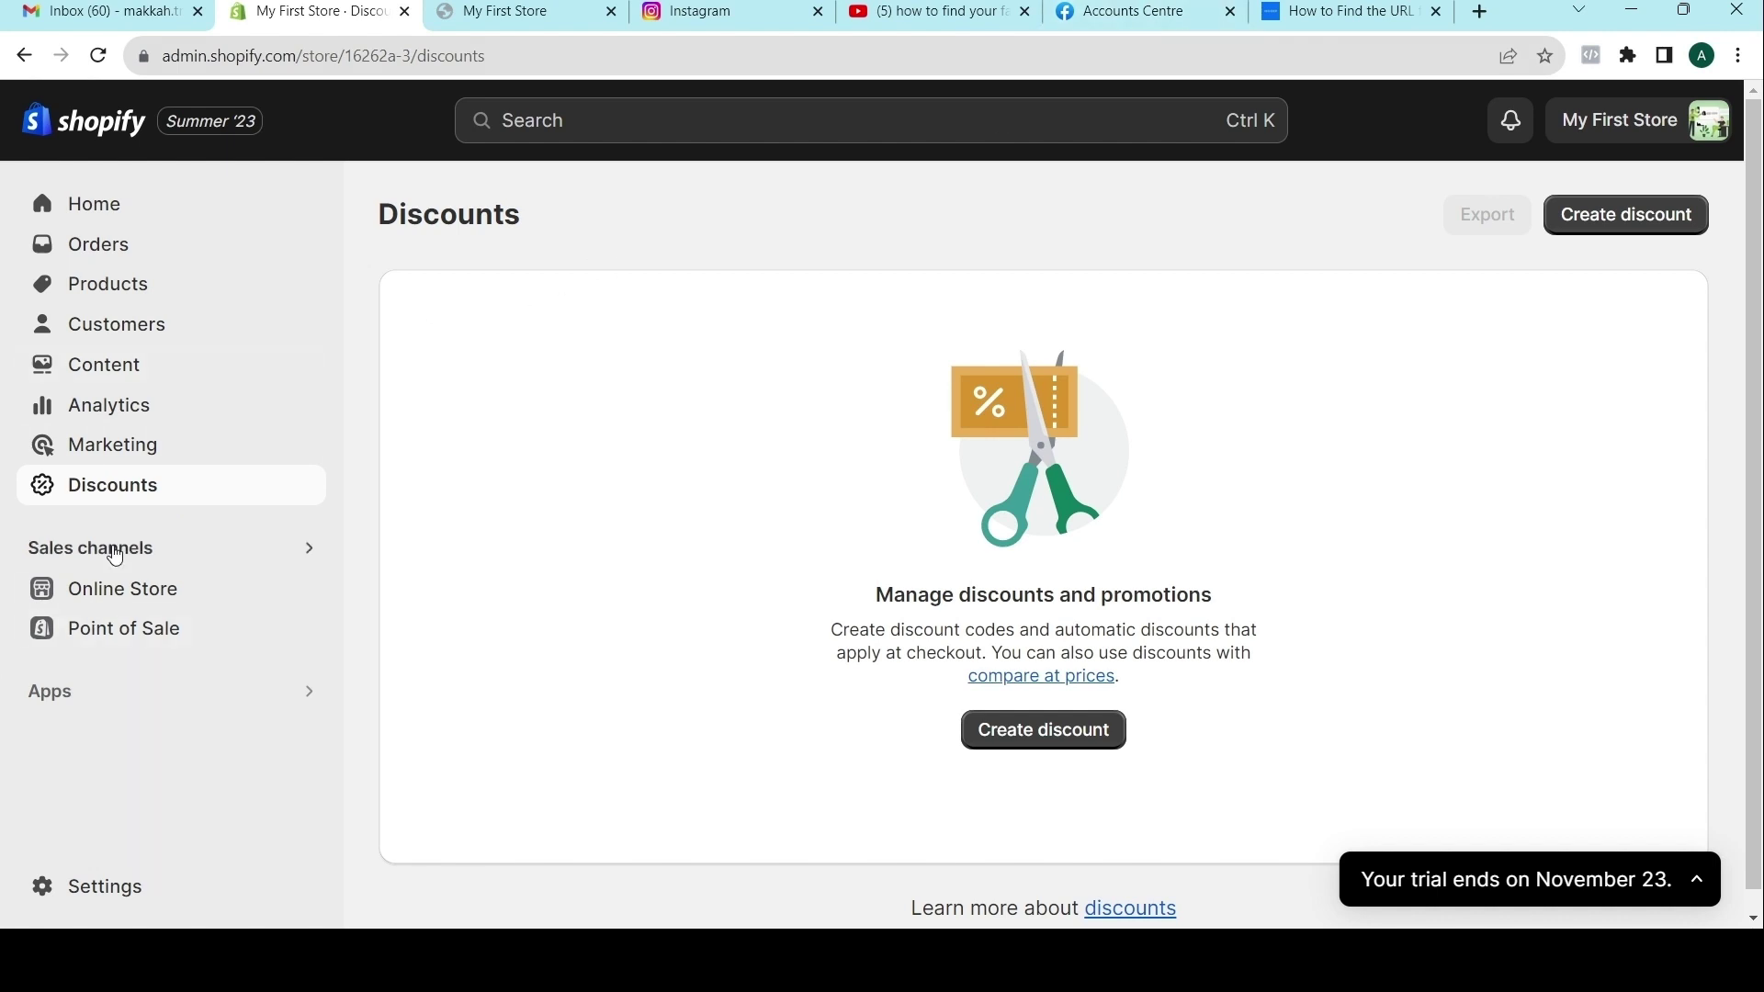
pyautogui.click(115, 554)
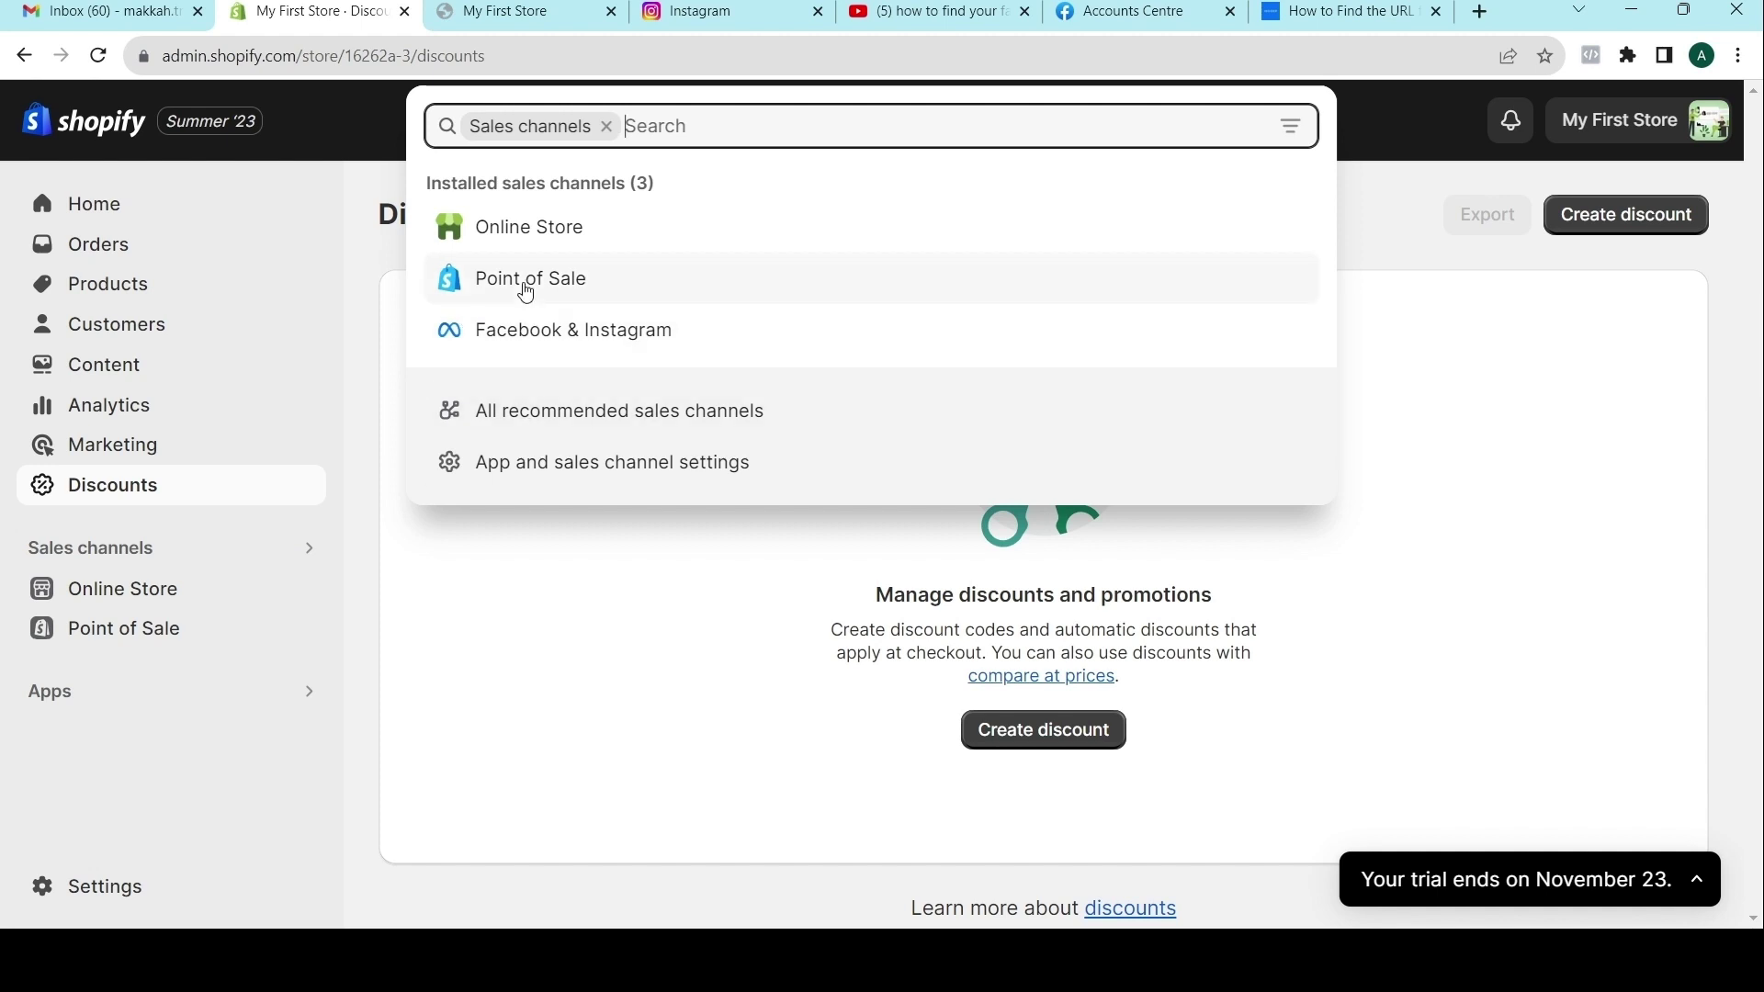
pyautogui.click(119, 599)
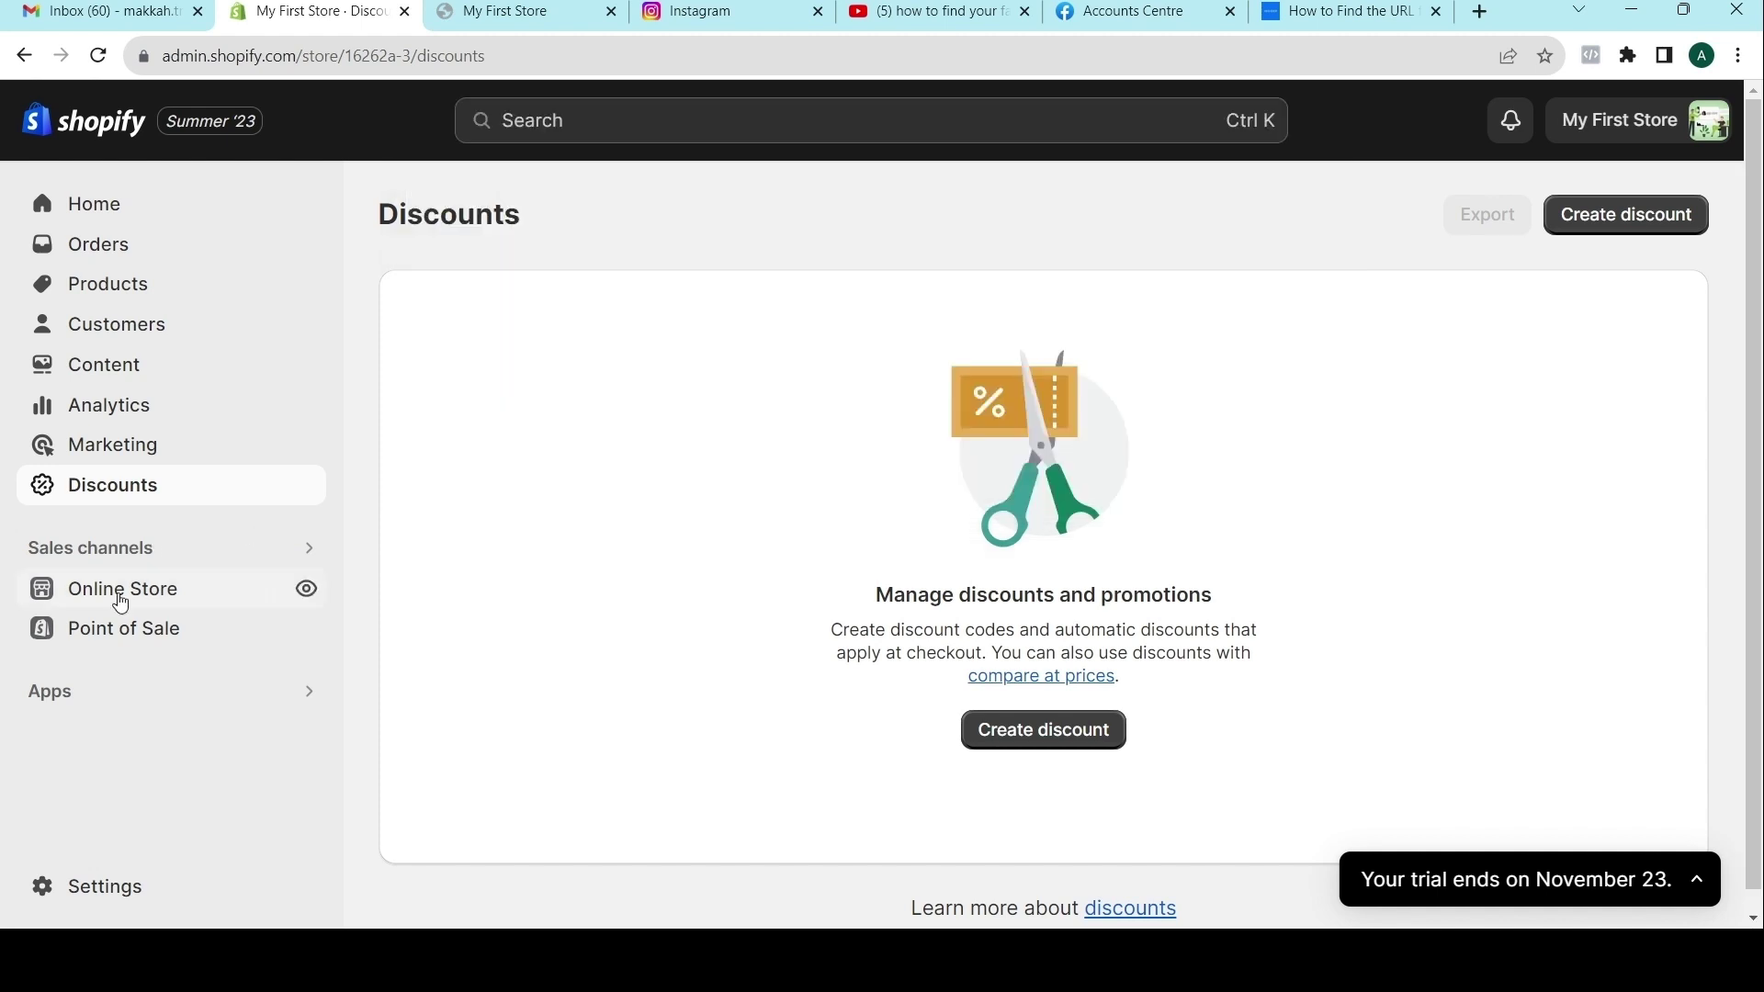
# Open the online store's themes and show the additional actions available for the current Dawn theme.
pyautogui.click(120, 599)
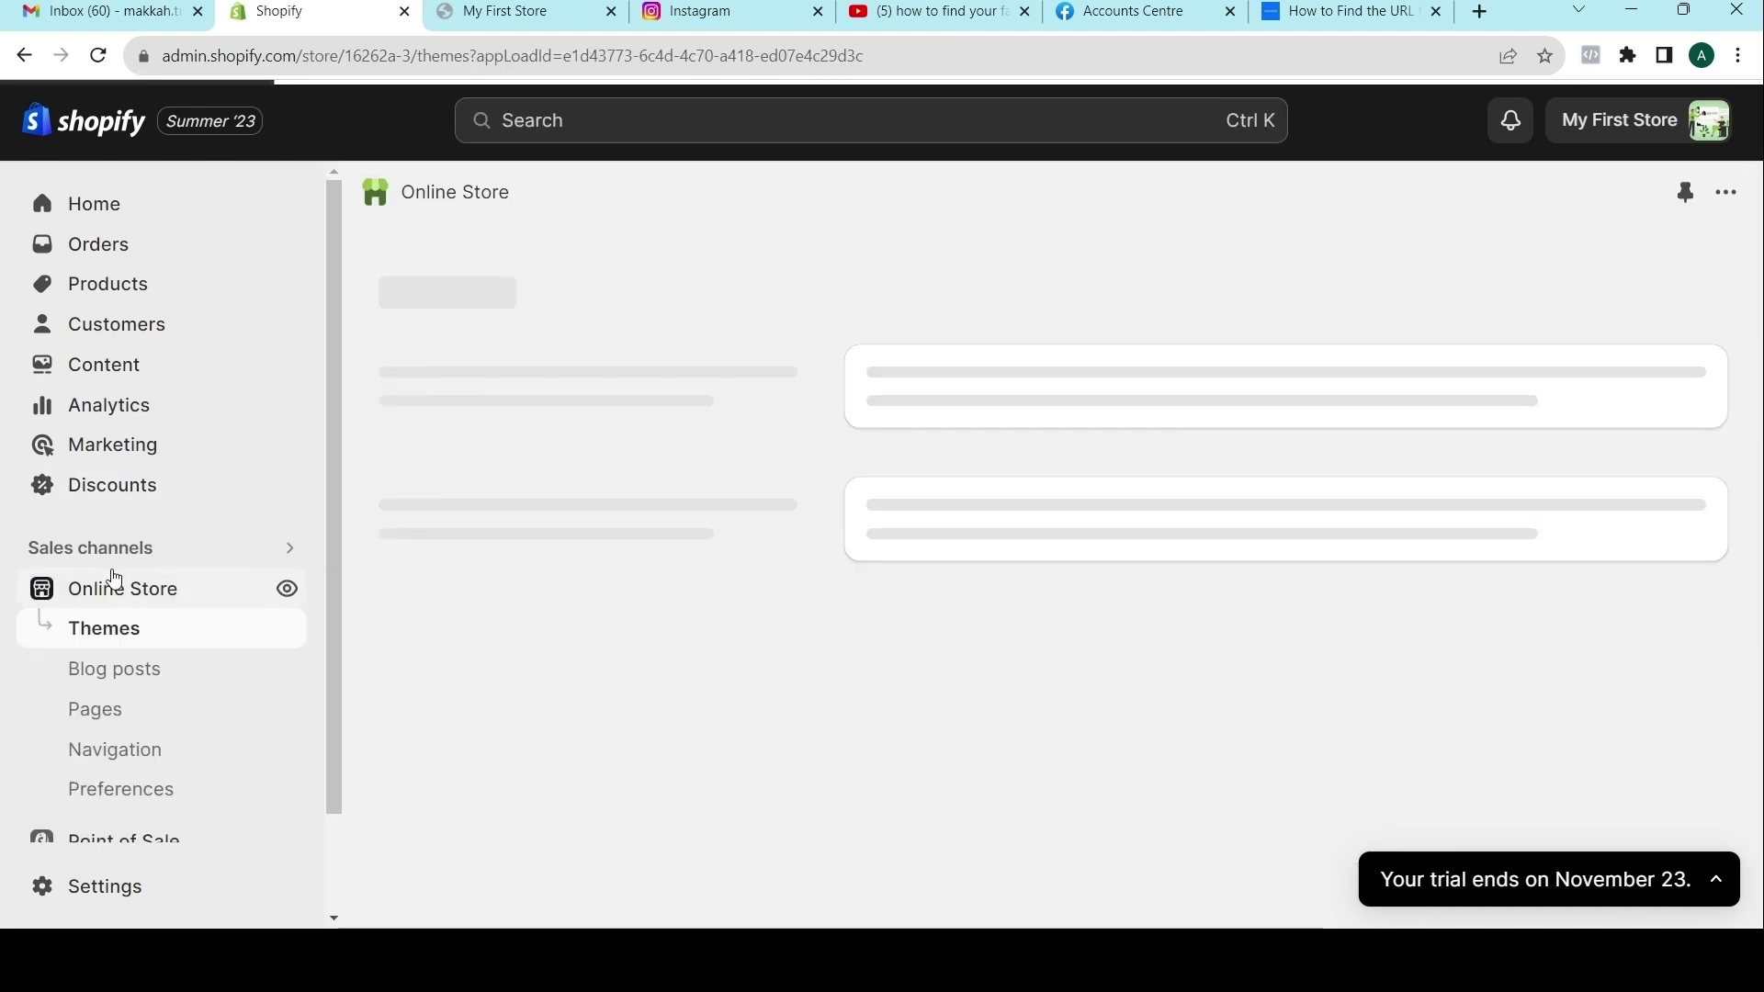
pyautogui.scroll(-1, 110, 574)
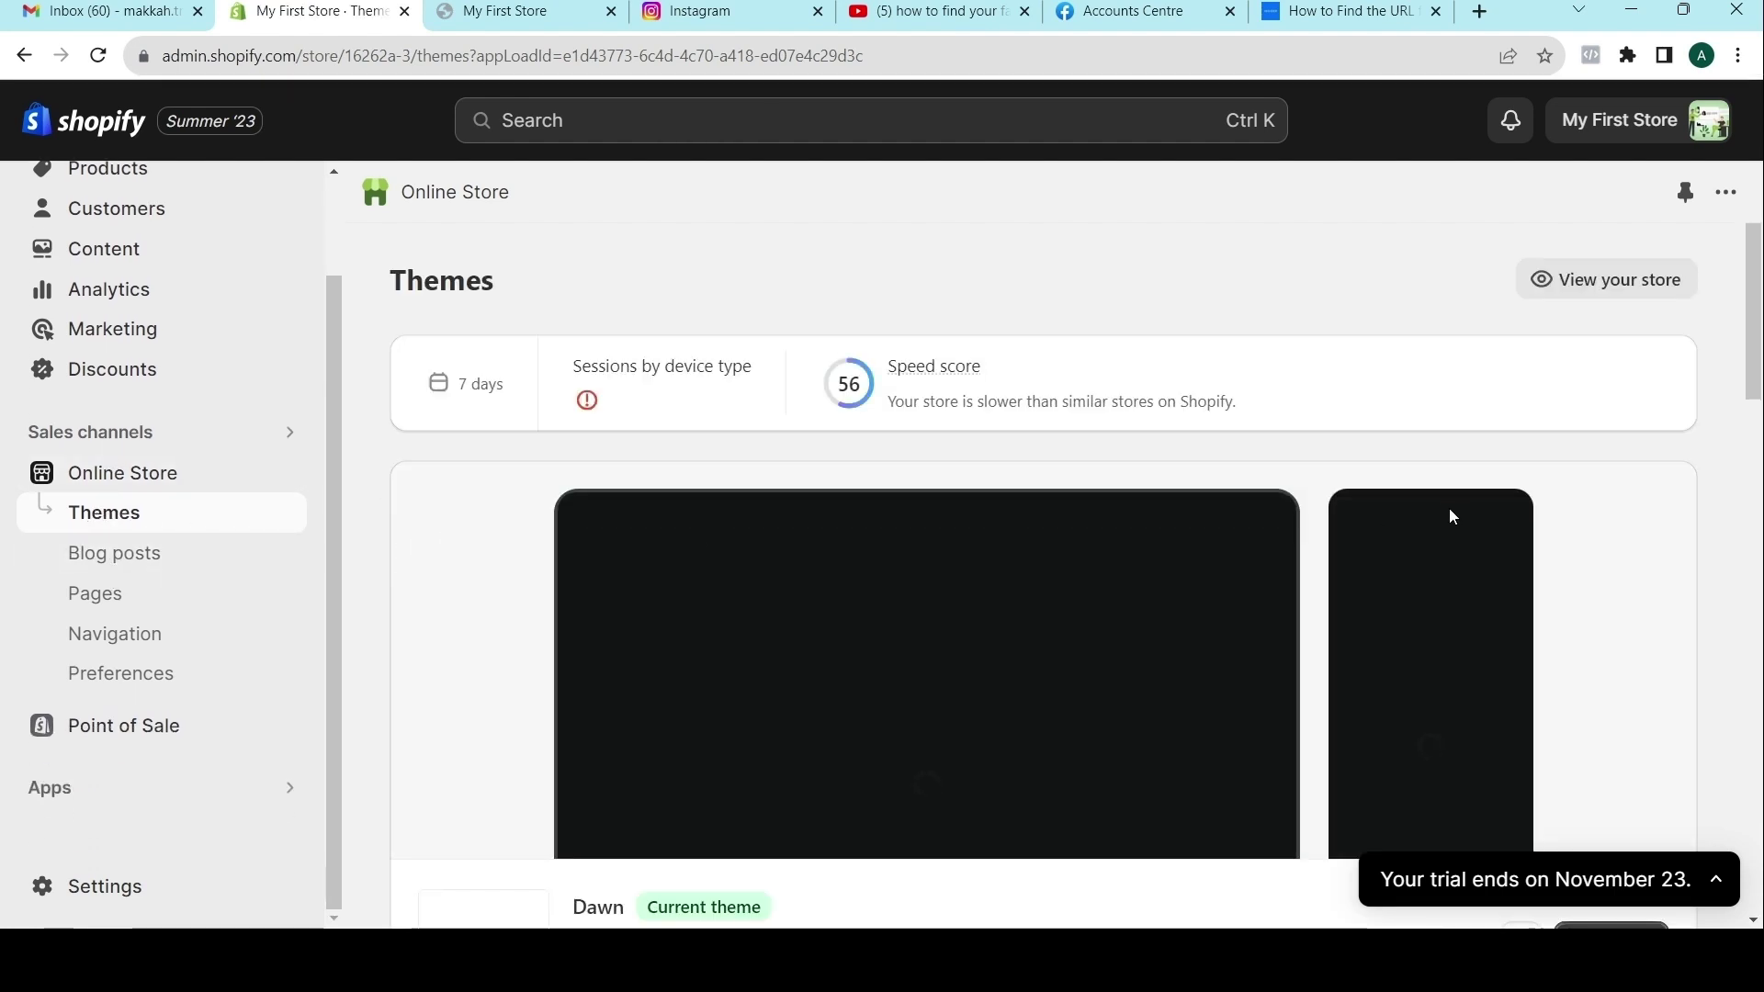
pyautogui.scroll(-3, 1449, 509)
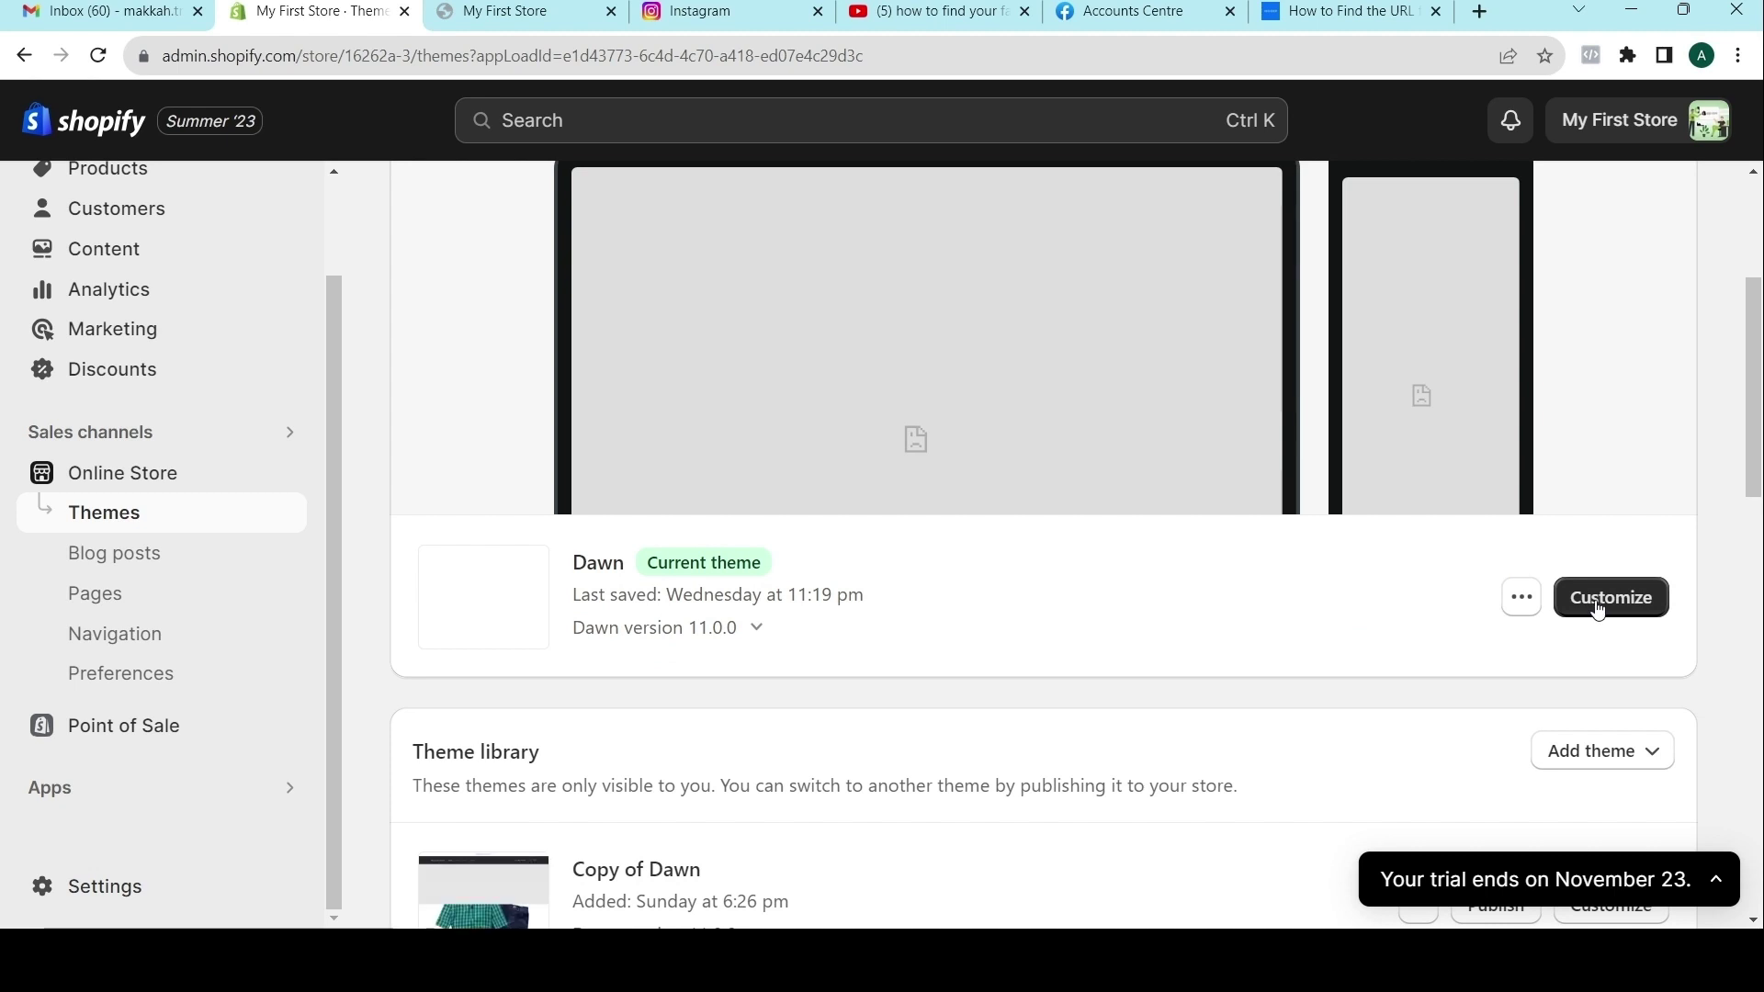
pyautogui.click(1520, 599)
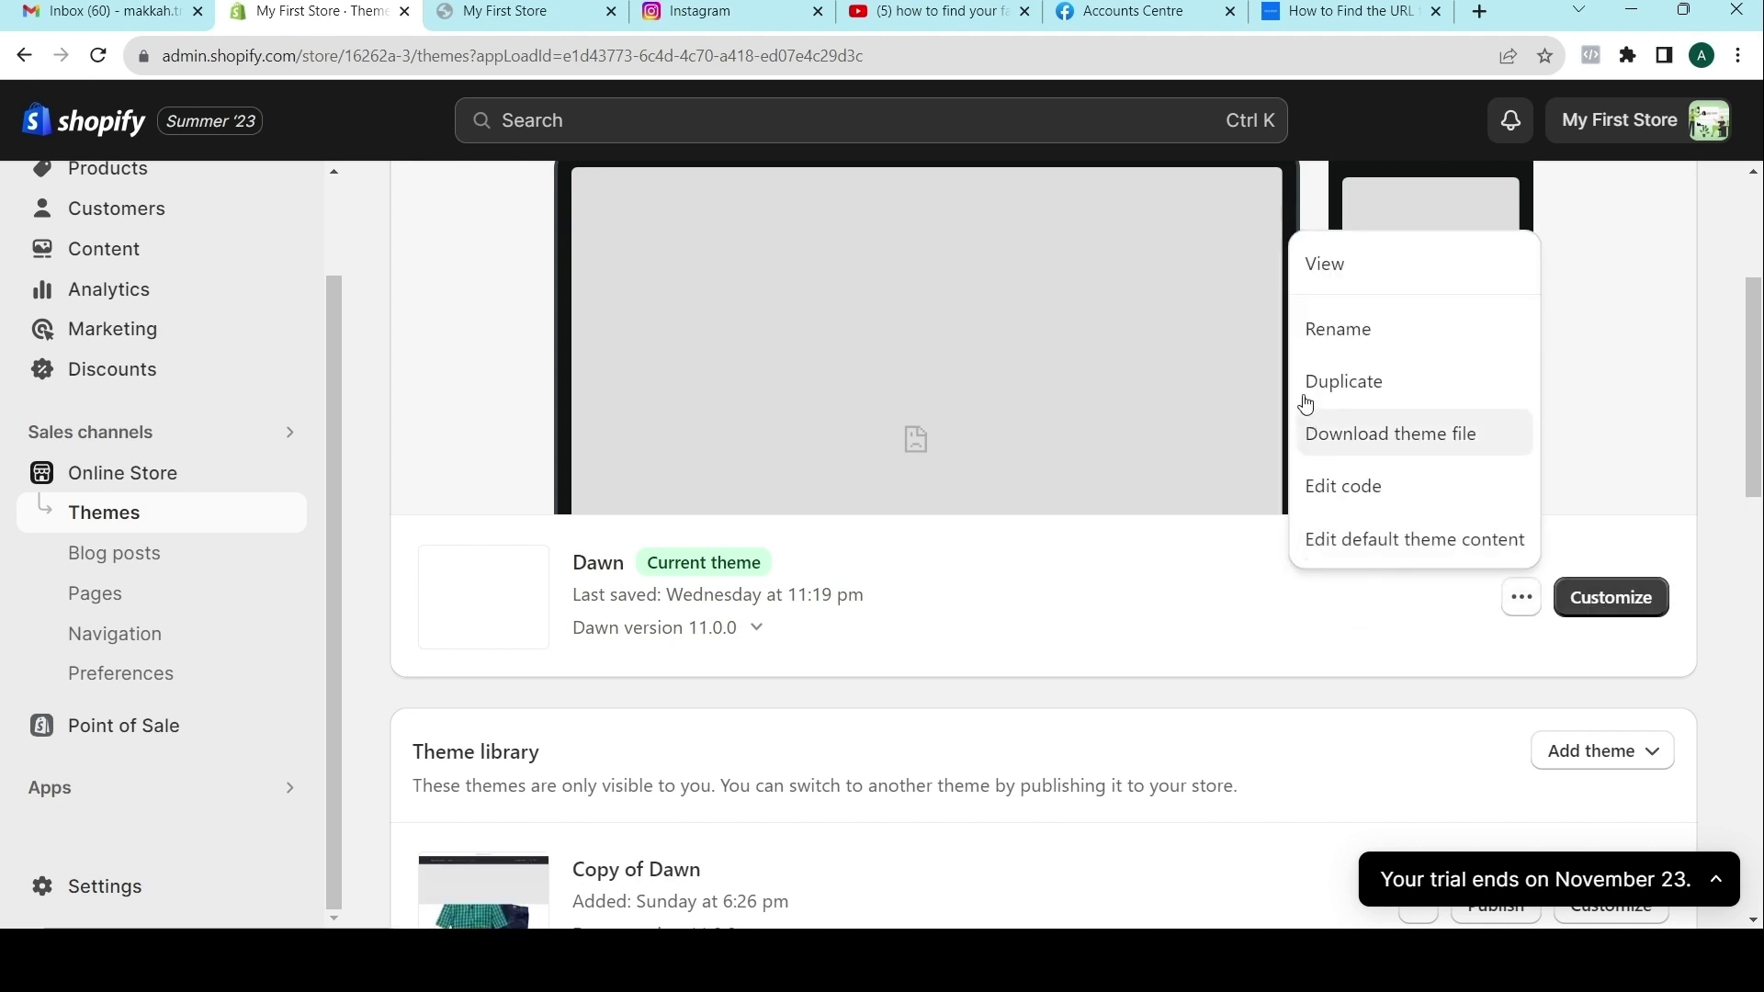
# Open the code editor for the current Dawn theme, then exit back to the themes page.
pyautogui.click(1173, 650)
pyautogui.scroll(-3, 1167, 650)
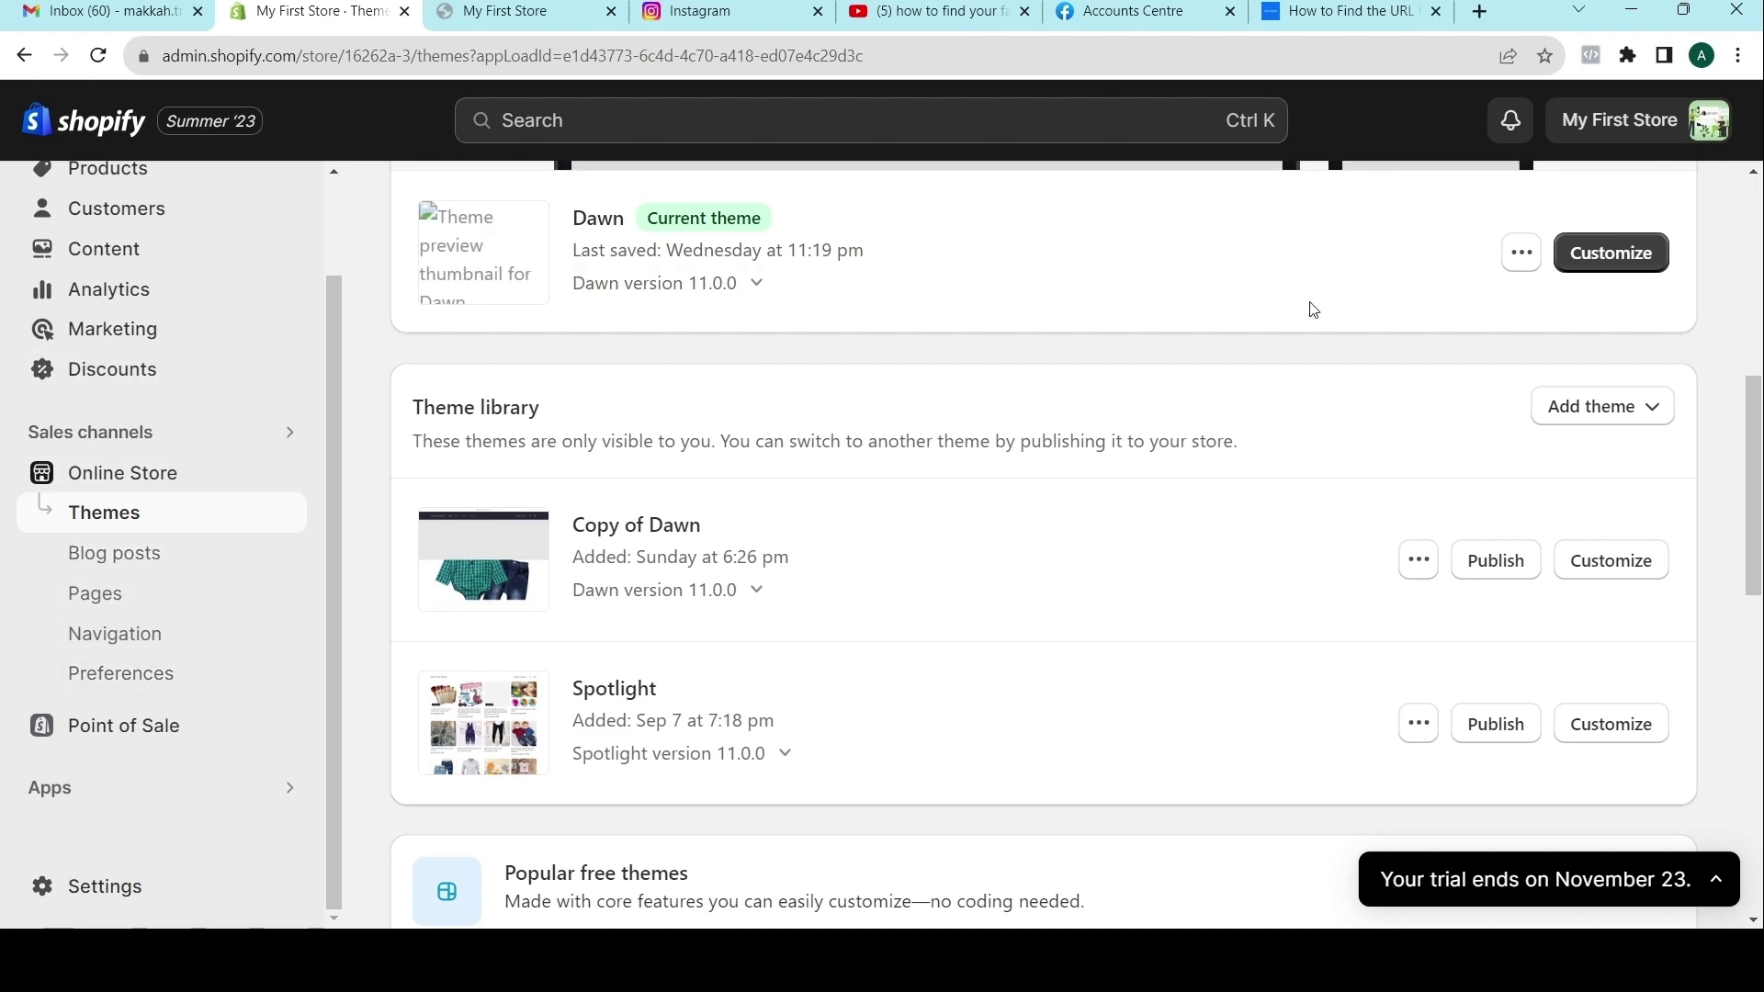
pyautogui.click(1522, 252)
pyautogui.click(1323, 533)
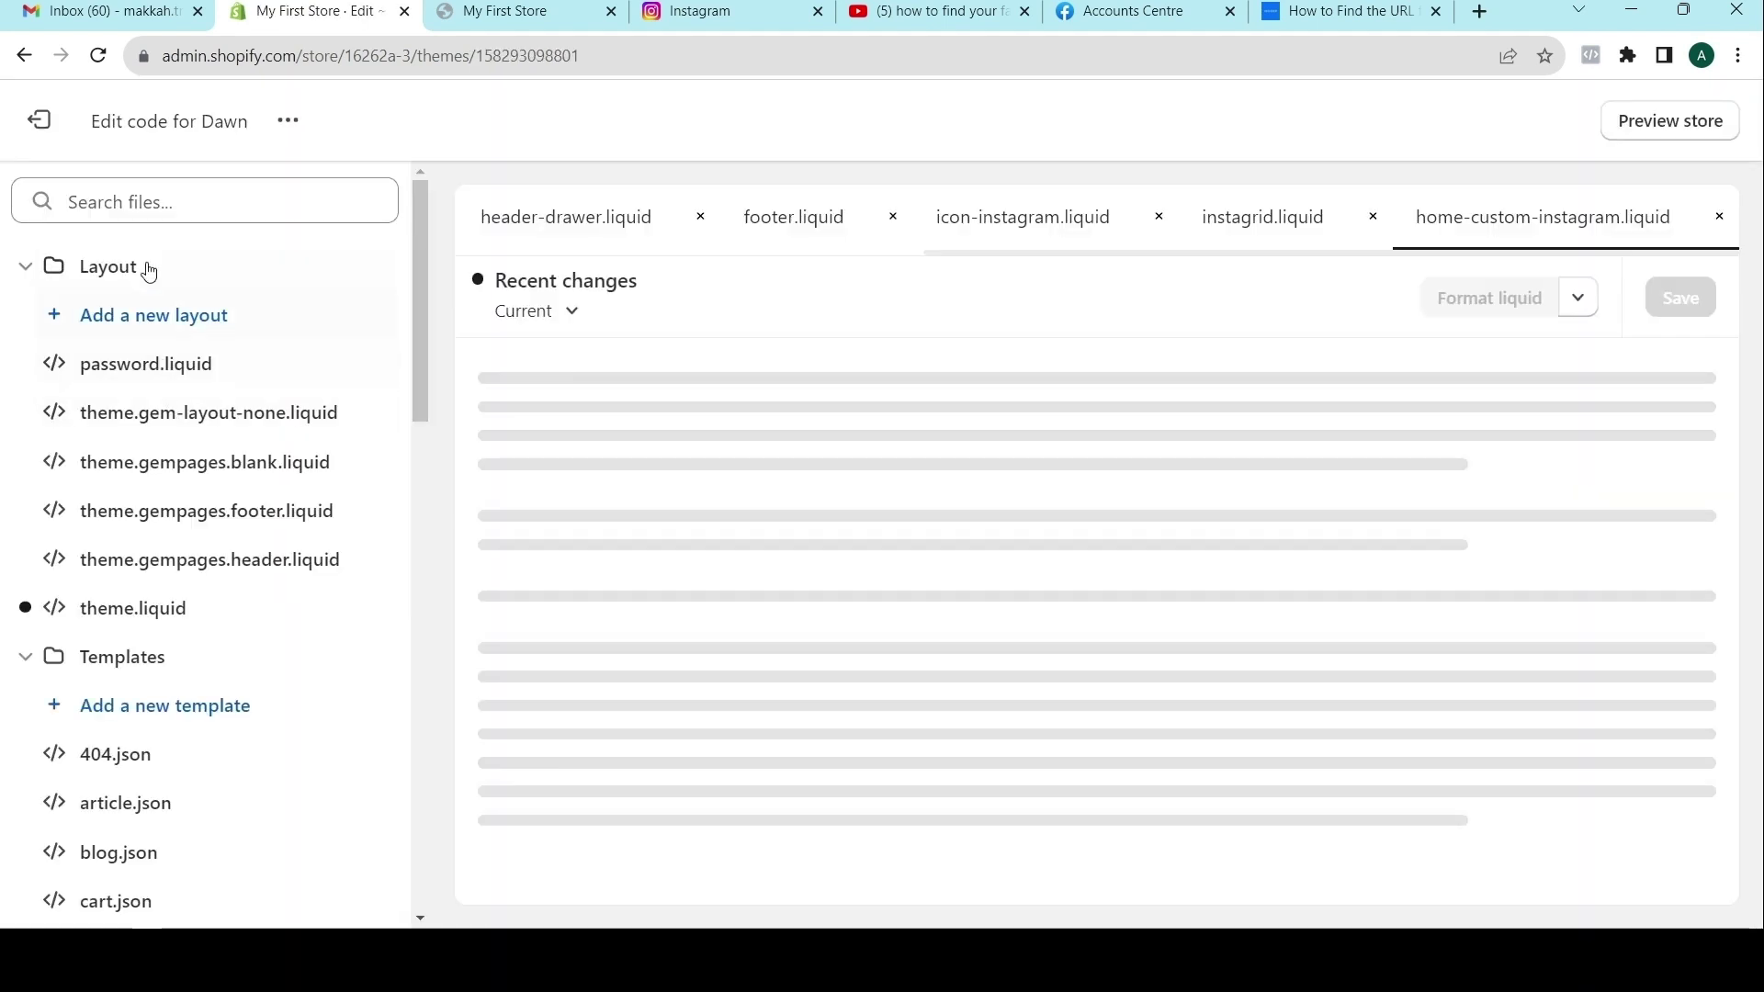
pyautogui.click(41, 120)
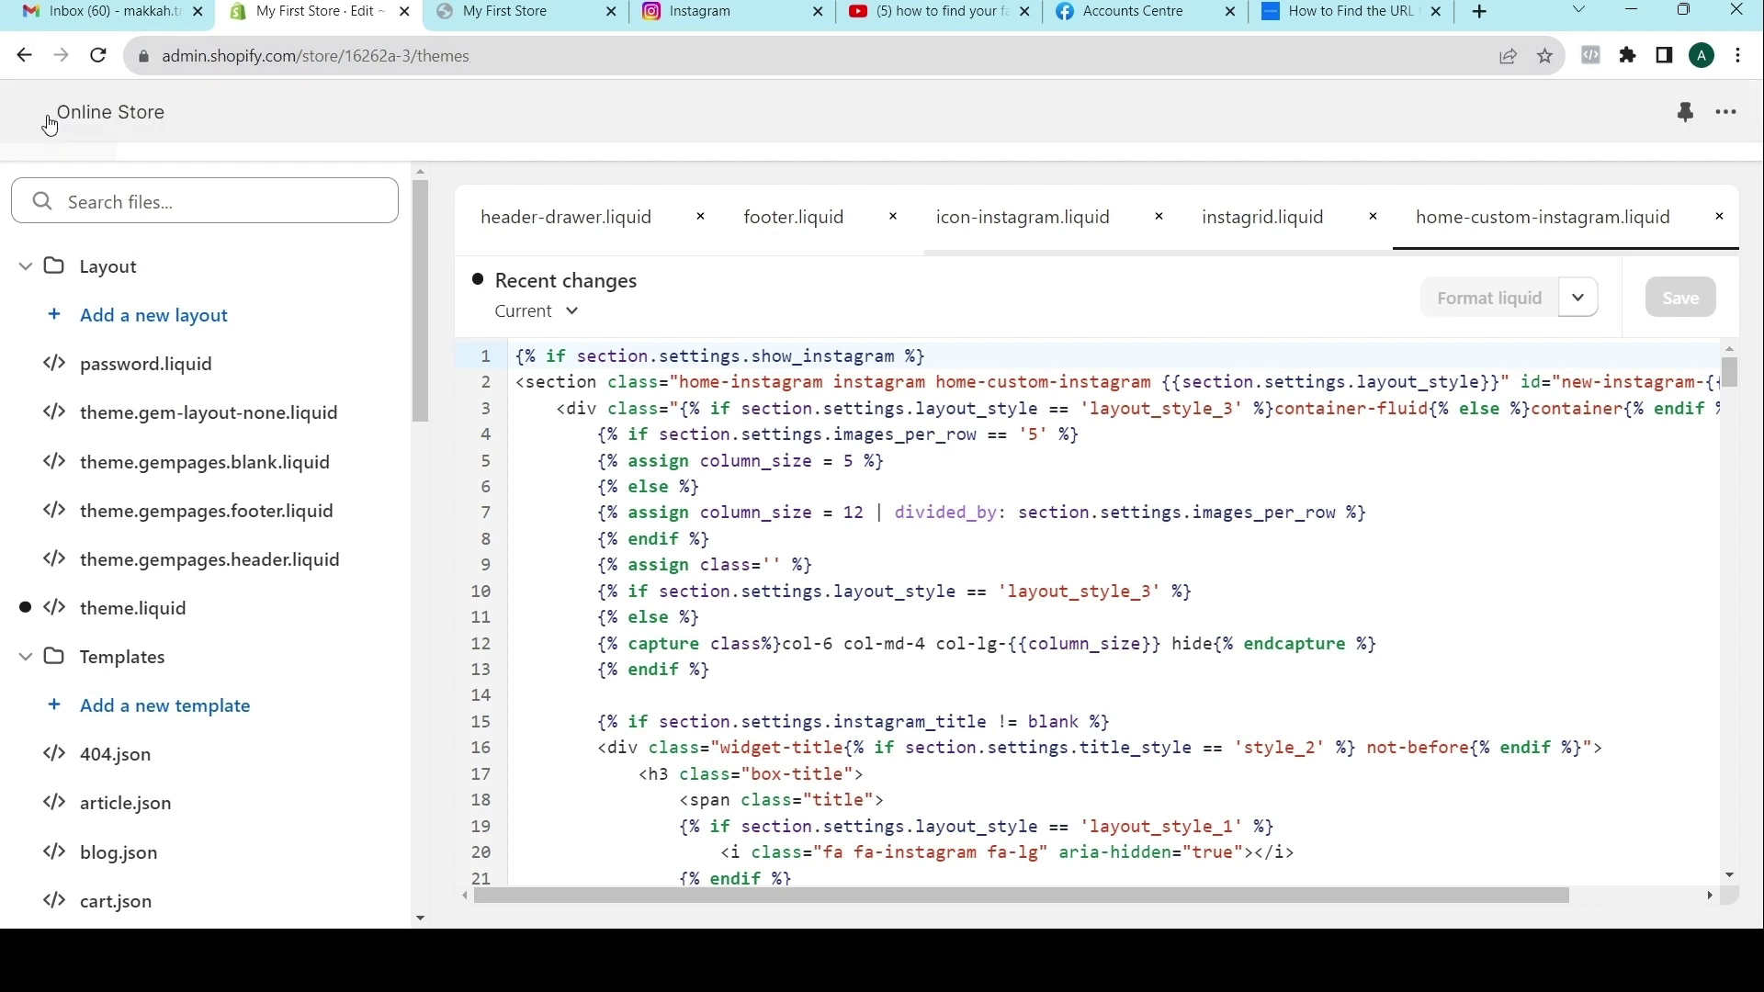
# Look through the theme library and the popular free themes, collapsing the trial notice.
pyautogui.scroll(-5, 1144, 611)
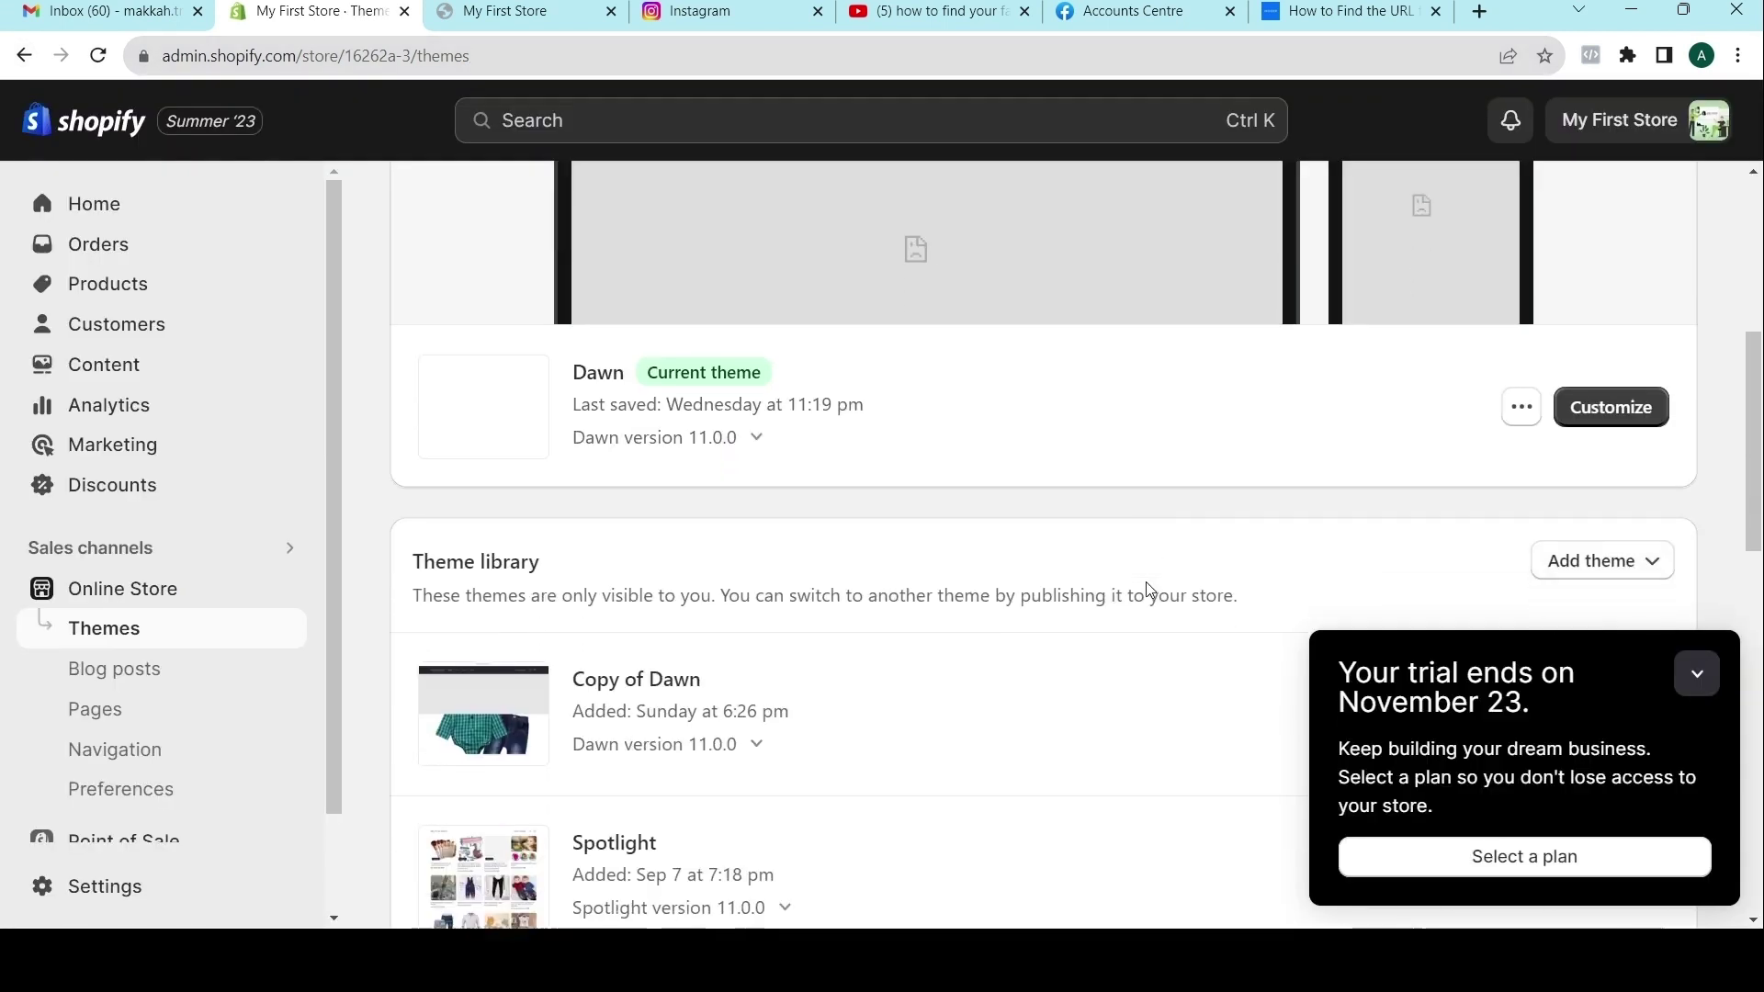
pyautogui.scroll(-2, 1147, 589)
pyautogui.click(1697, 673)
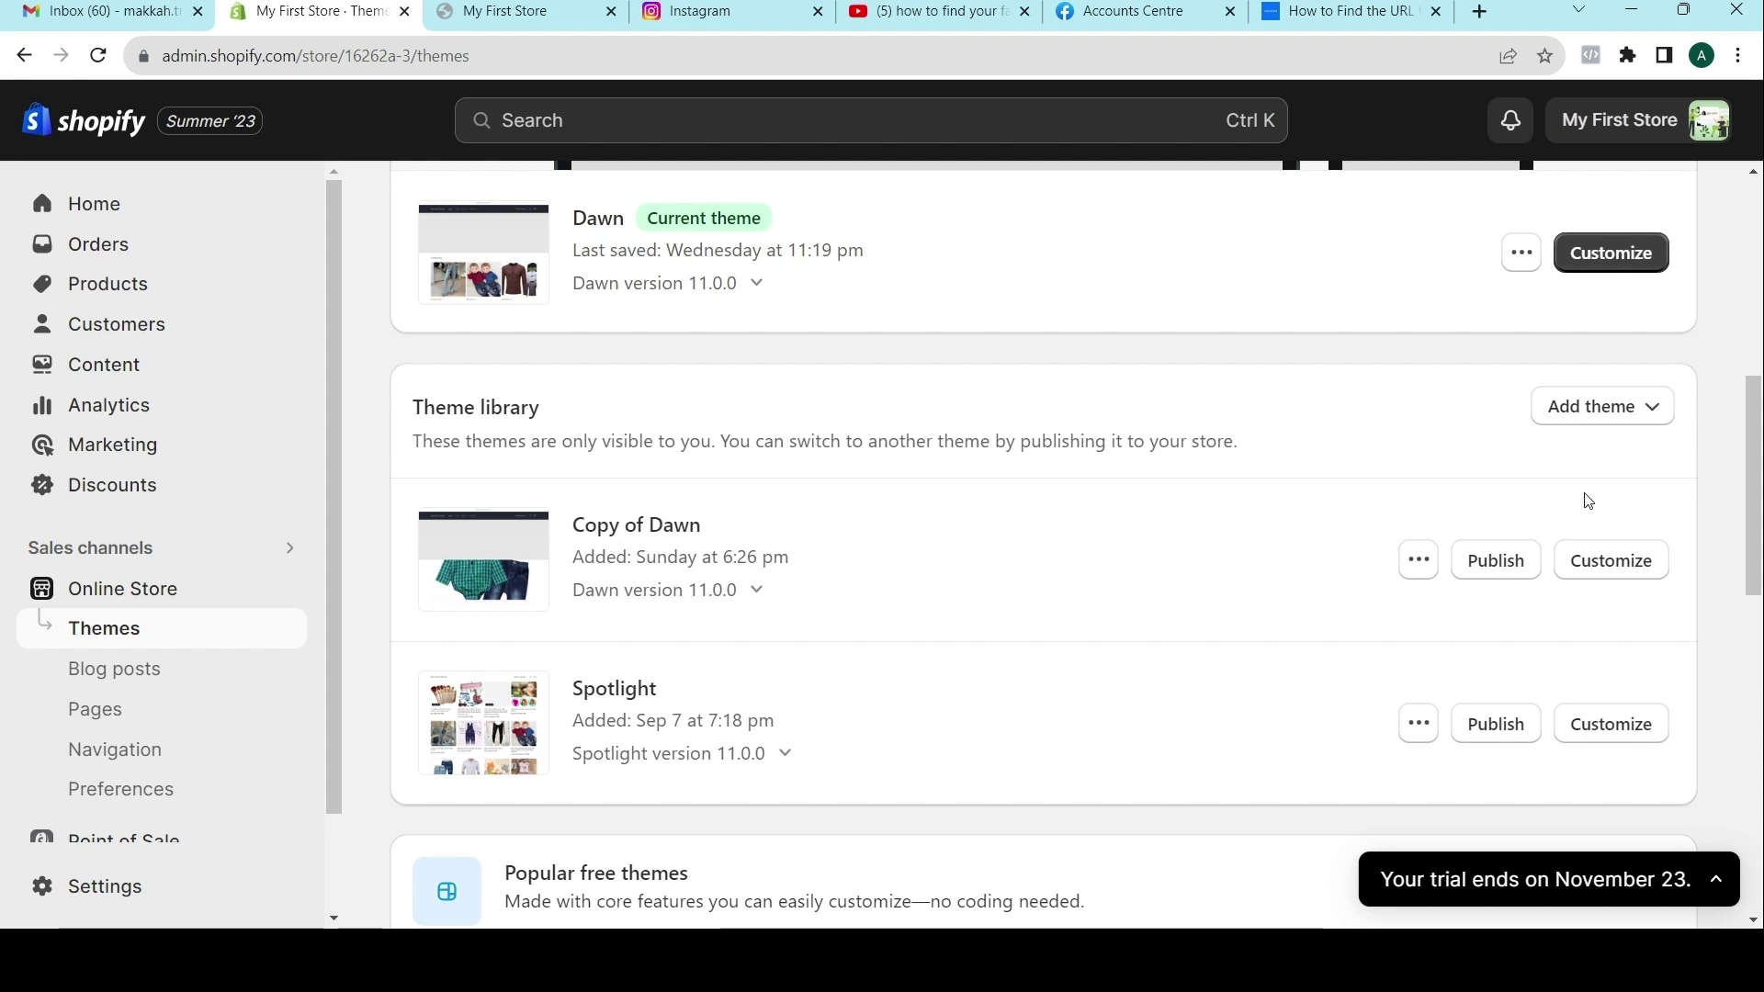
pyautogui.scroll(-2, 837, 705)
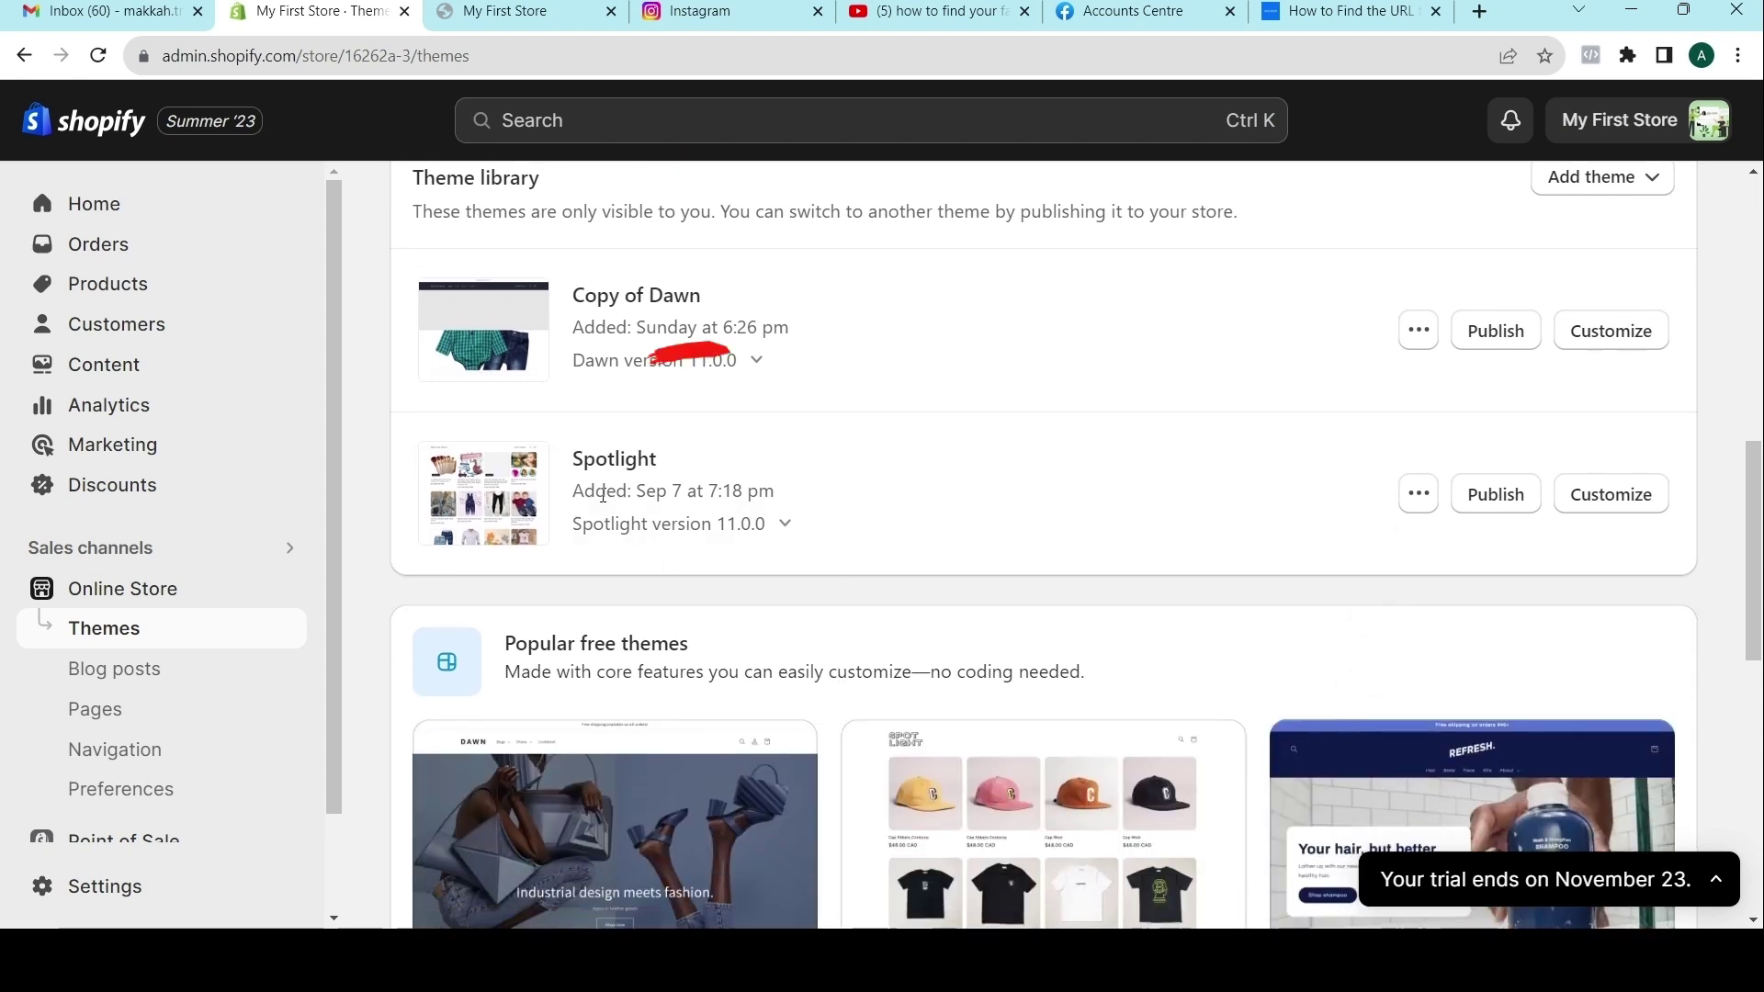
pyautogui.scroll(-2, 1131, 524)
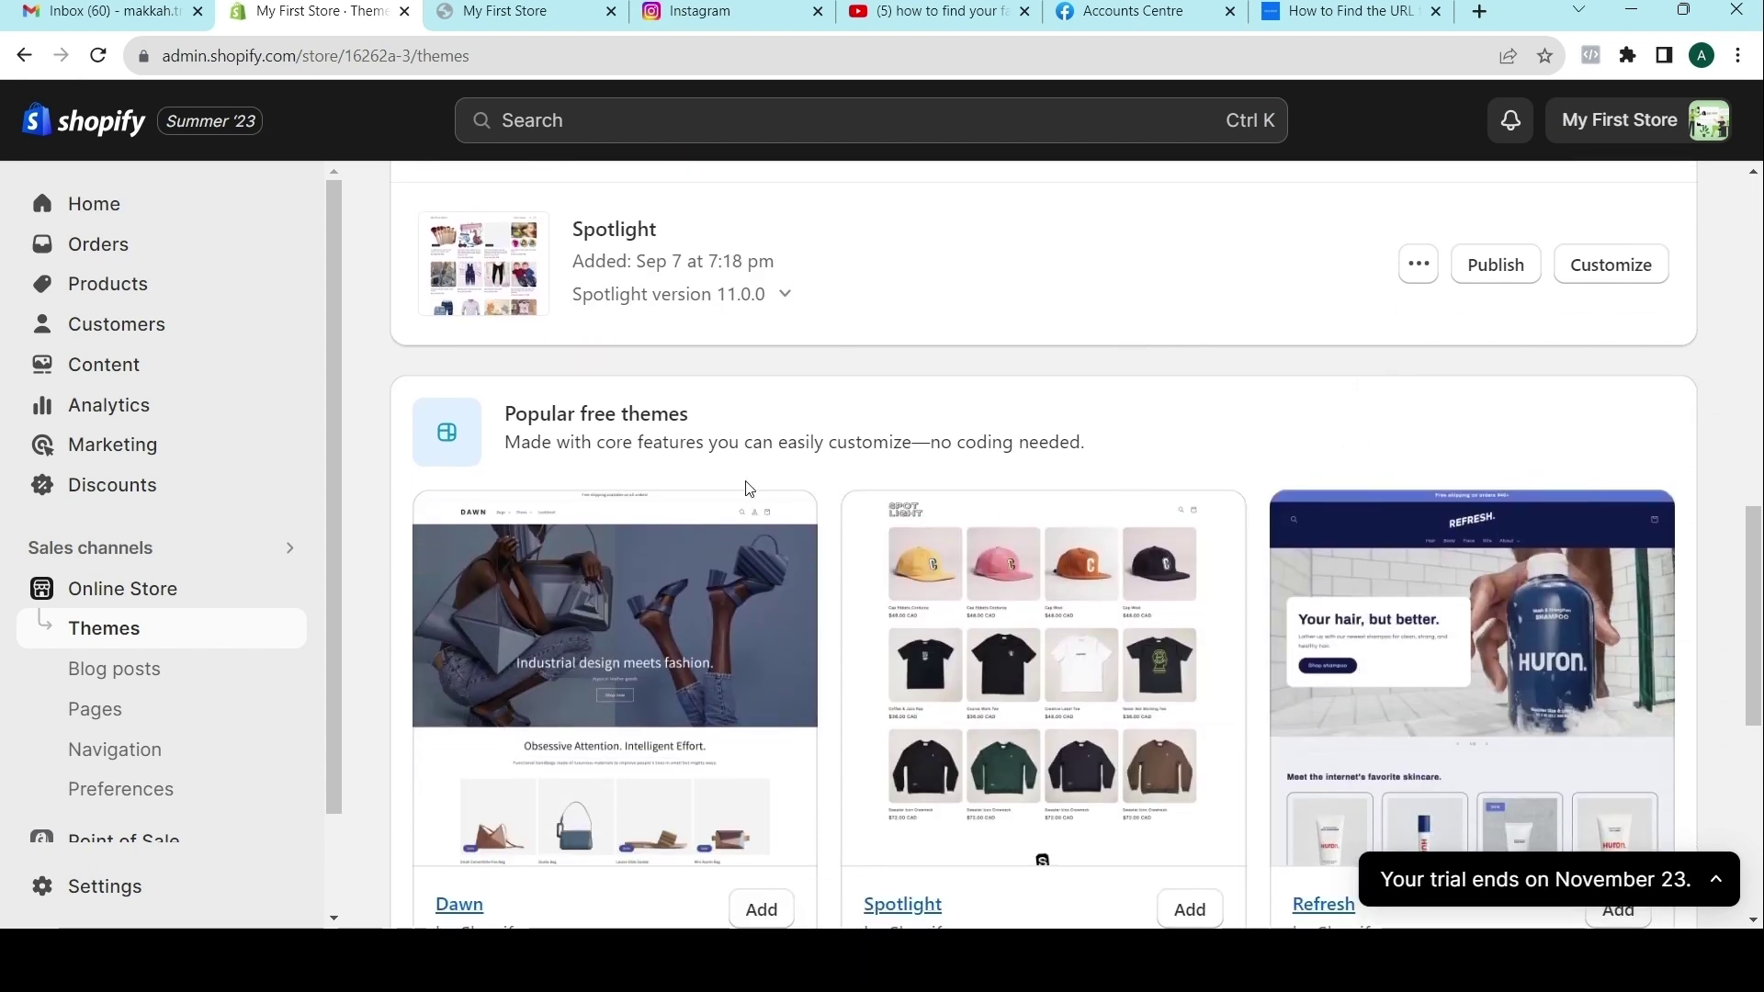
pyautogui.scroll(-3, 1265, 414)
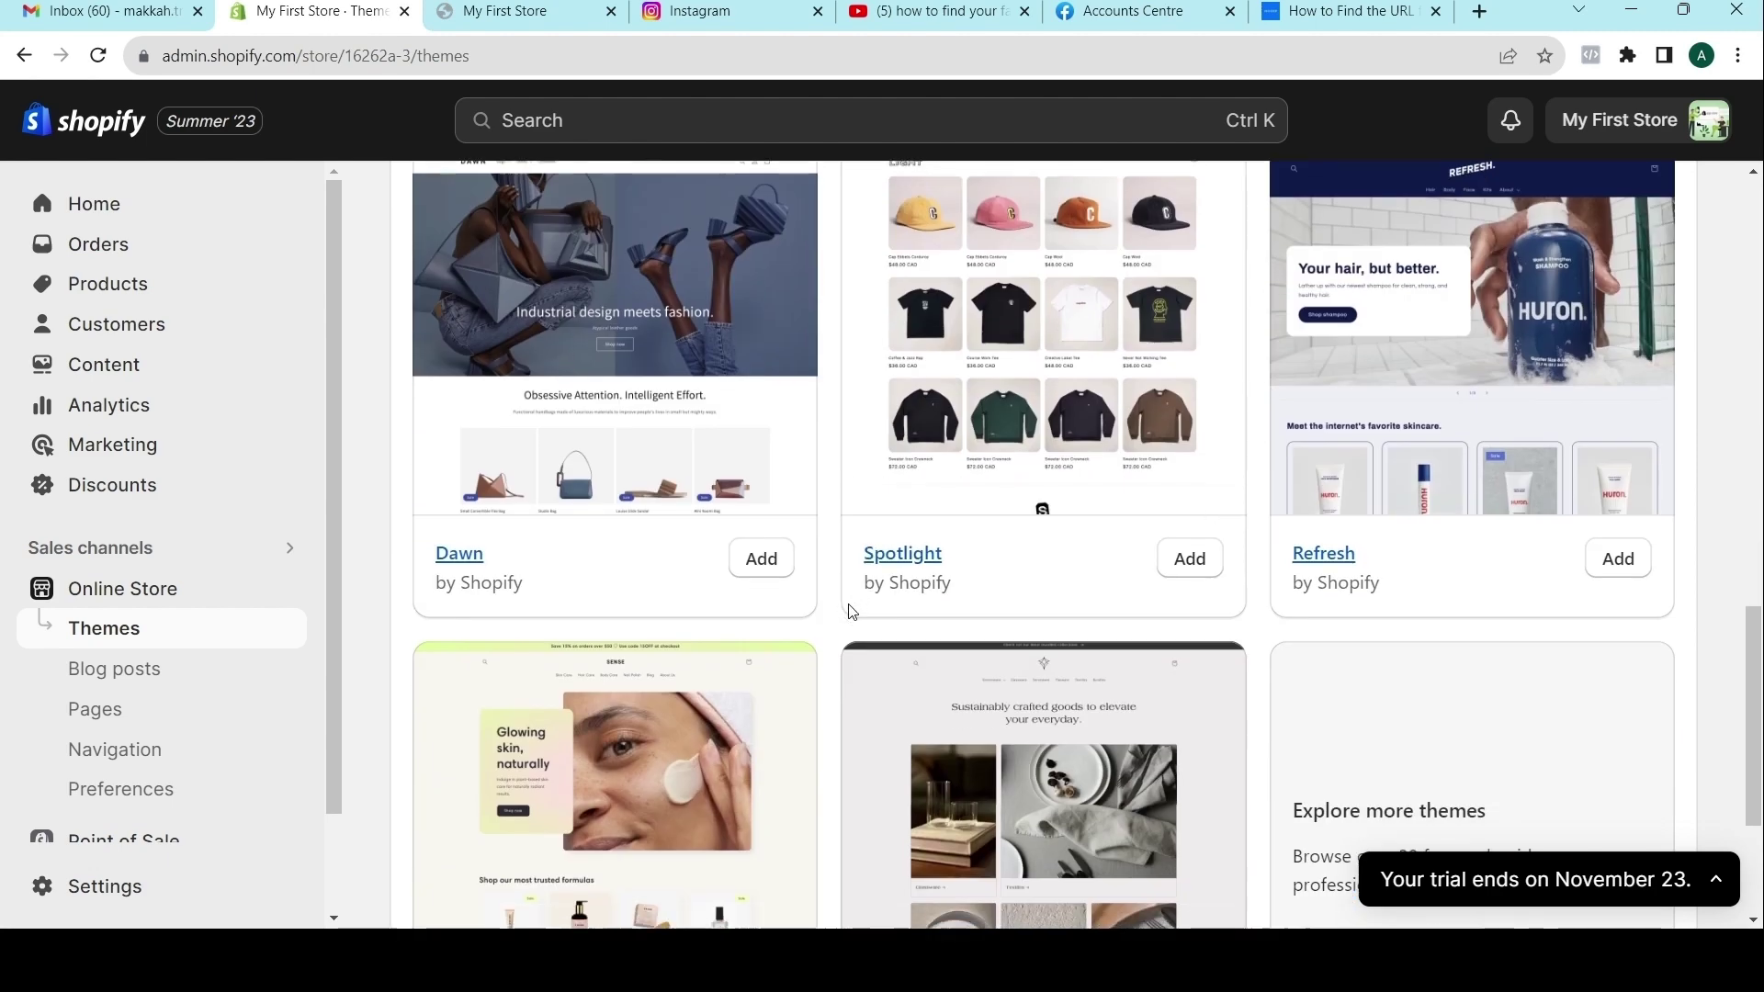
pyautogui.scroll(-3, 850, 611)
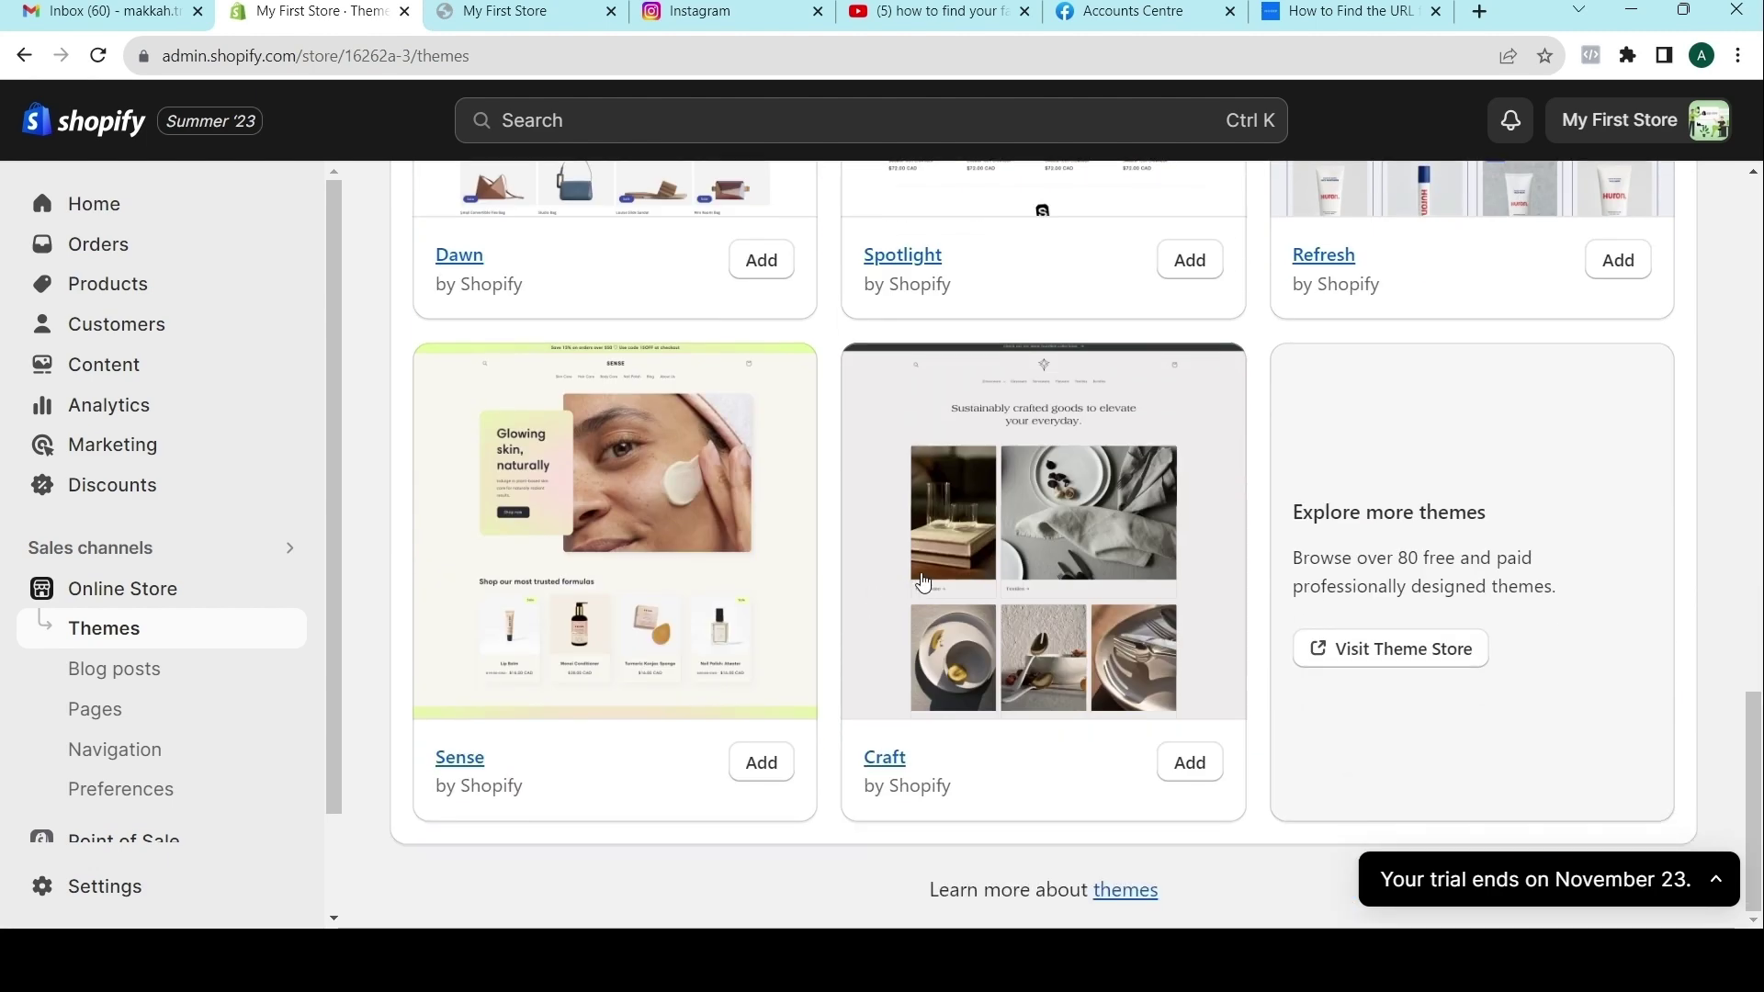
pyautogui.scroll(10, 919, 581)
pyautogui.scroll(-2, 878, 621)
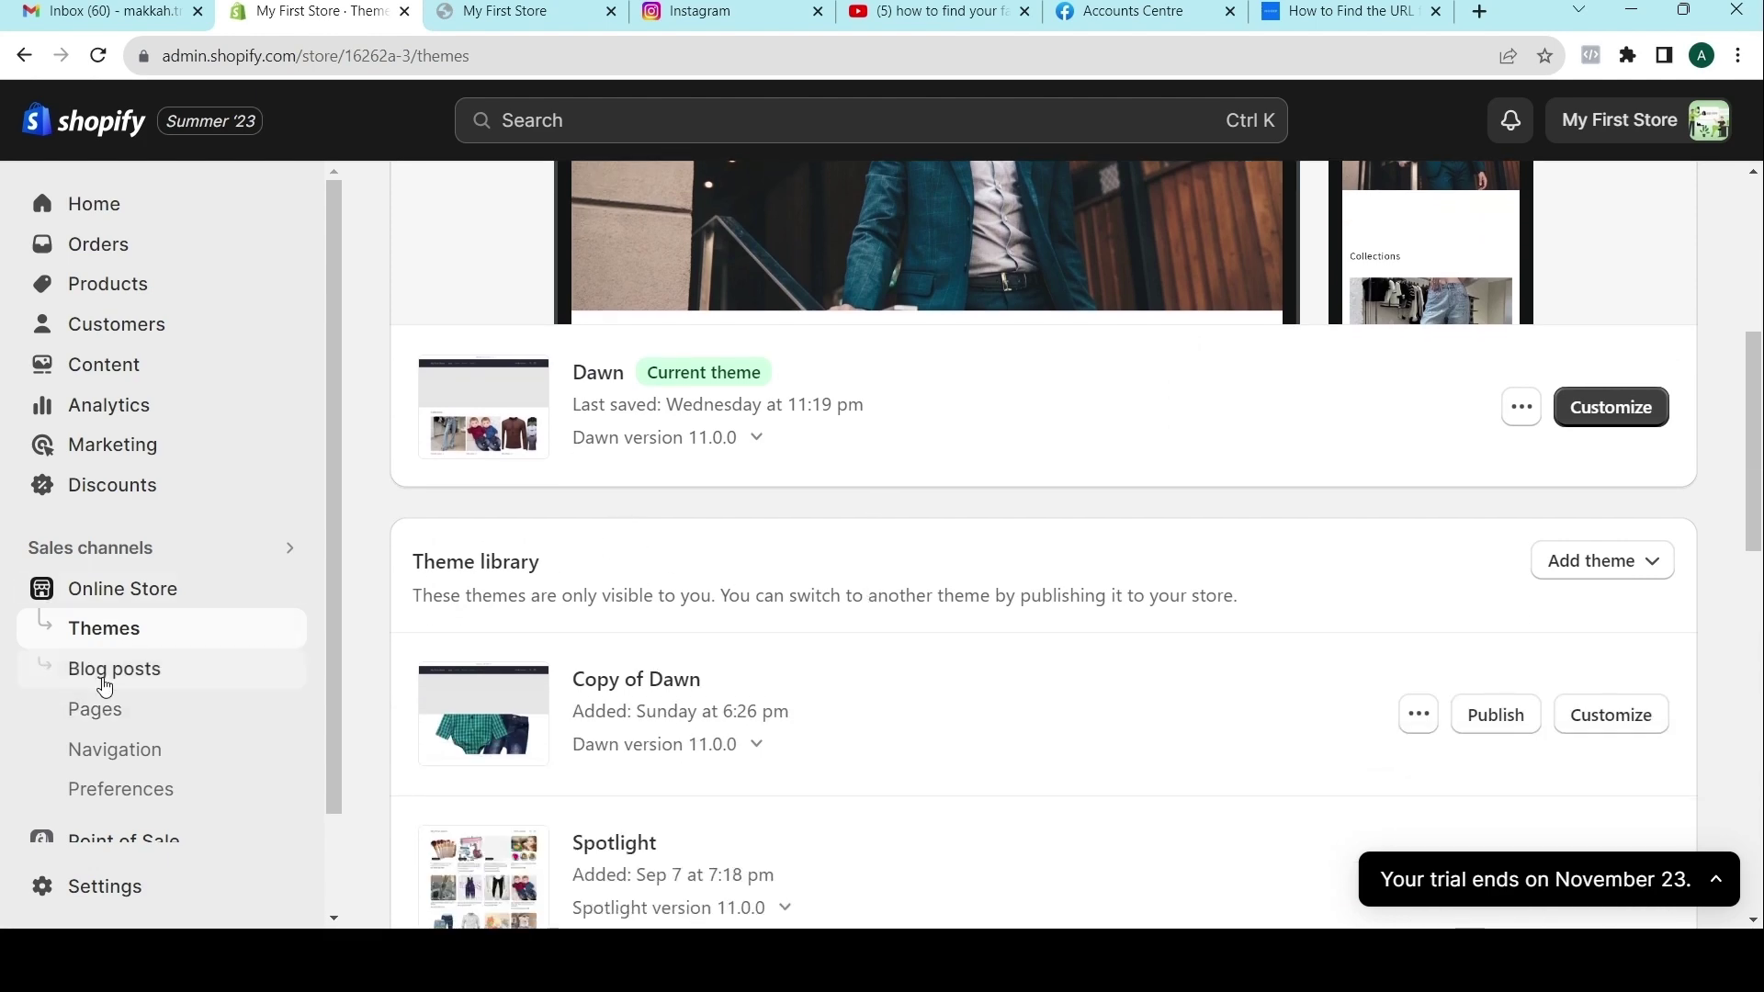
# View the online store's blog posts and look through its list of pages.
pyautogui.click(103, 684)
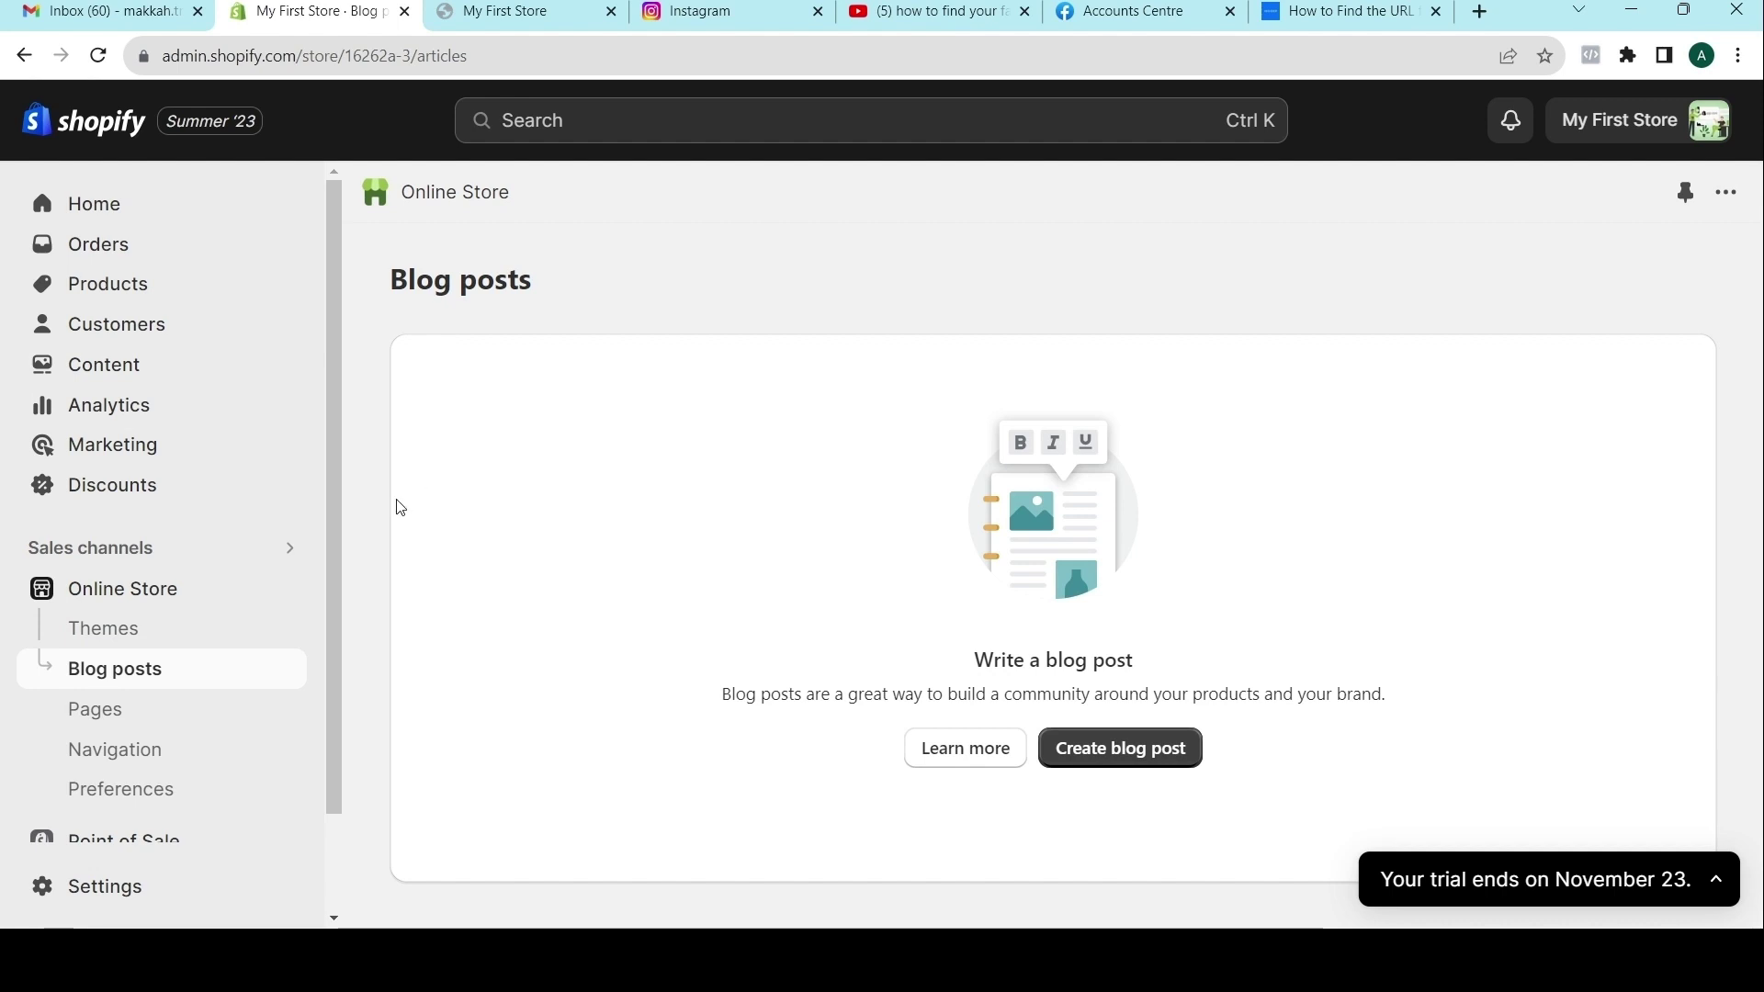
pyautogui.scroll(-1, 317, 570)
pyautogui.click(87, 598)
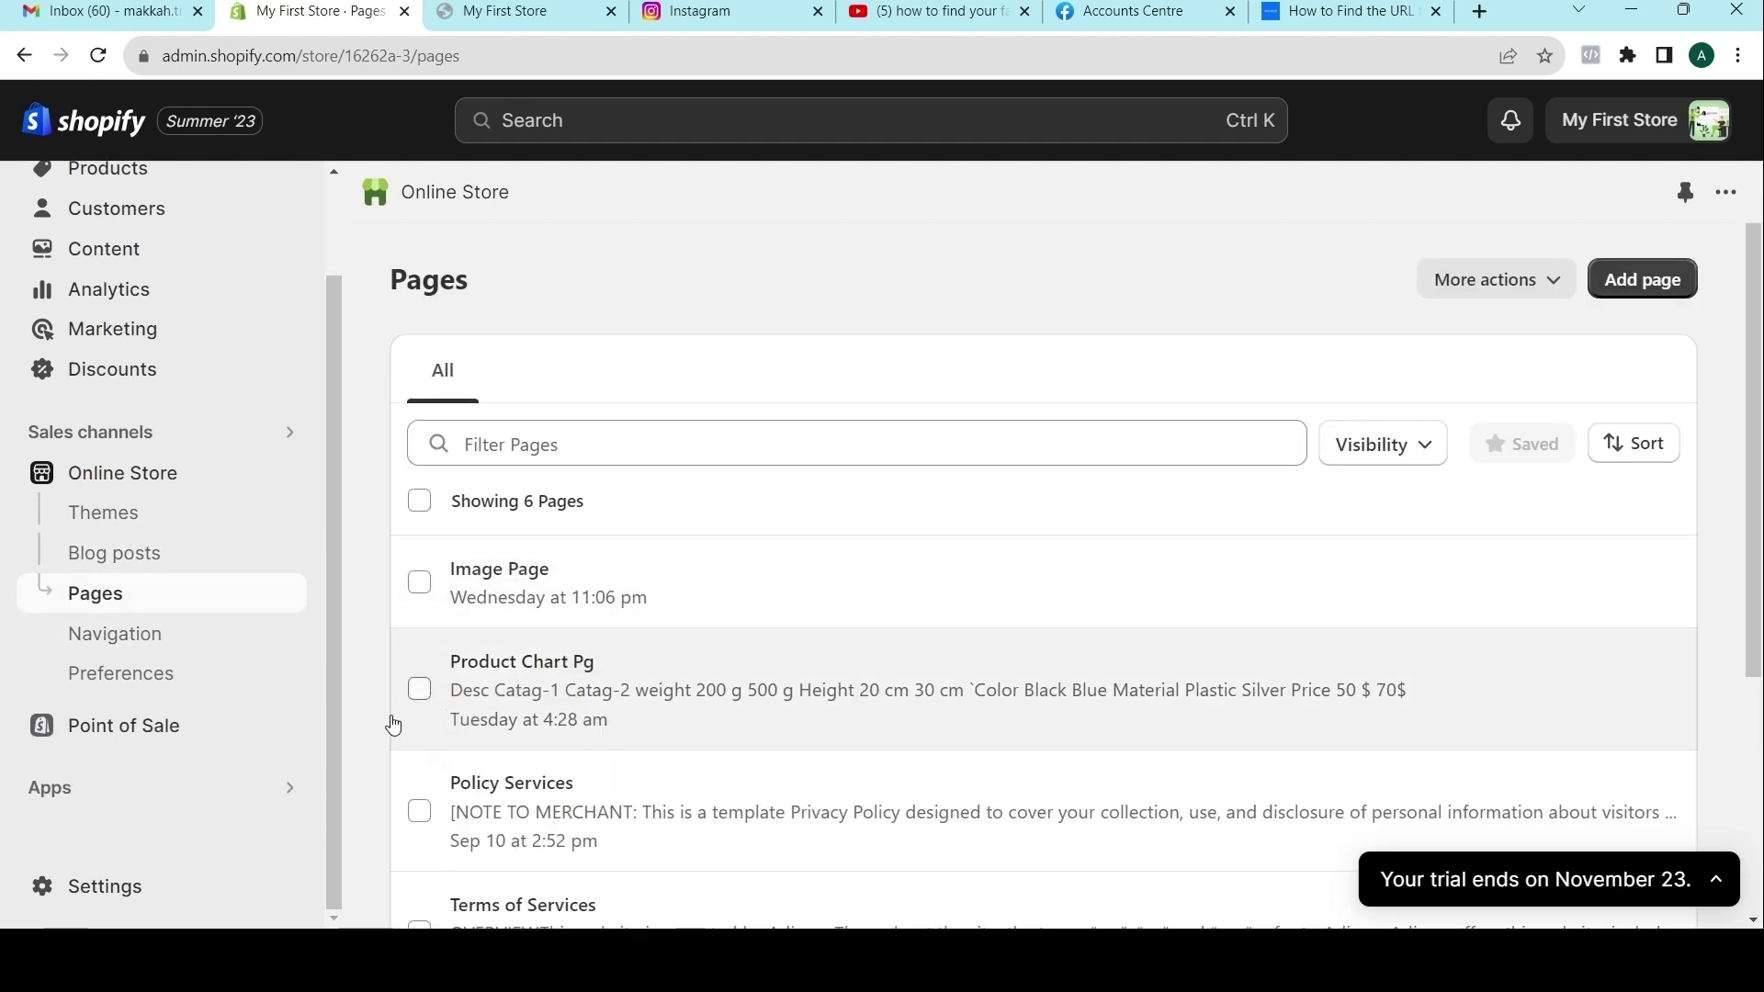
pyautogui.scroll(-2, 643, 643)
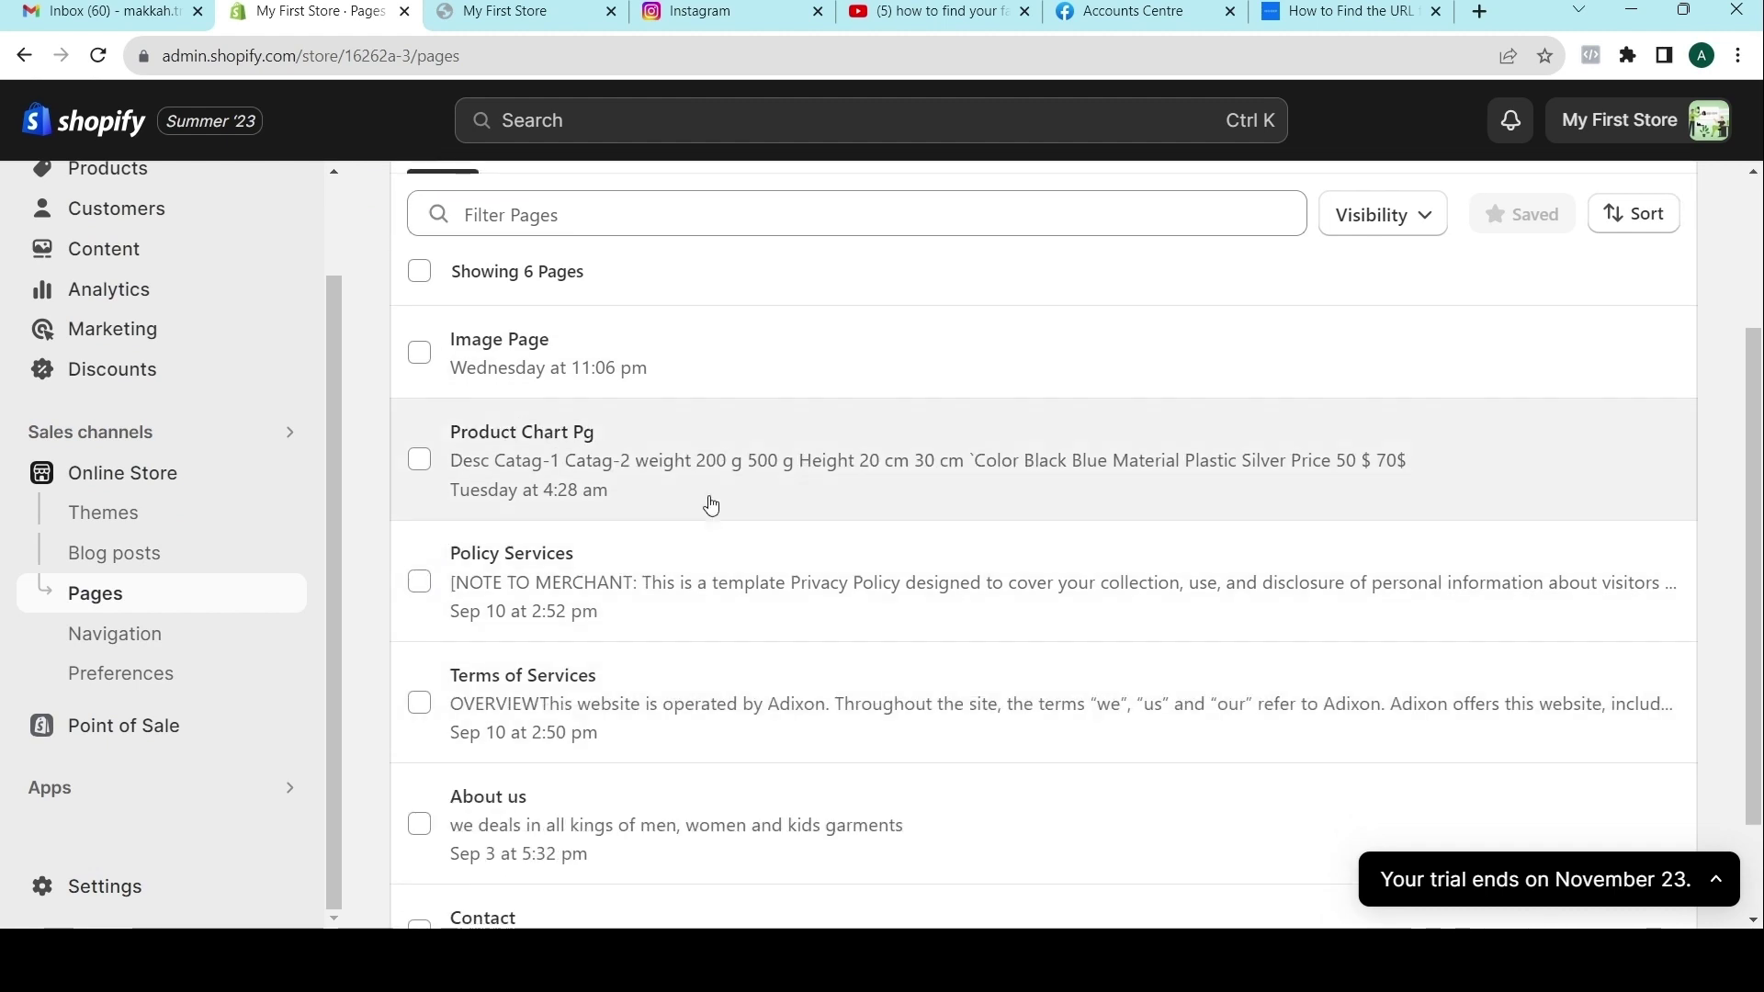
# View the online store's navigation menus and the items of the Main menu, then return to the menu list.
pyautogui.click(117, 636)
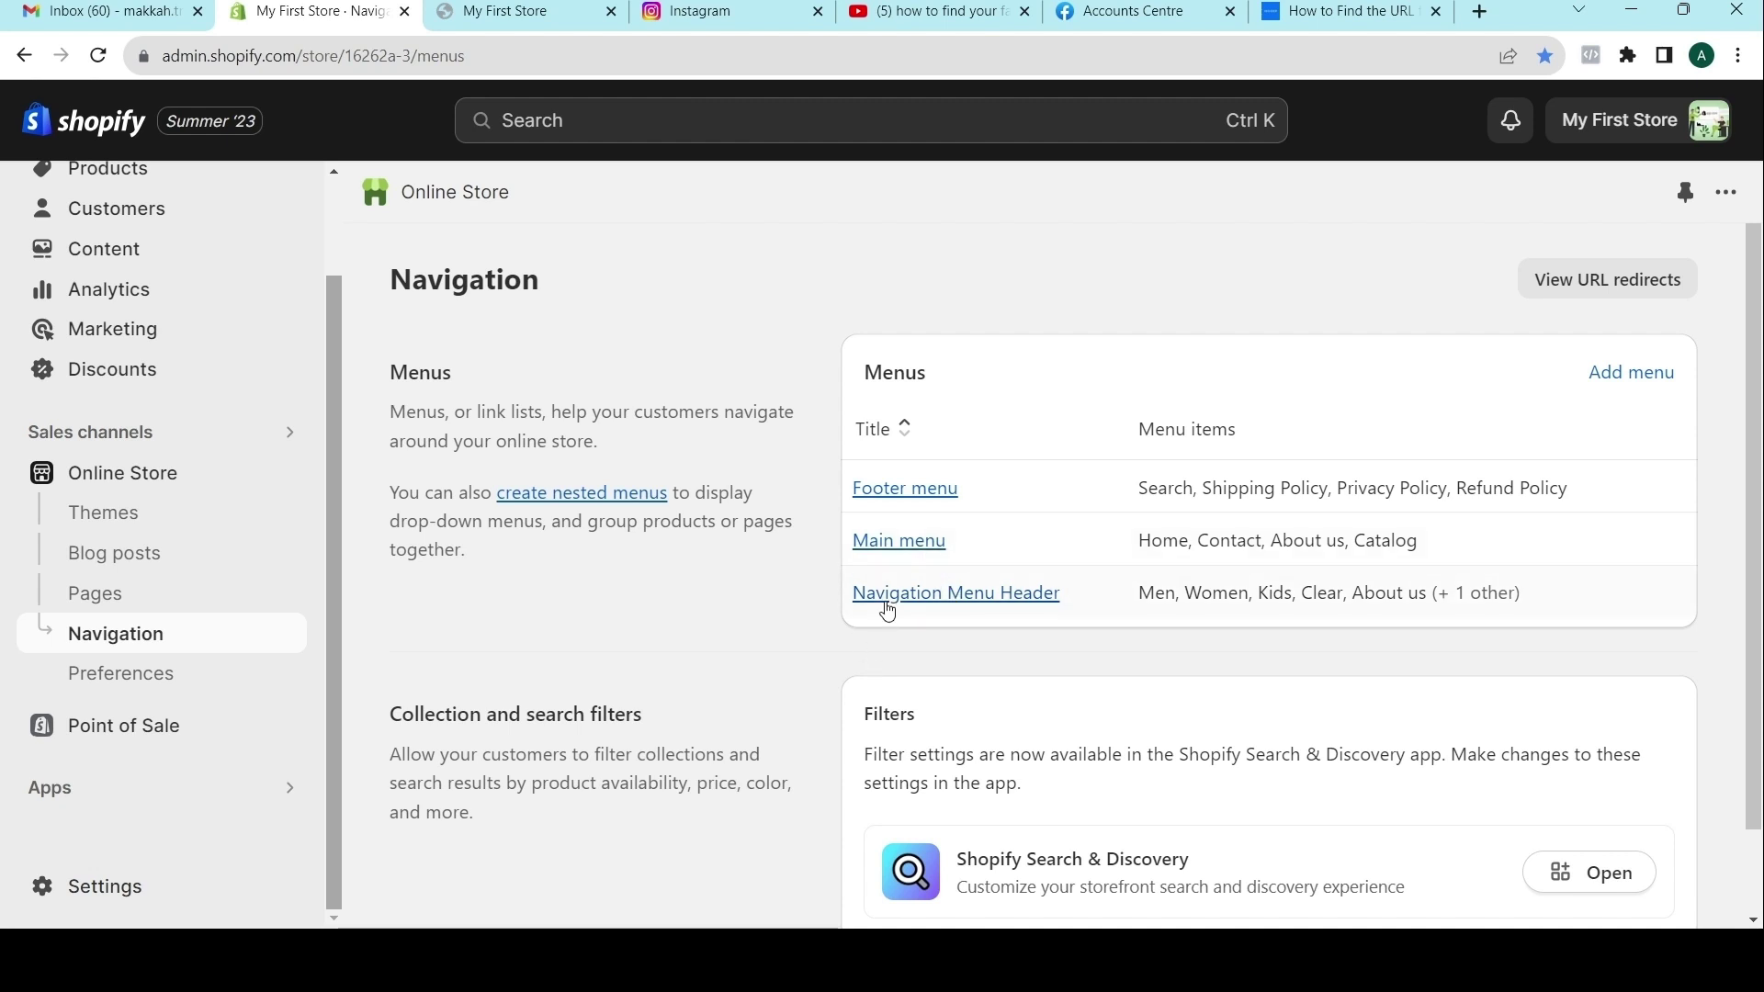
pyautogui.click(874, 539)
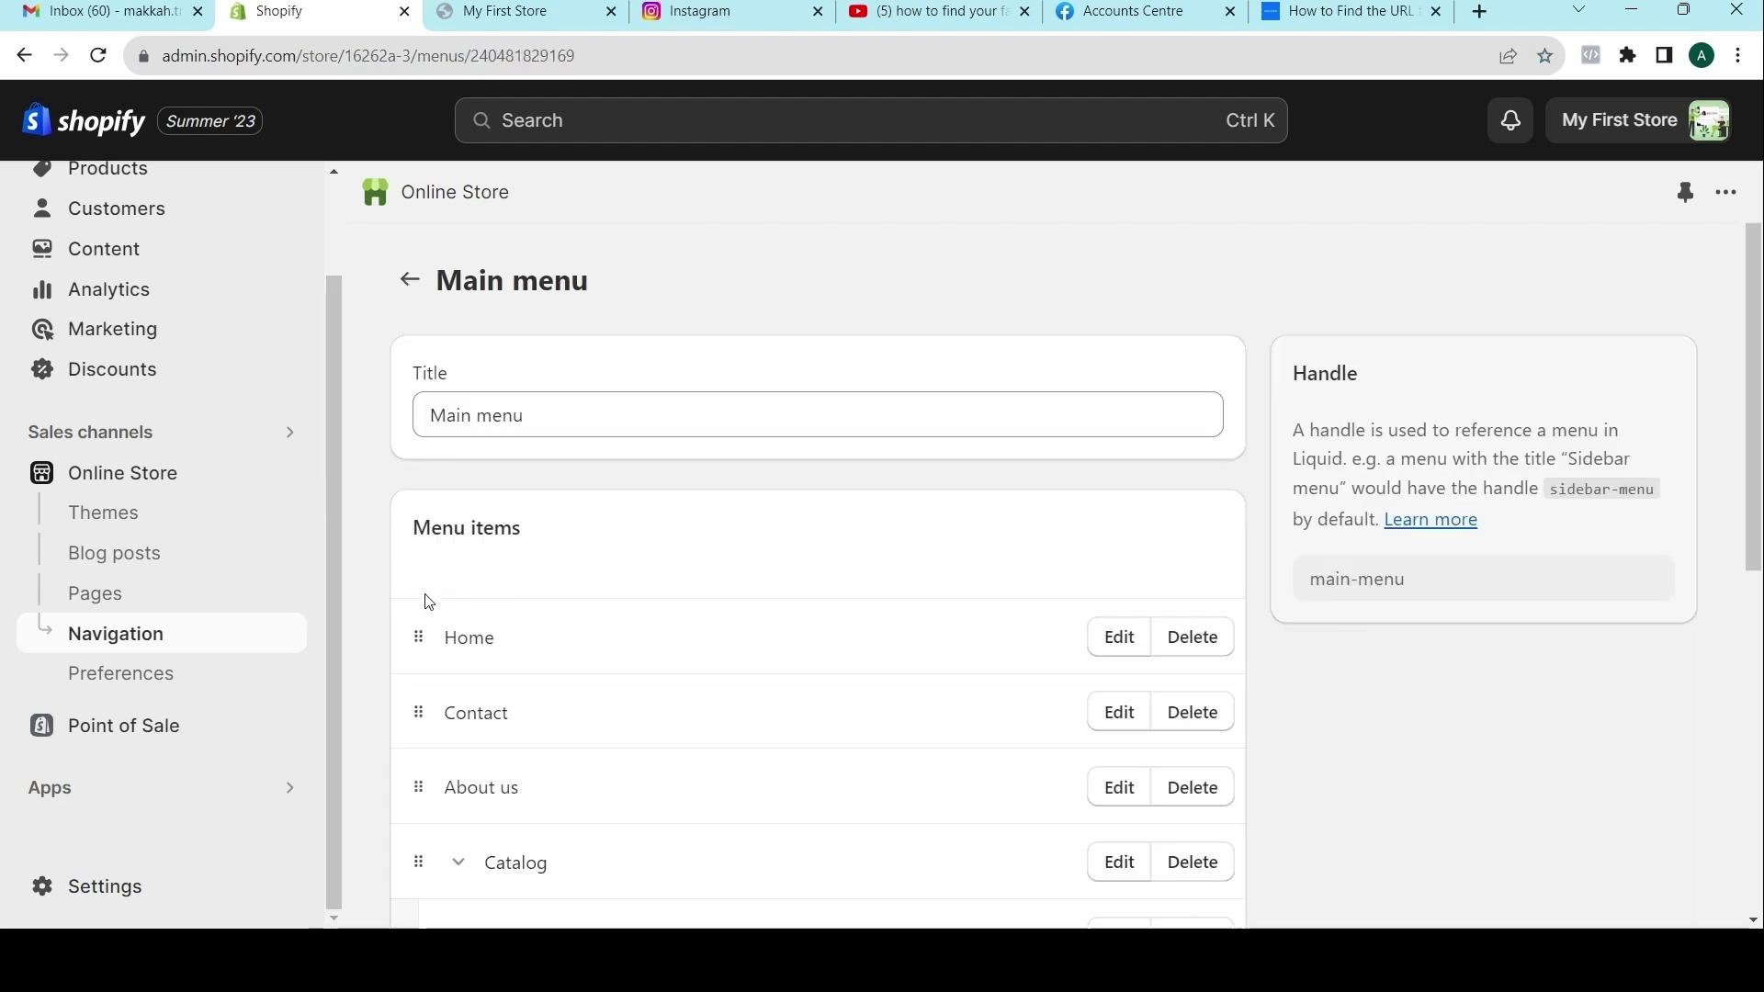
pyautogui.scroll(-4, 631, 803)
pyautogui.scroll(4, 618, 784)
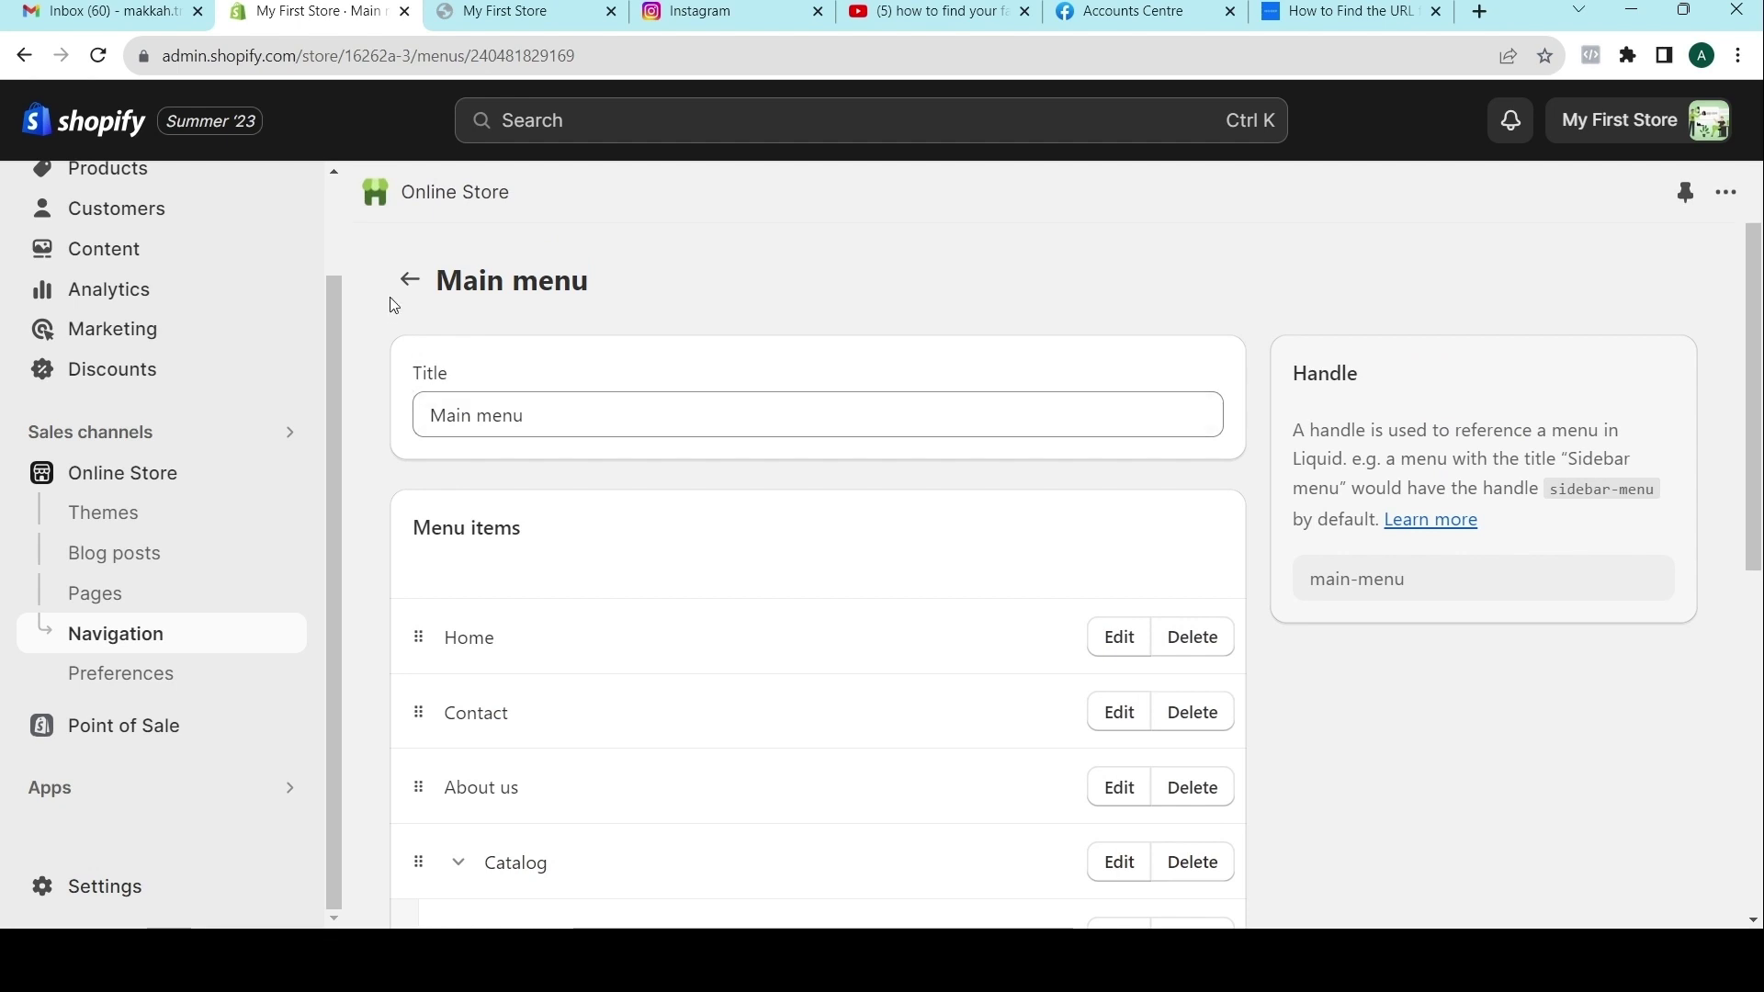
pyautogui.click(409, 279)
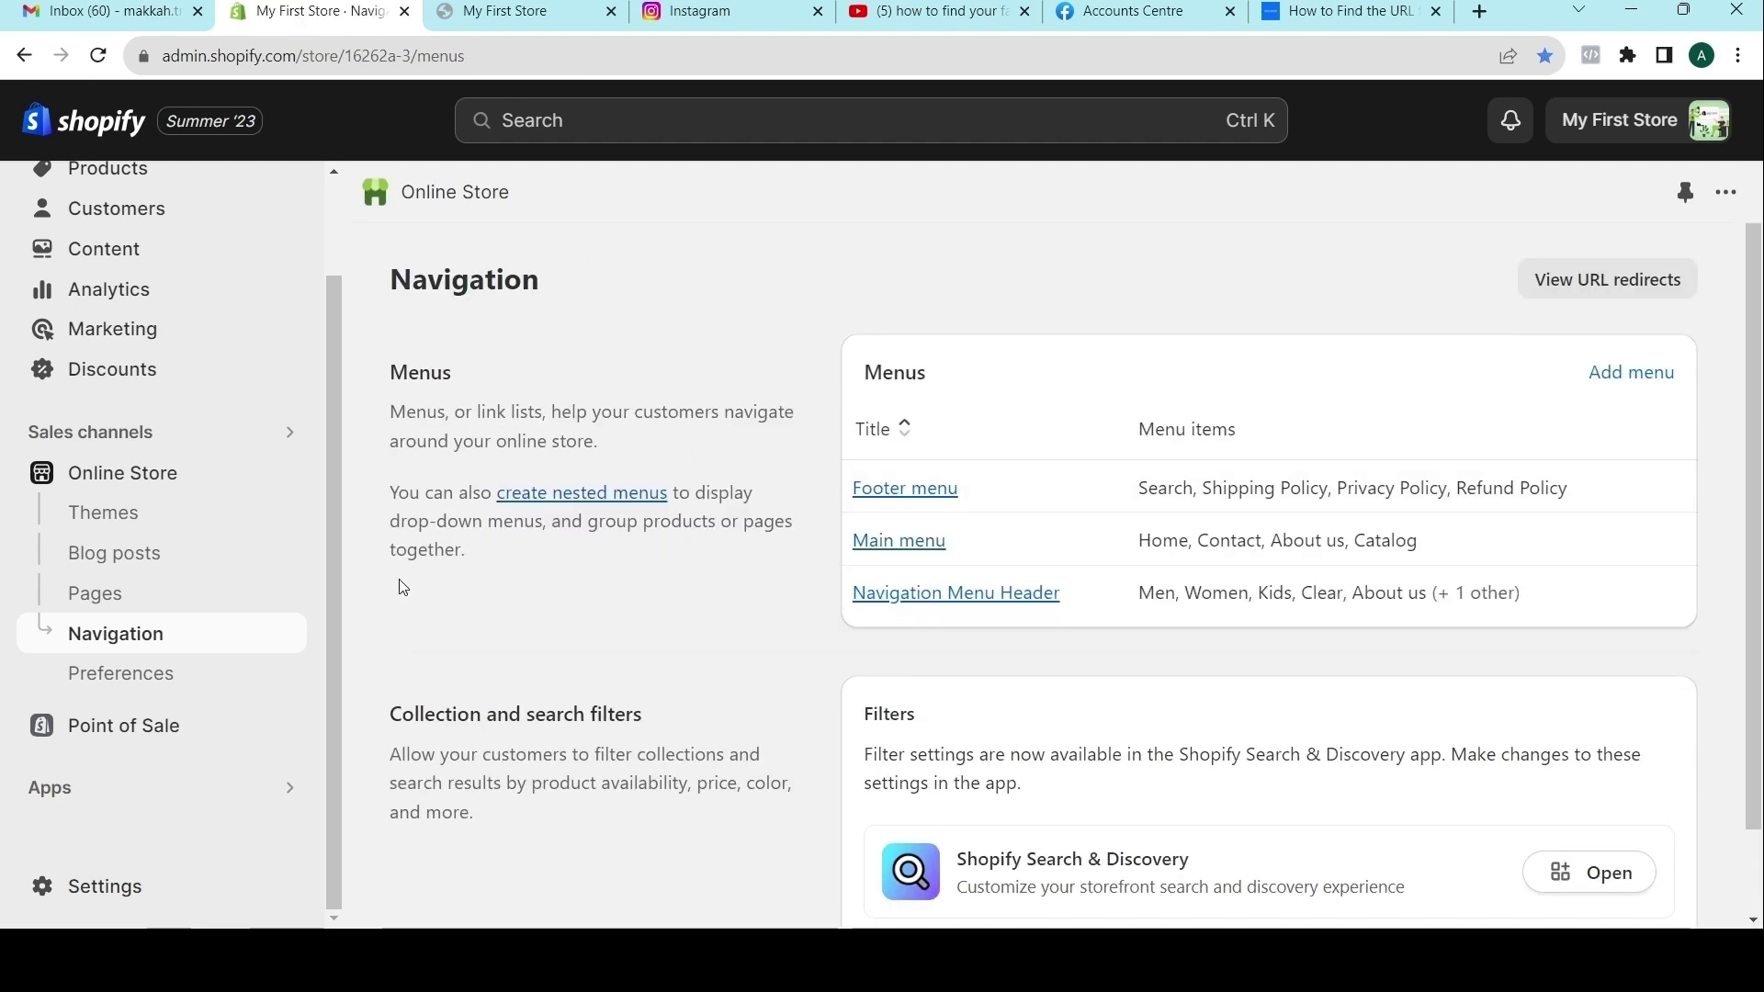
# Examine the online store preferences, from the title and social sharing image to Google Analytics, Facebook Pixel and customer privacy.
pyautogui.click(118, 675)
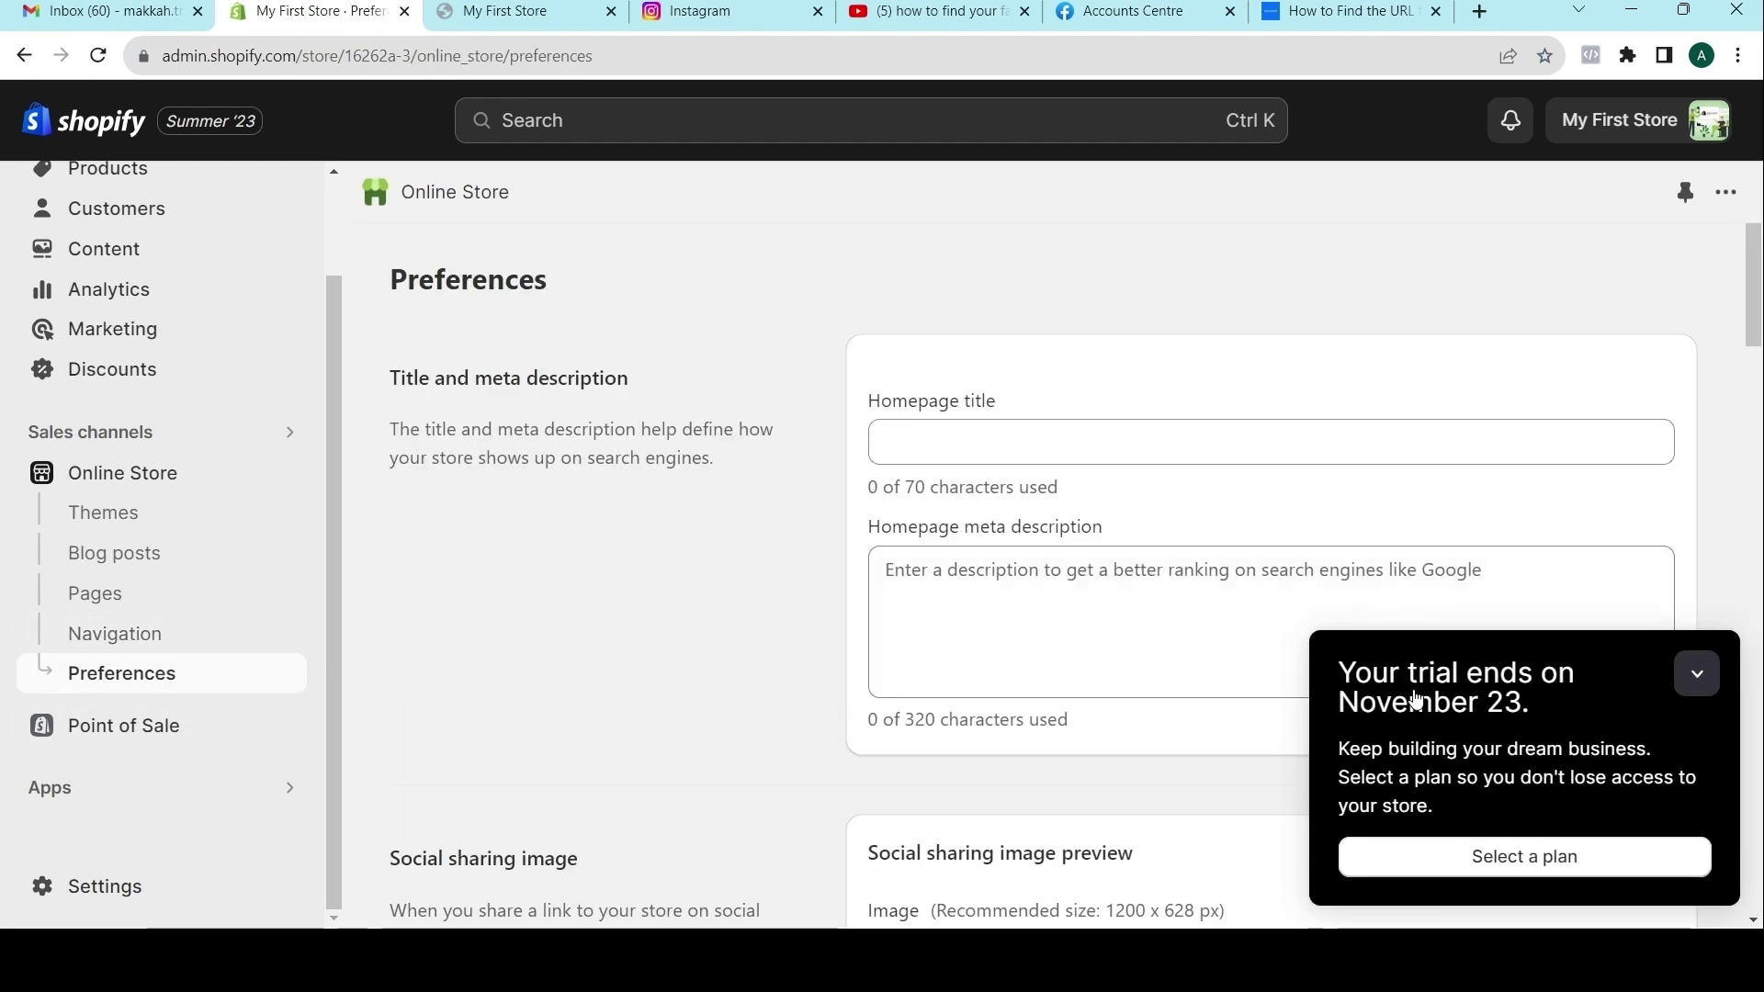
pyautogui.click(1696, 678)
pyautogui.scroll(-6, 919, 634)
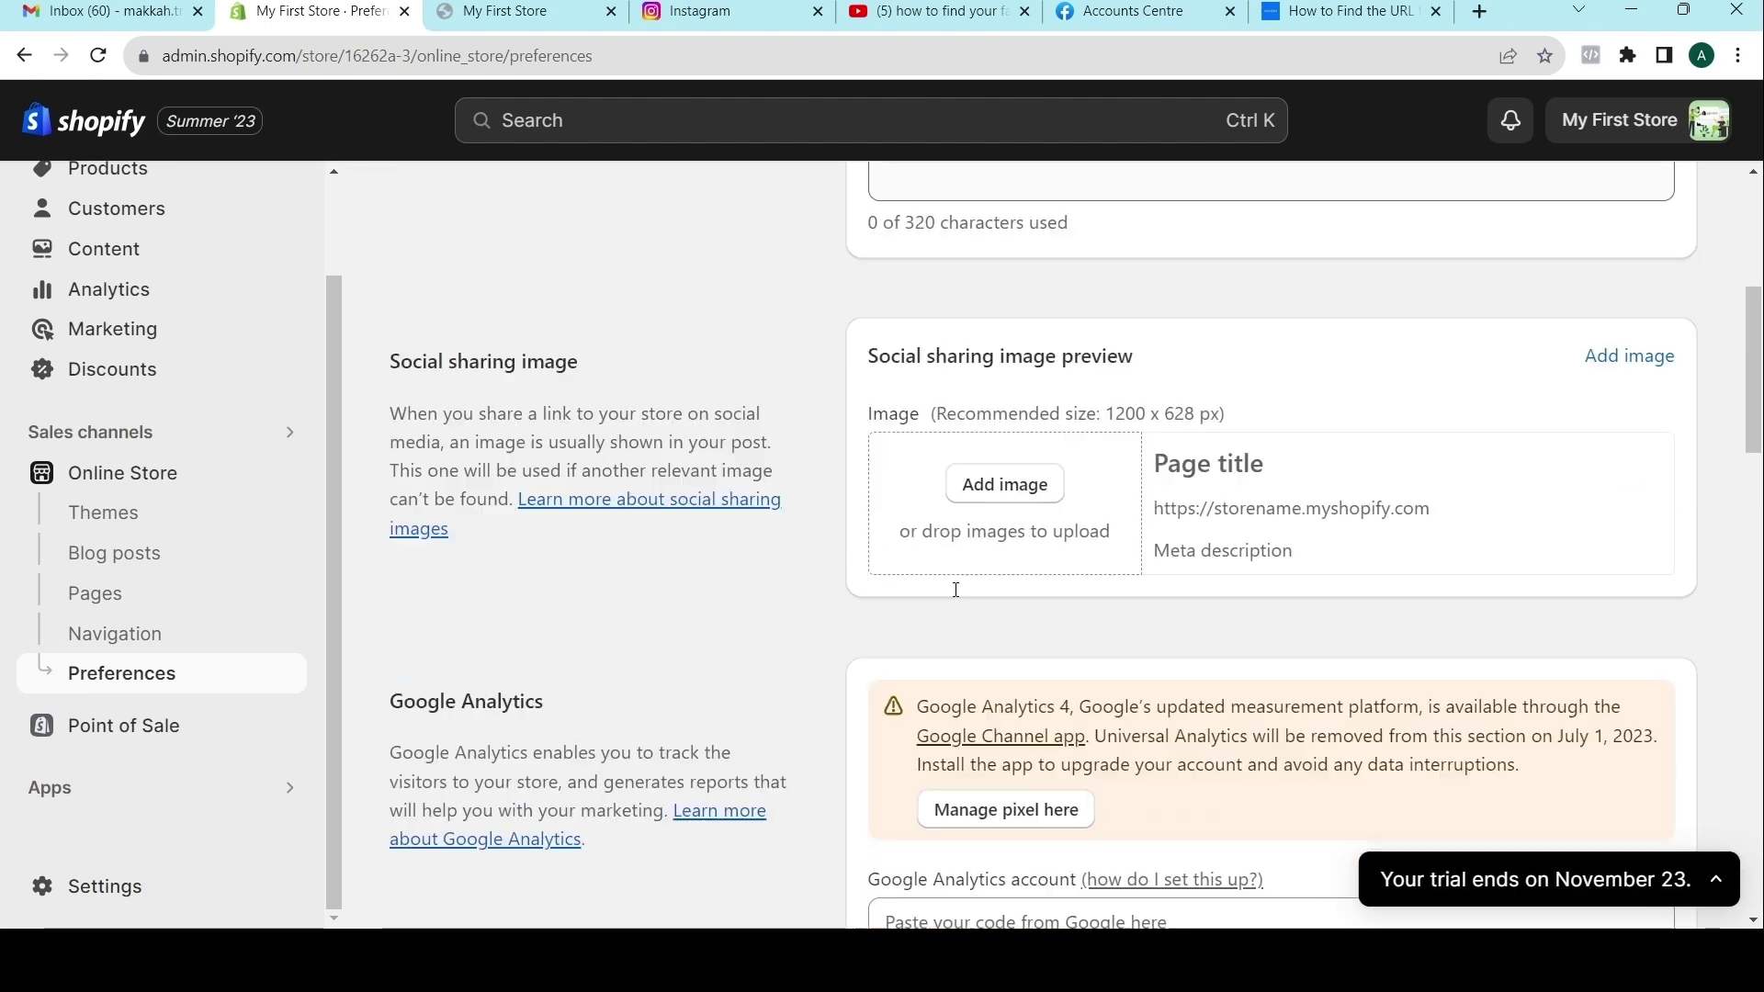
pyautogui.scroll(-3, 956, 605)
pyautogui.scroll(-4, 955, 601)
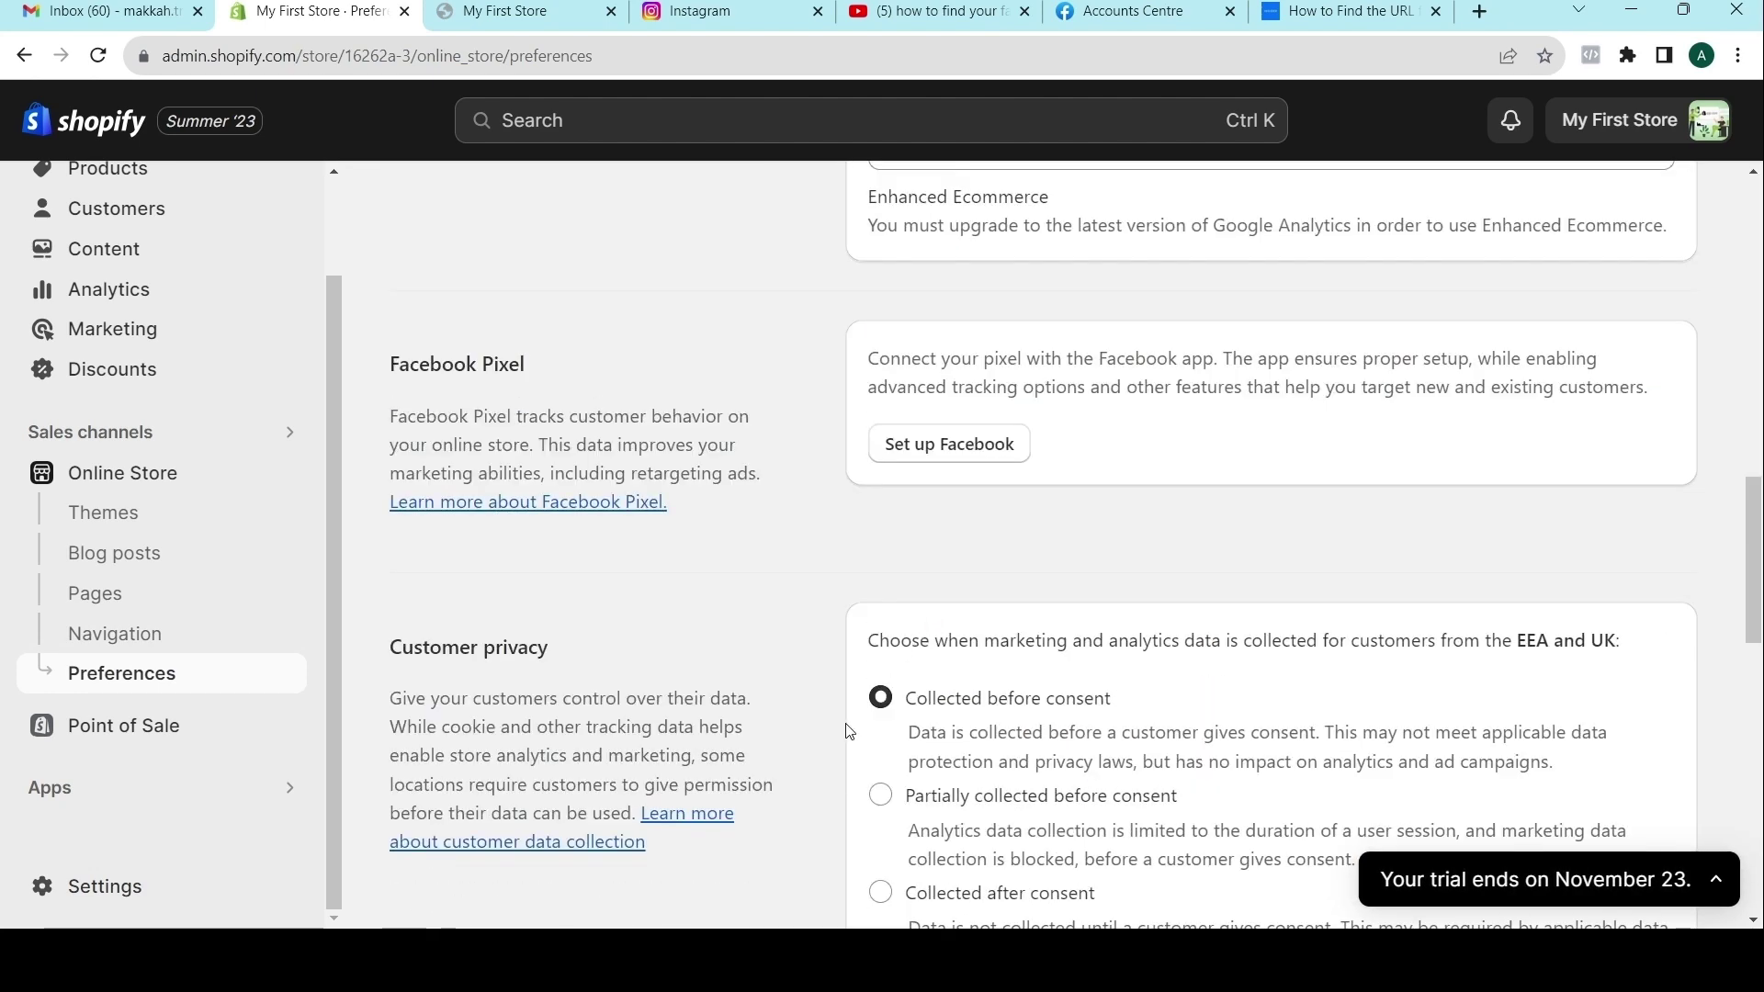
pyautogui.scroll(4, 850, 733)
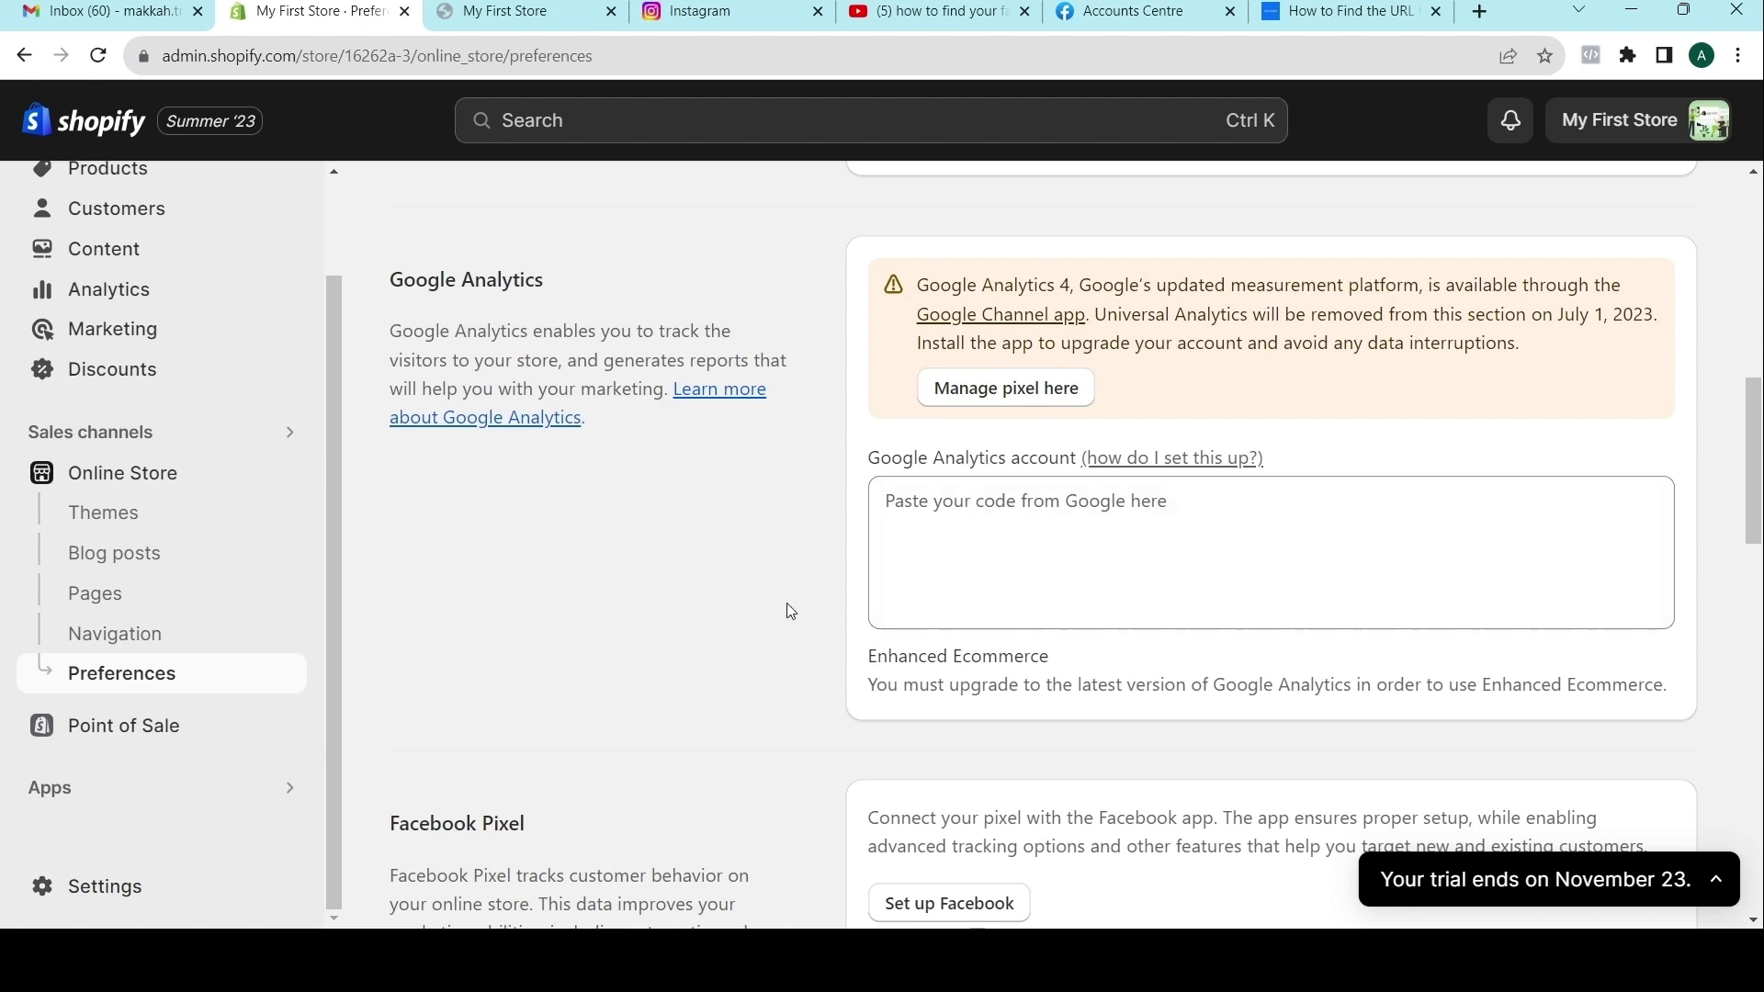
pyautogui.scroll(1, 650, 649)
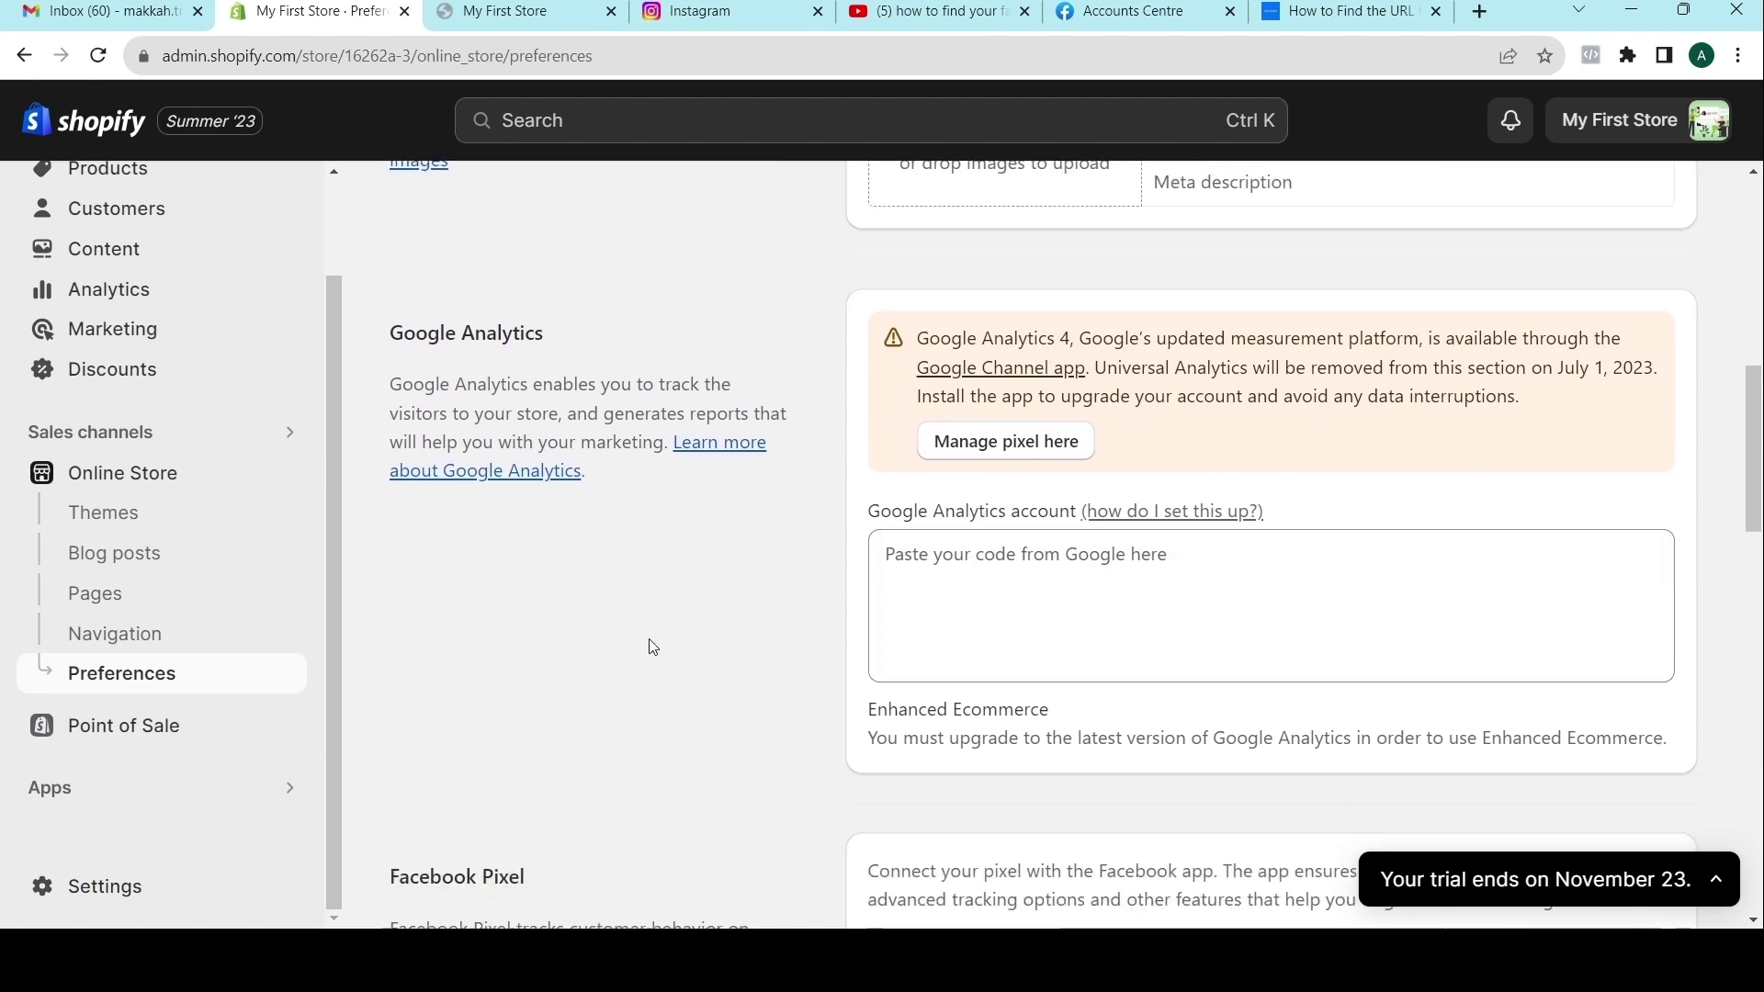
pyautogui.scroll(-3, 759, 583)
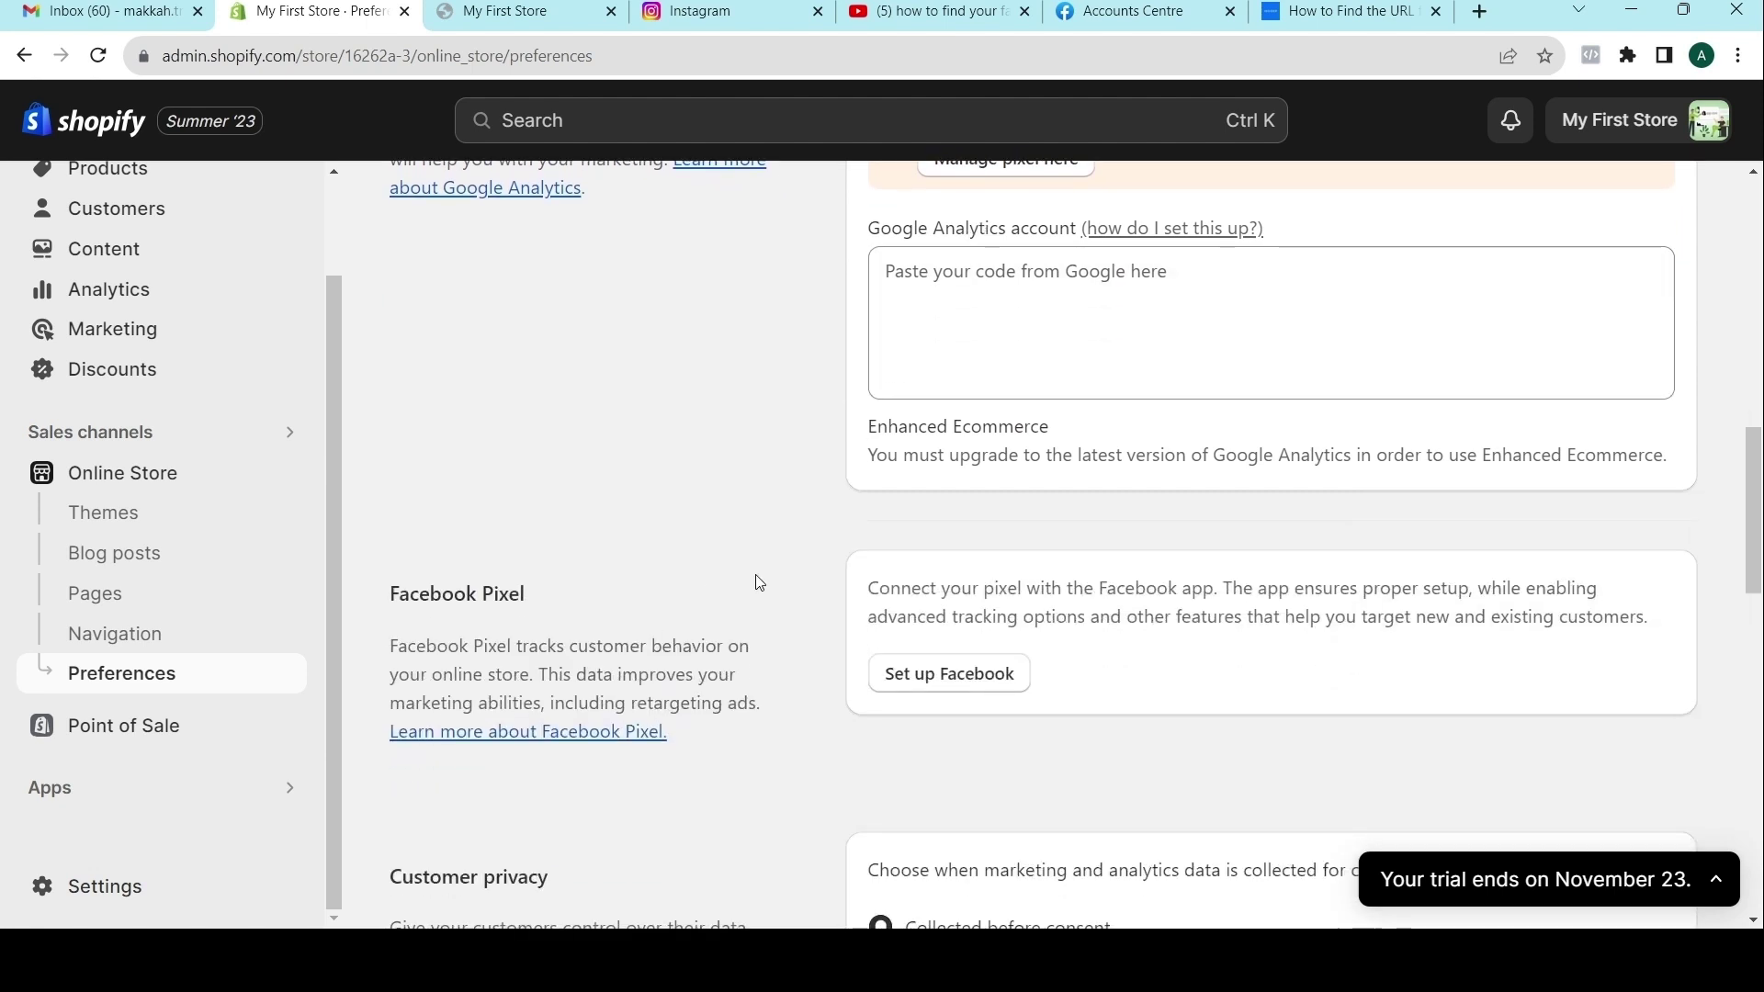
# View the Point of Sale channel's staff, locations and settings pages.
pyautogui.click(99, 724)
pyautogui.click(89, 641)
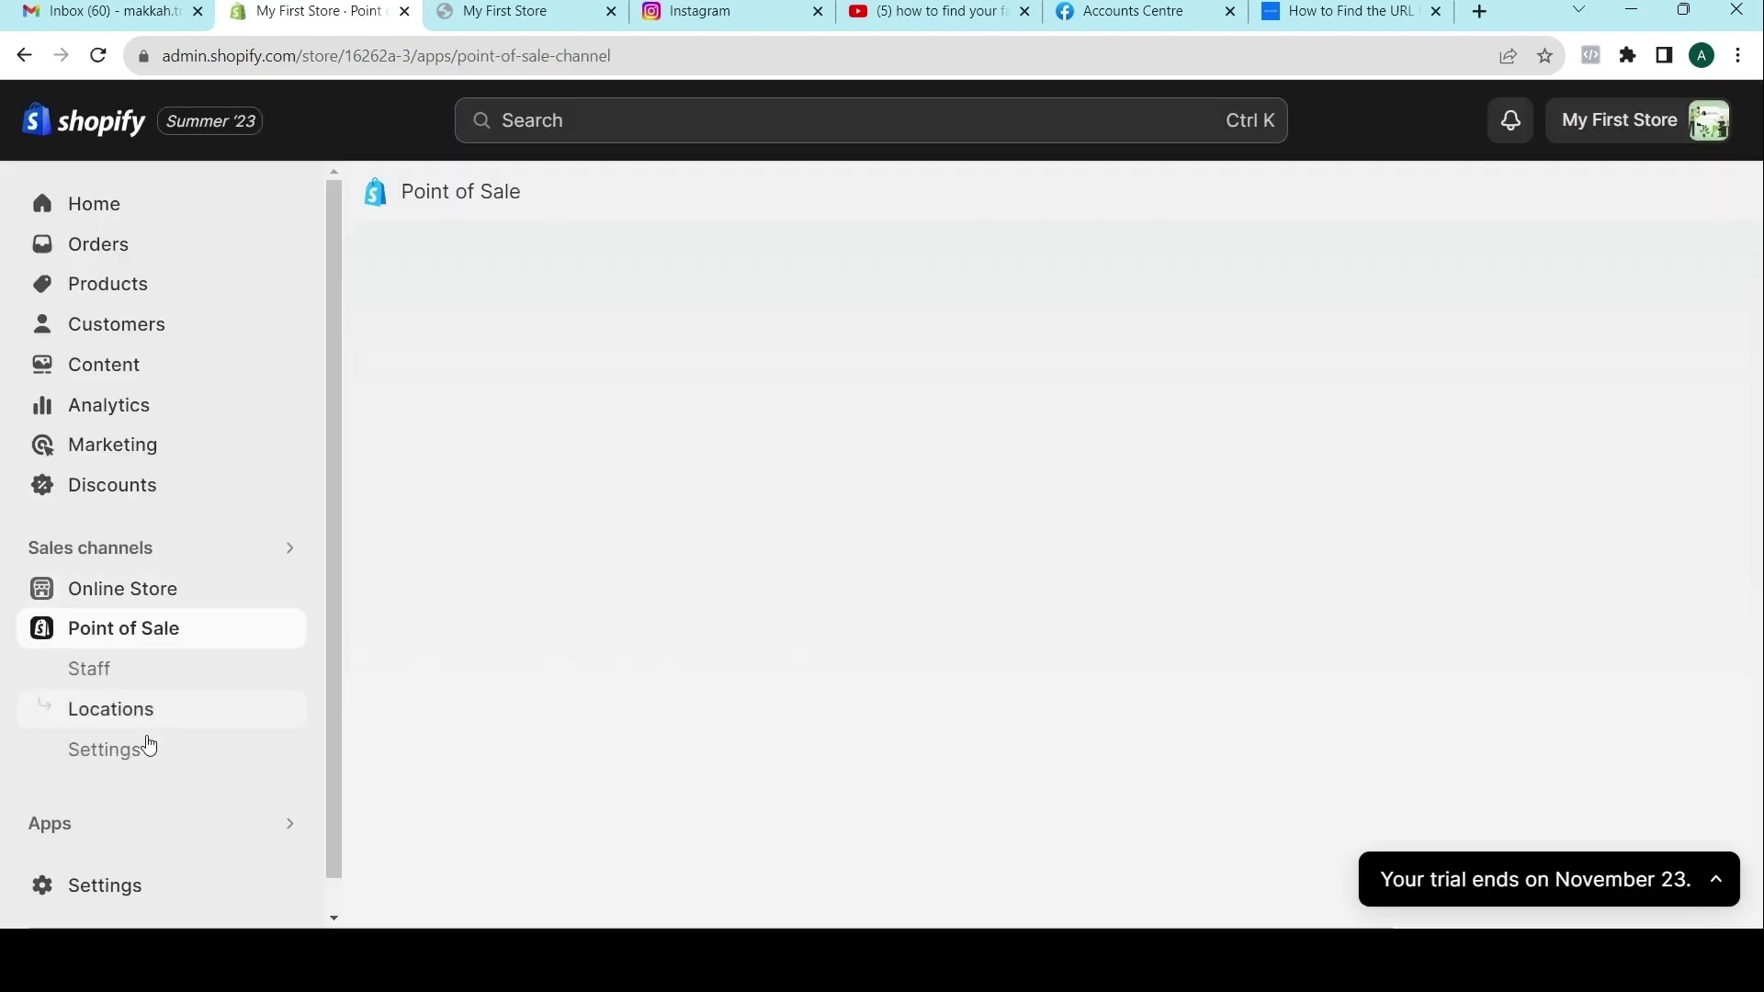
pyautogui.click(99, 680)
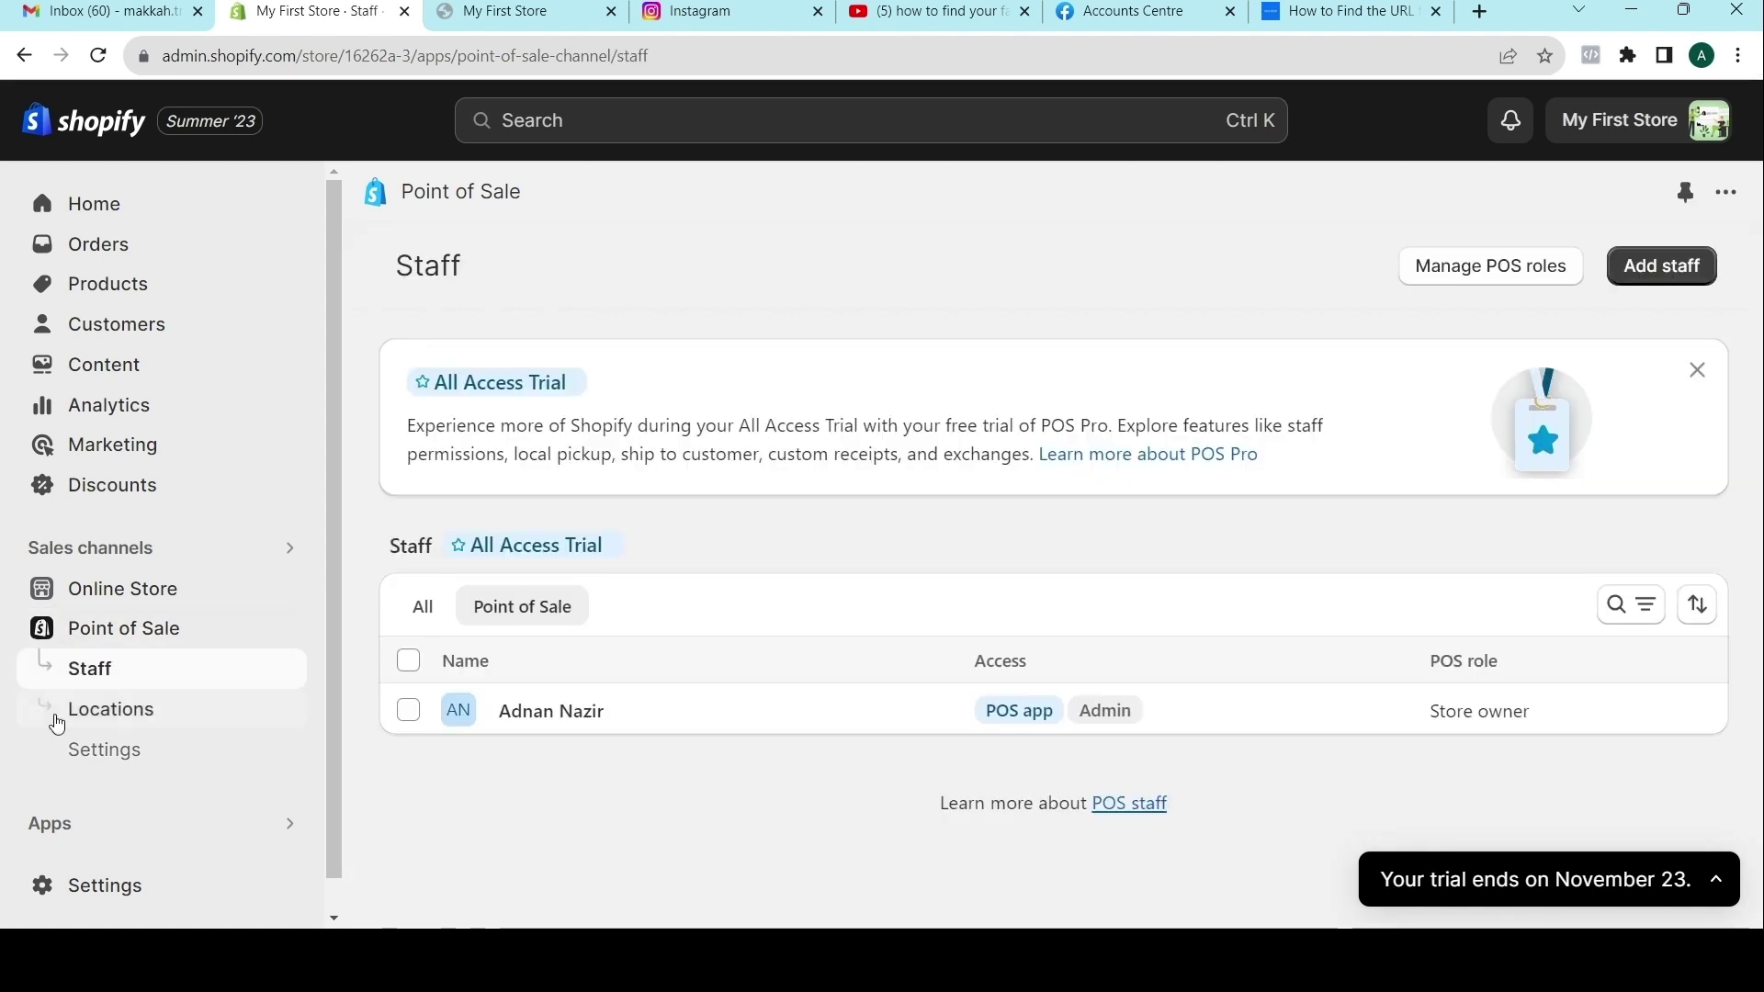
pyautogui.click(145, 719)
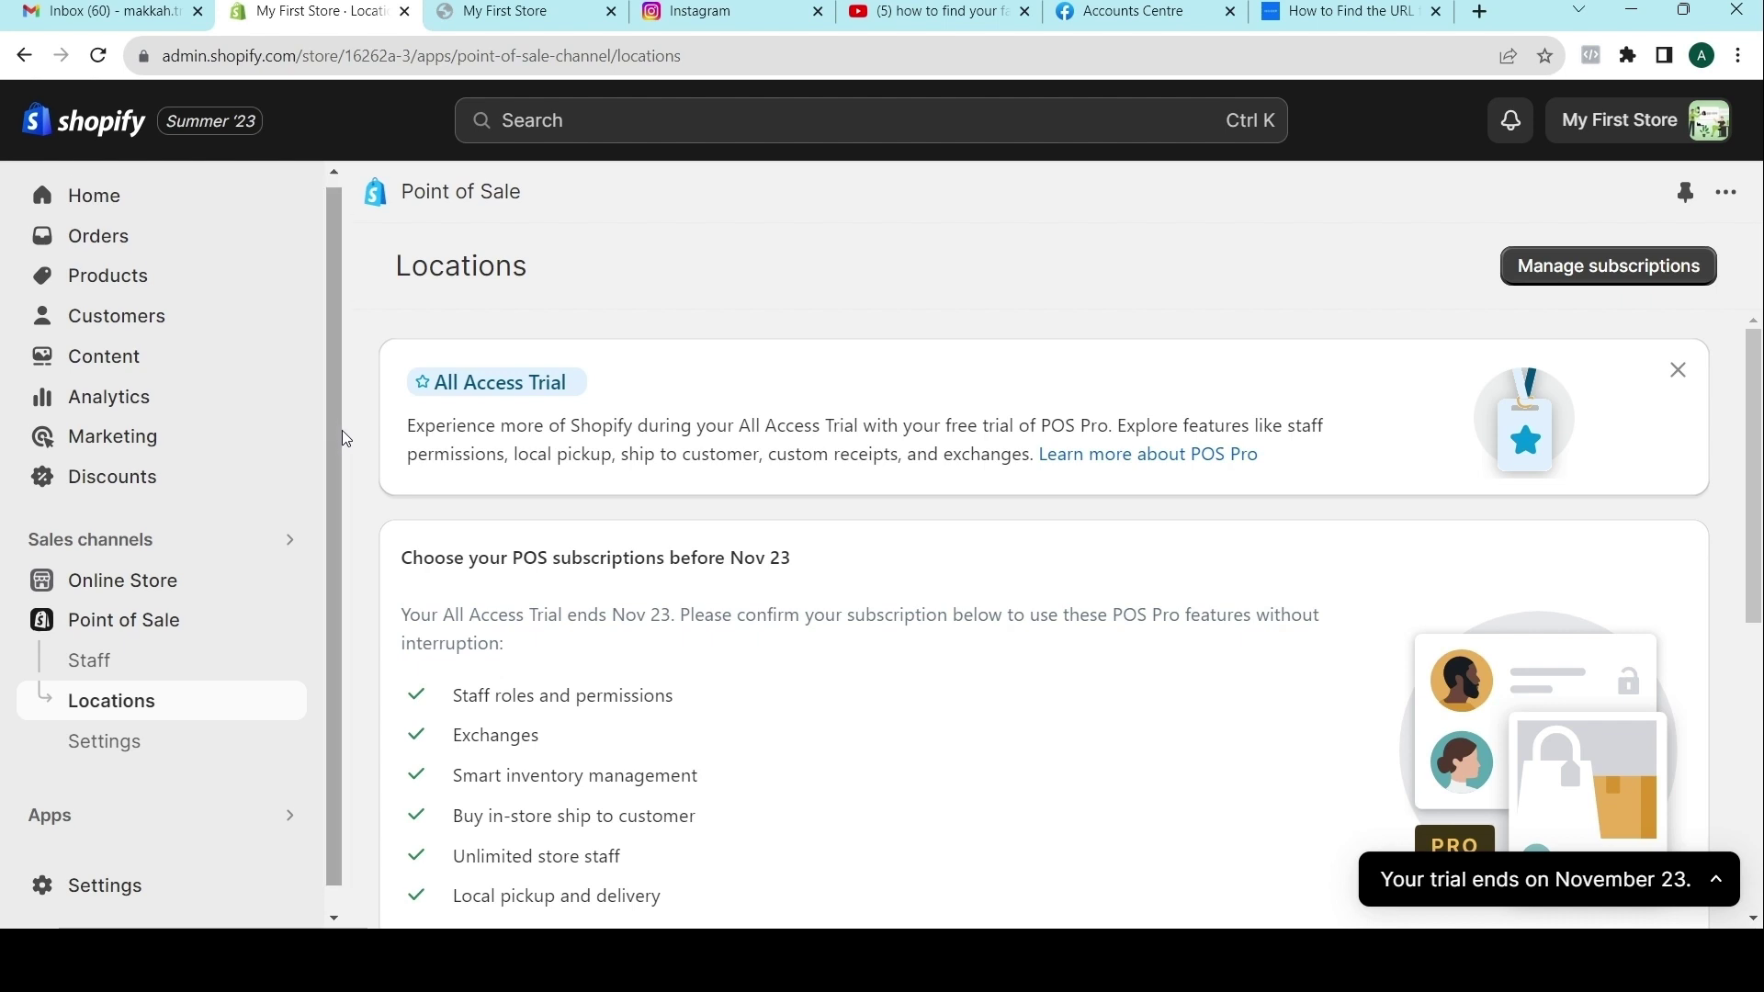
pyautogui.scroll(-1, 342, 430)
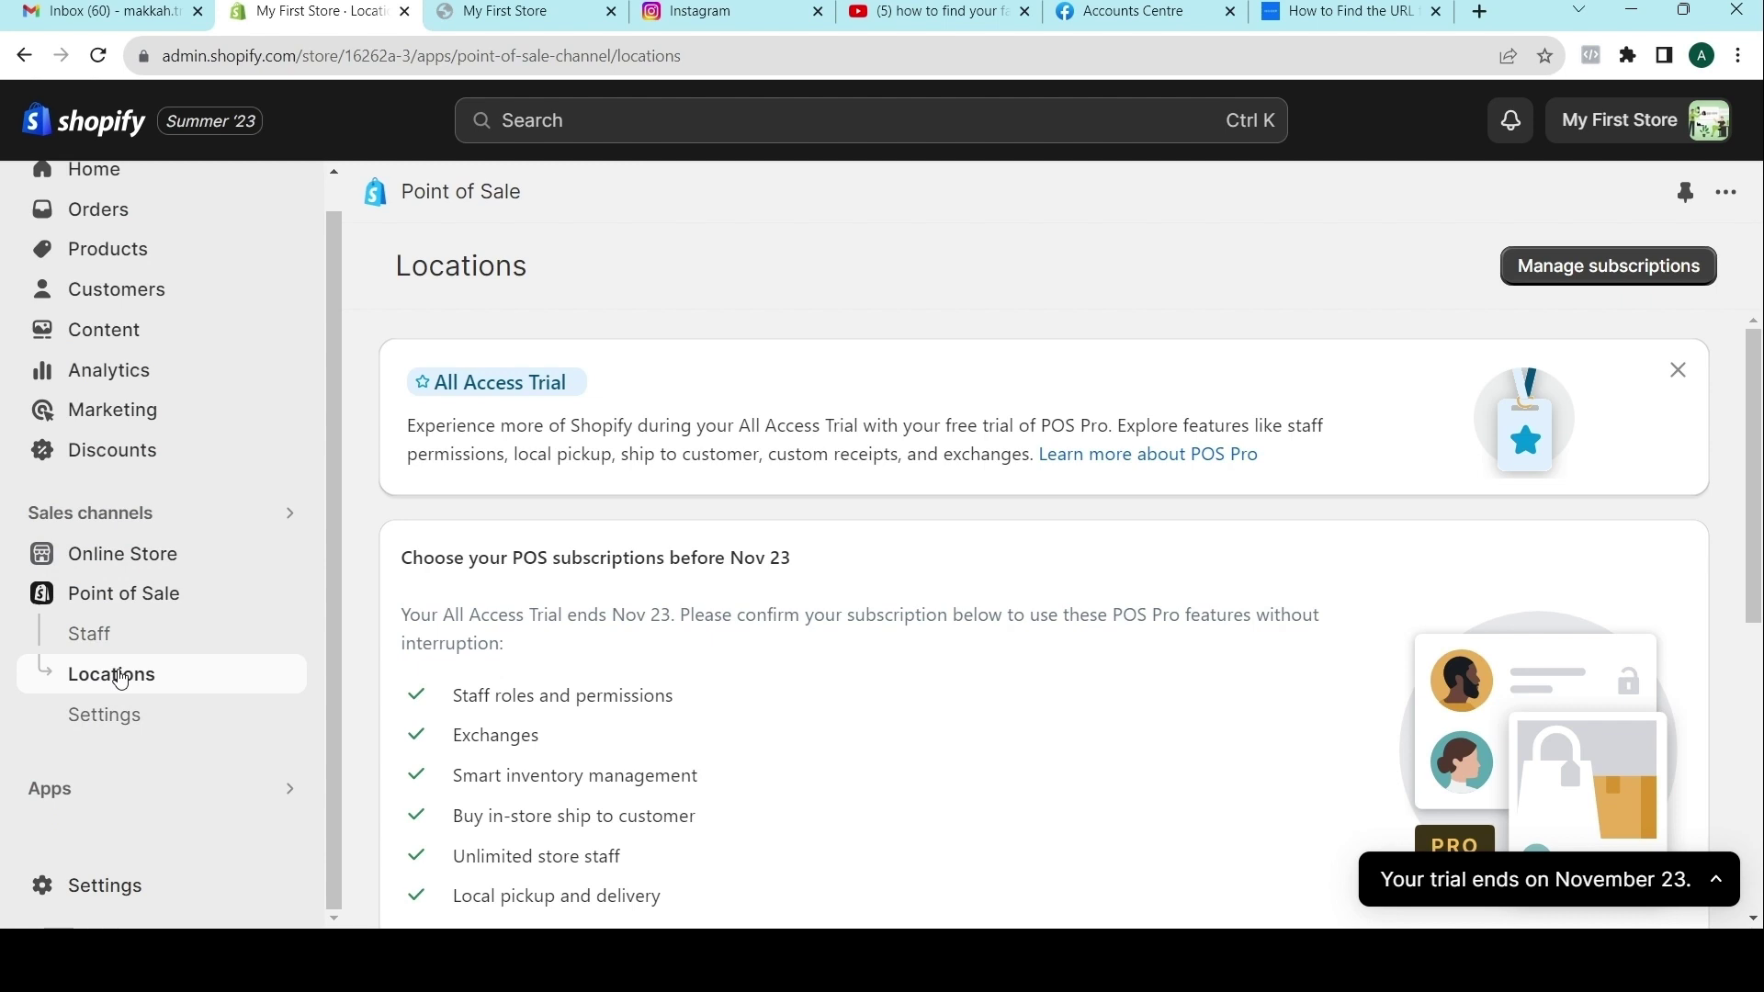
pyautogui.click(99, 716)
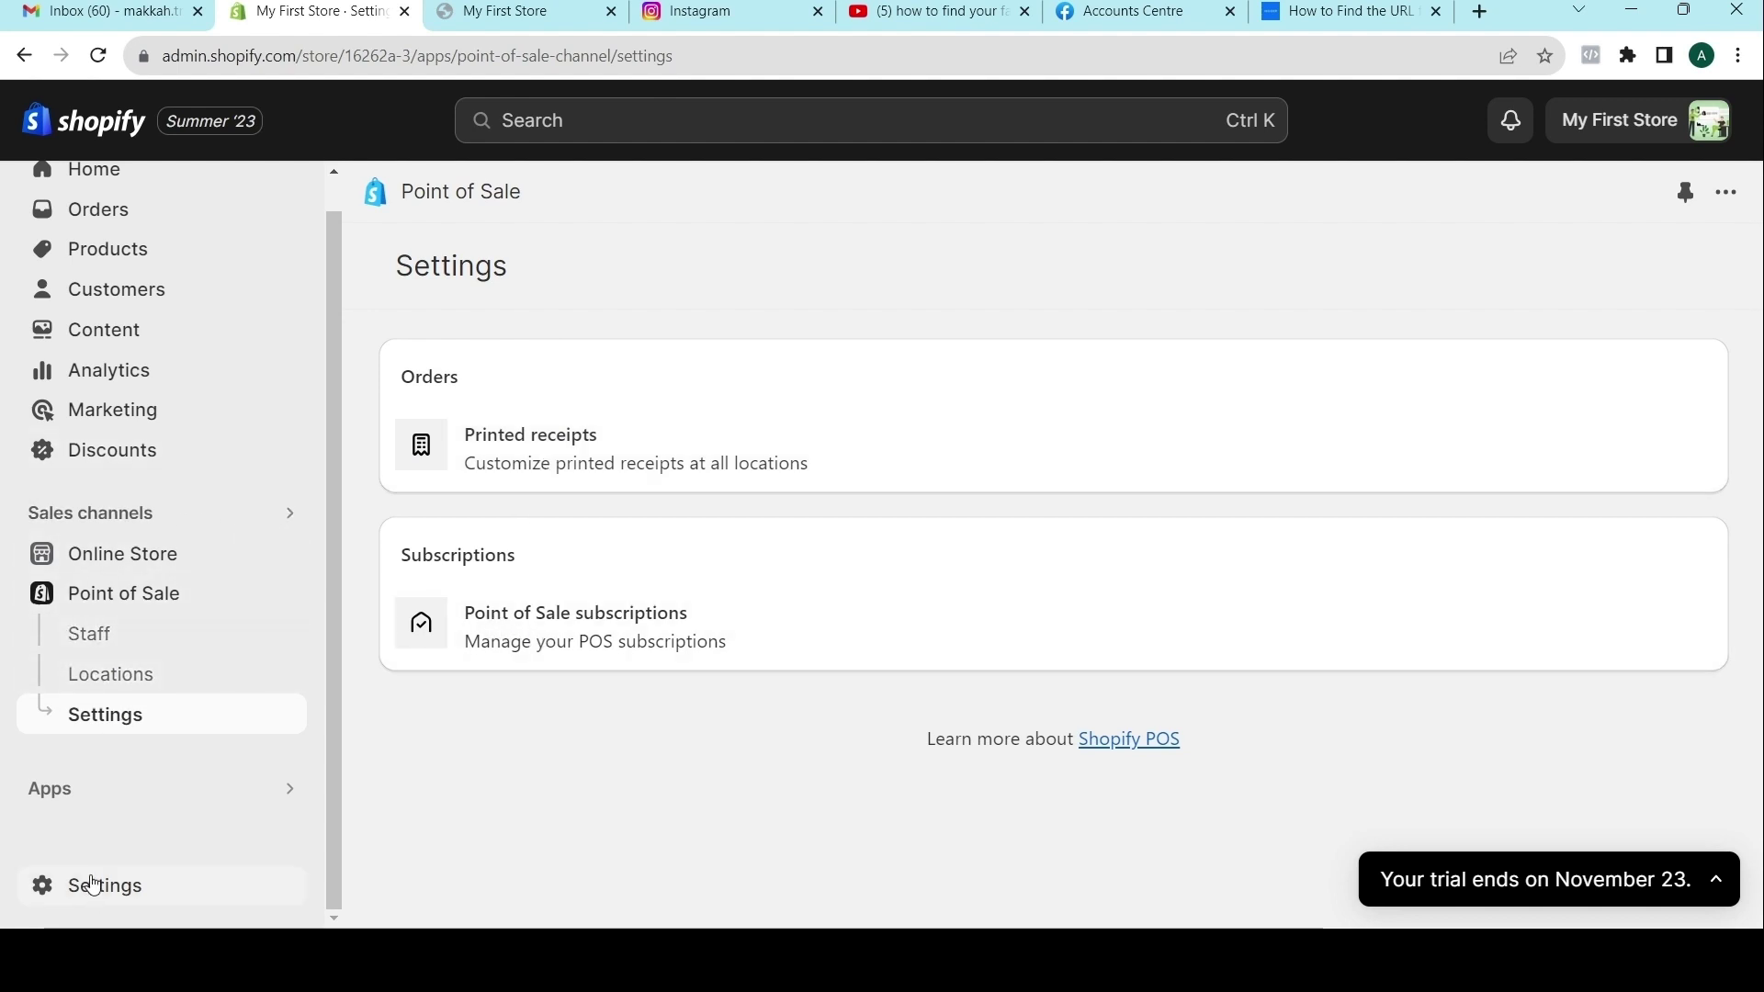
# Open the store's general settings and view the store details and plan pages.
pyautogui.click(111, 896)
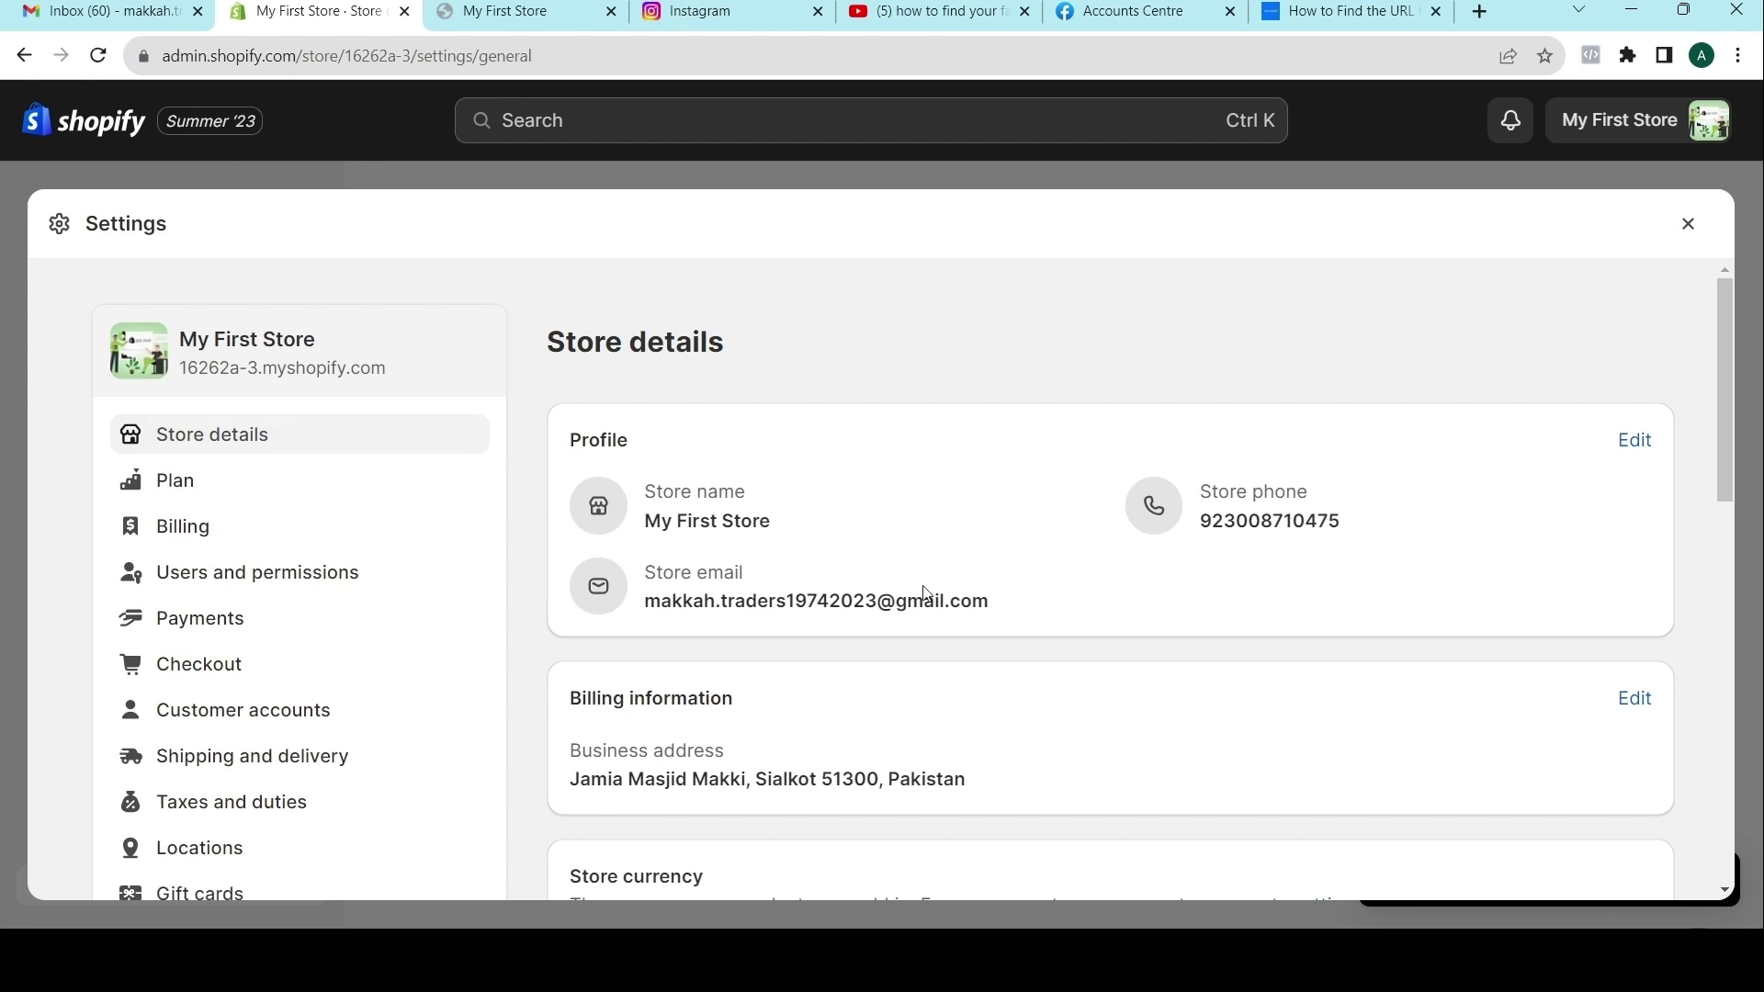
pyautogui.scroll(-5, 924, 593)
pyautogui.scroll(5, 807, 588)
pyautogui.click(317, 474)
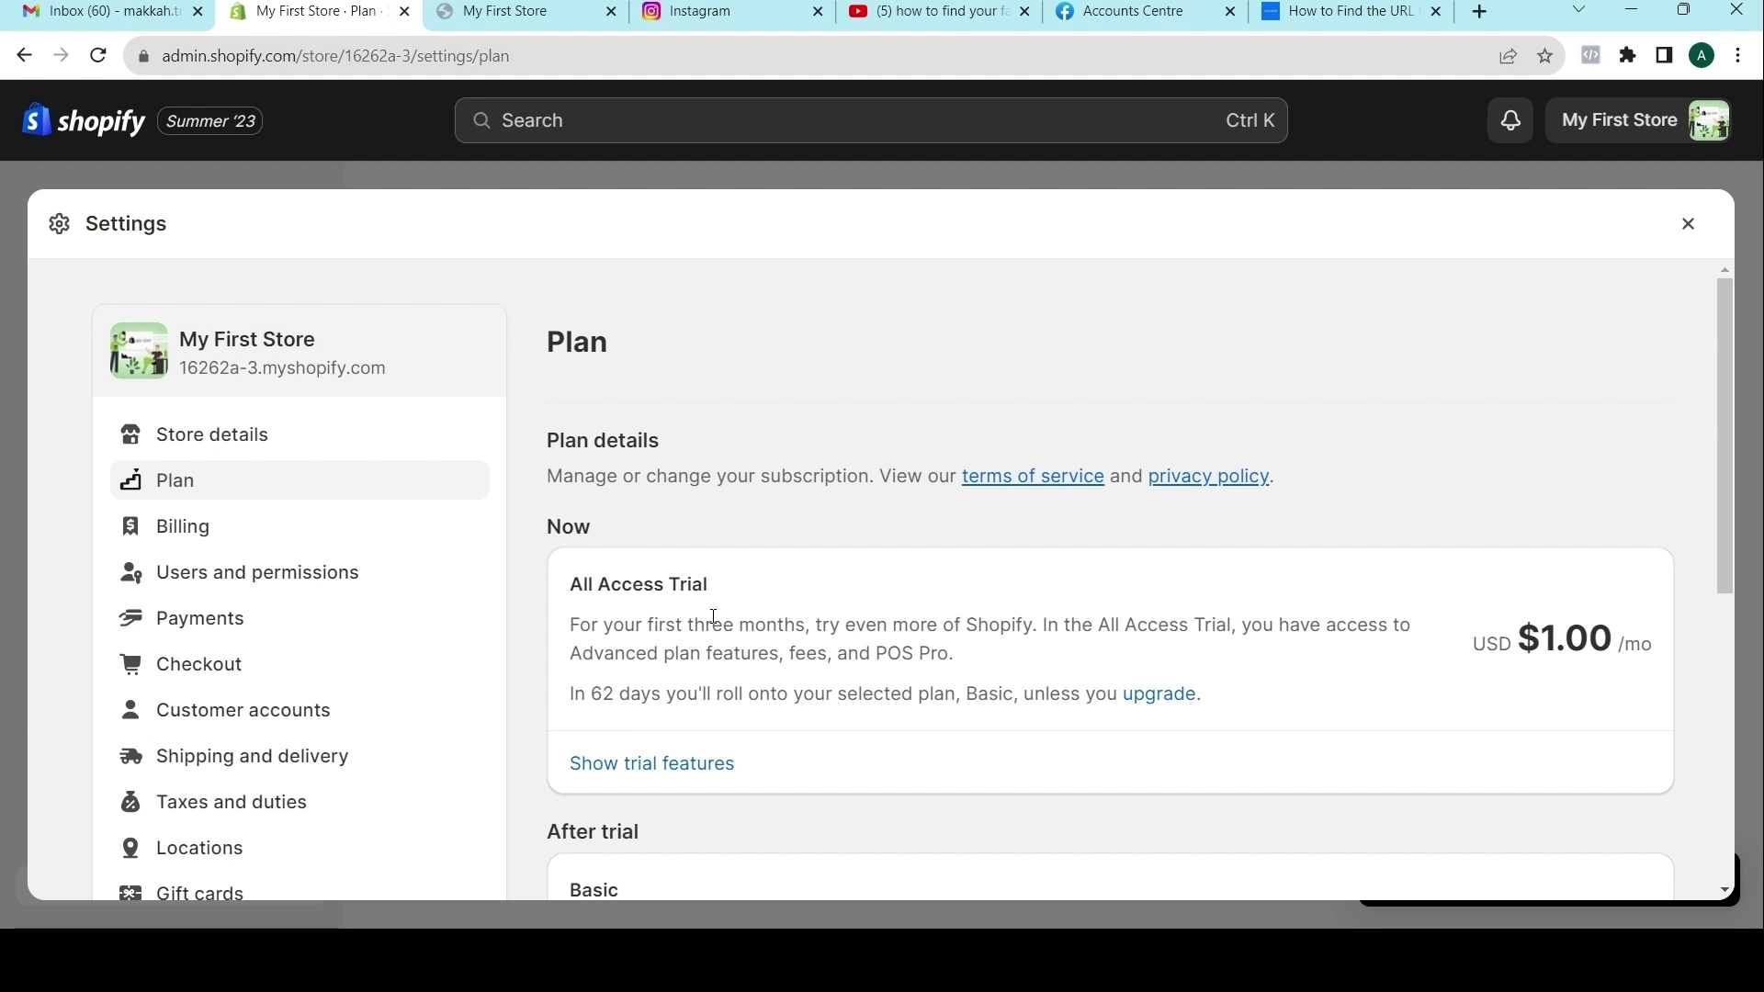
# View the billing settings and open the form for adding a PayPal account, closing it without adding one.
pyautogui.click(185, 531)
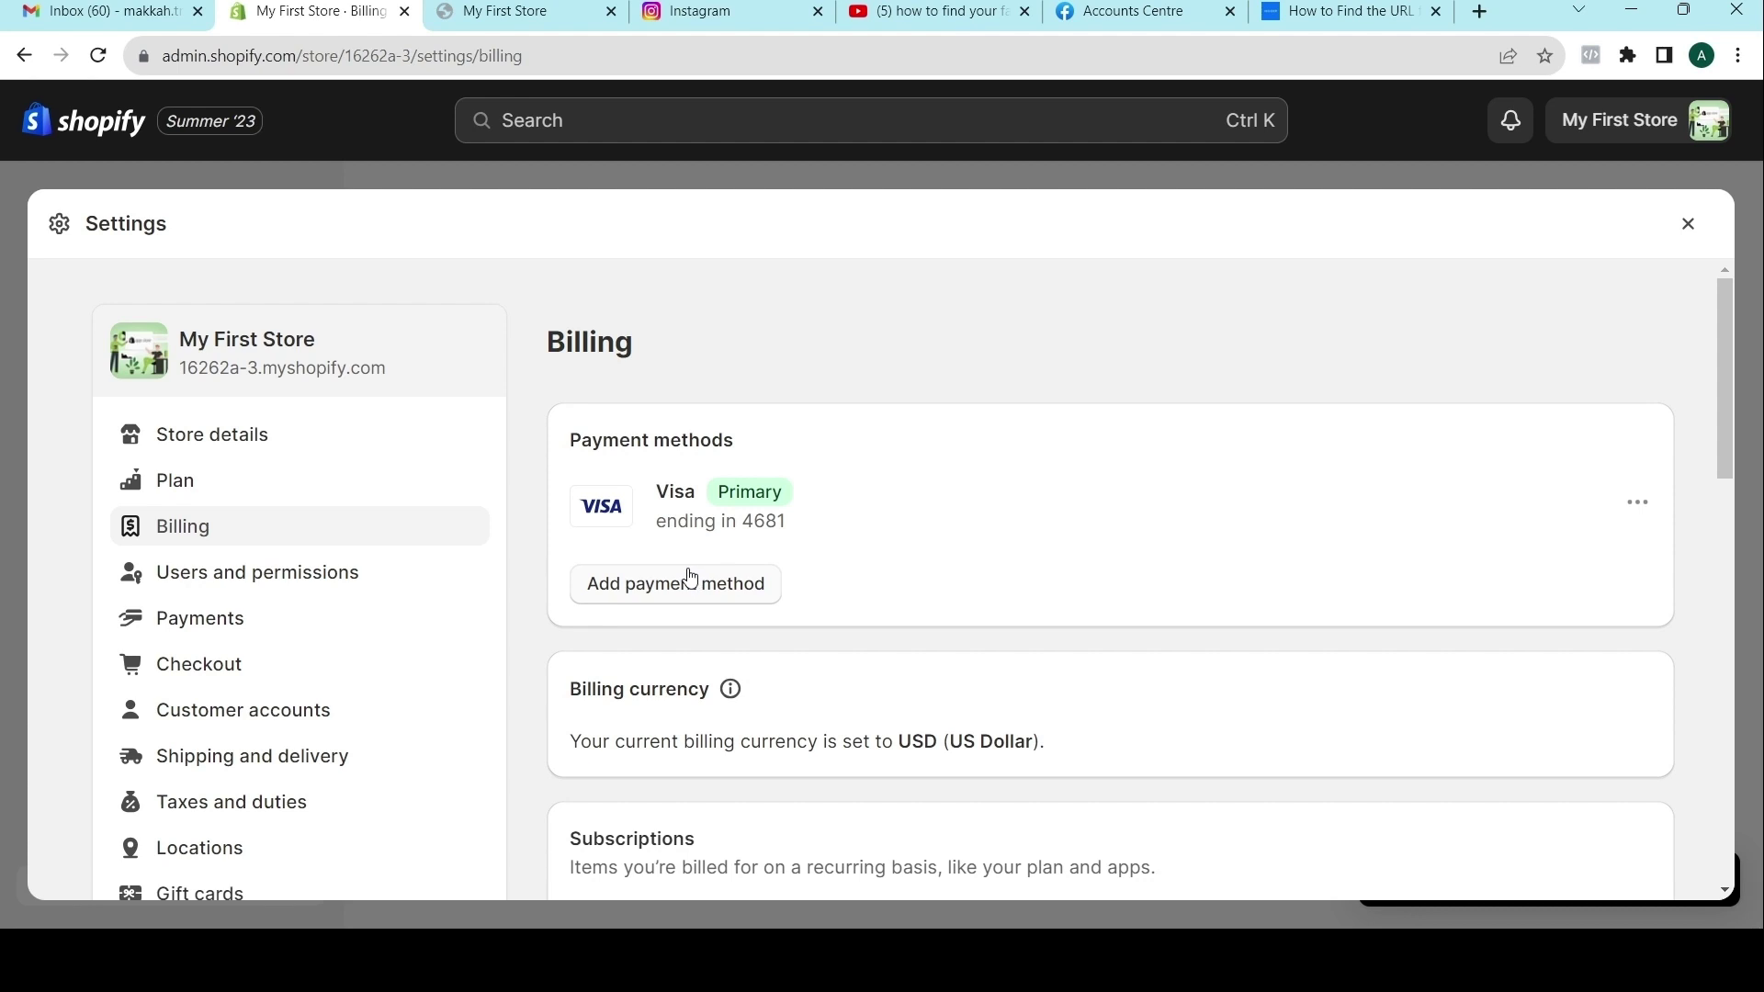
pyautogui.click(690, 577)
pyautogui.click(575, 619)
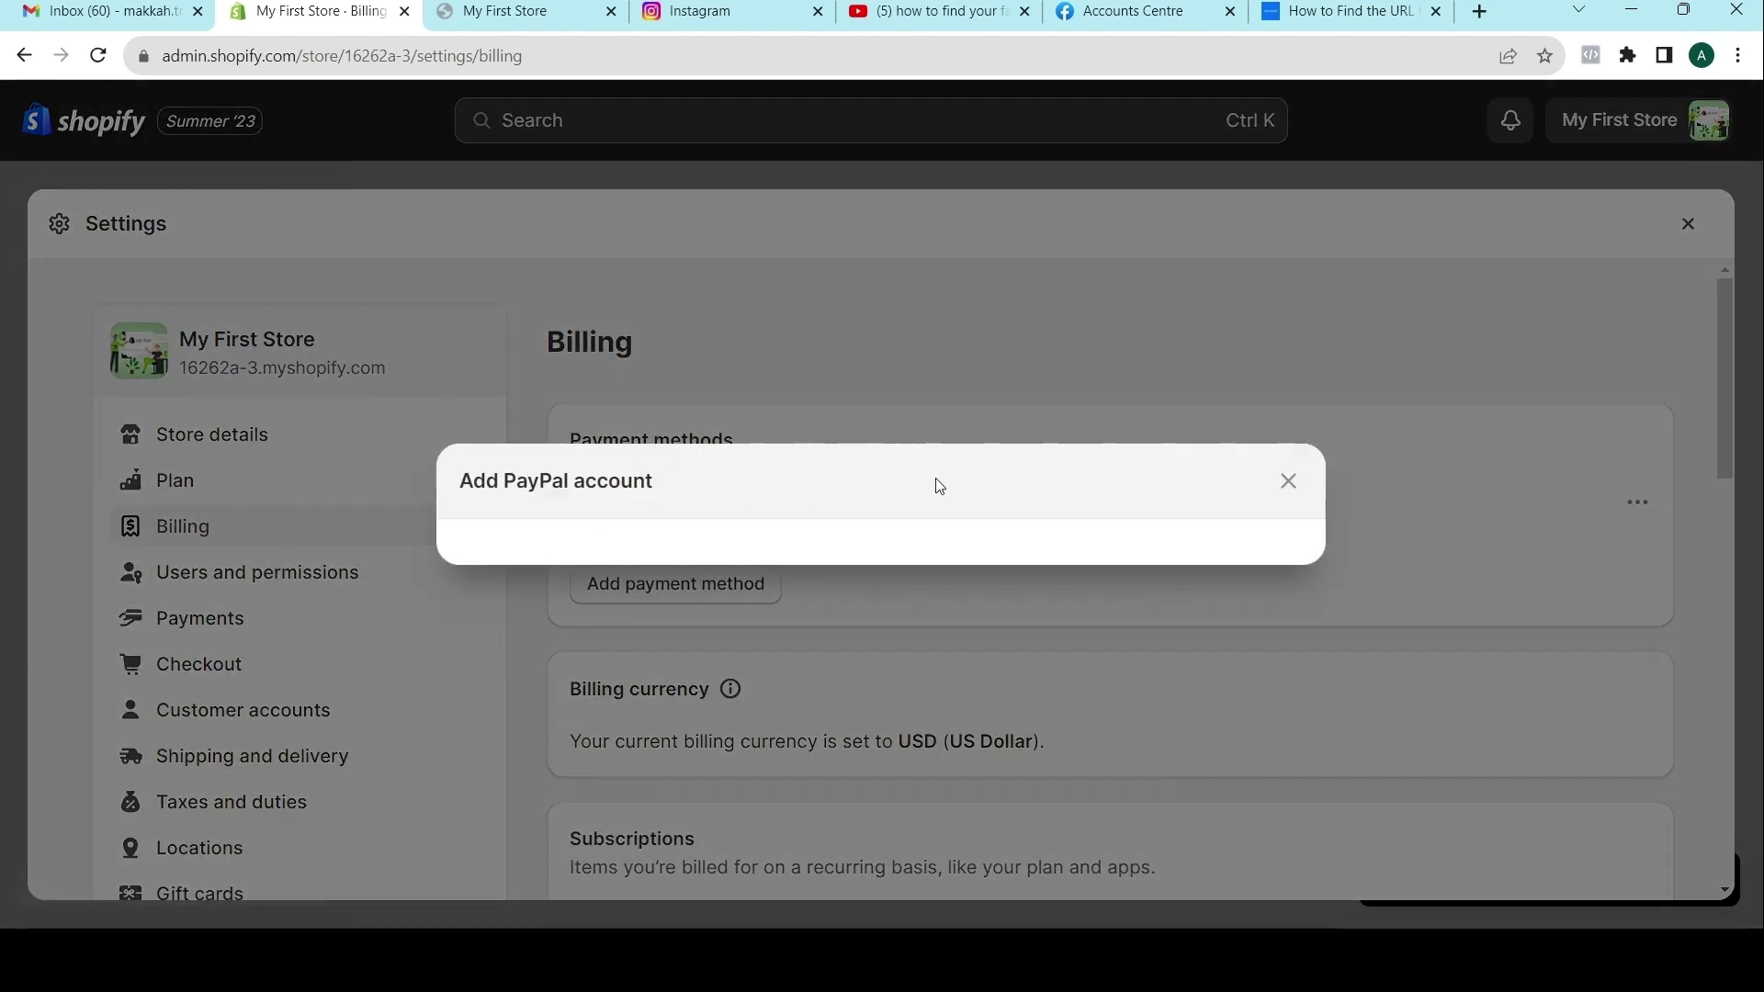
pyautogui.click(1288, 453)
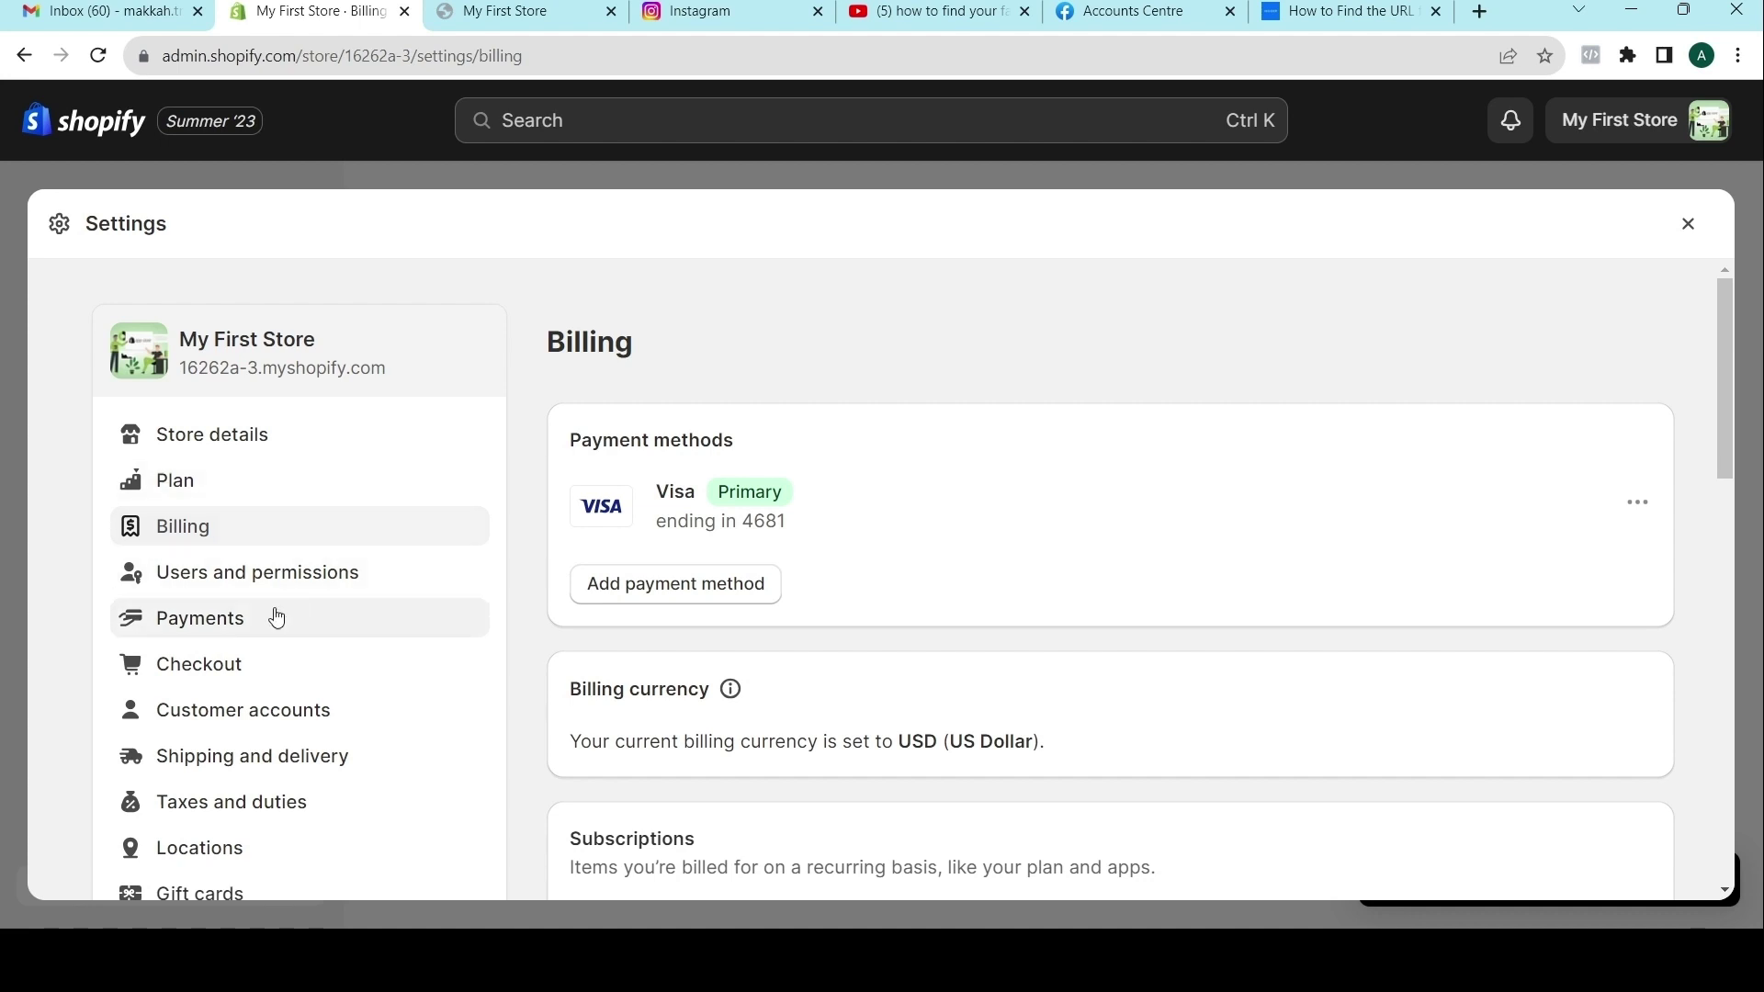
# View the users and permissions settings and the payments settings.
pyautogui.click(243, 583)
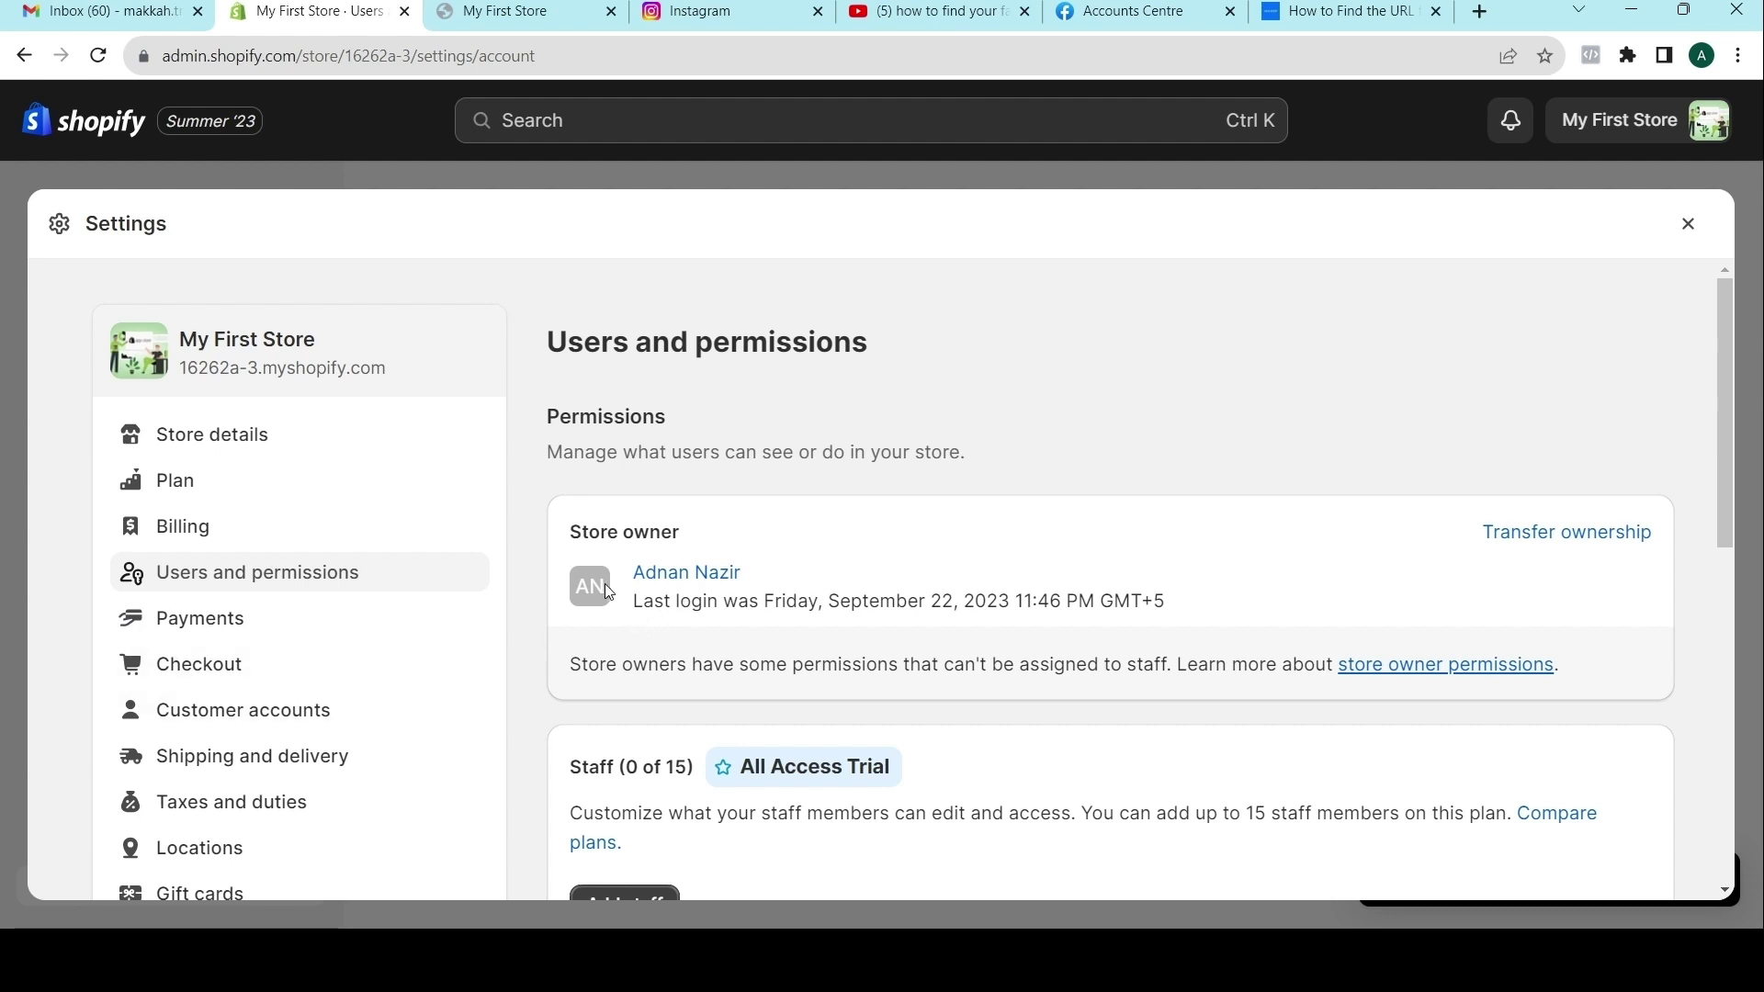
pyautogui.click(194, 627)
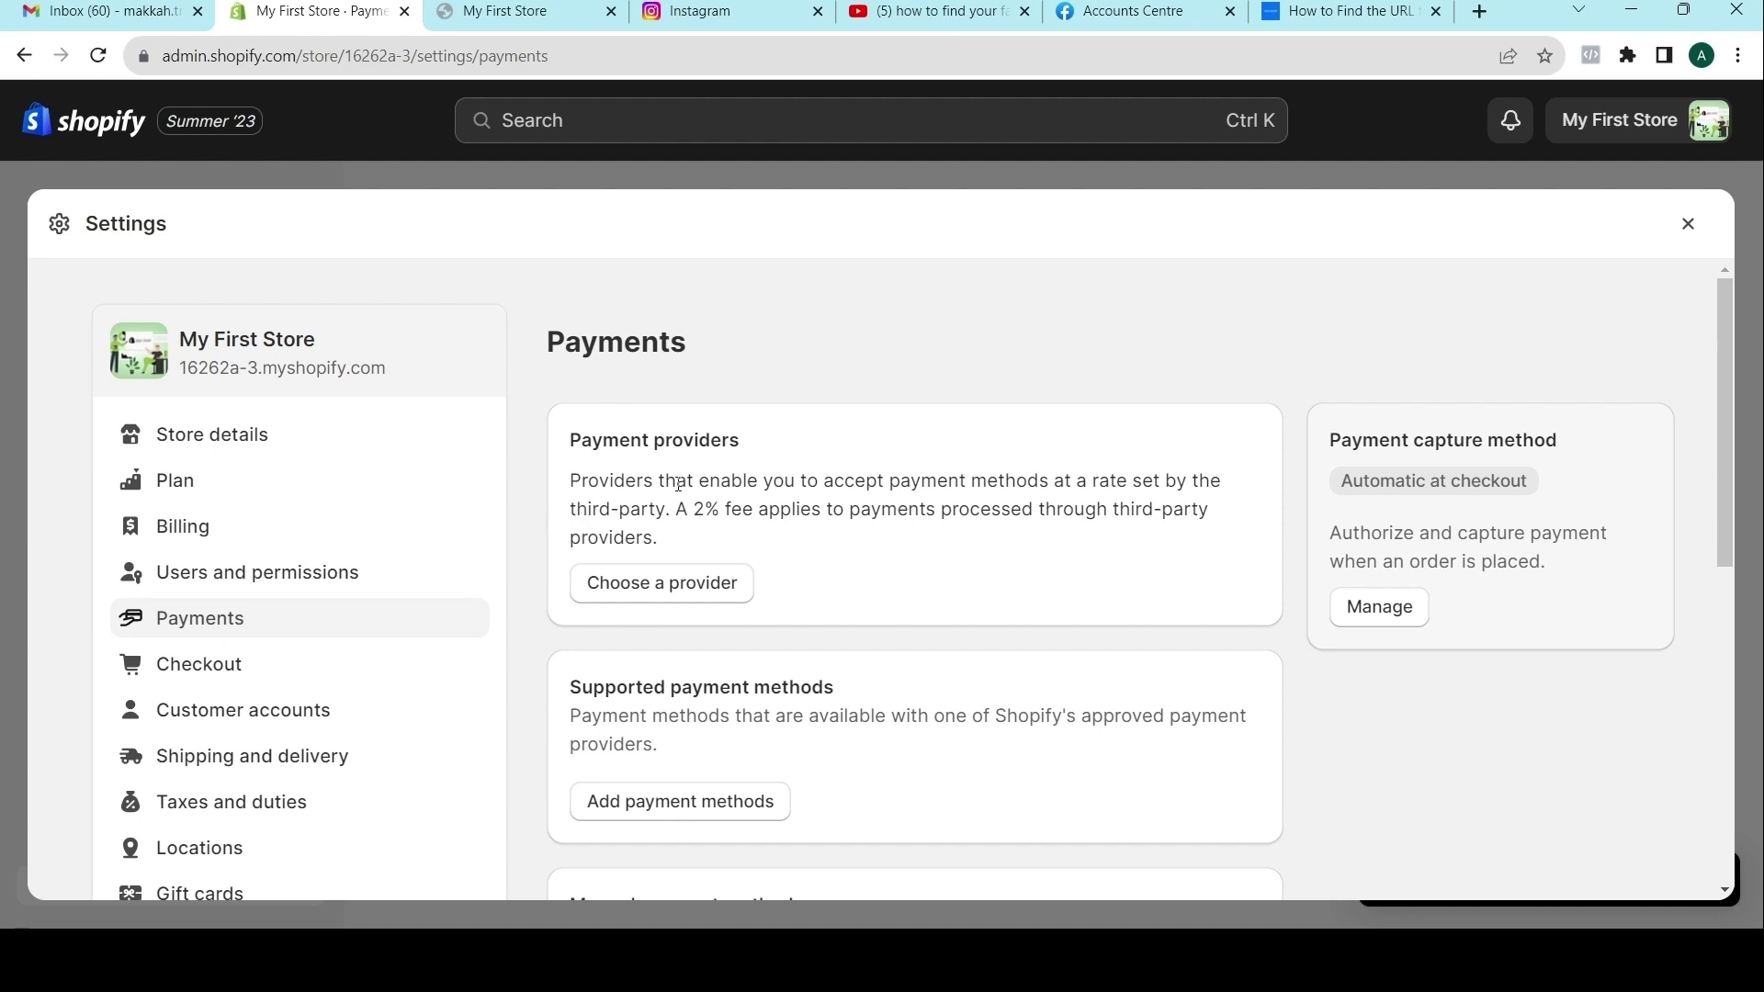
# View the checkout settings and the customer accounts settings.
pyautogui.scroll(-1, 653, 496)
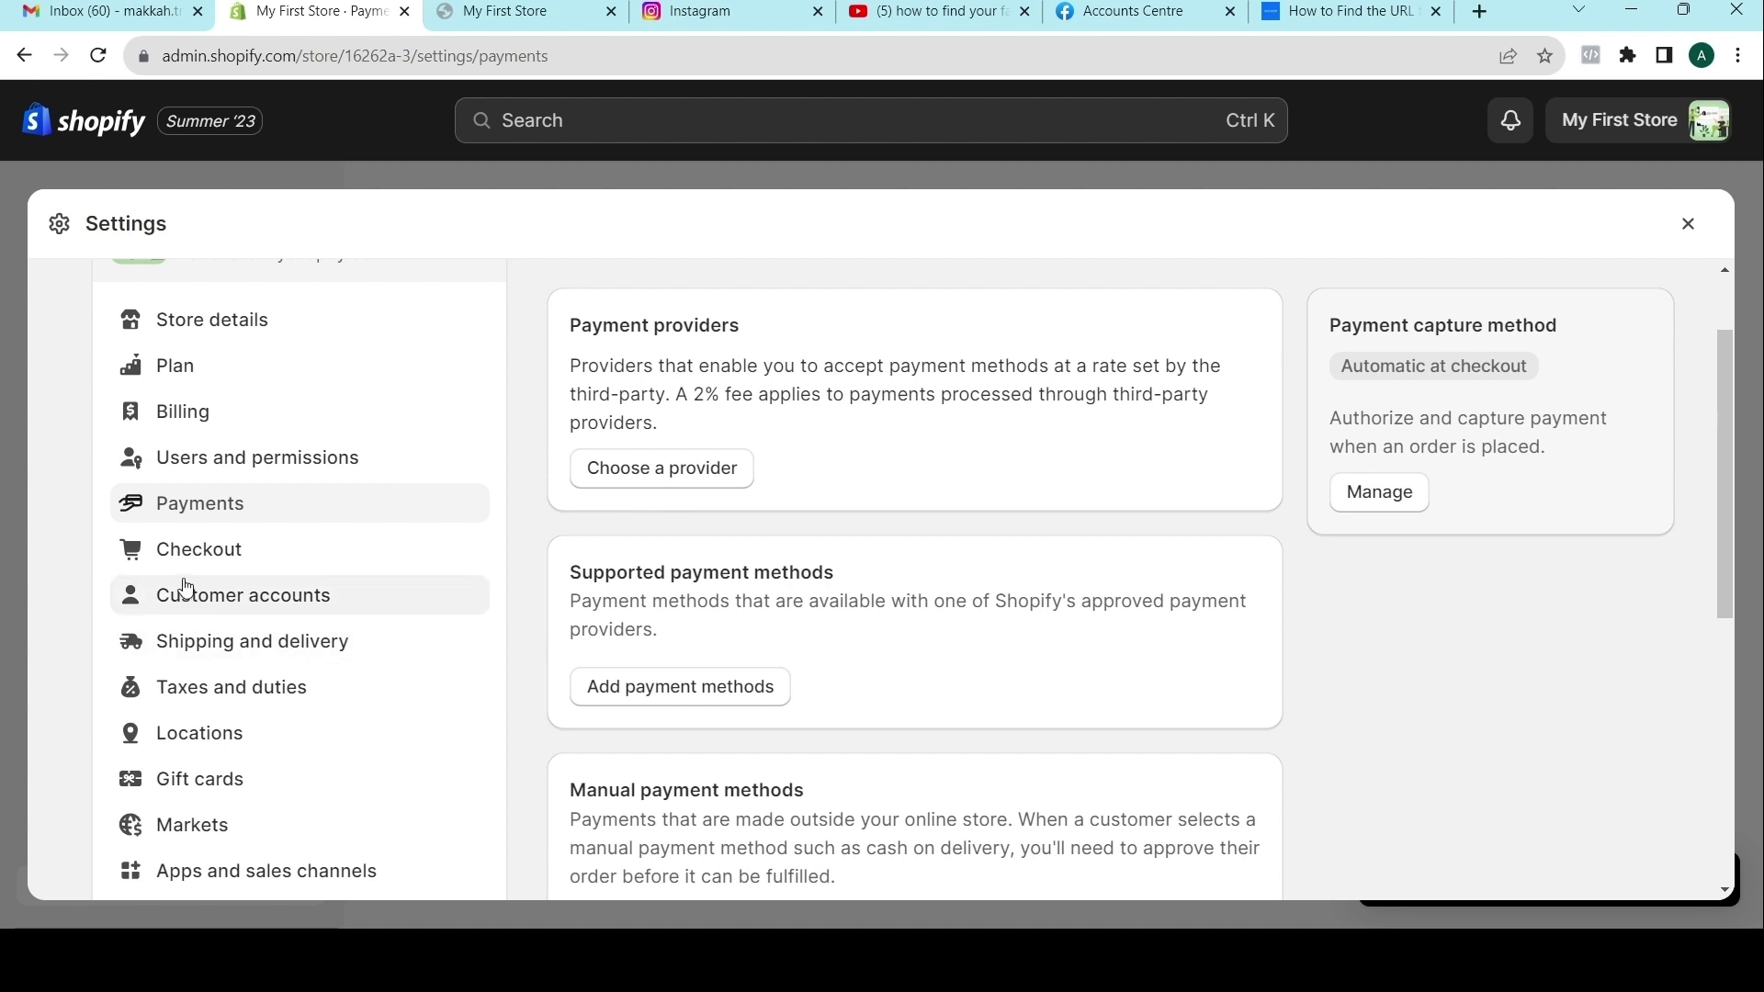
pyautogui.click(197, 551)
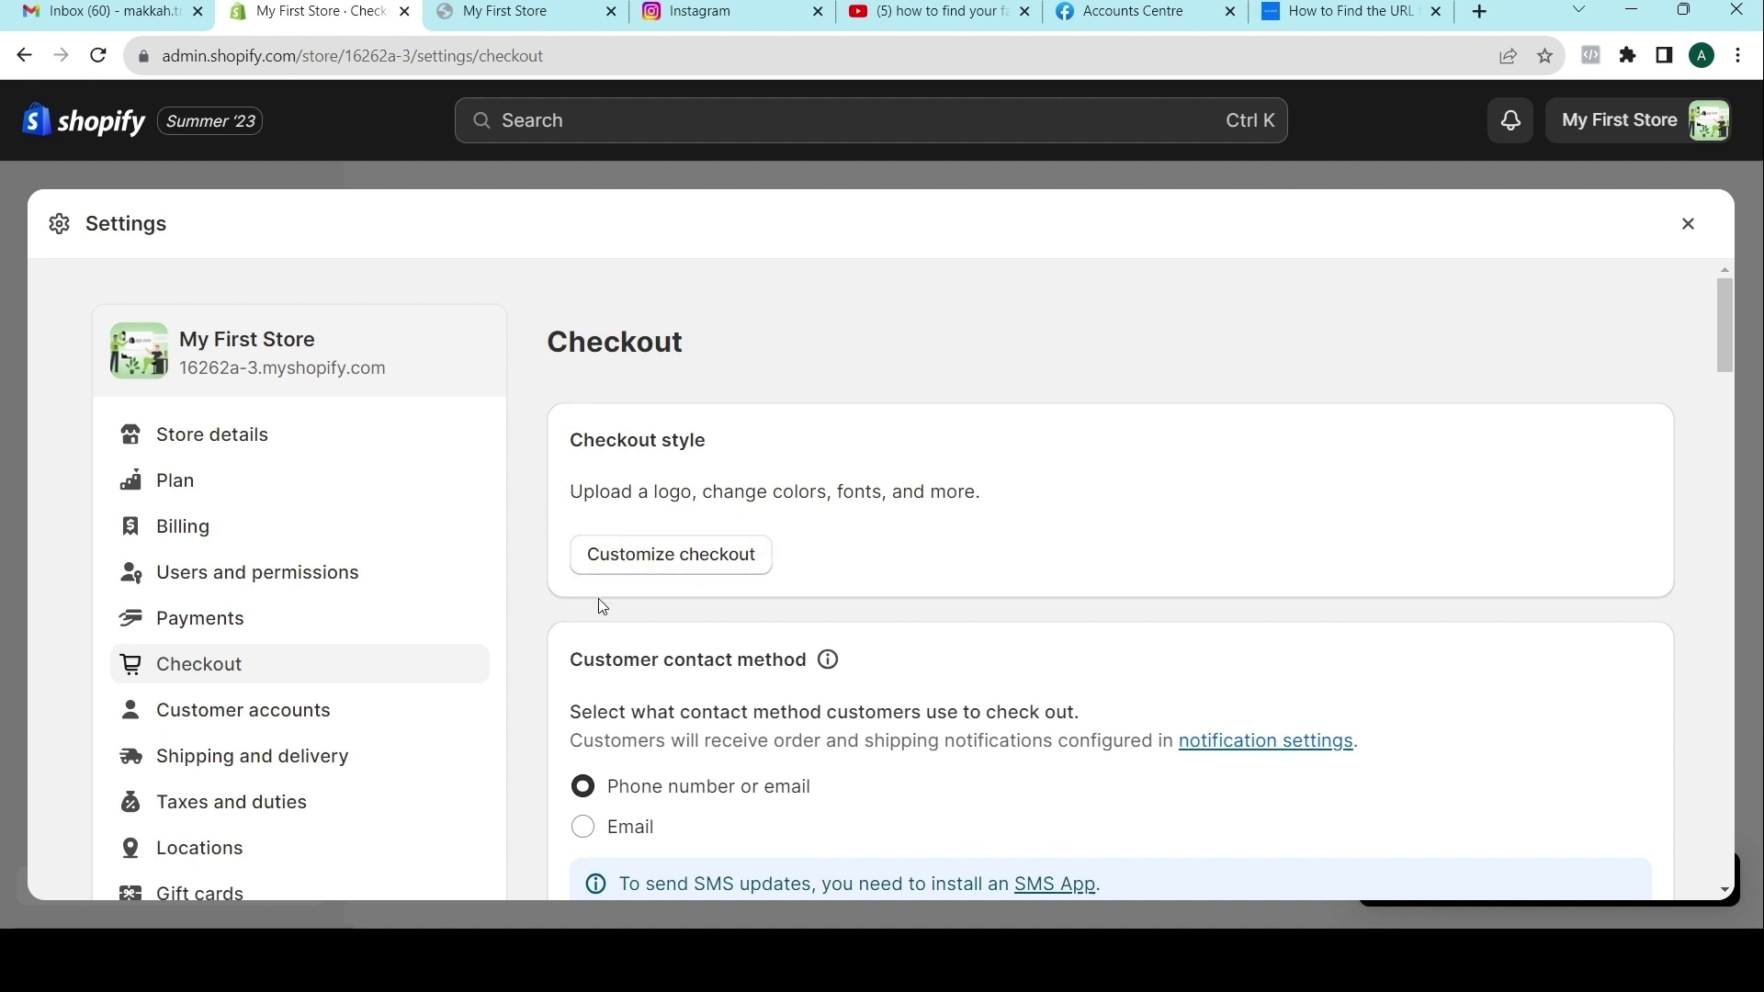
pyautogui.scroll(-4, 606, 583)
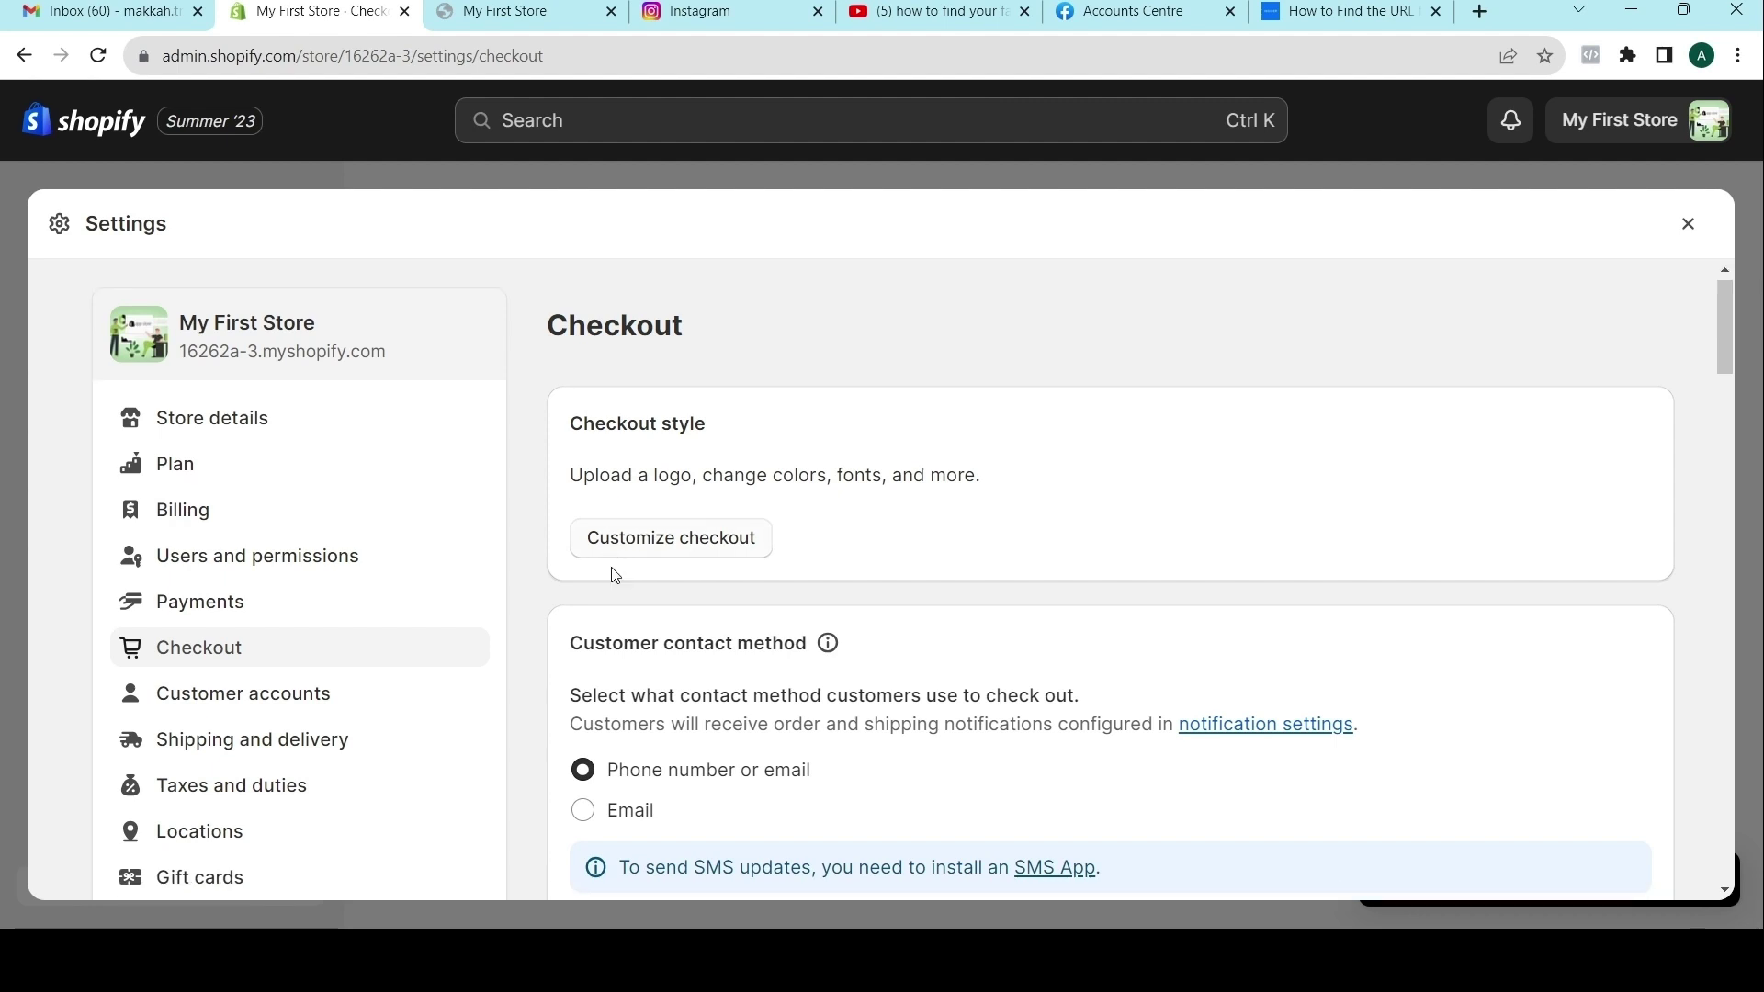
pyautogui.scroll(-3, 616, 576)
pyautogui.scroll(6, 611, 565)
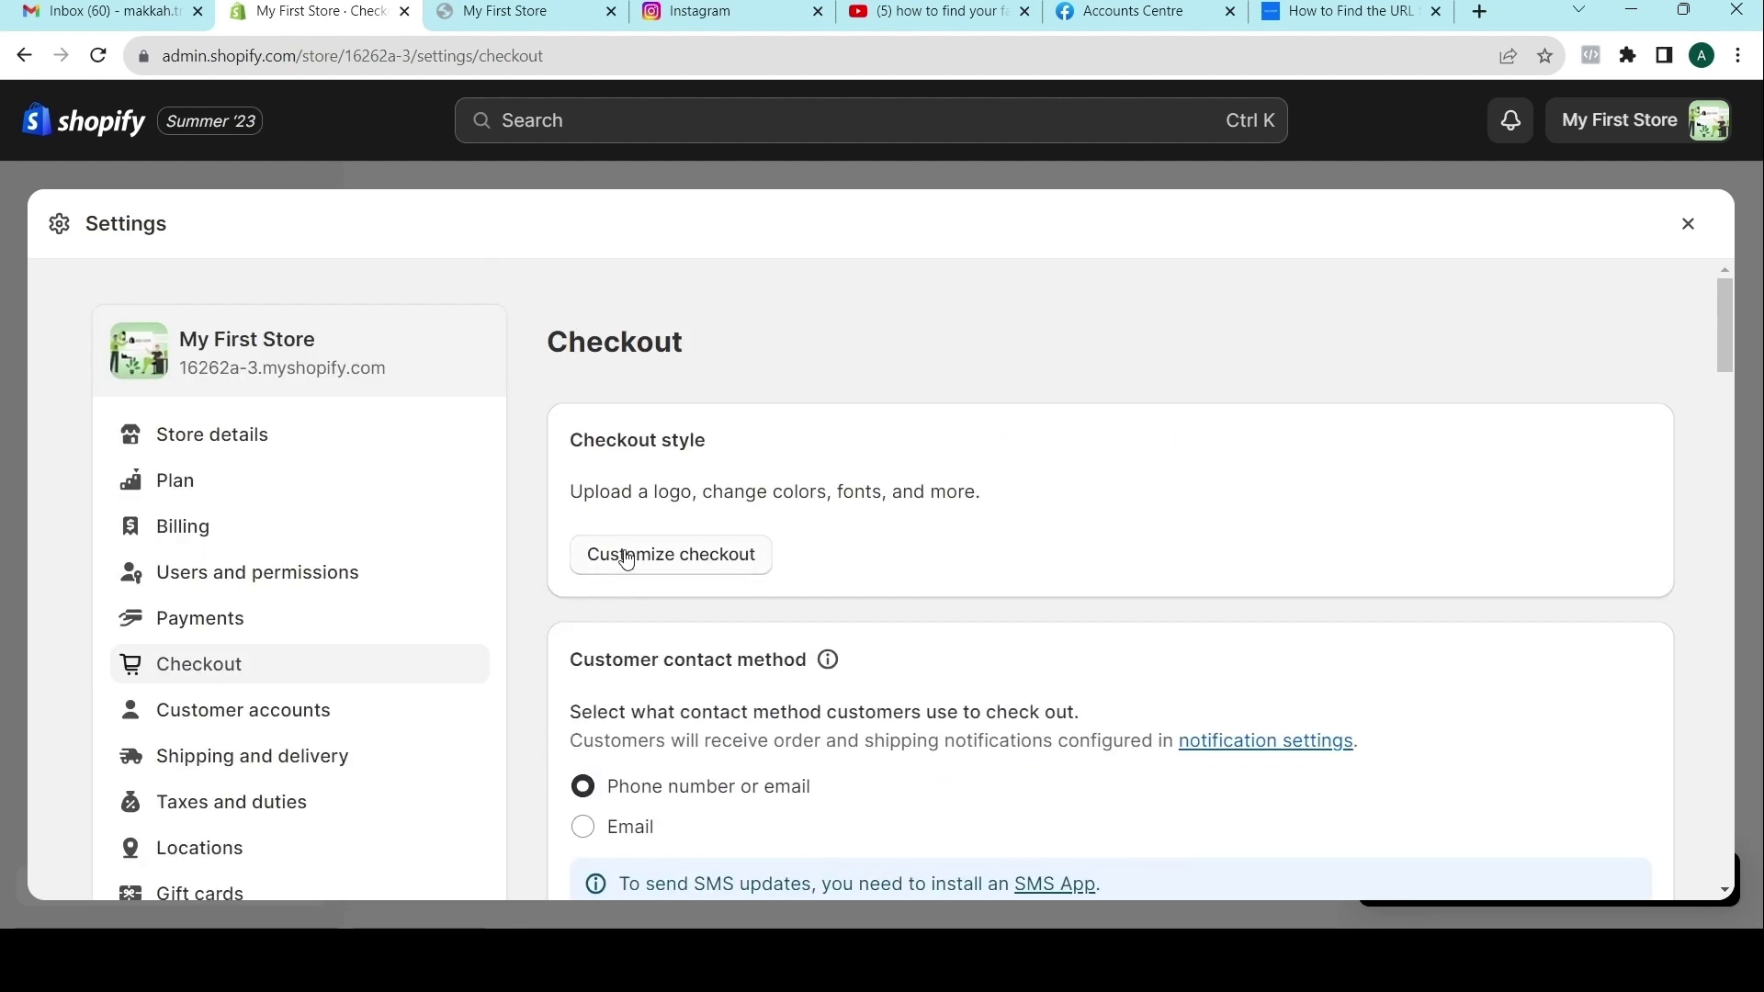
pyautogui.click(204, 713)
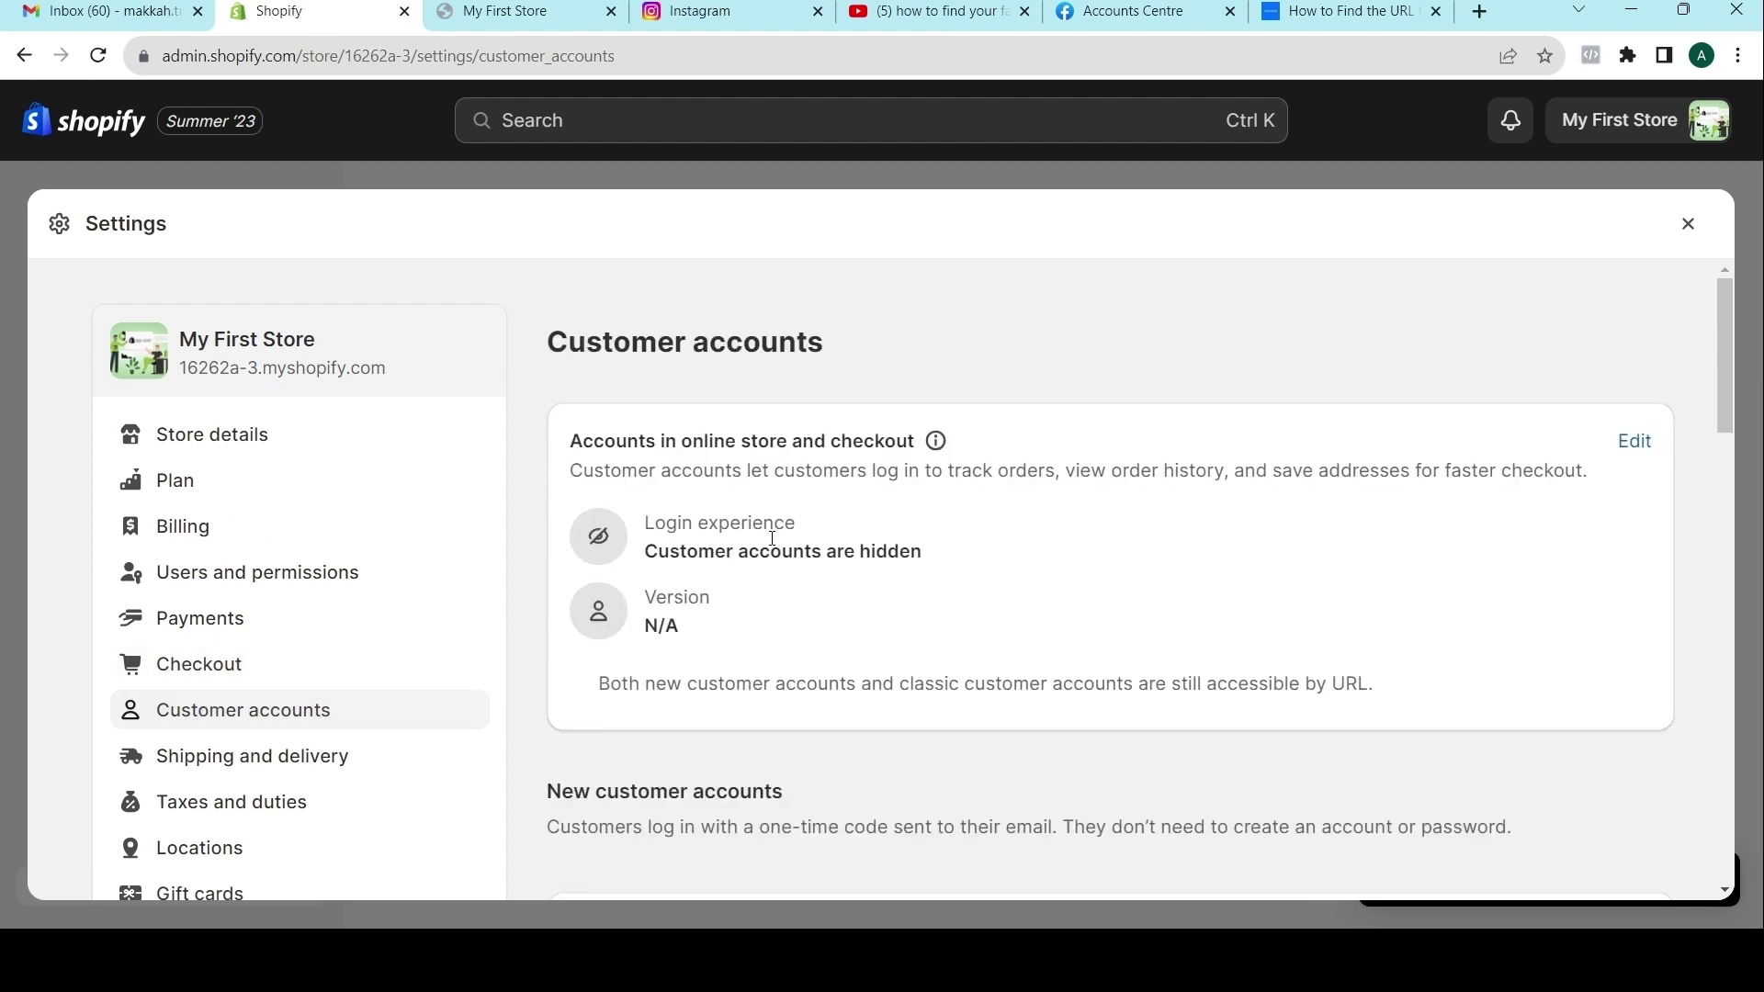
pyautogui.scroll(-5, 852, 542)
pyautogui.scroll(4, 855, 534)
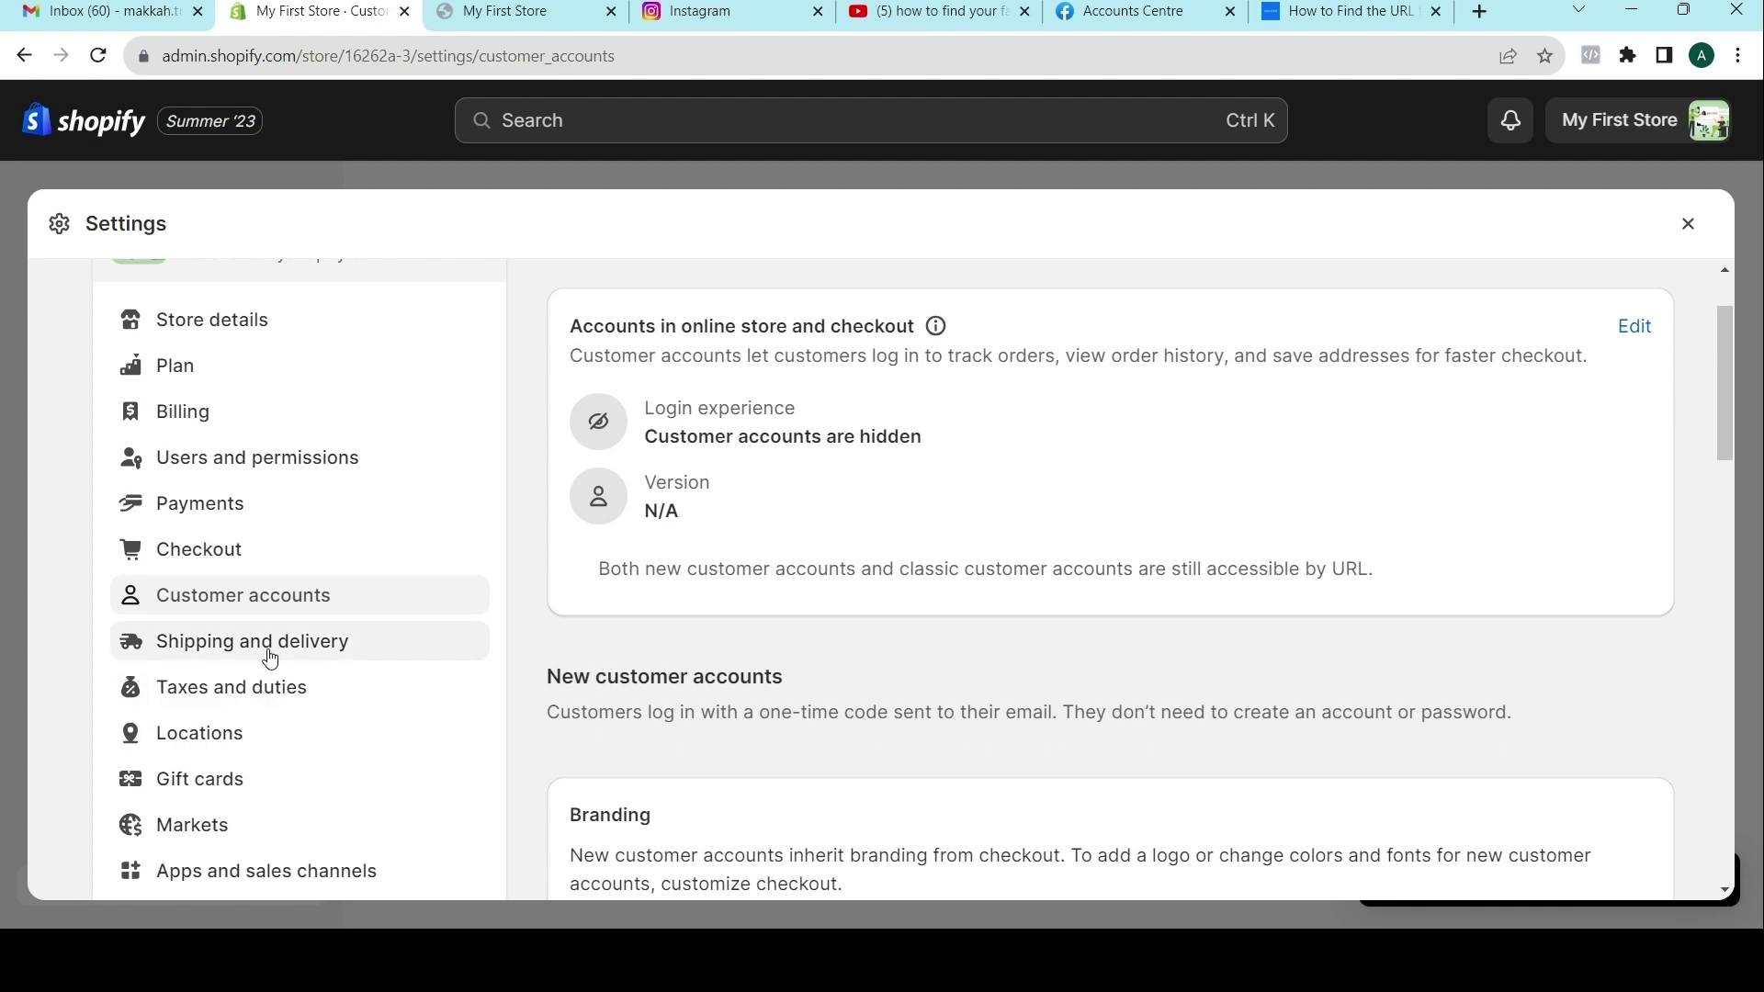
# View the shipping and delivery settings and the taxes and duties settings.
pyautogui.click(219, 643)
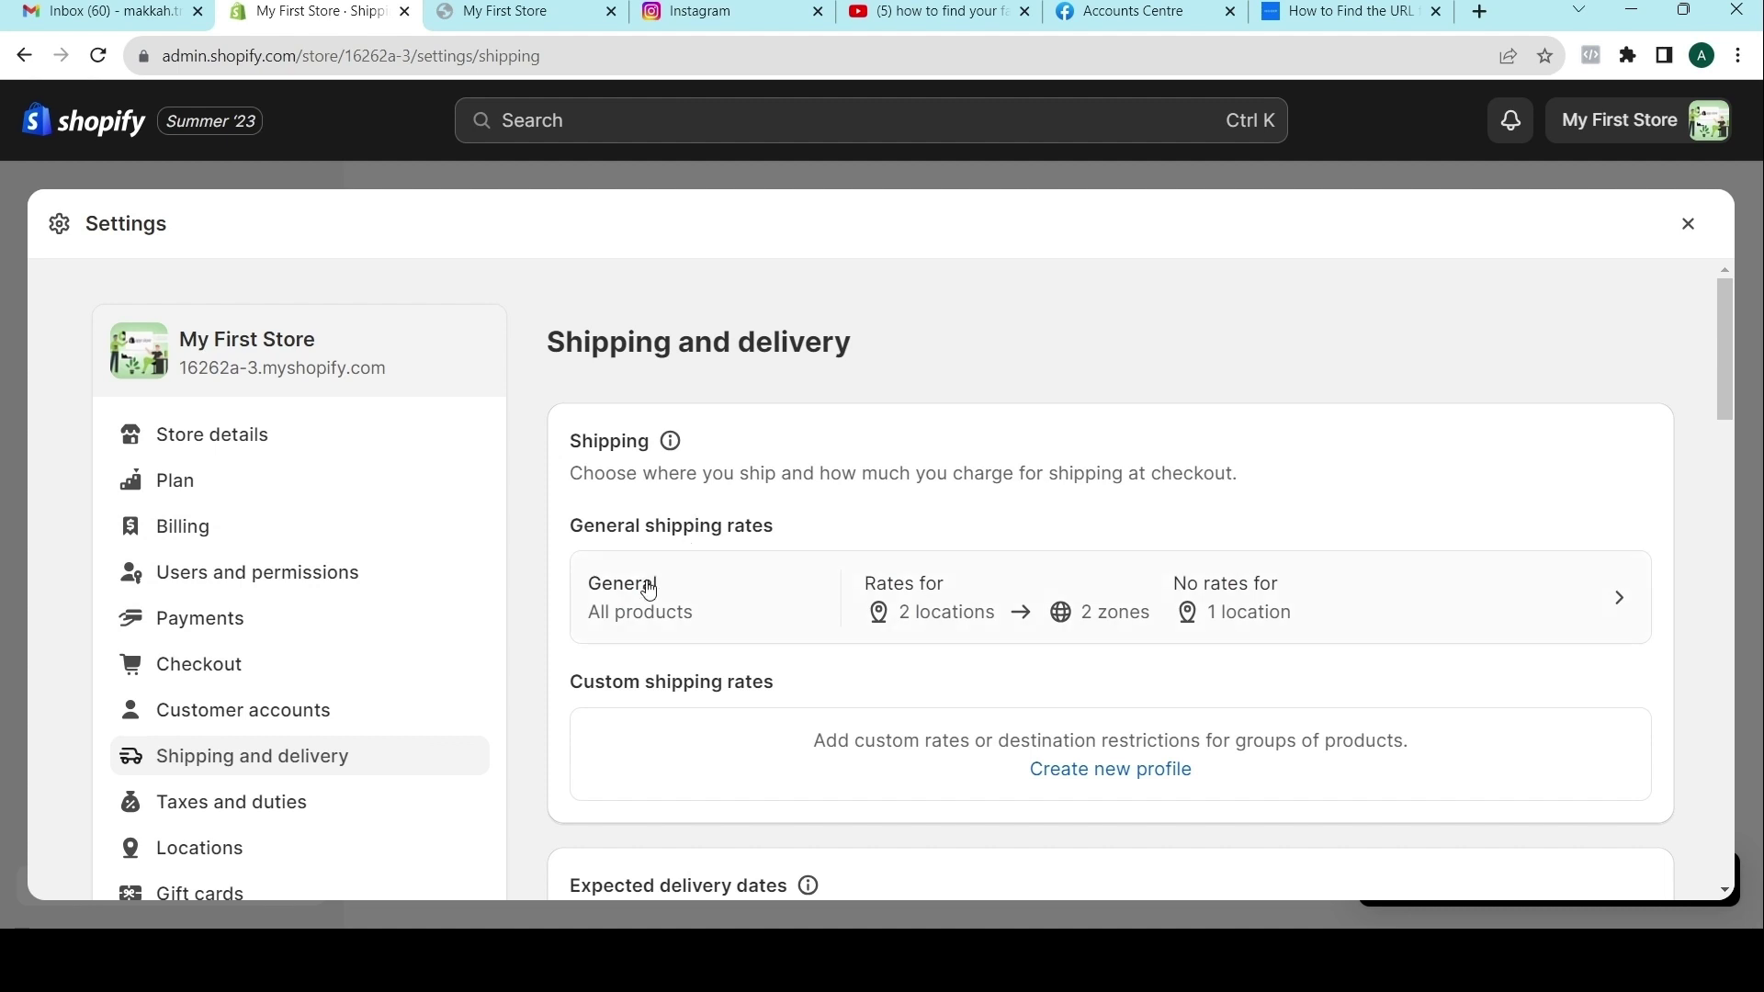
pyautogui.scroll(-4, 648, 589)
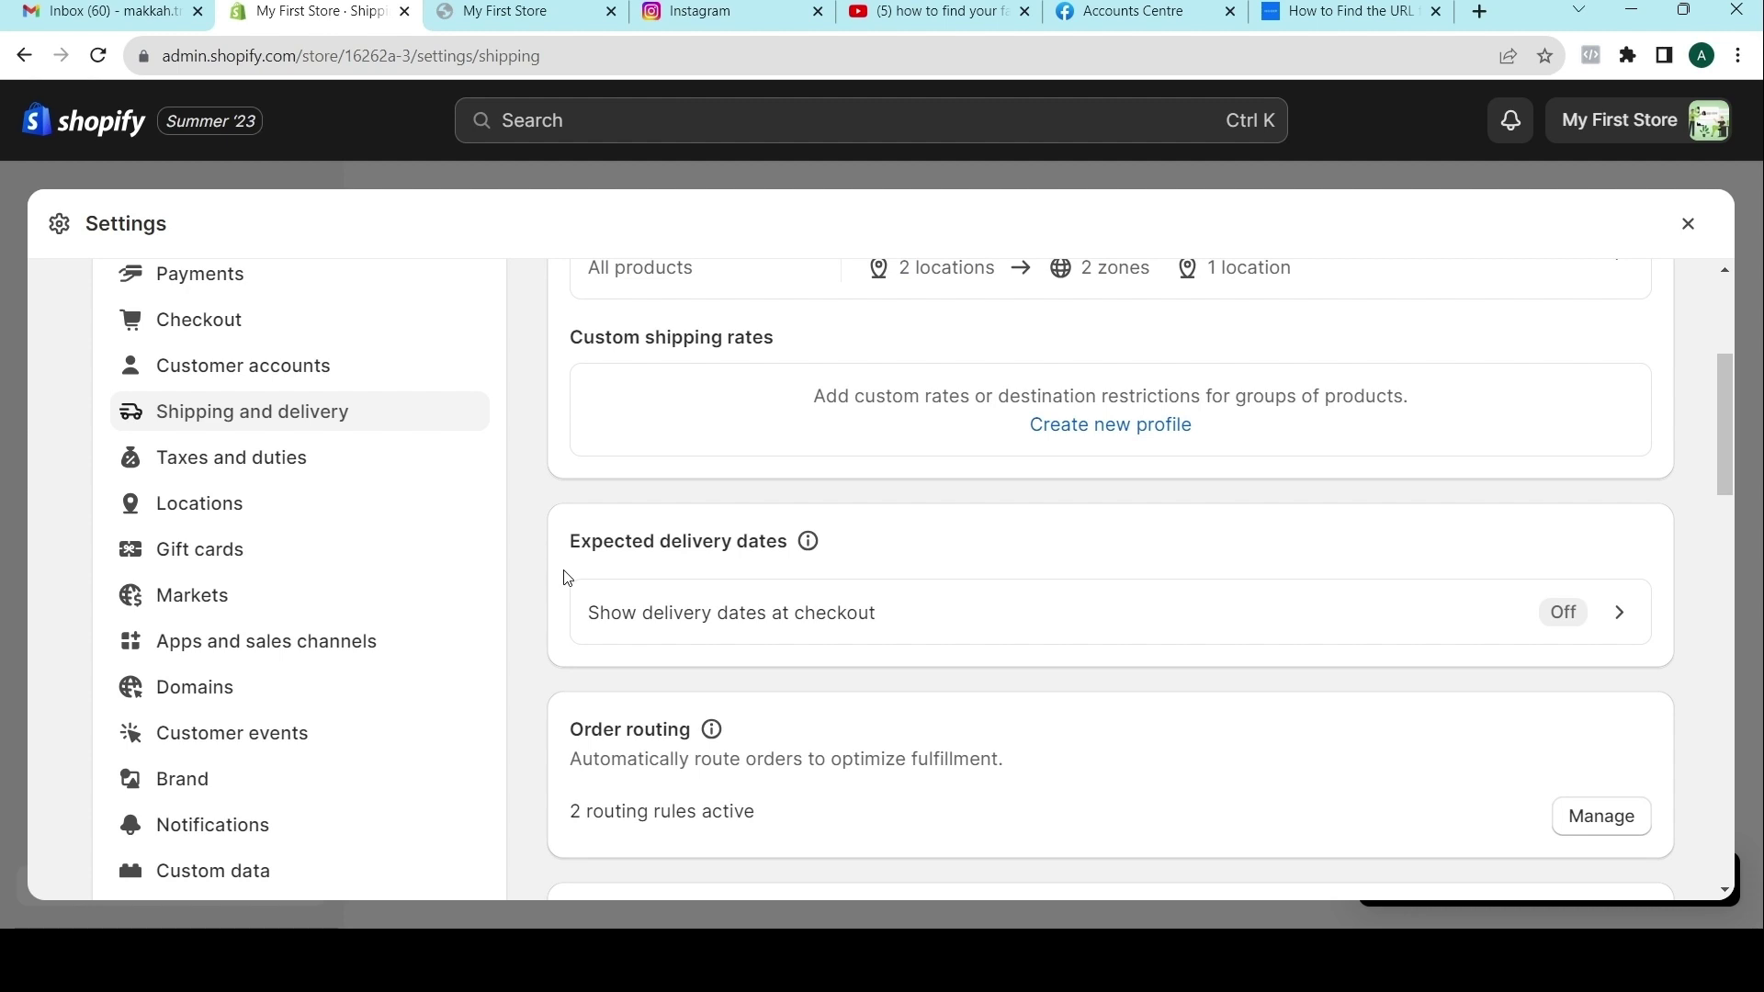
pyautogui.click(197, 459)
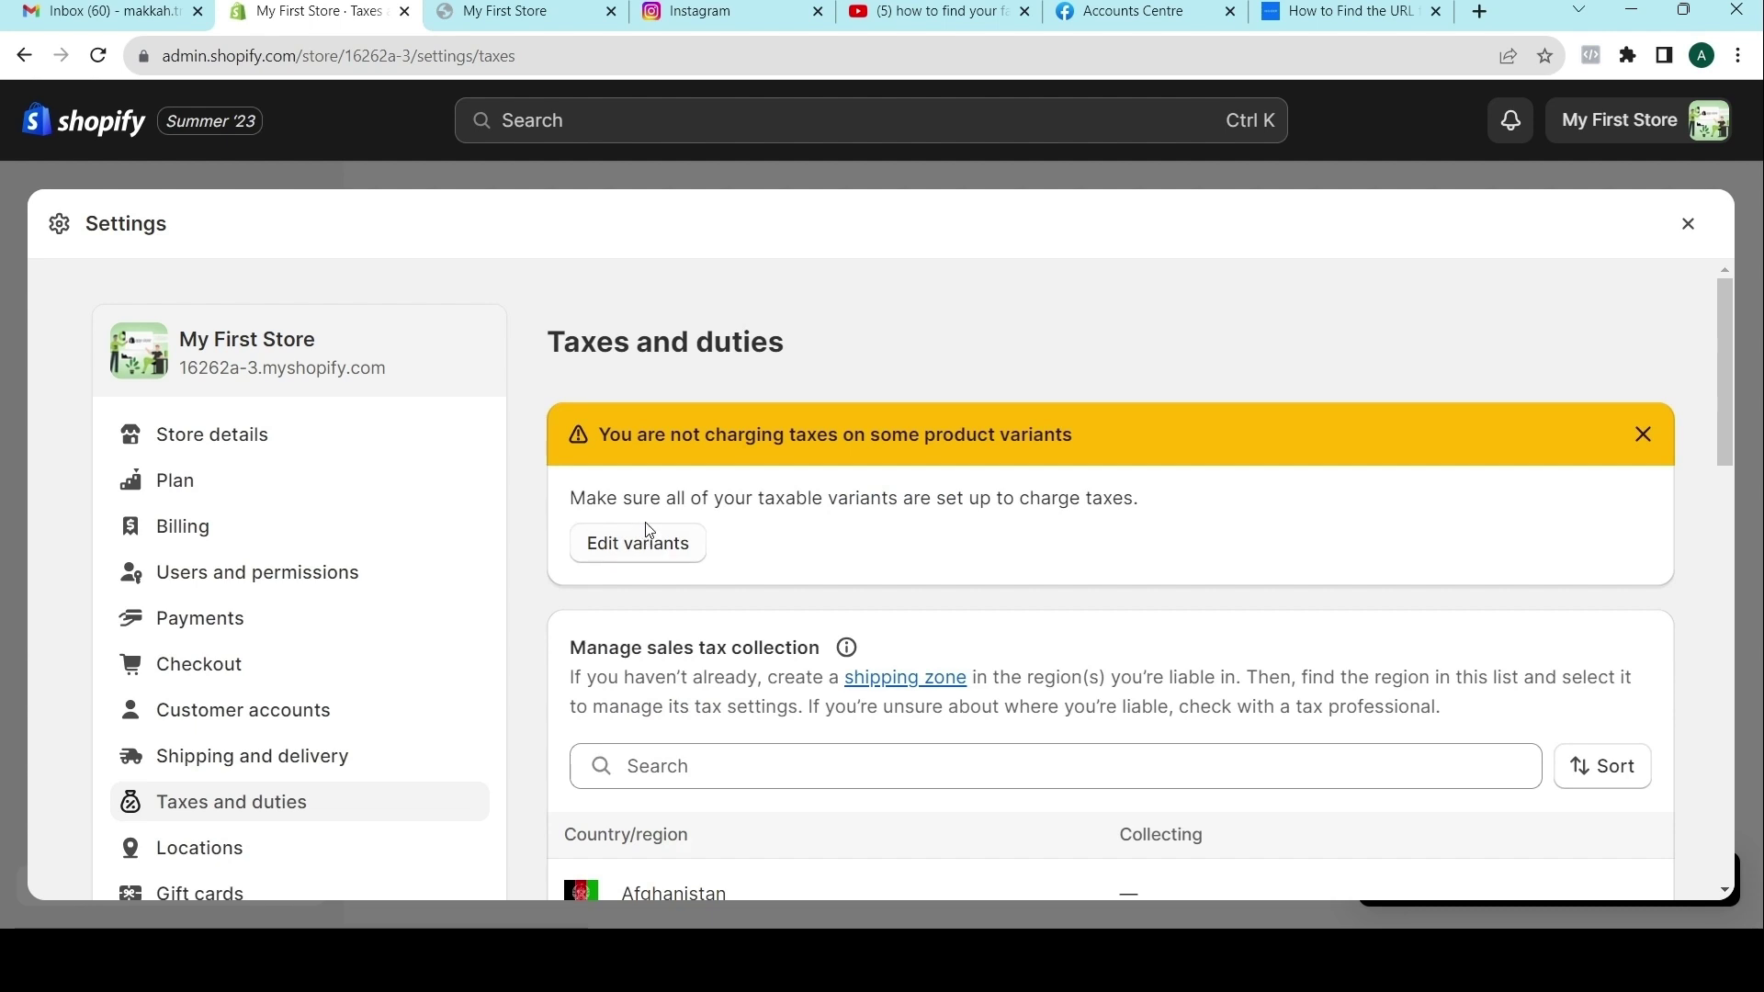
pyautogui.scroll(-3, 649, 533)
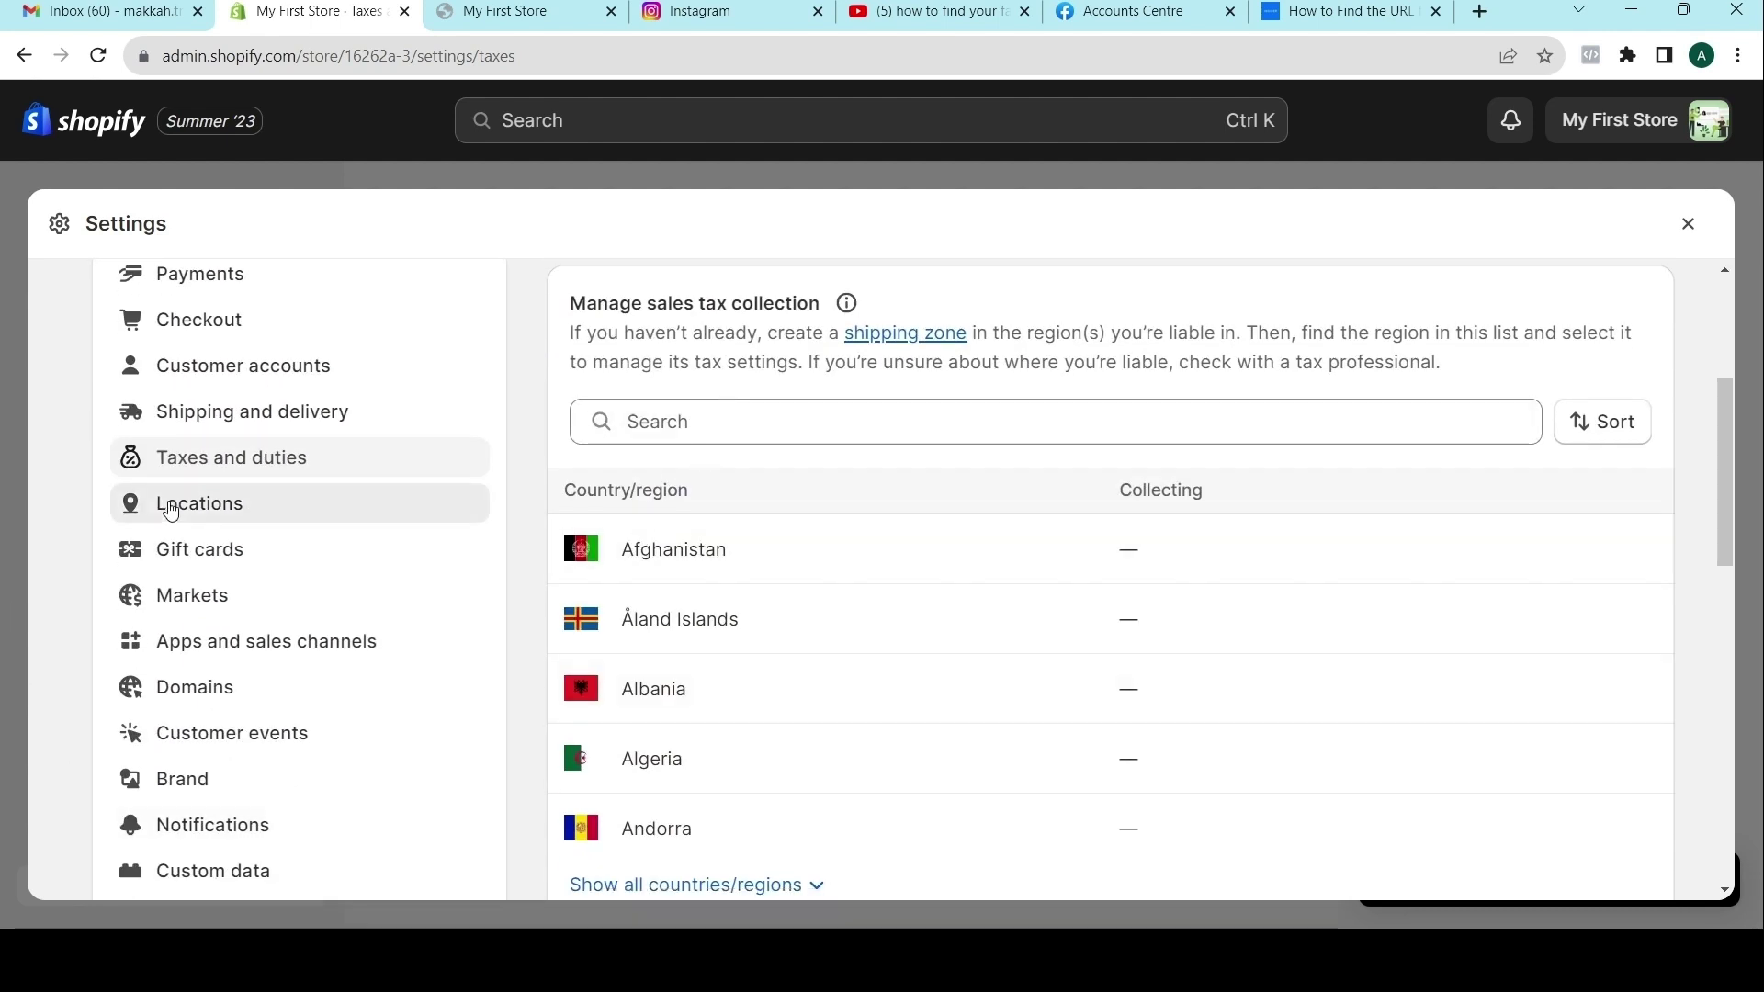
# View the store's locations settings and the gift card settings.
pyautogui.click(304, 504)
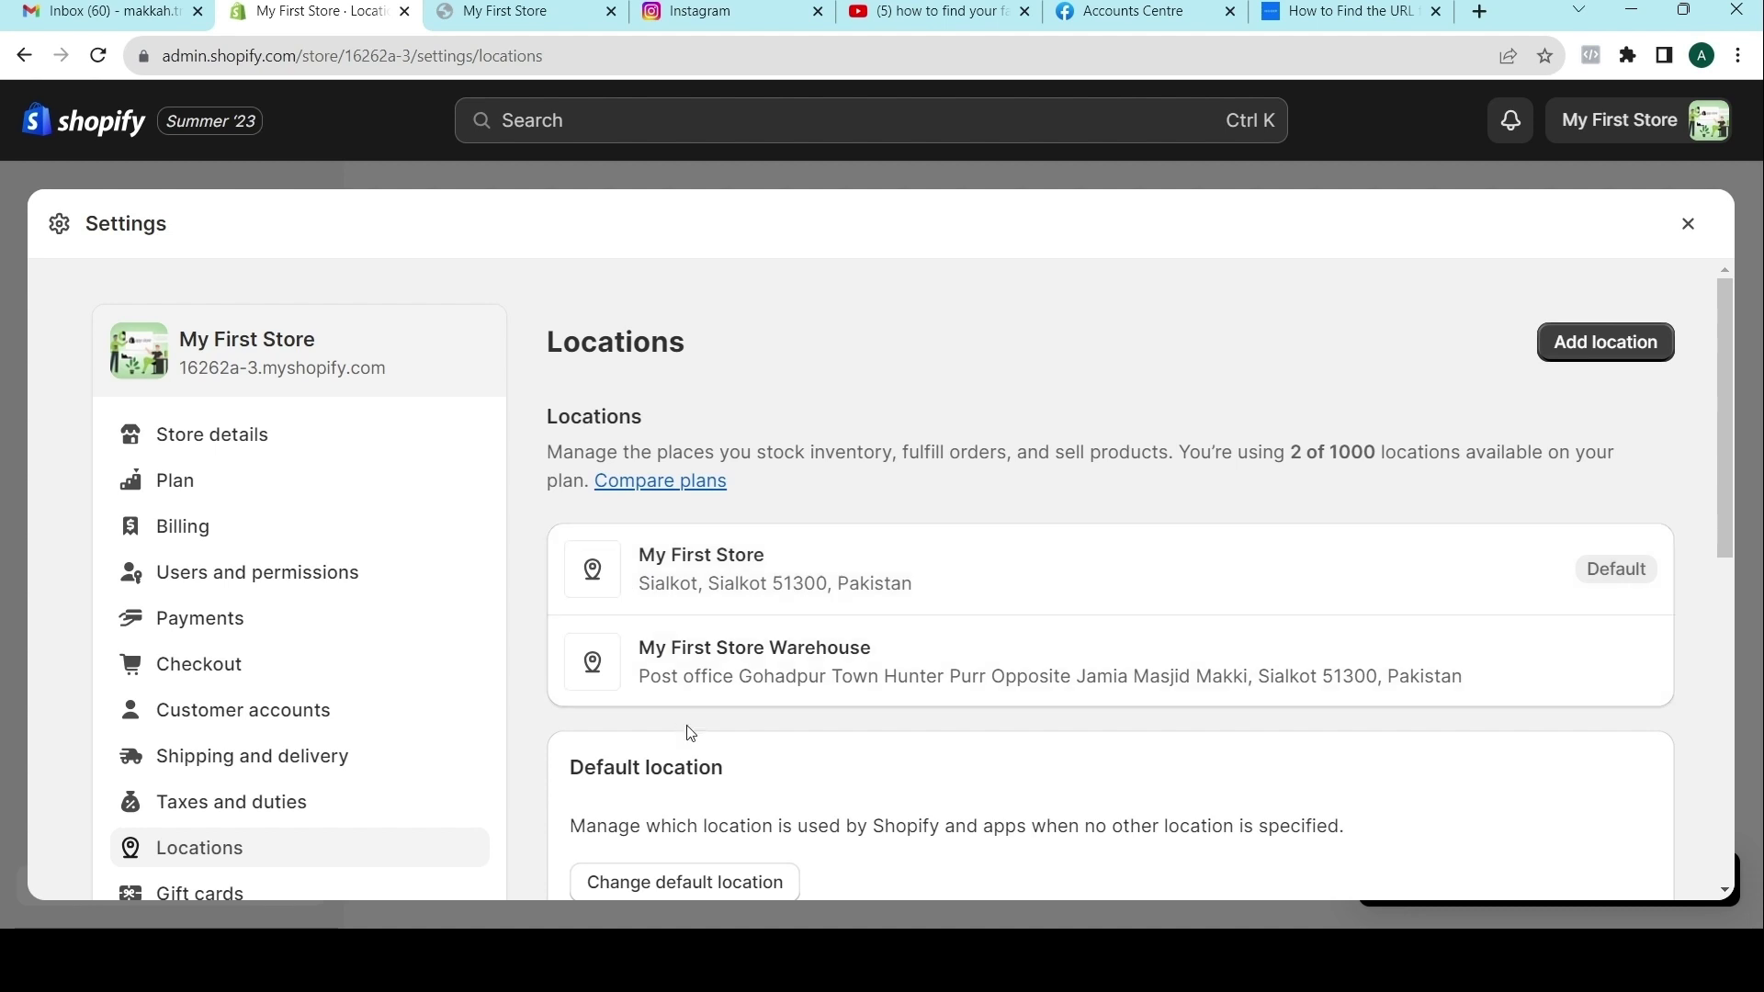
pyautogui.scroll(-4, 698, 680)
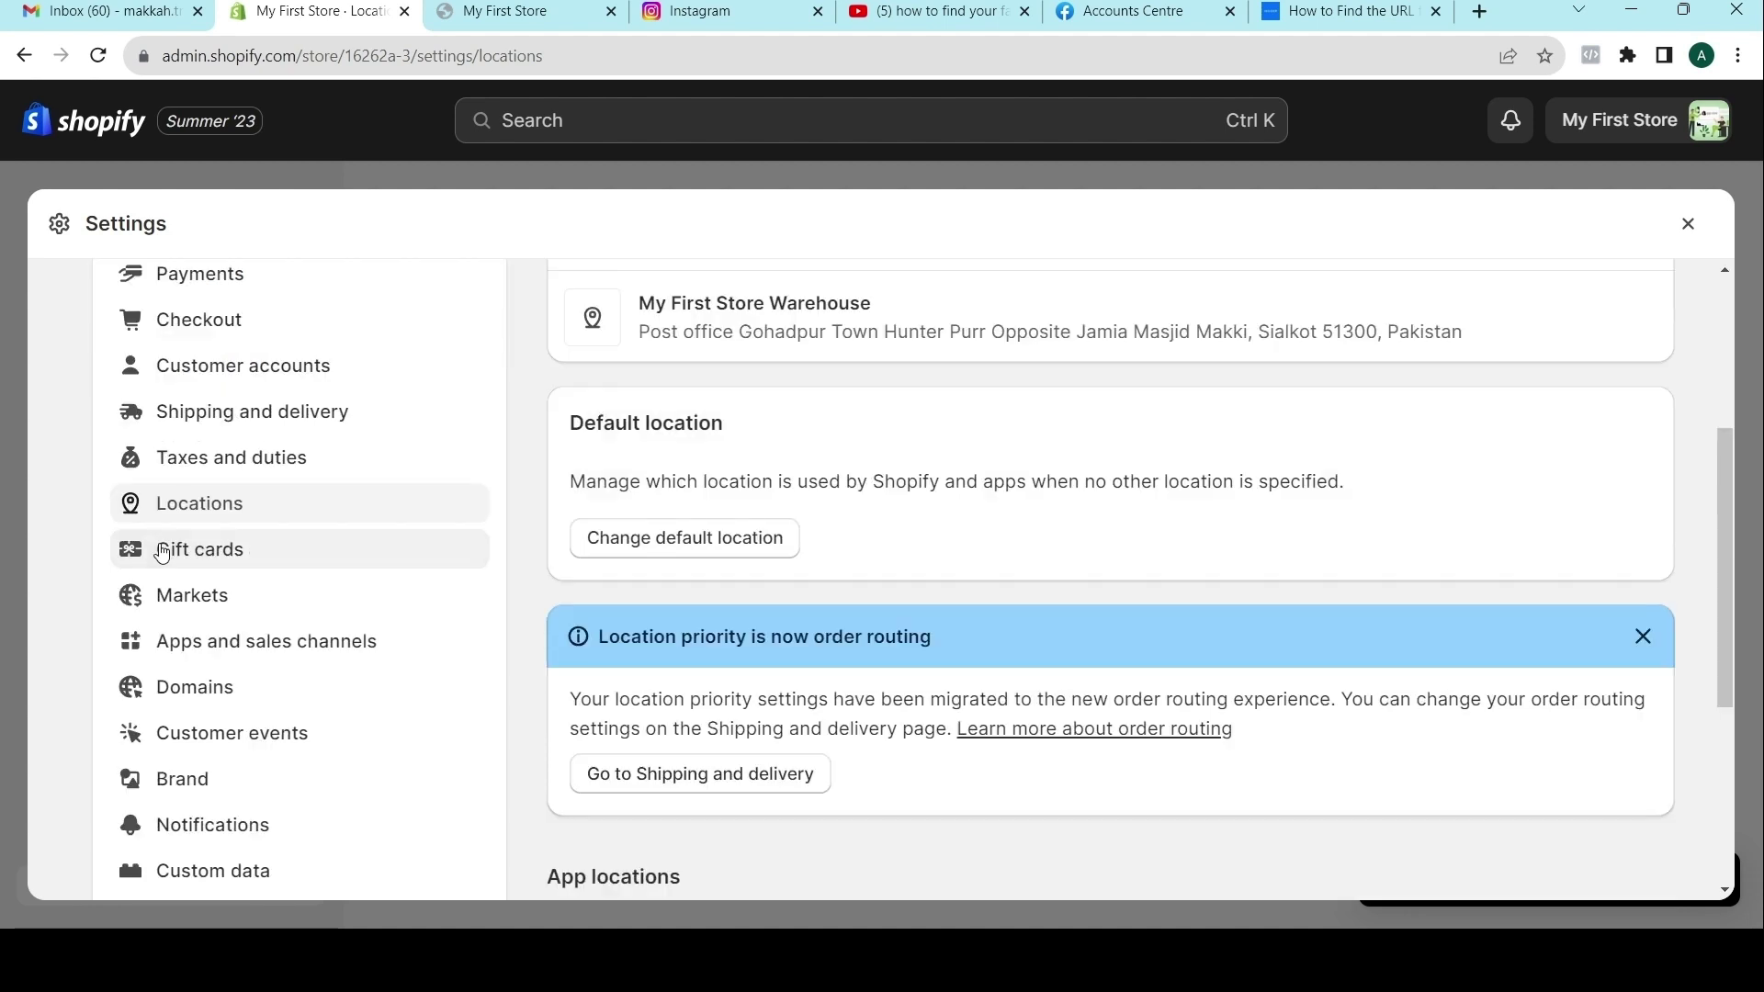
pyautogui.click(198, 547)
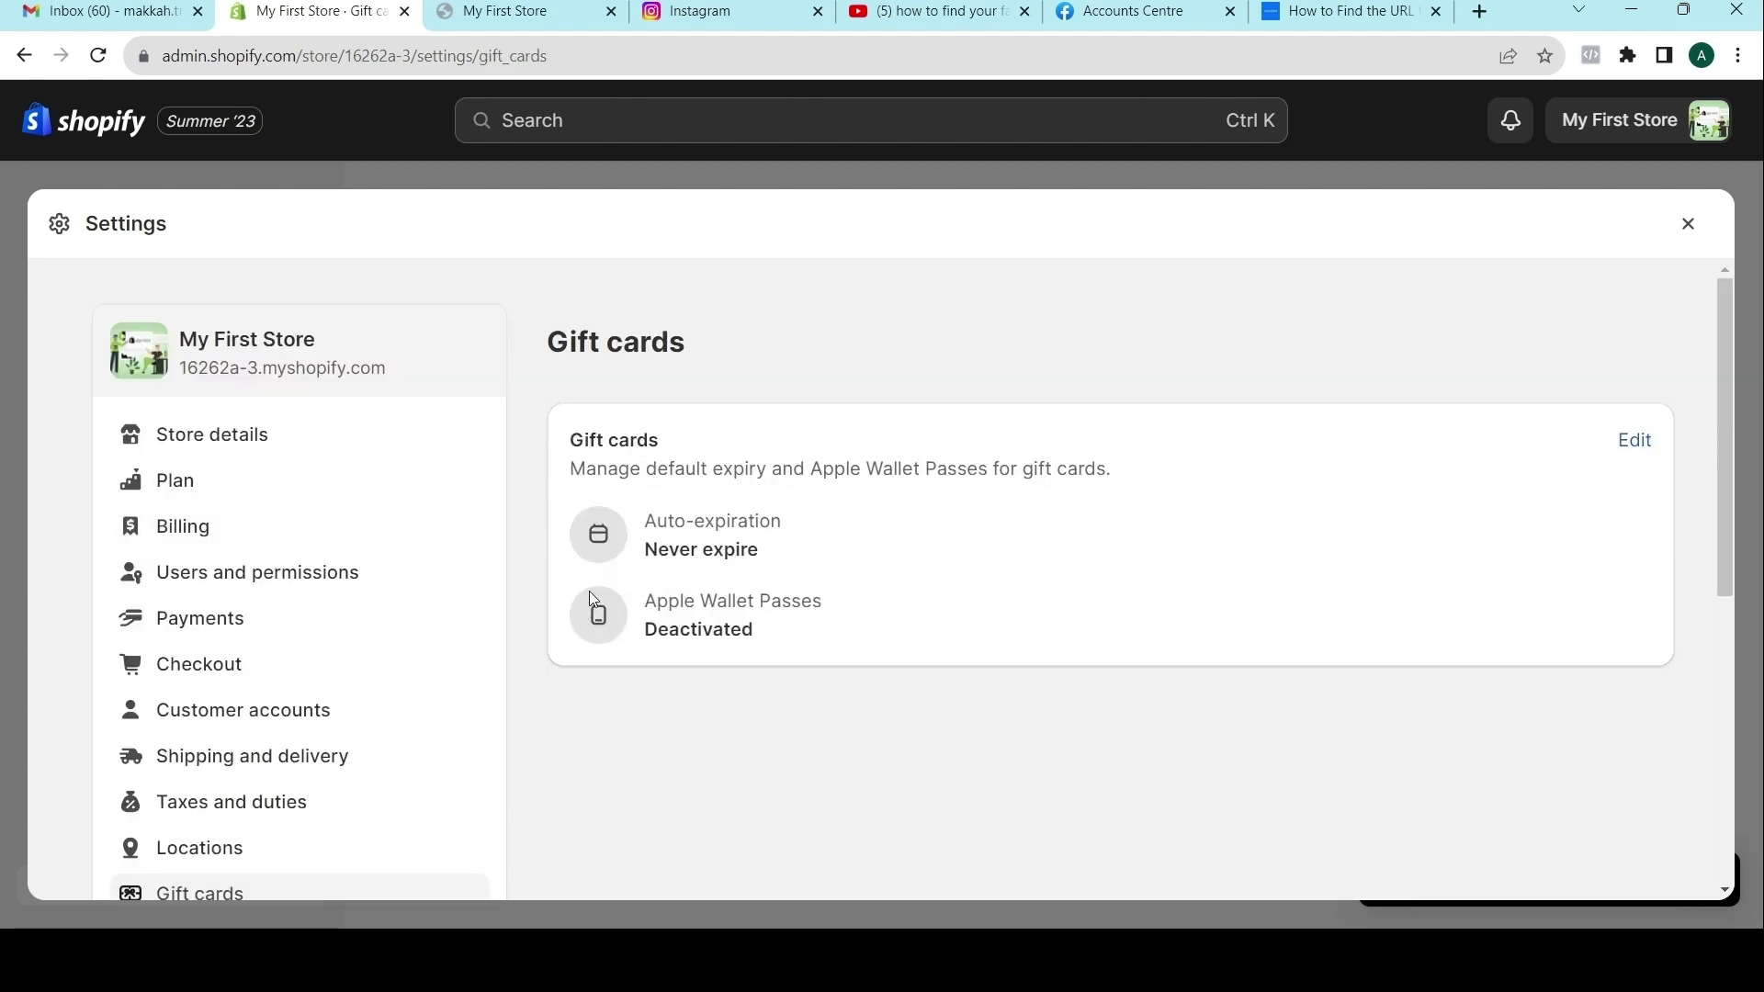
pyautogui.scroll(-1, 661, 448)
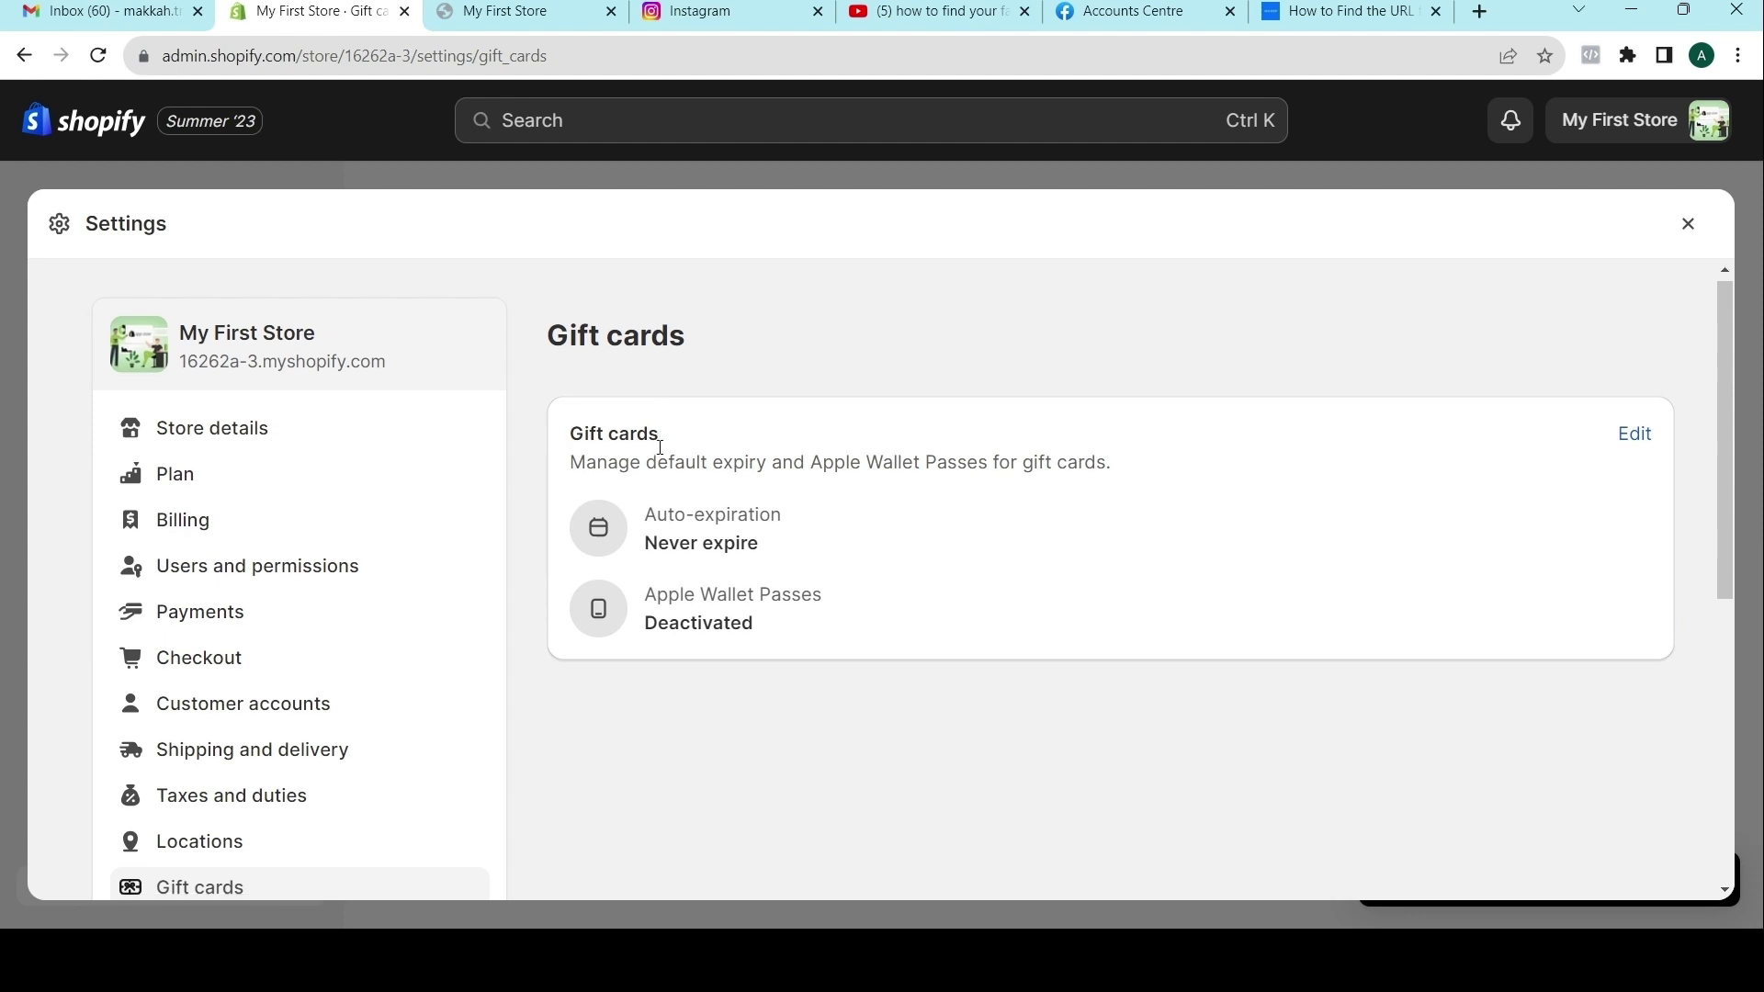
pyautogui.scroll(-1, 660, 447)
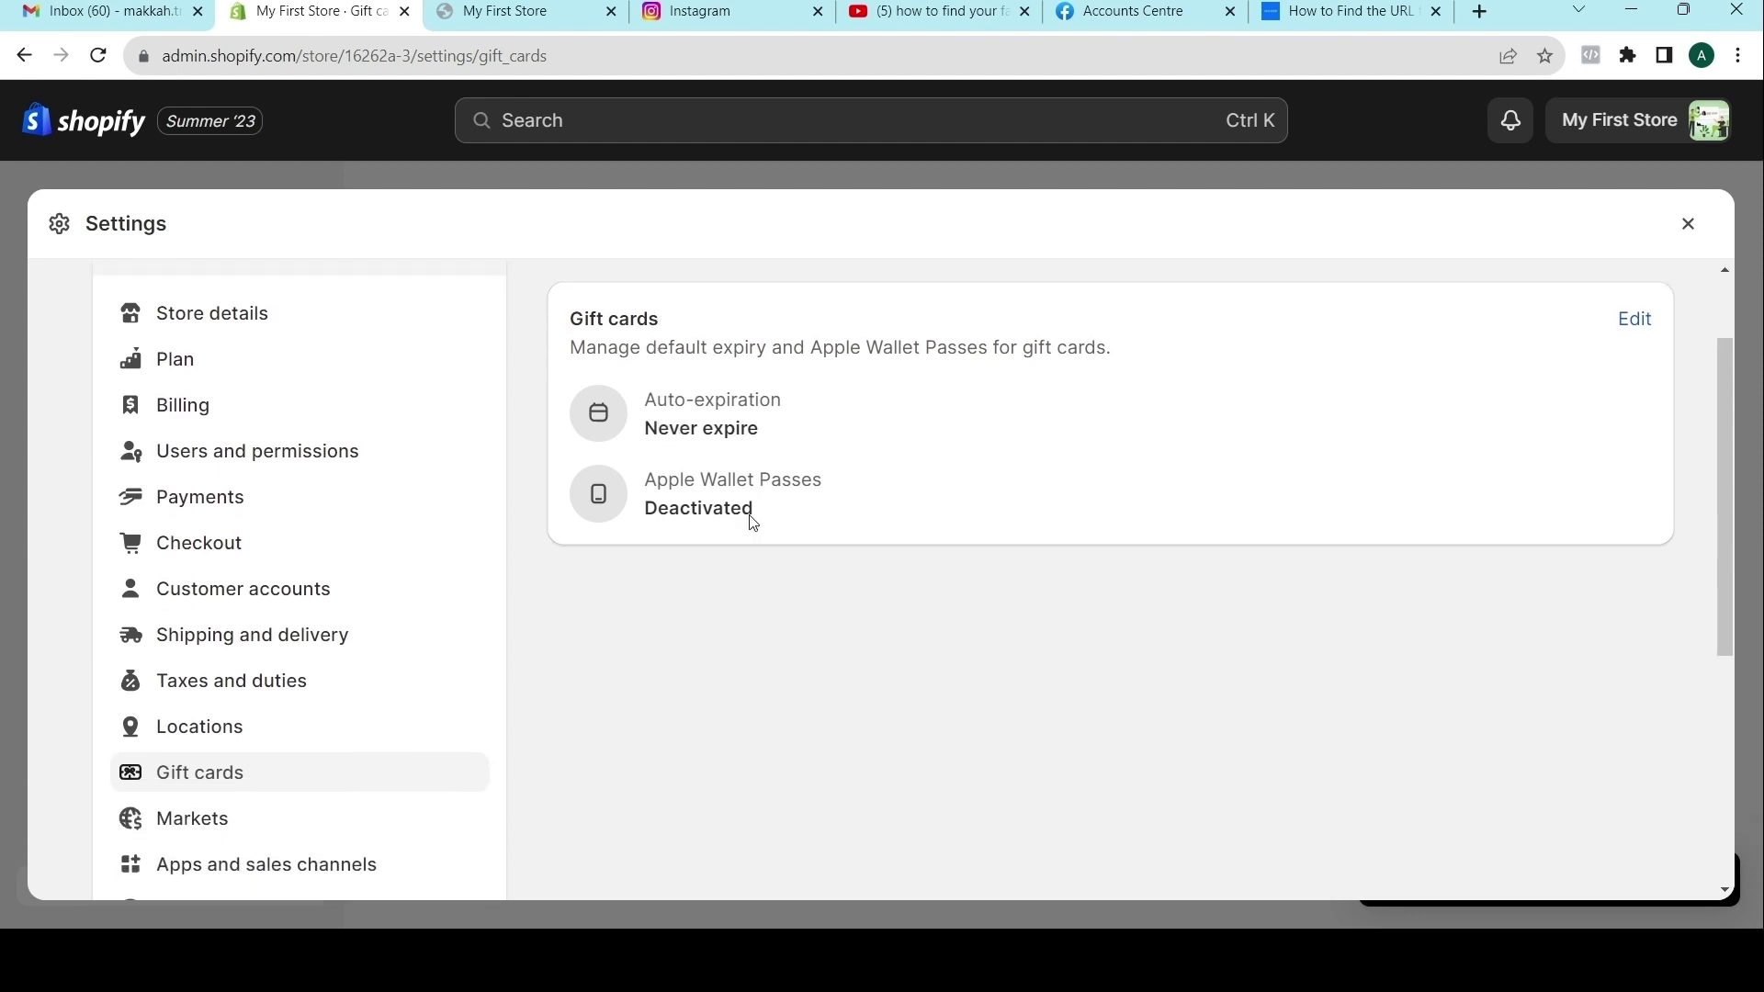
# View the markets settings, including the overview and the recommendations.
pyautogui.scroll(-2, 740, 542)
pyautogui.click(188, 599)
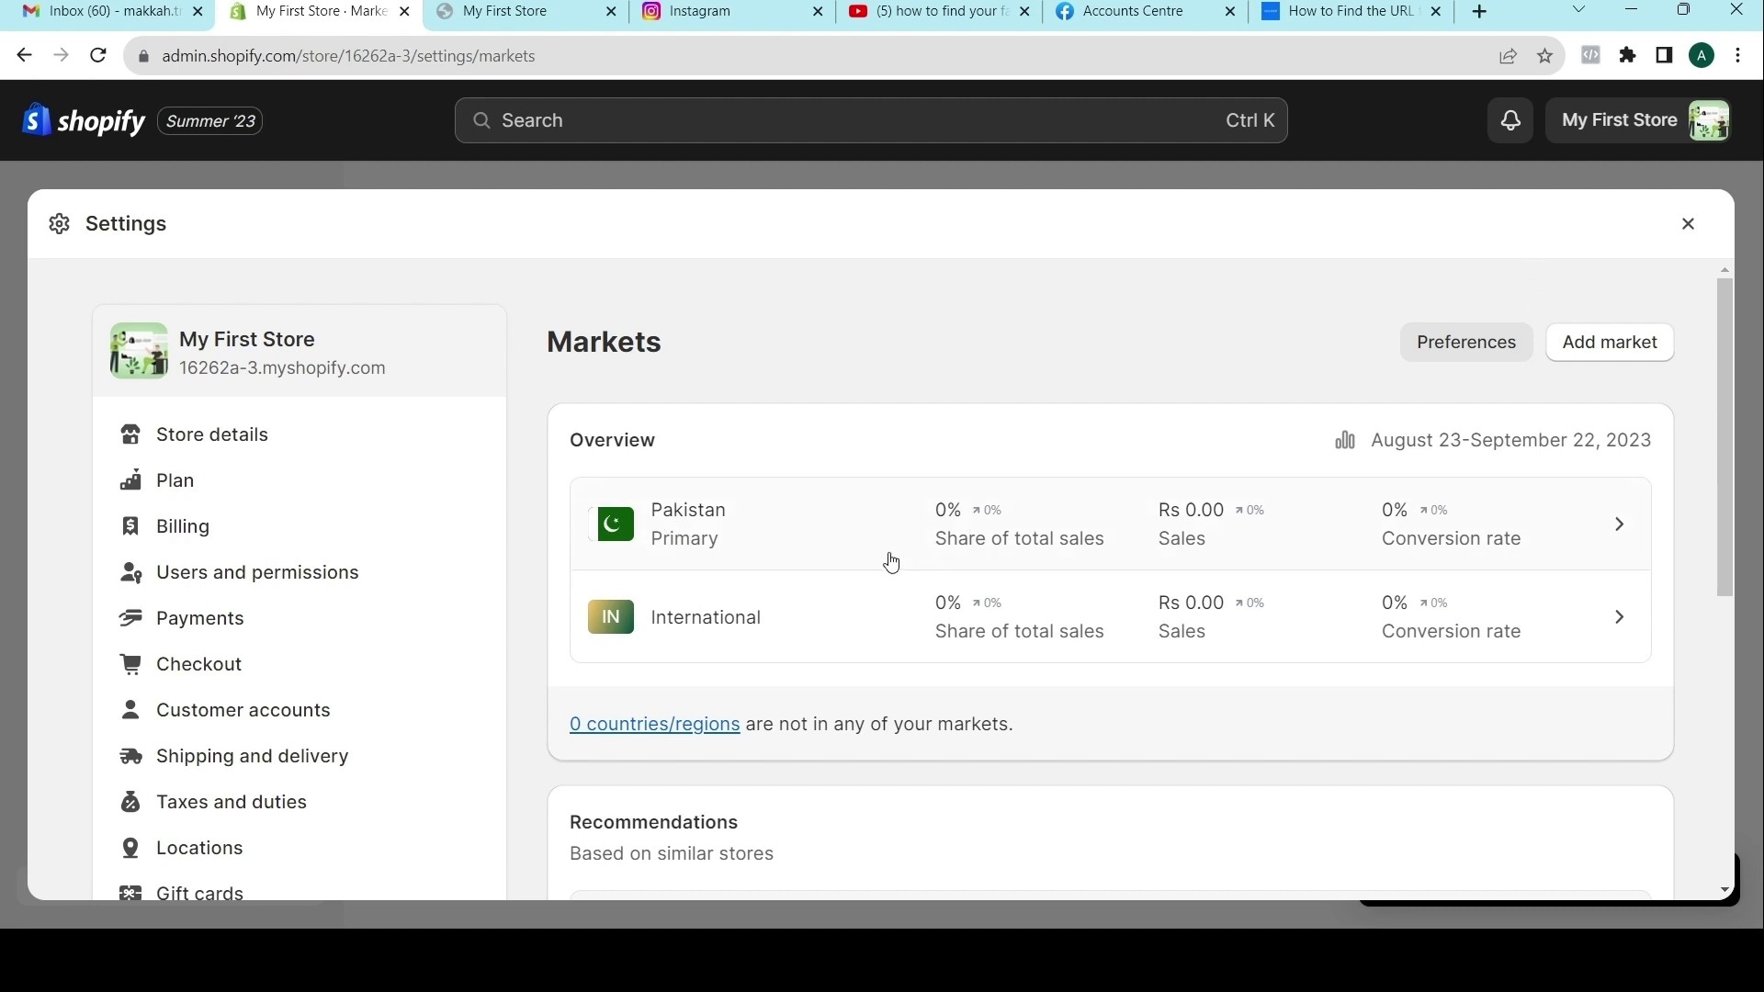
pyautogui.scroll(-3, 312, 661)
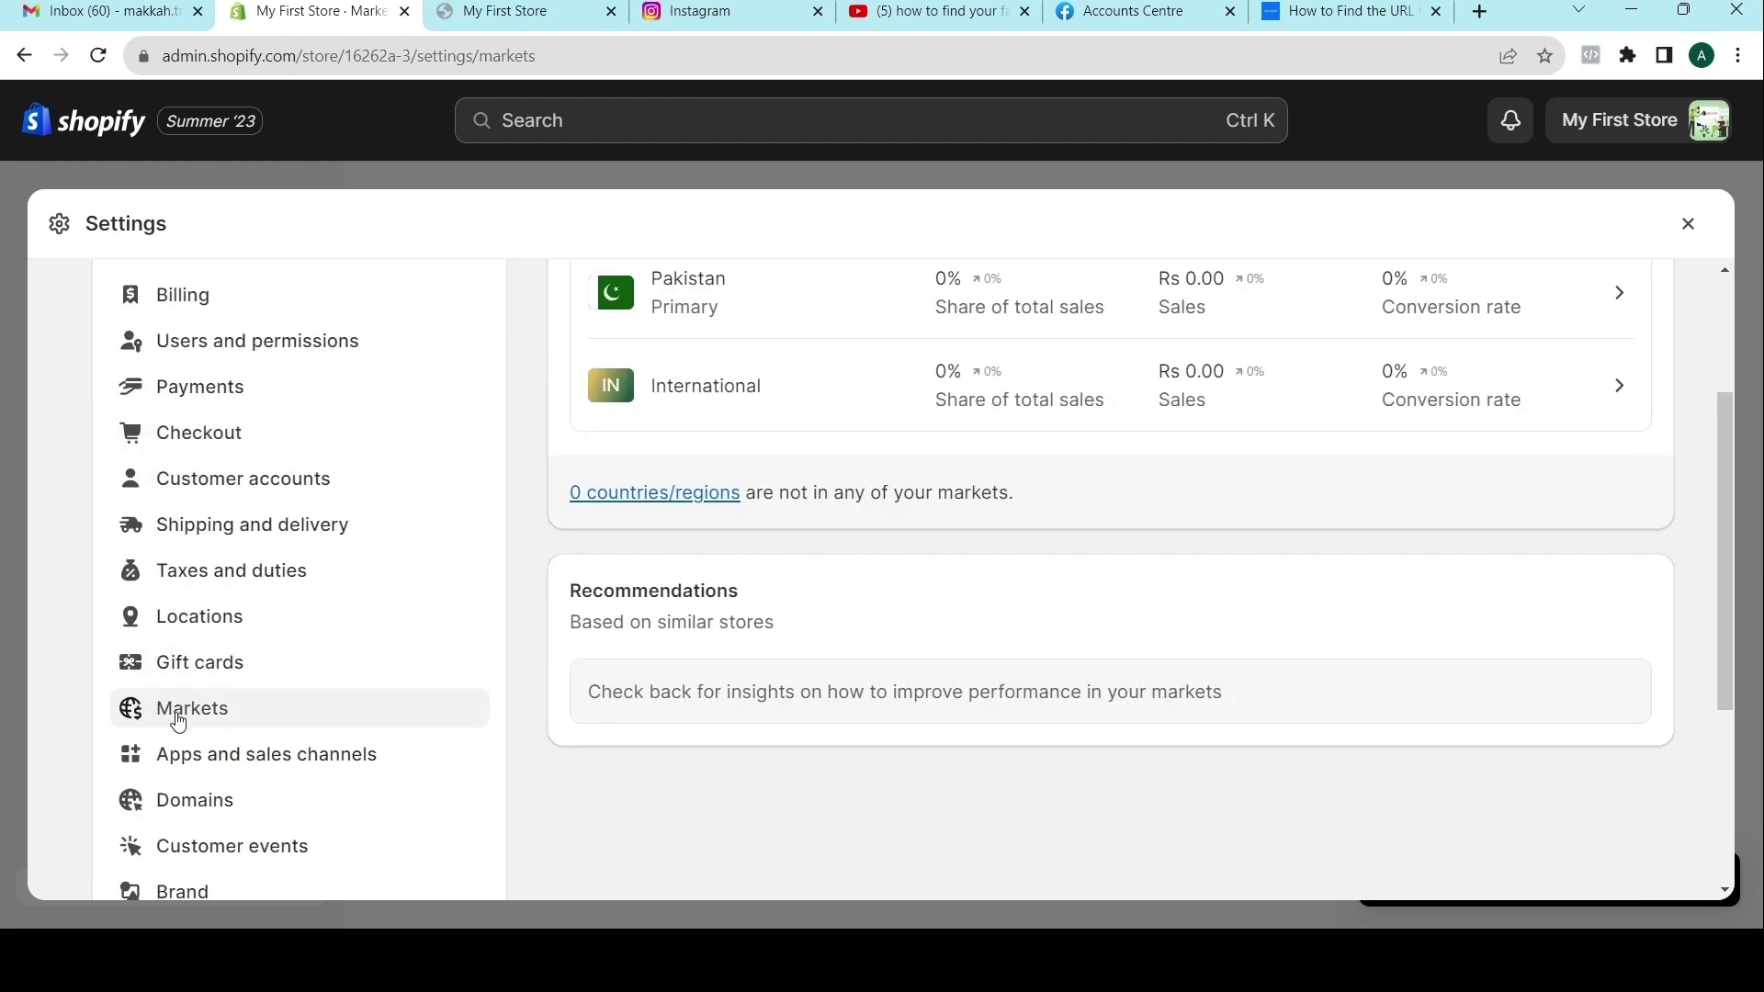
# Open the apps and sales channels settings and look through the list of installed apps.
pyautogui.scroll(-3, 239, 708)
pyautogui.click(234, 538)
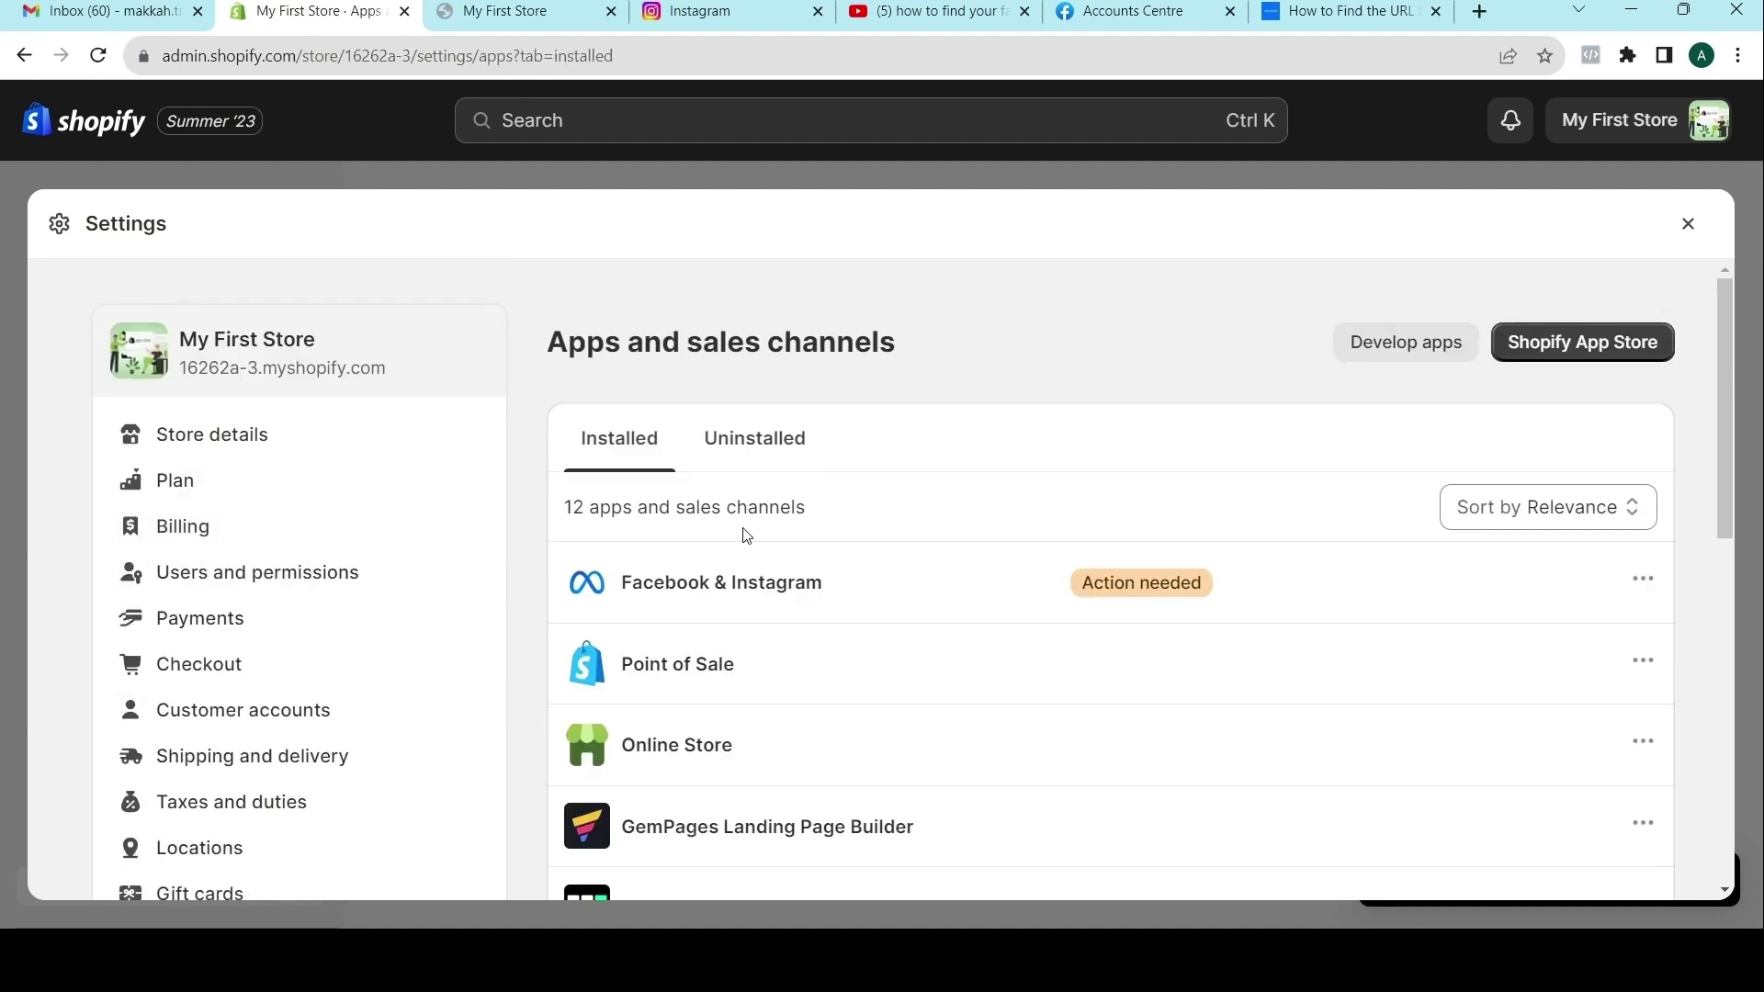
pyautogui.scroll(-1, 740, 609)
pyautogui.scroll(-8, 739, 609)
pyautogui.scroll(4, 740, 611)
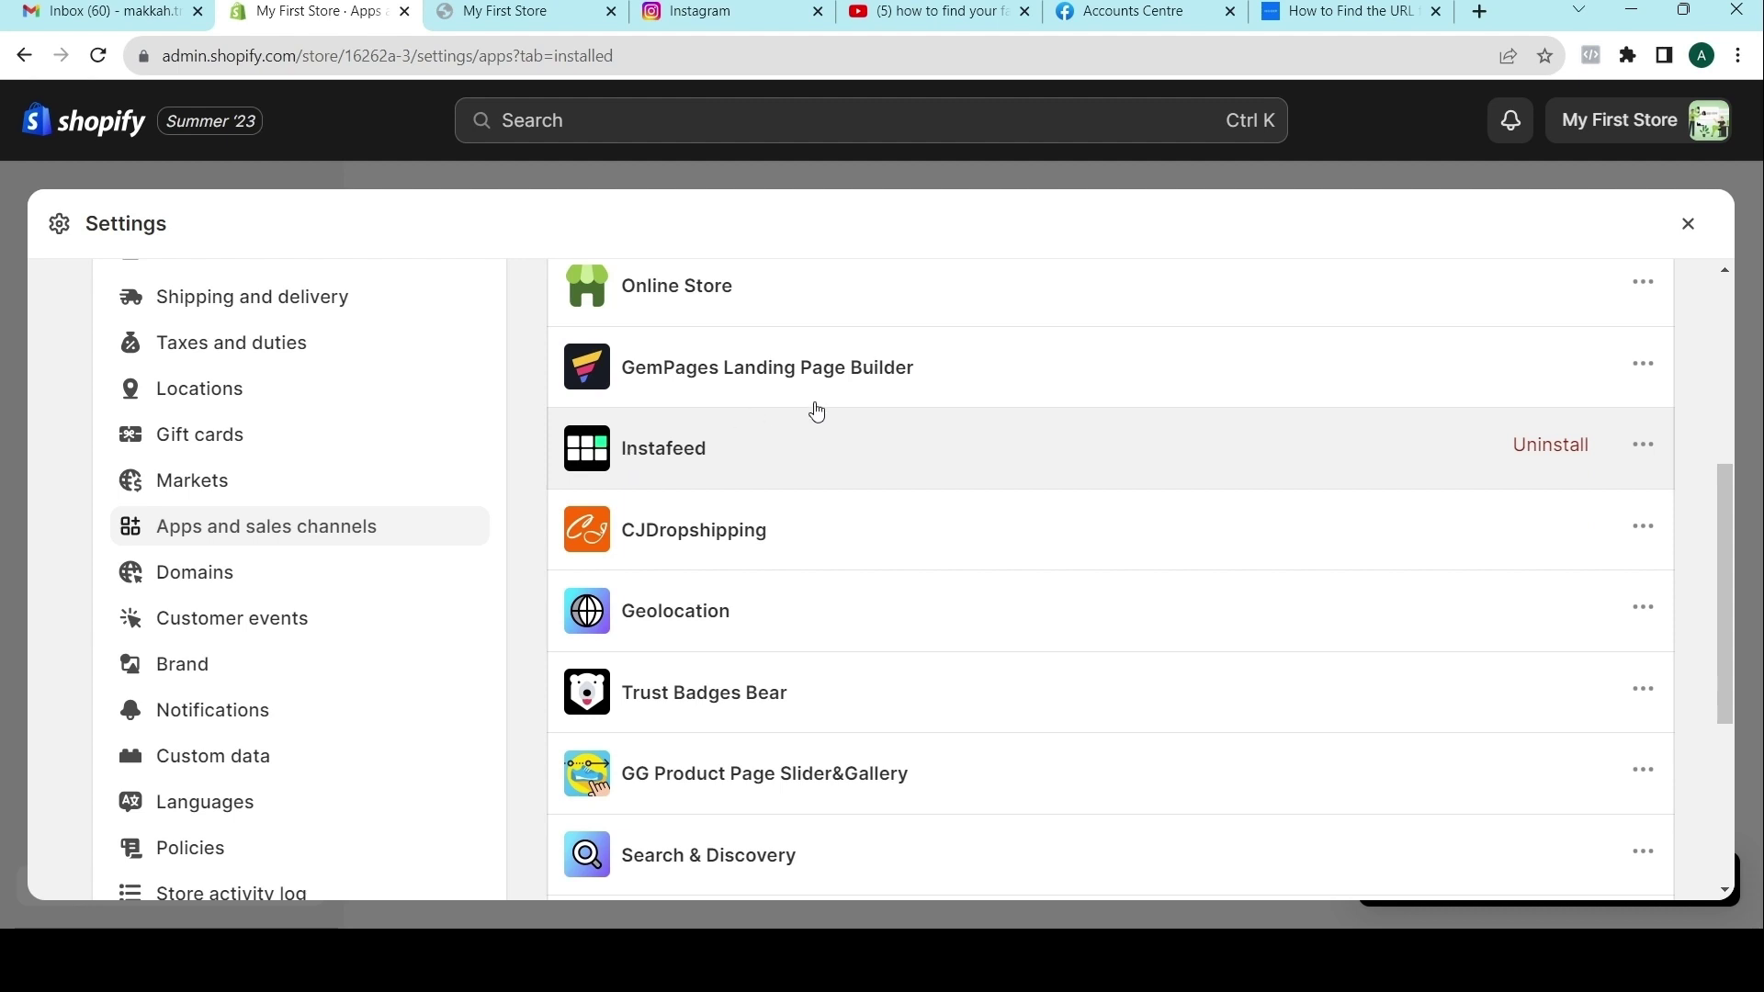
pyautogui.scroll(5, 815, 410)
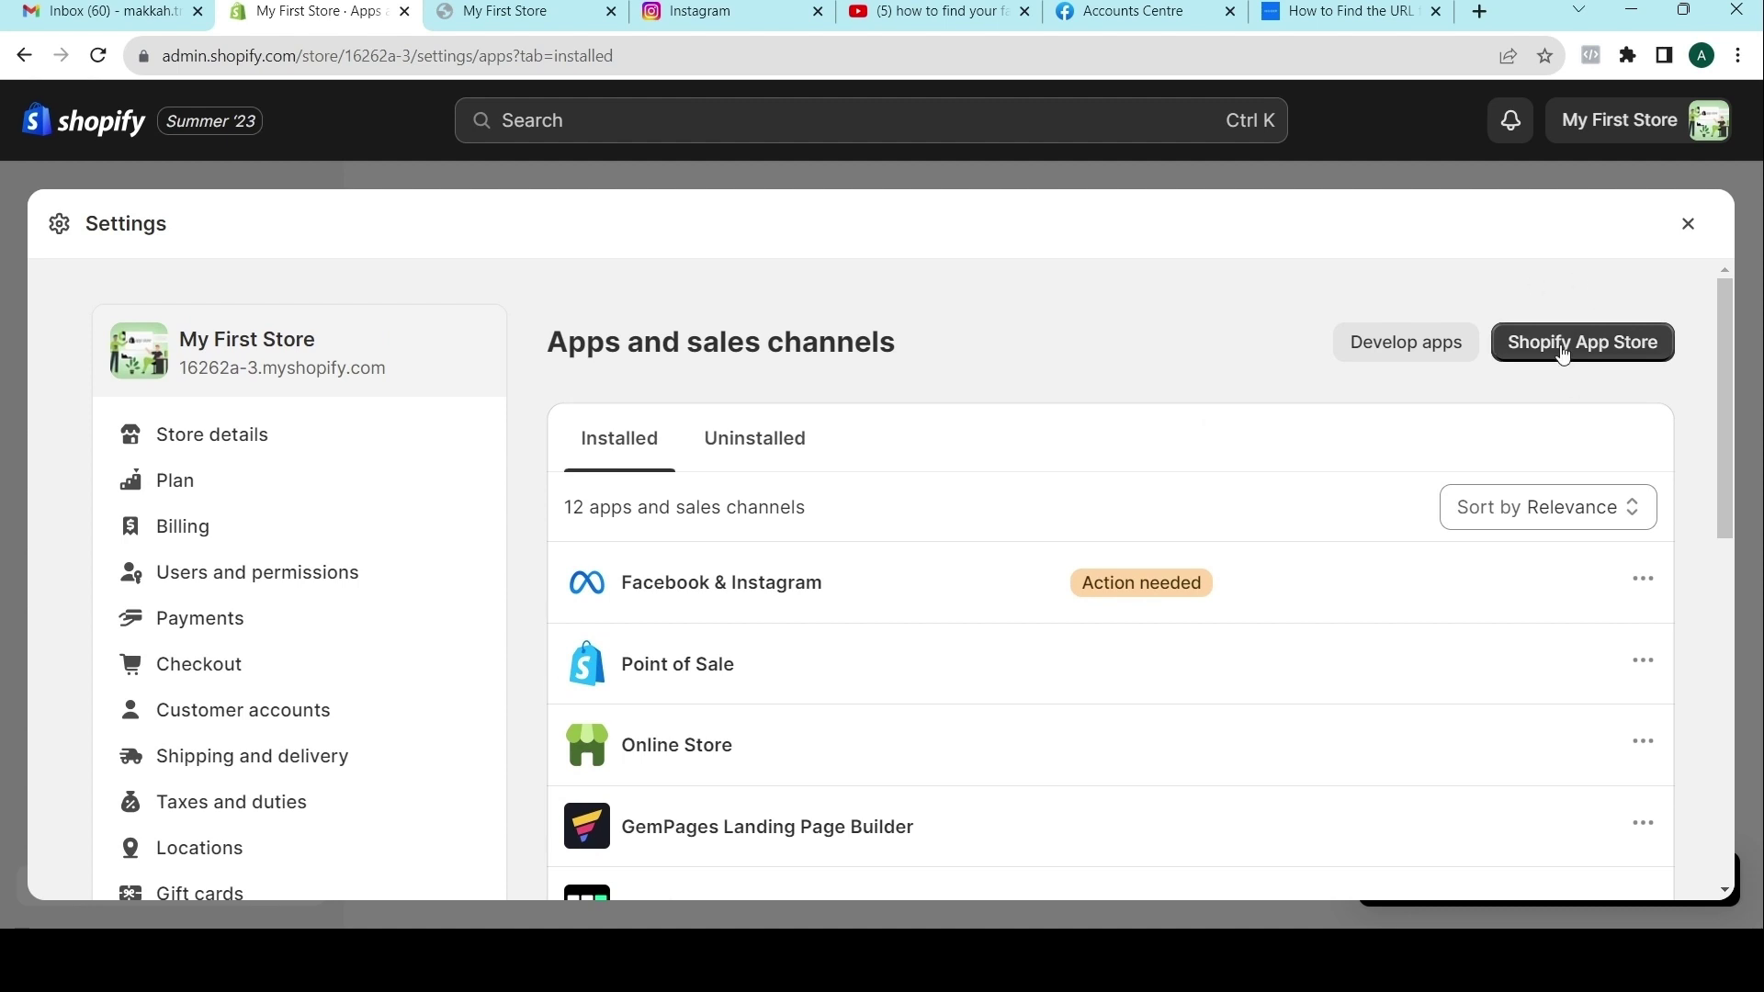
# View the domains settings and the customer events settings with the pixel options.
pyautogui.scroll(-5, 343, 720)
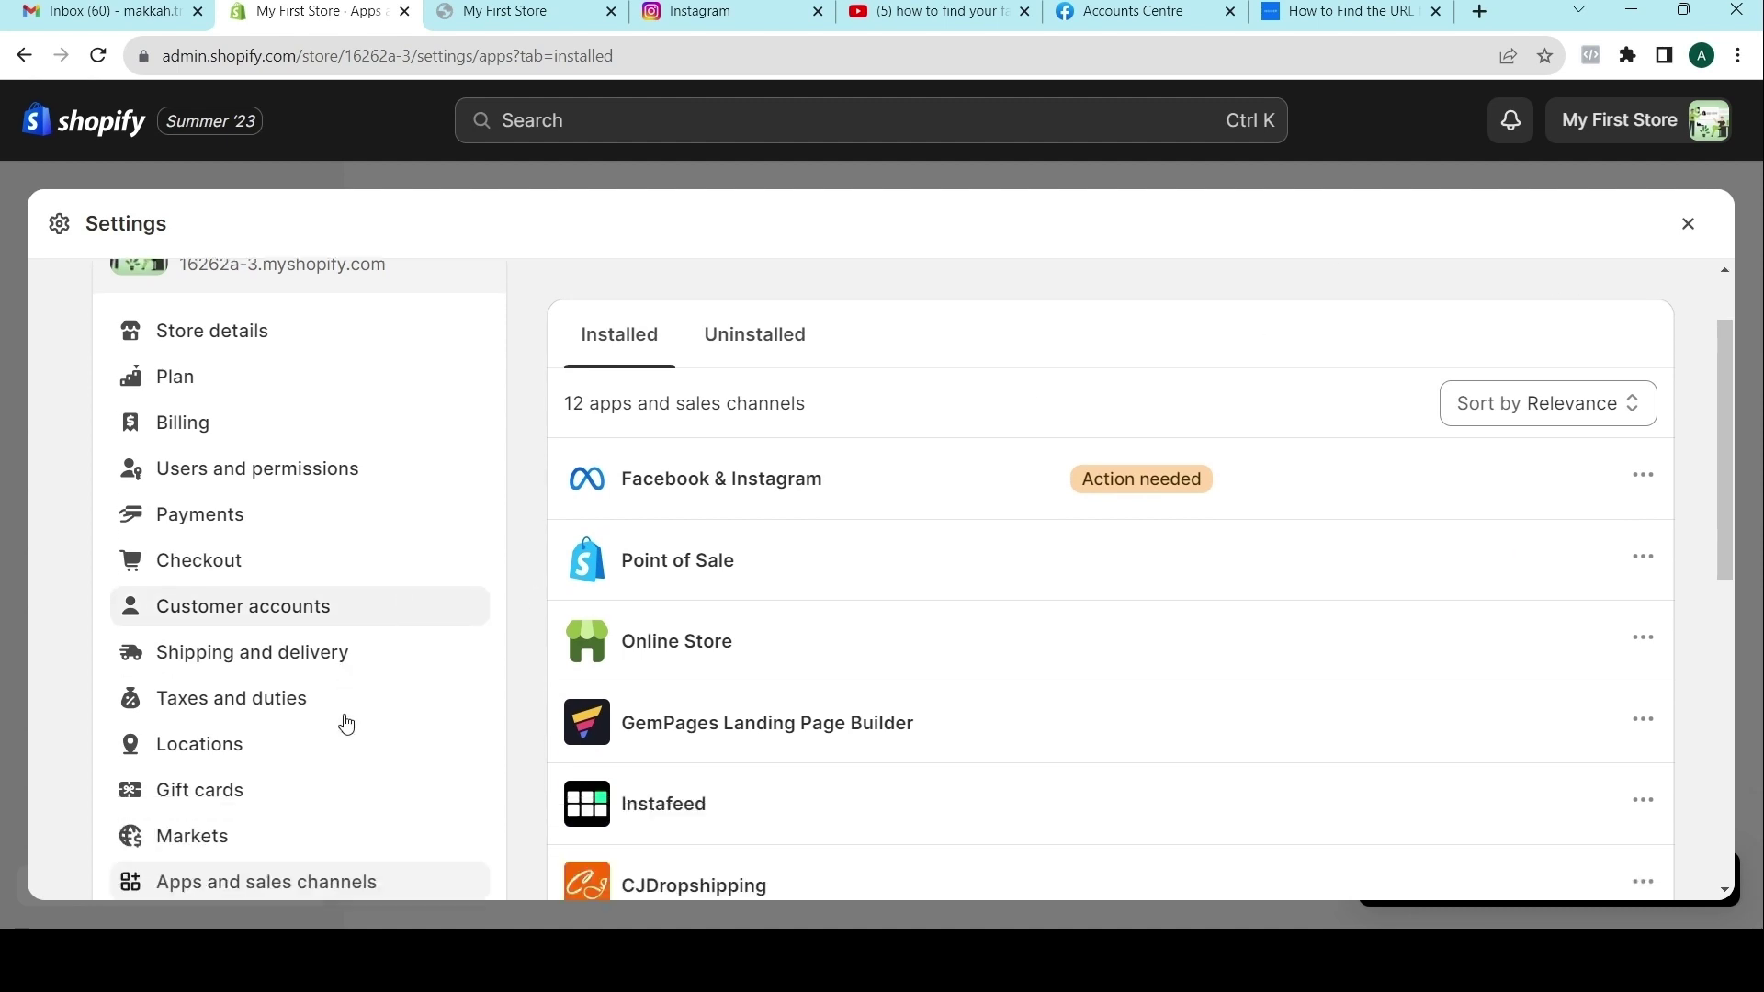
pyautogui.click(183, 579)
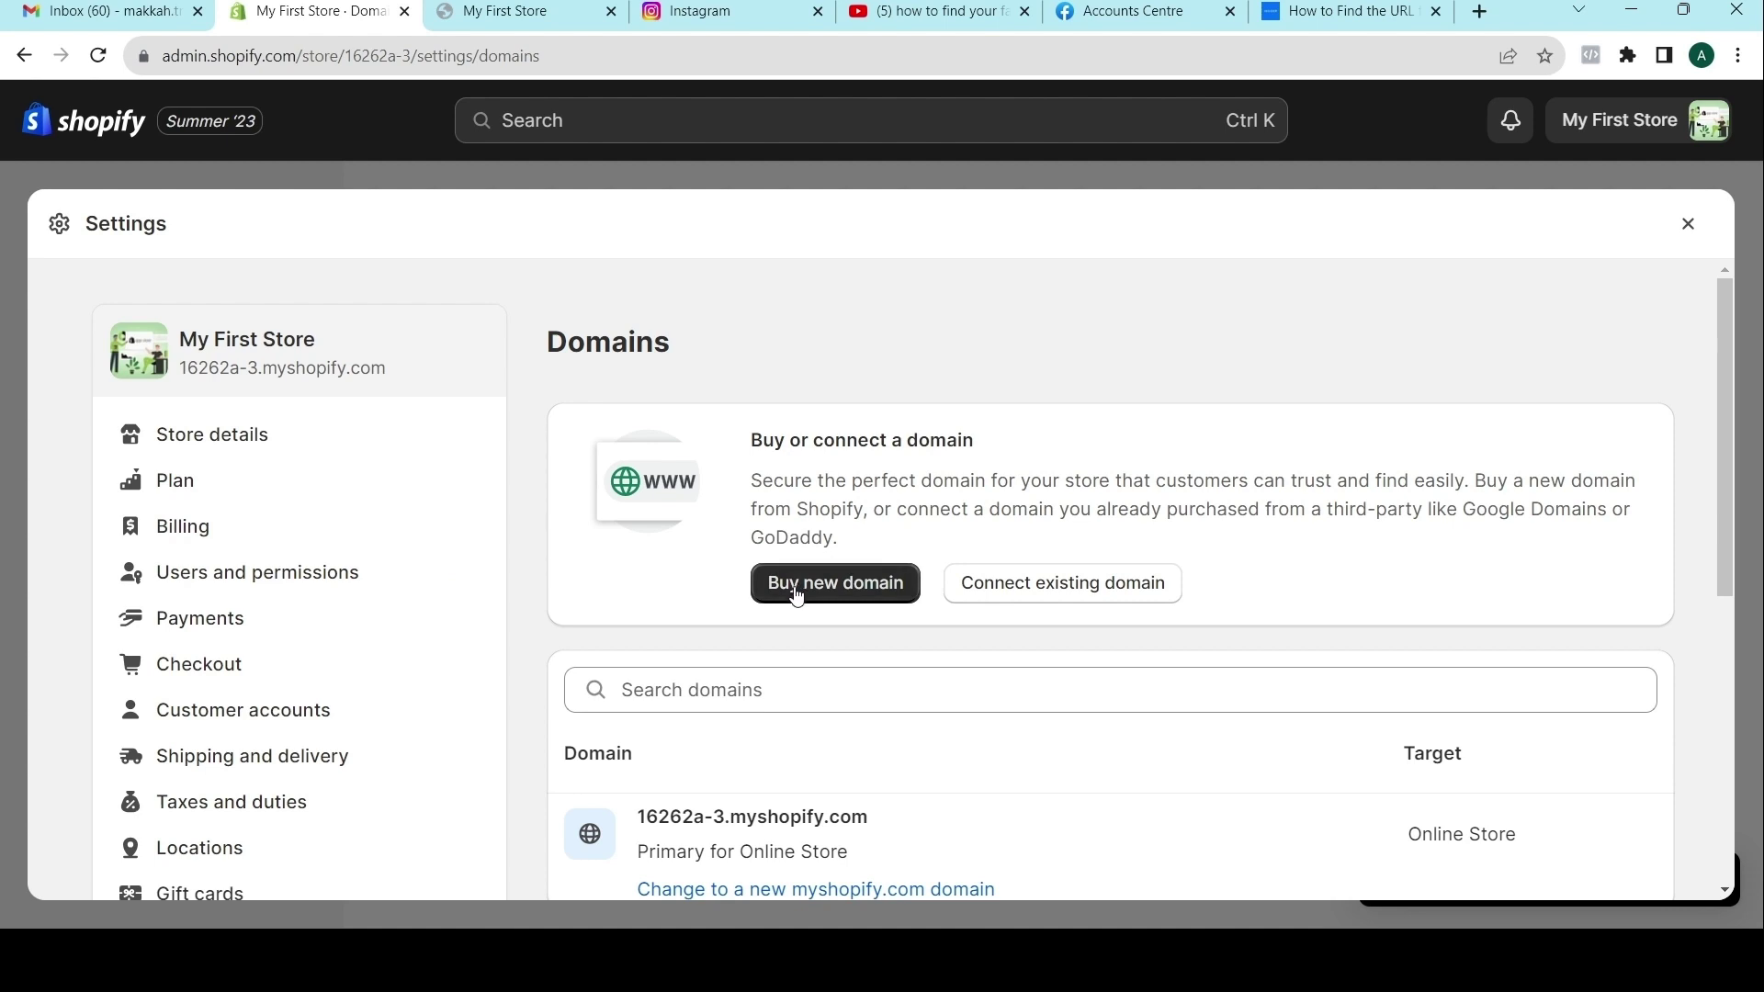
pyautogui.scroll(-4, 681, 642)
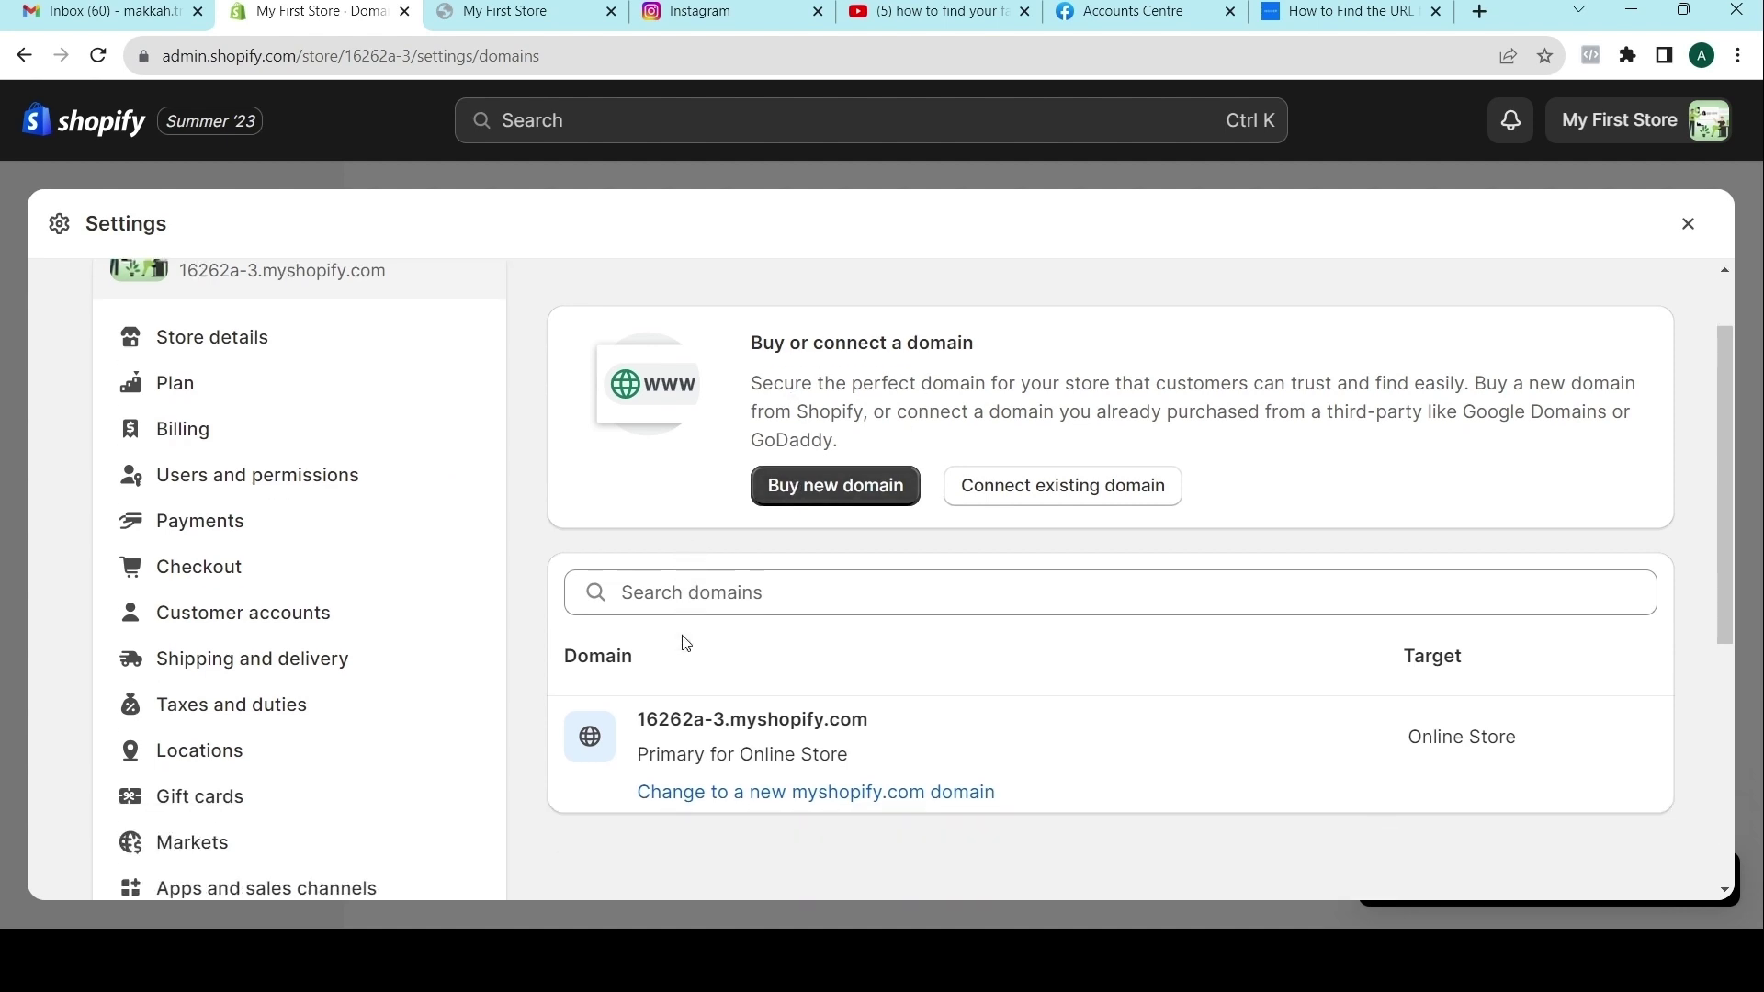
pyautogui.scroll(-2, 245, 540)
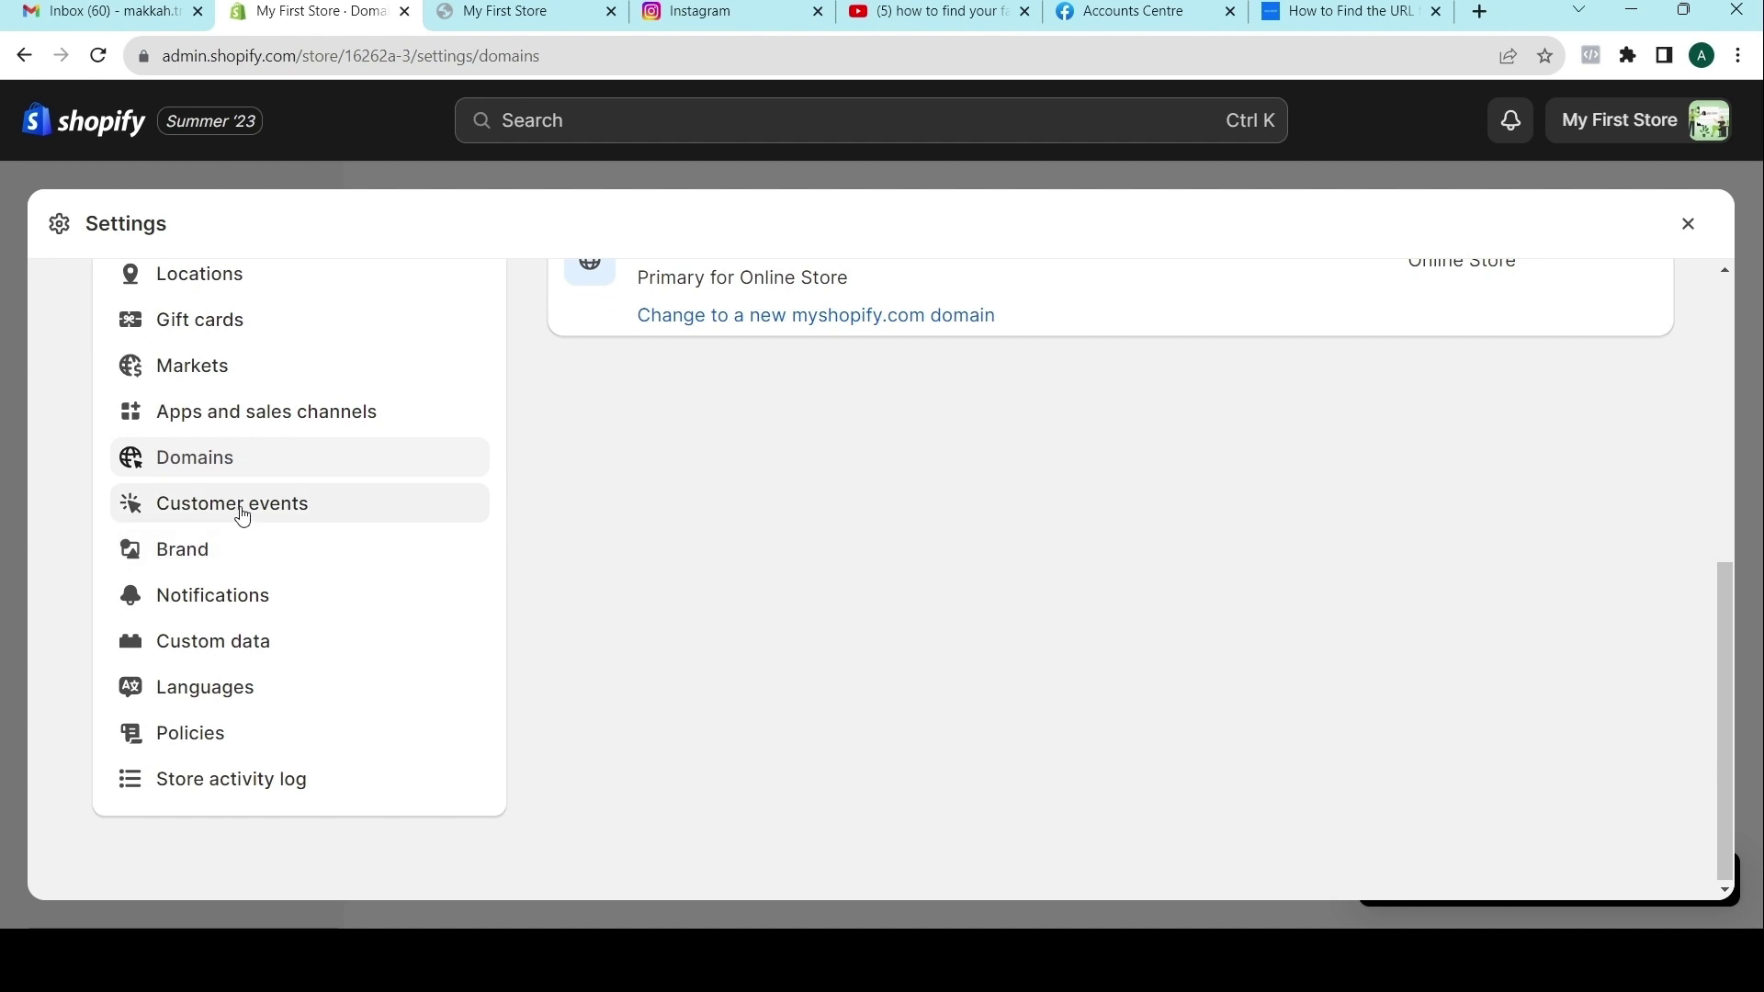
pyautogui.click(244, 508)
pyautogui.scroll(-4, 775, 653)
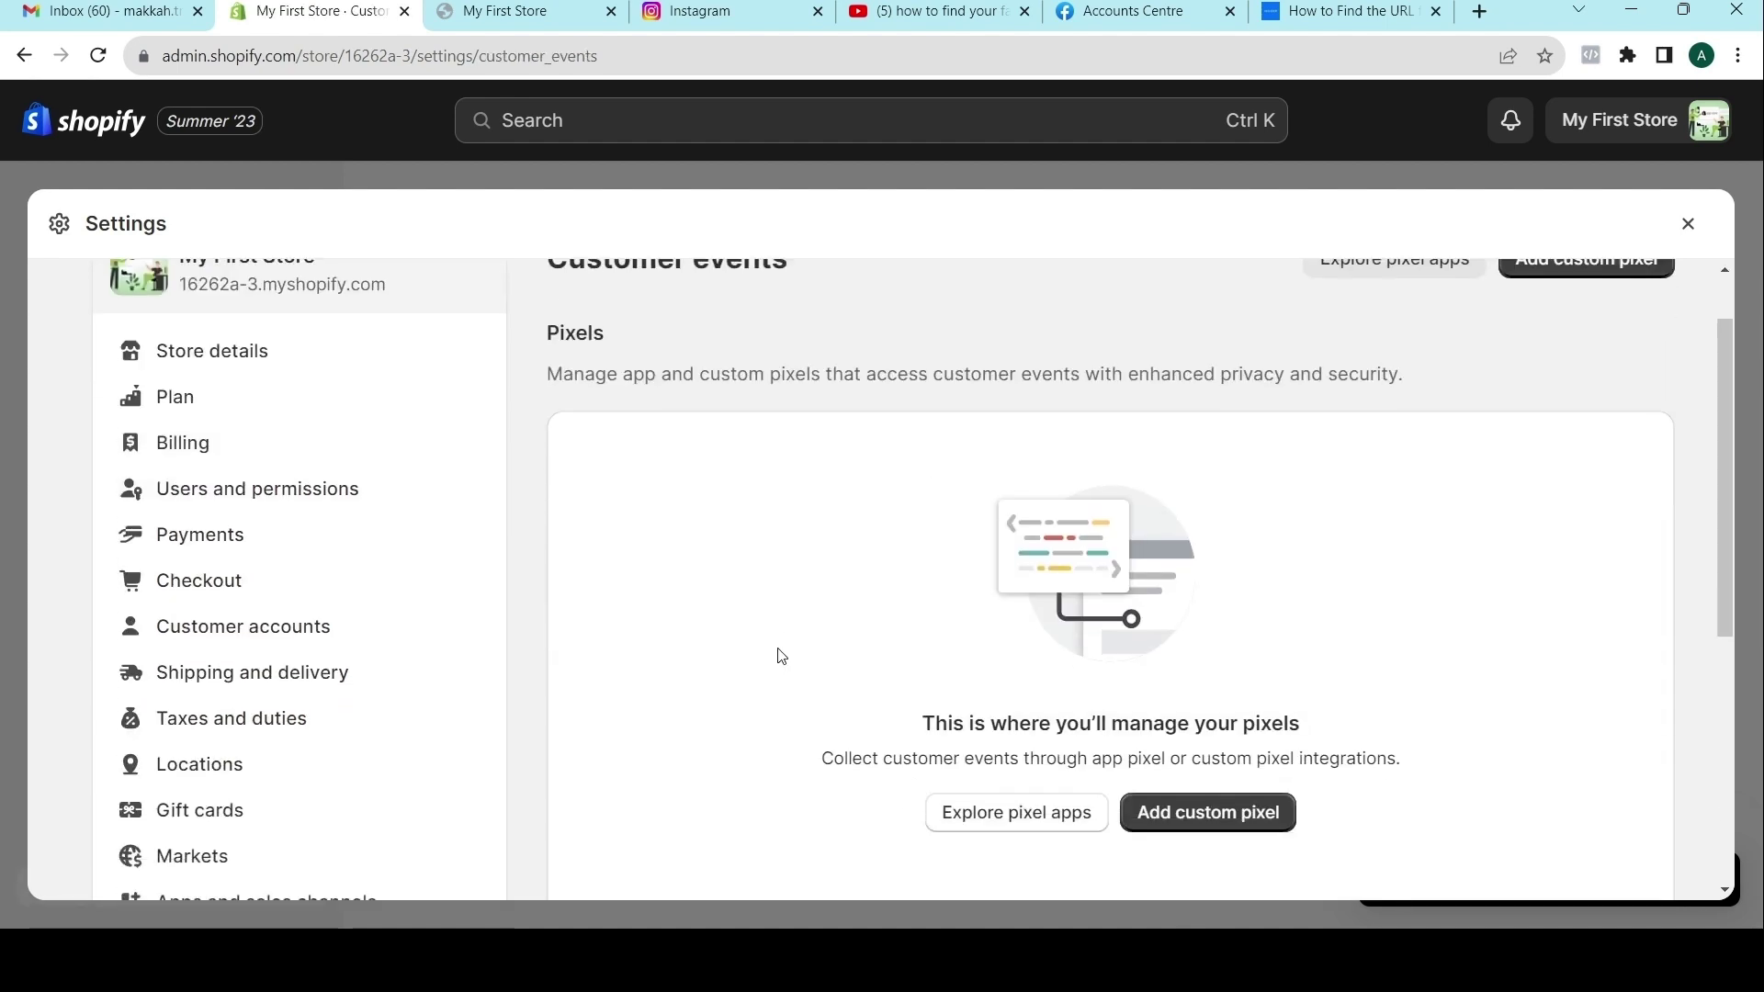
pyautogui.scroll(-3, 777, 655)
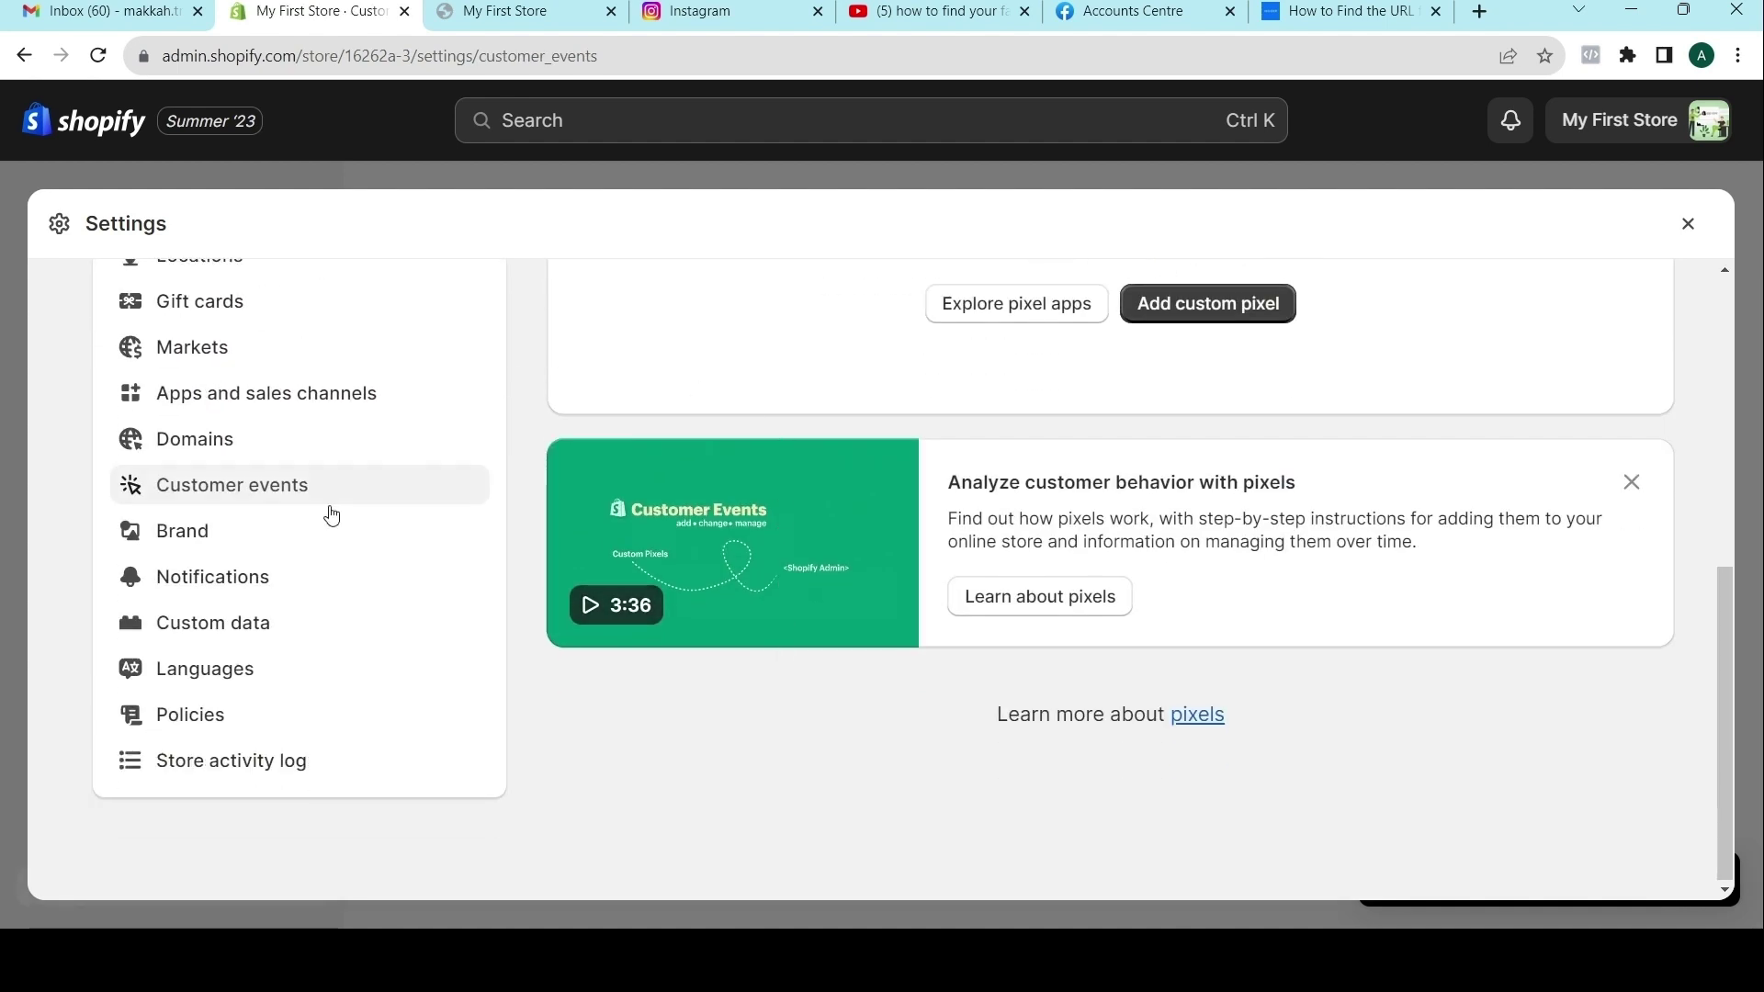
# Open the brand settings and review the sections from logos and colors through cover image and slogan to social links.
pyautogui.click(166, 541)
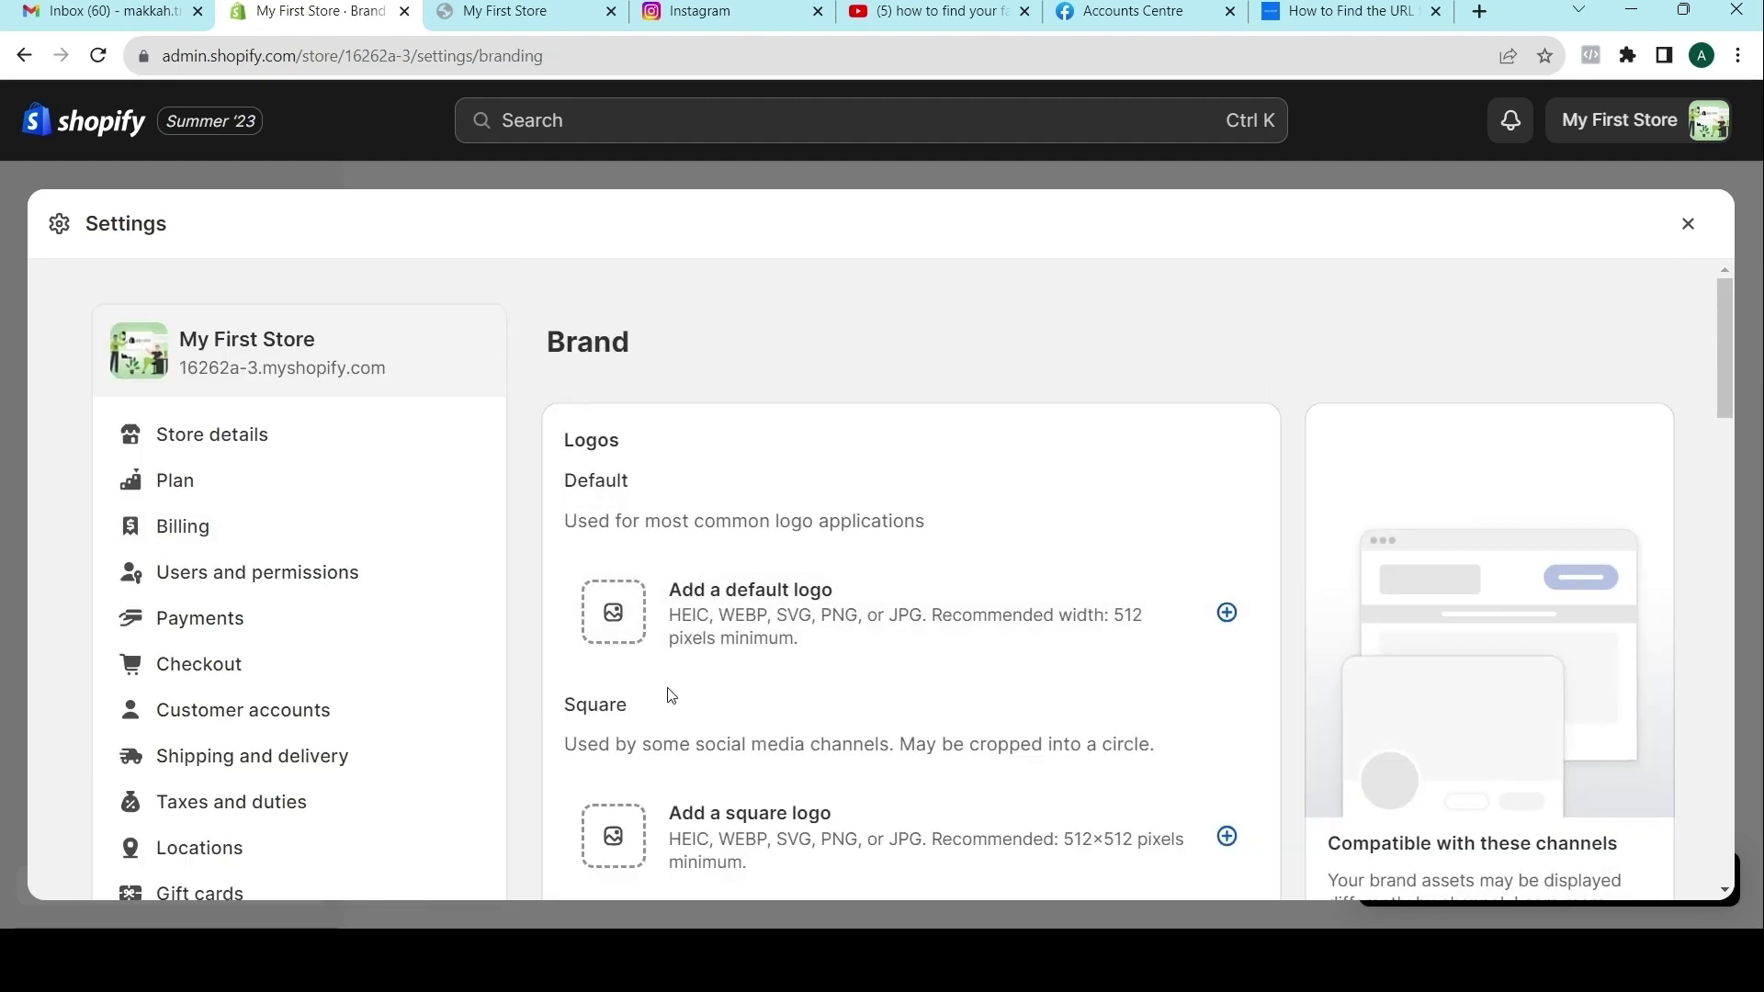
pyautogui.scroll(-3, 660, 646)
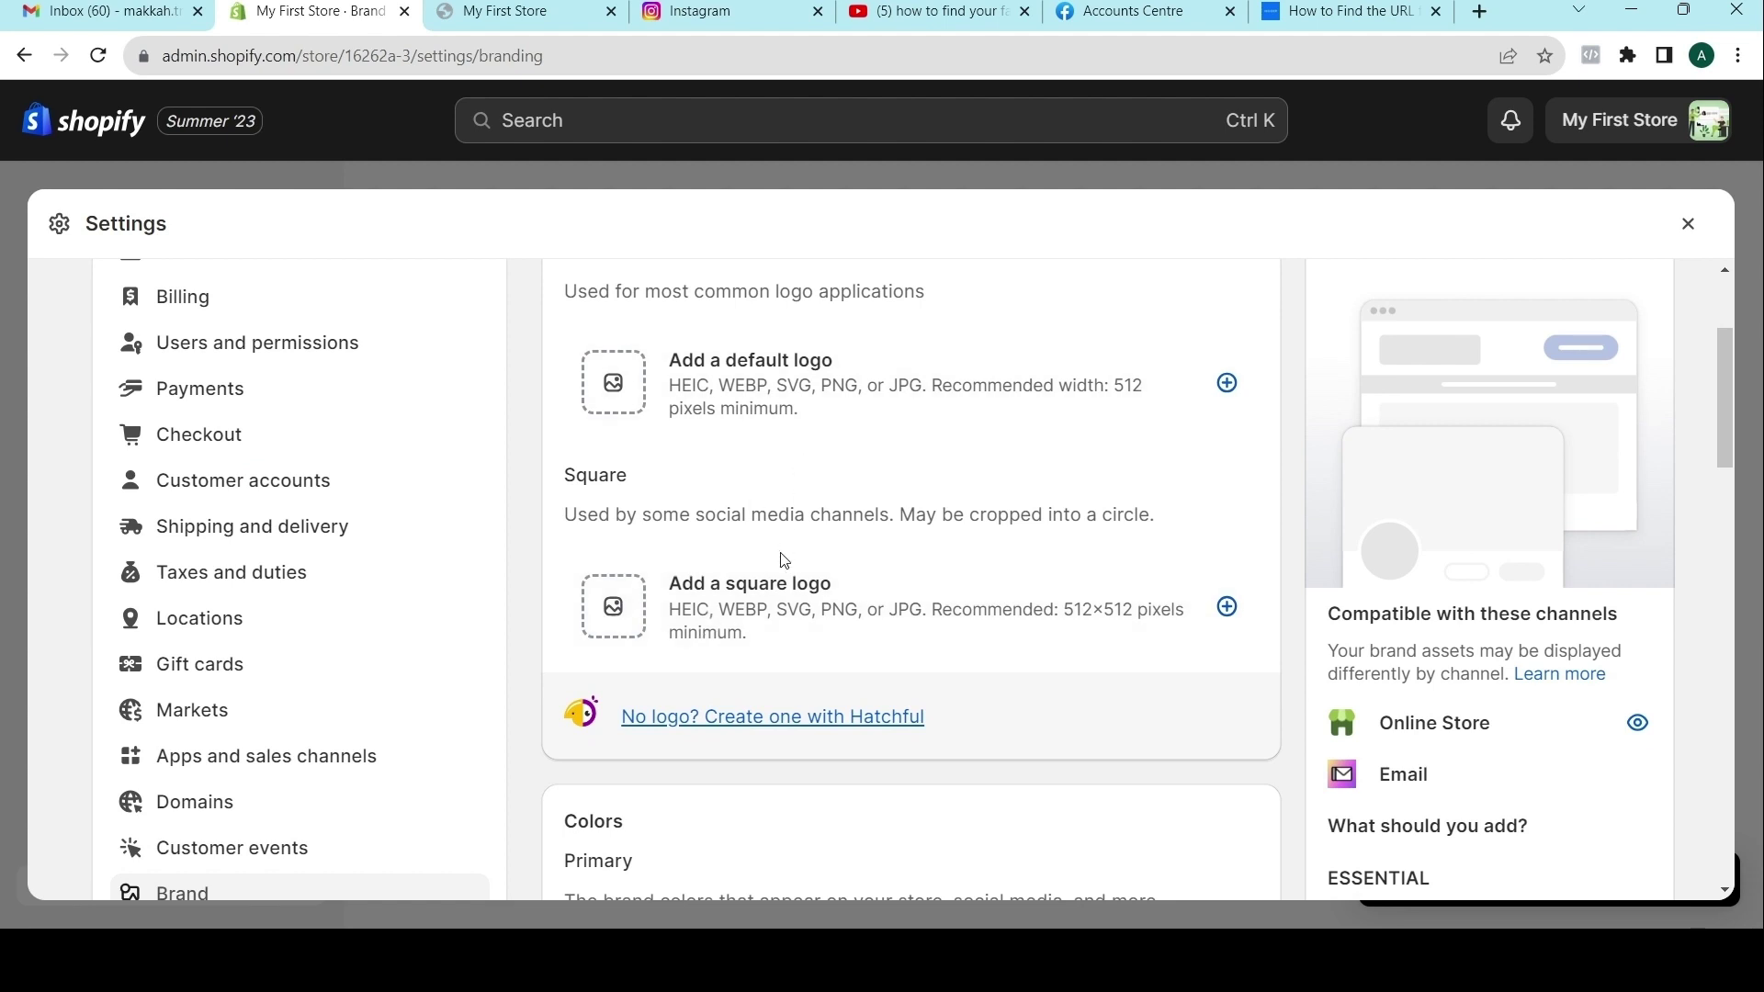
pyautogui.scroll(-5, 783, 564)
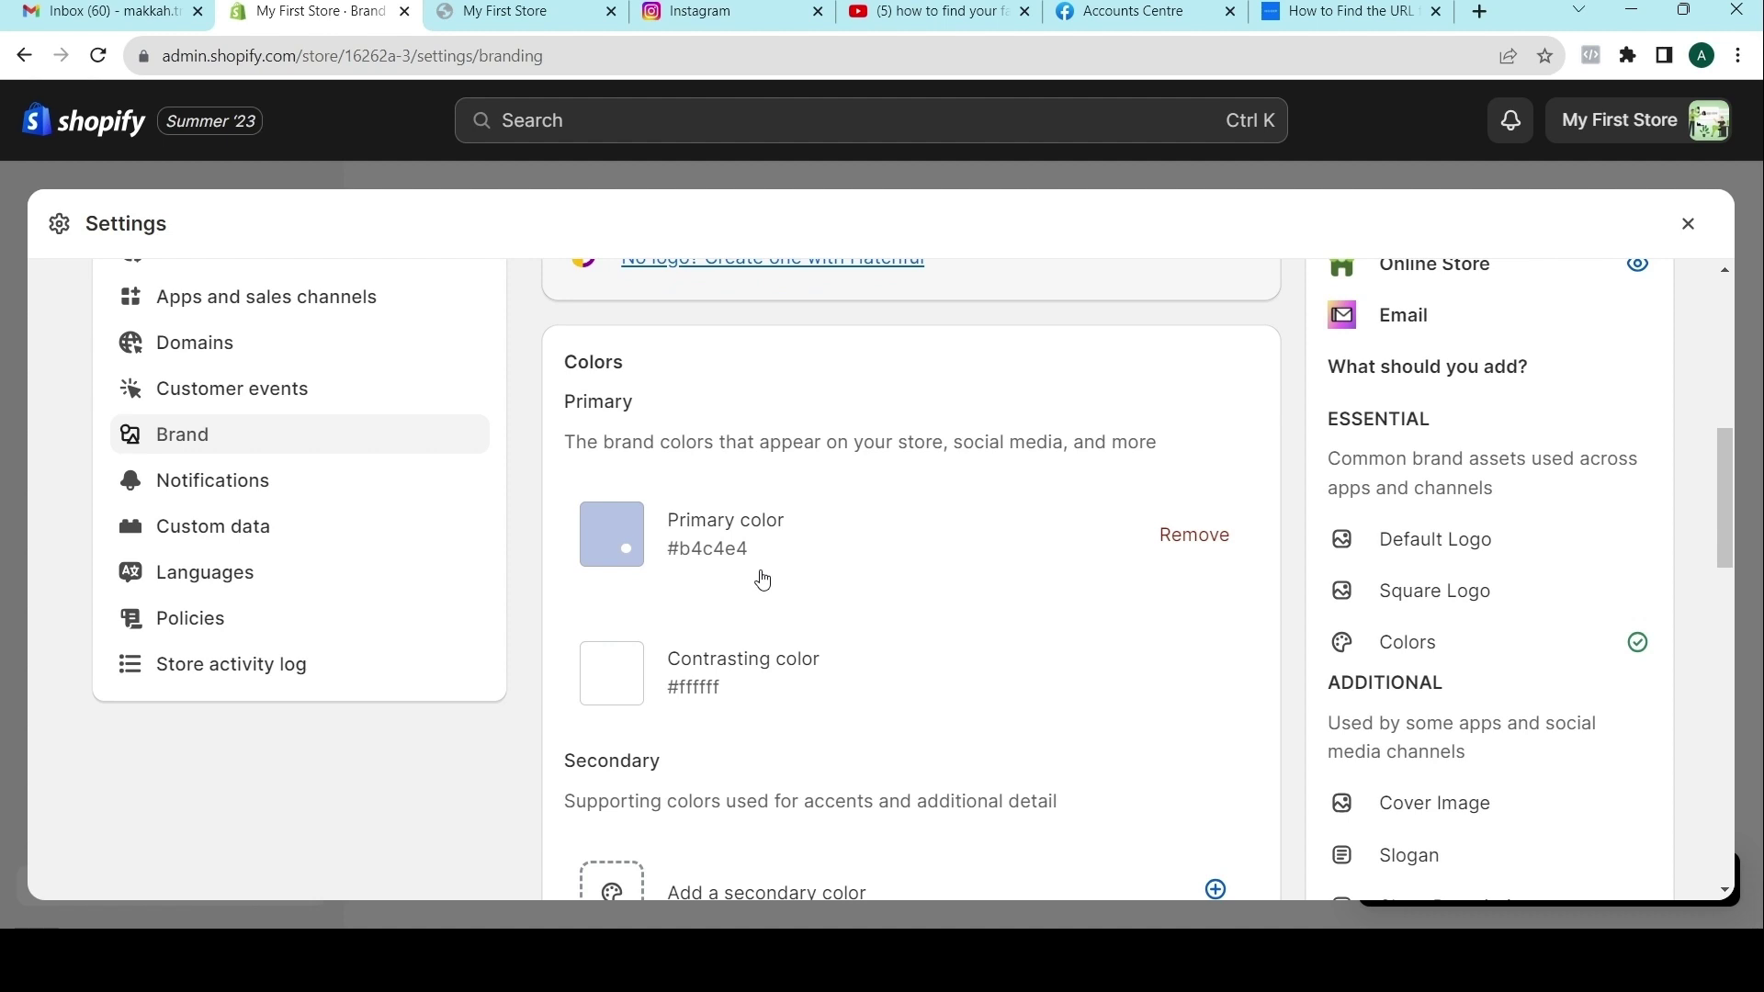
pyautogui.scroll(-4, 759, 570)
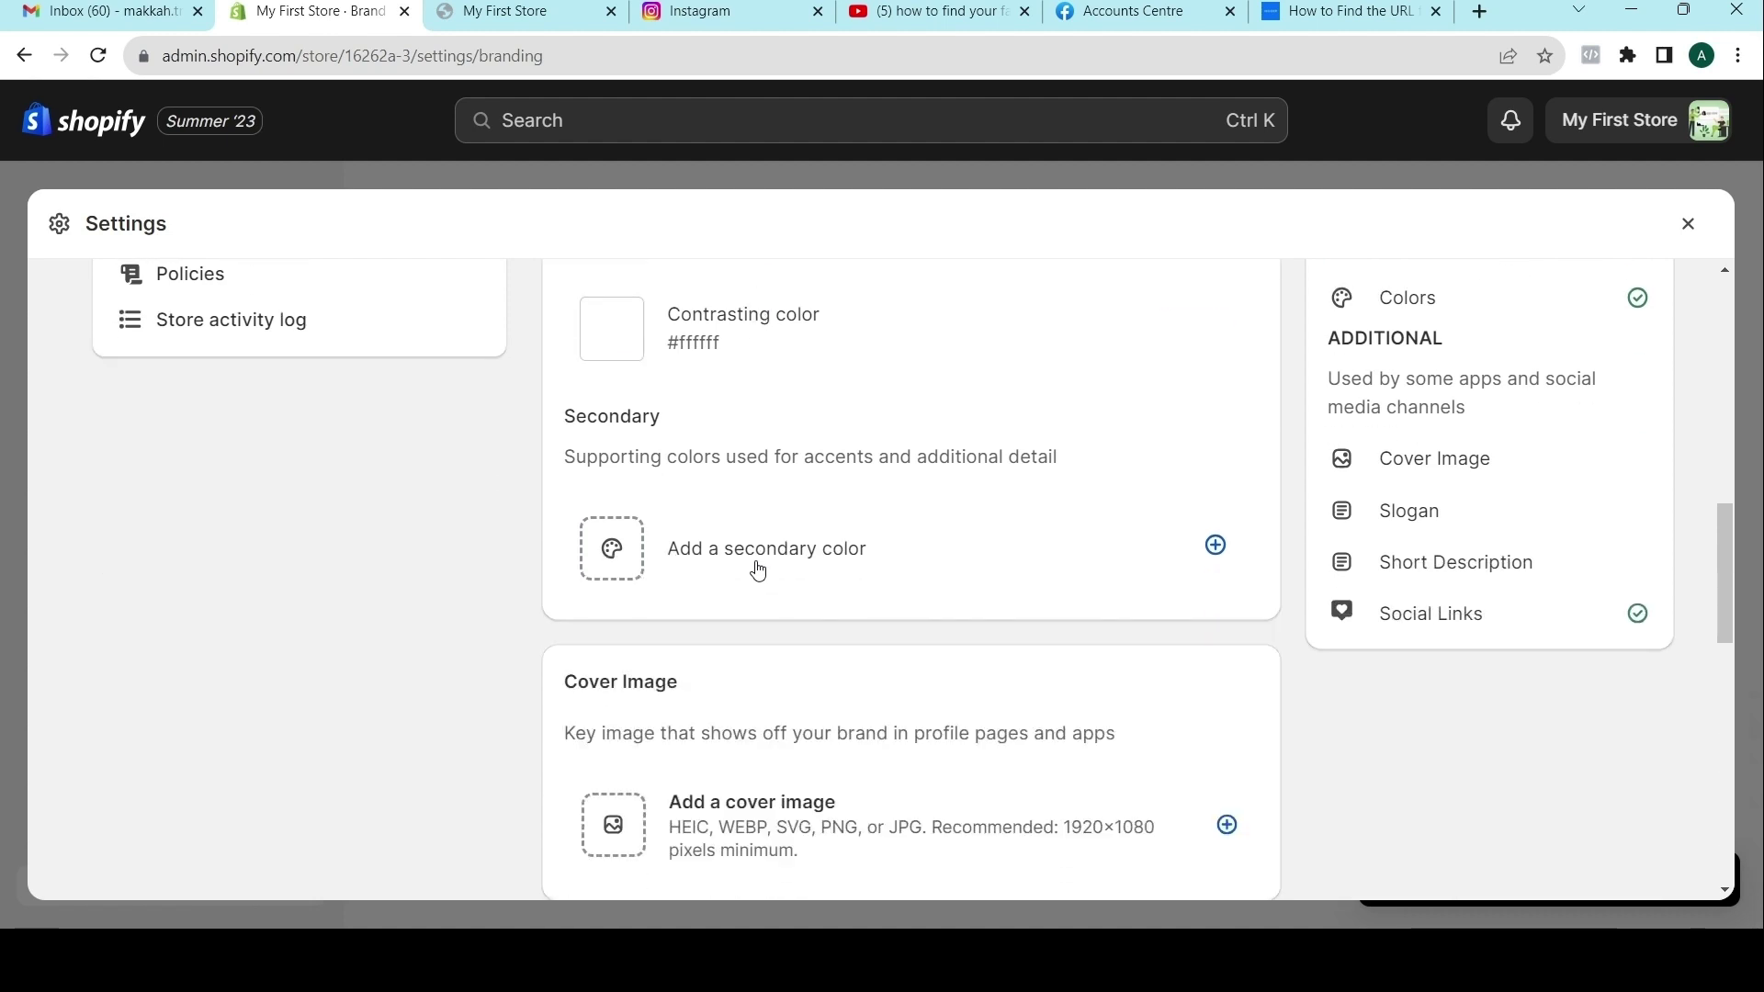
pyautogui.scroll(-4, 607, 598)
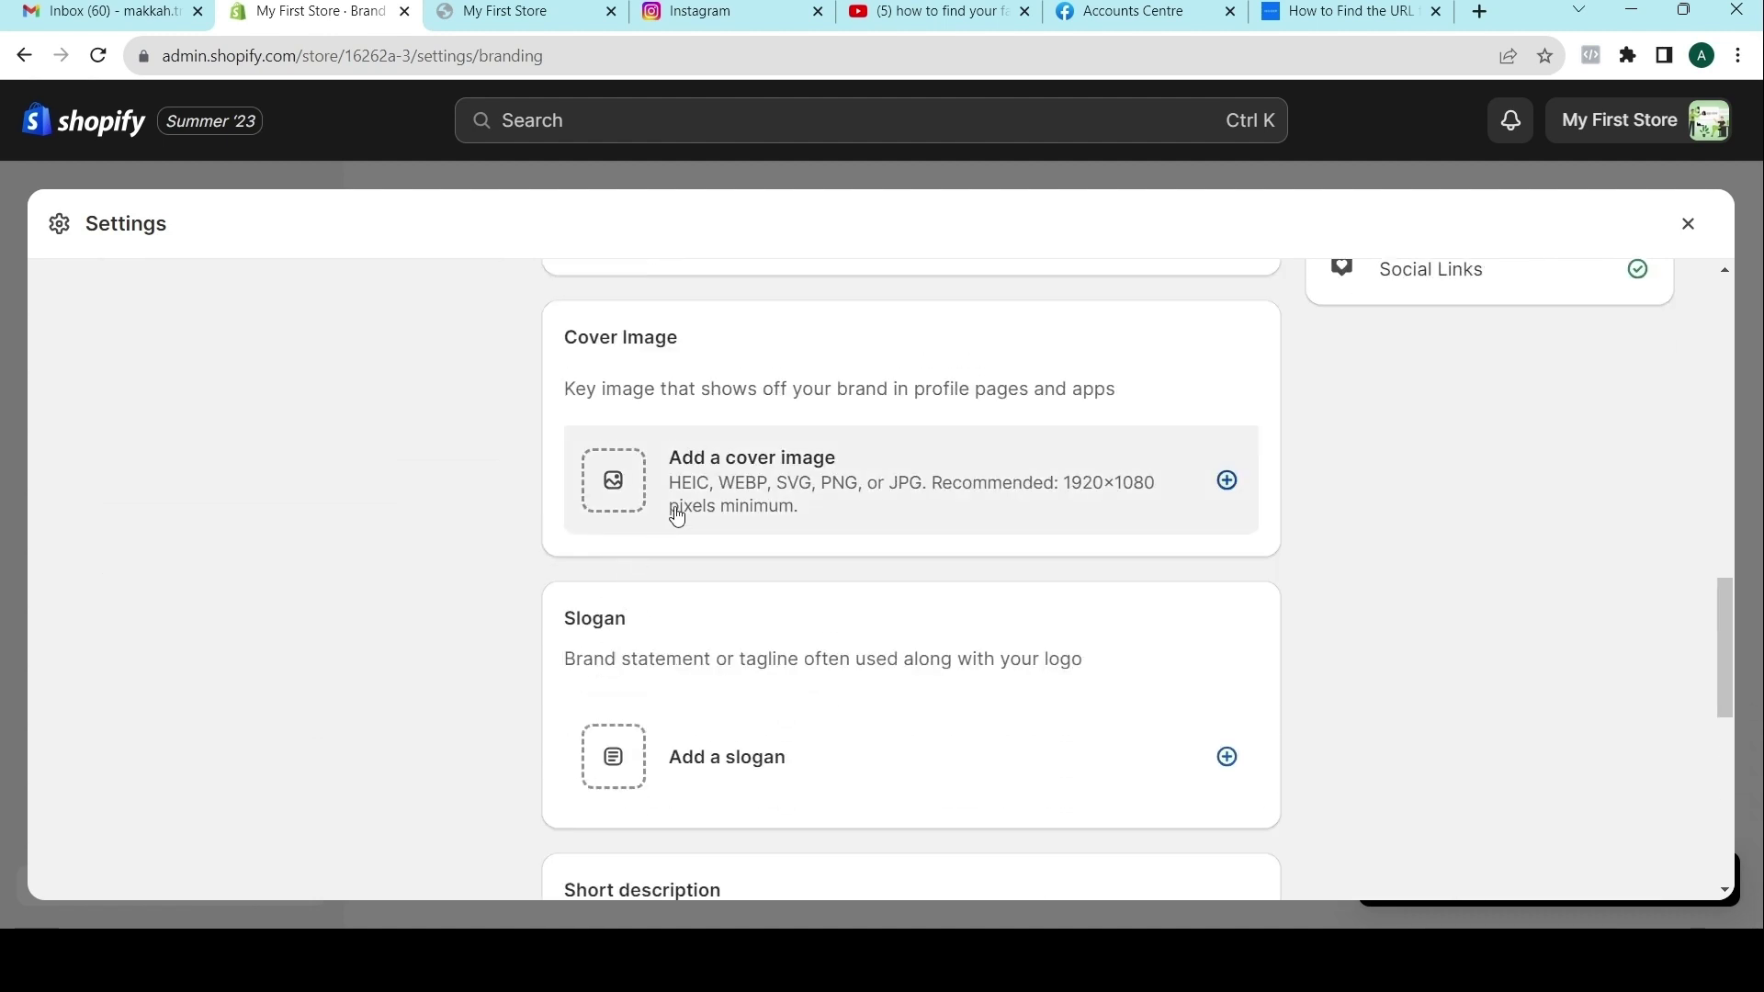
pyautogui.scroll(-8, 678, 505)
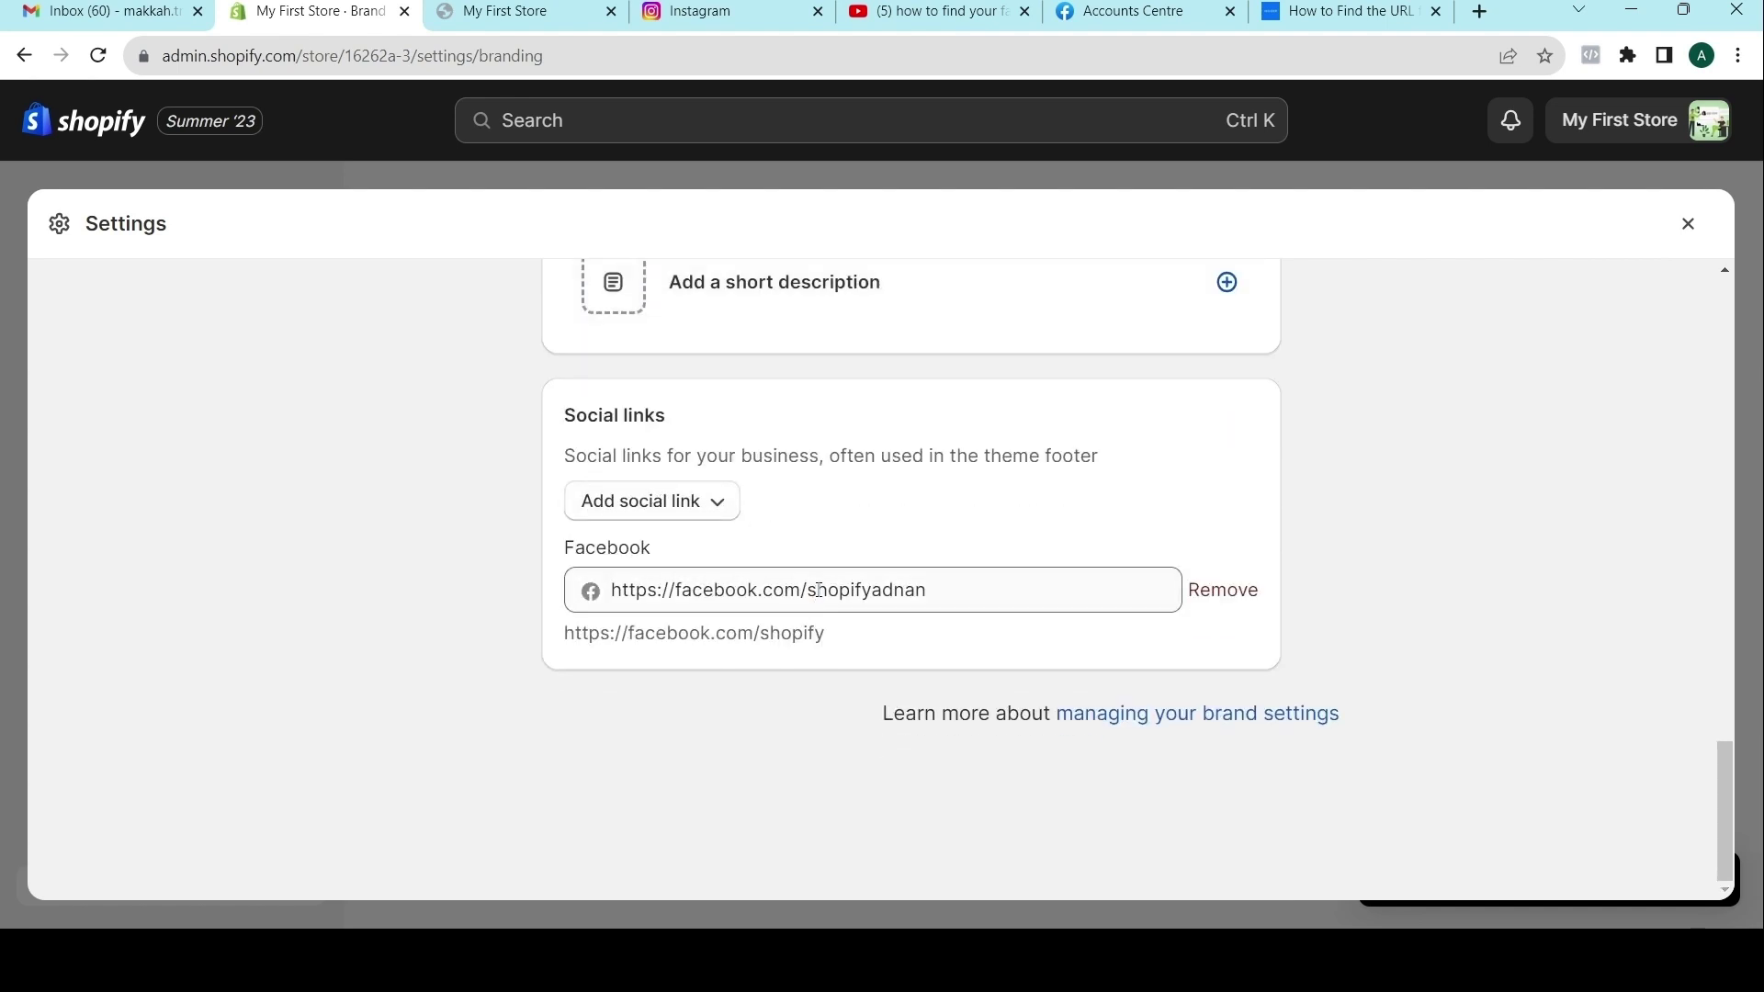
# Open the notifications settings and view the email template, sender email and order notification sections.
pyautogui.scroll(15, 818, 598)
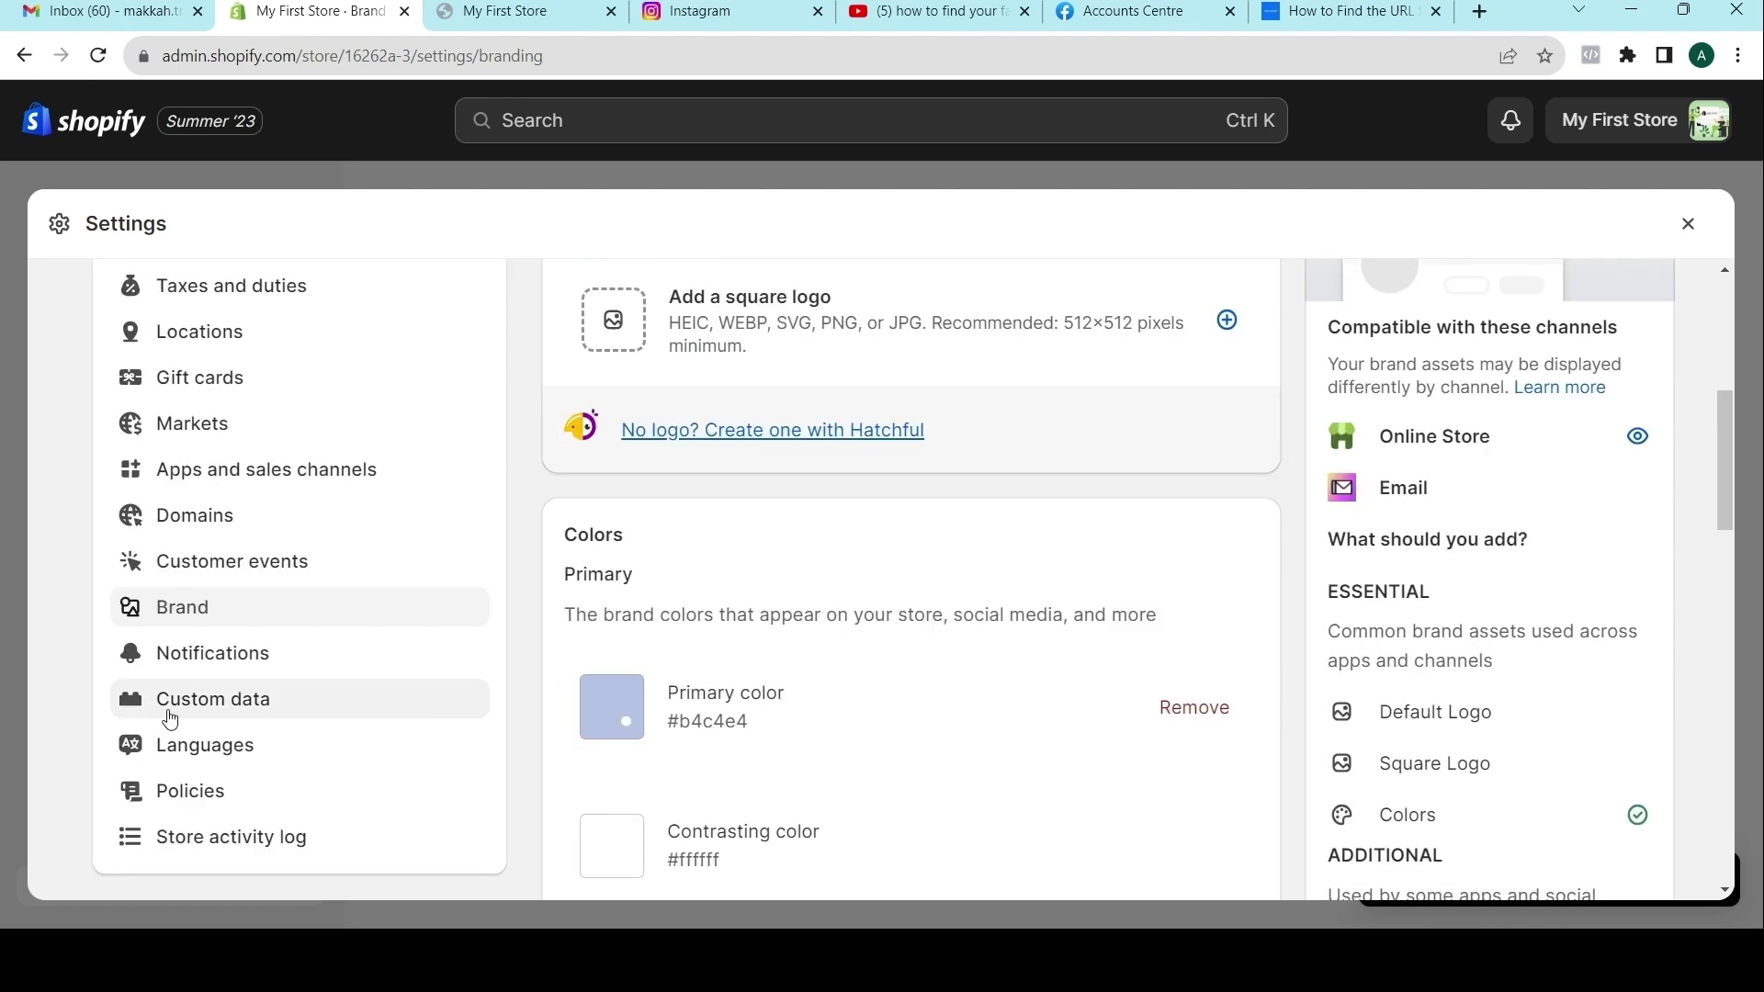
pyautogui.click(230, 655)
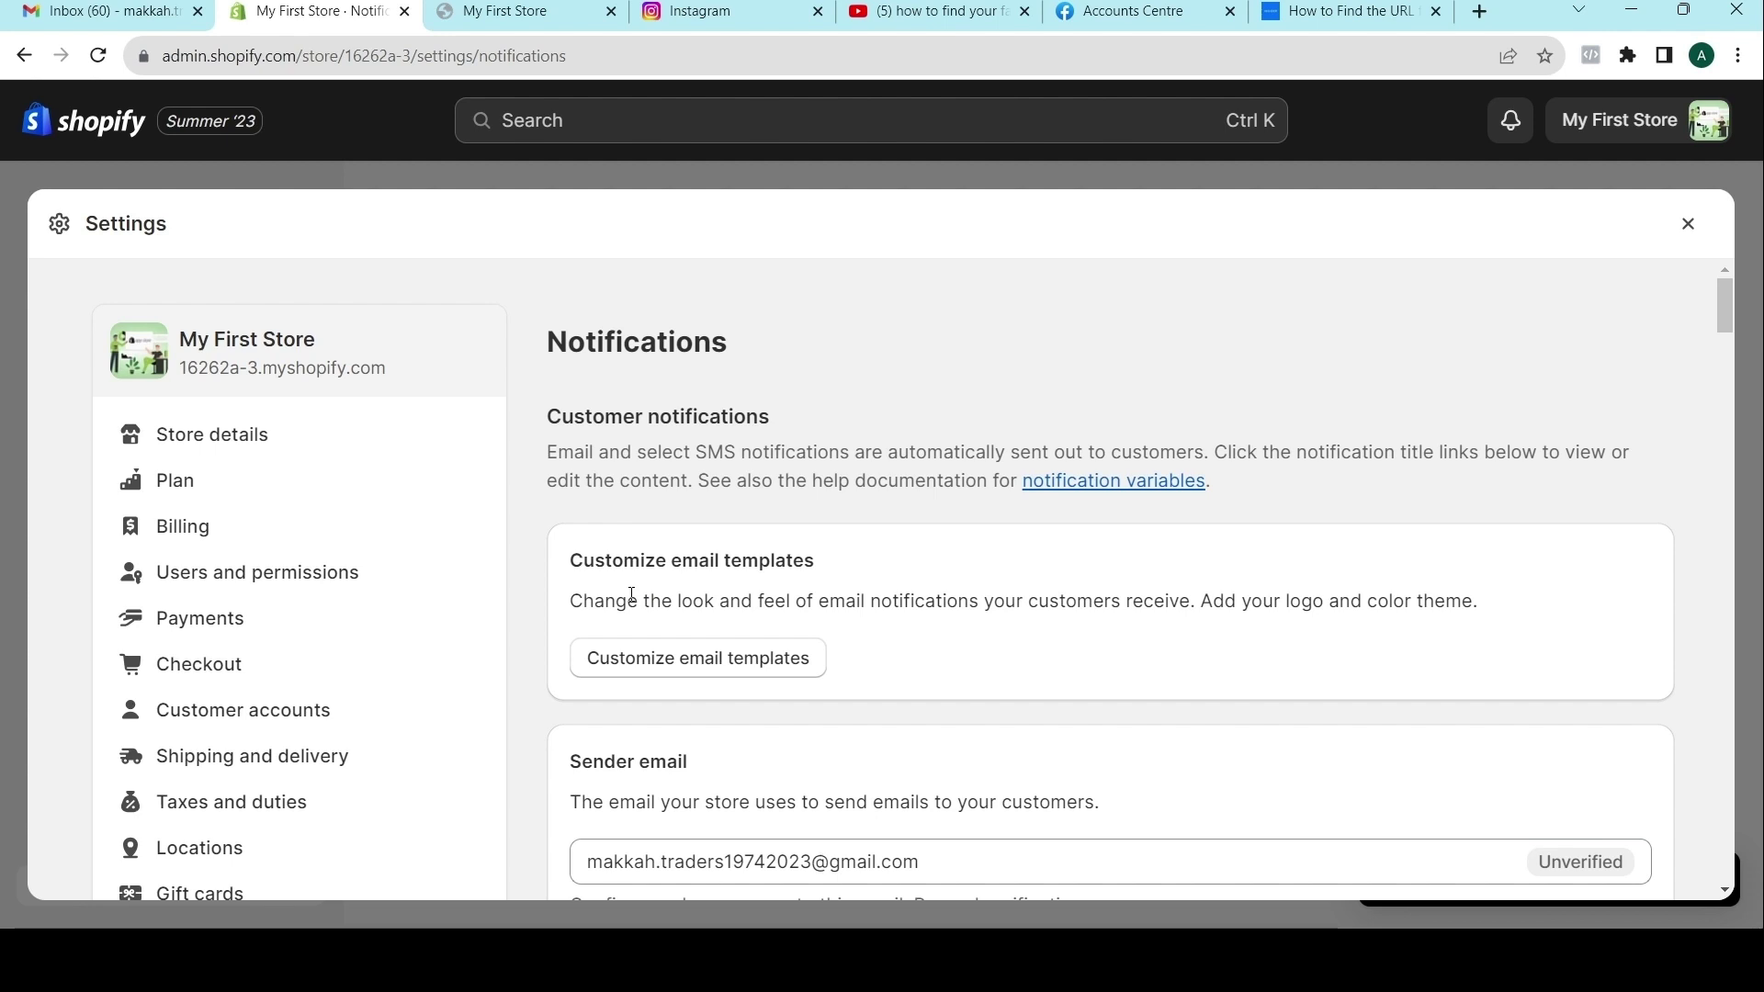
pyautogui.scroll(-6, 633, 589)
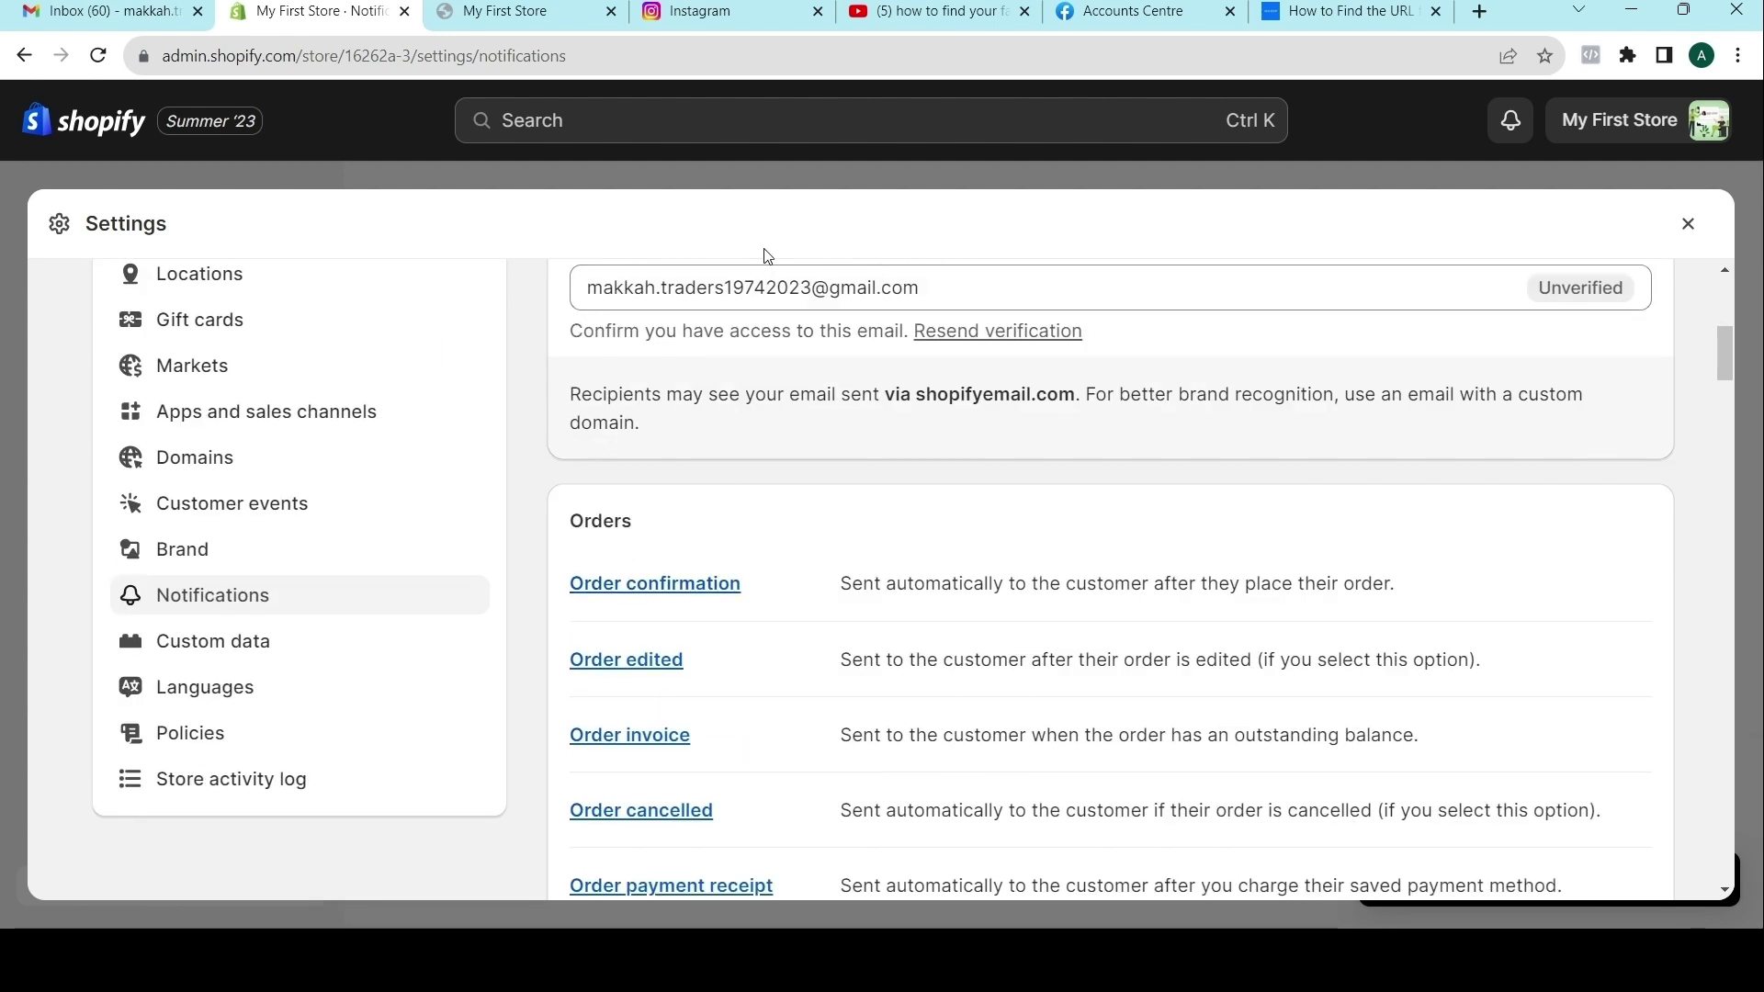
# Open the custom data settings and compare the metafields categories with the metaobjects definitions.
pyautogui.click(221, 651)
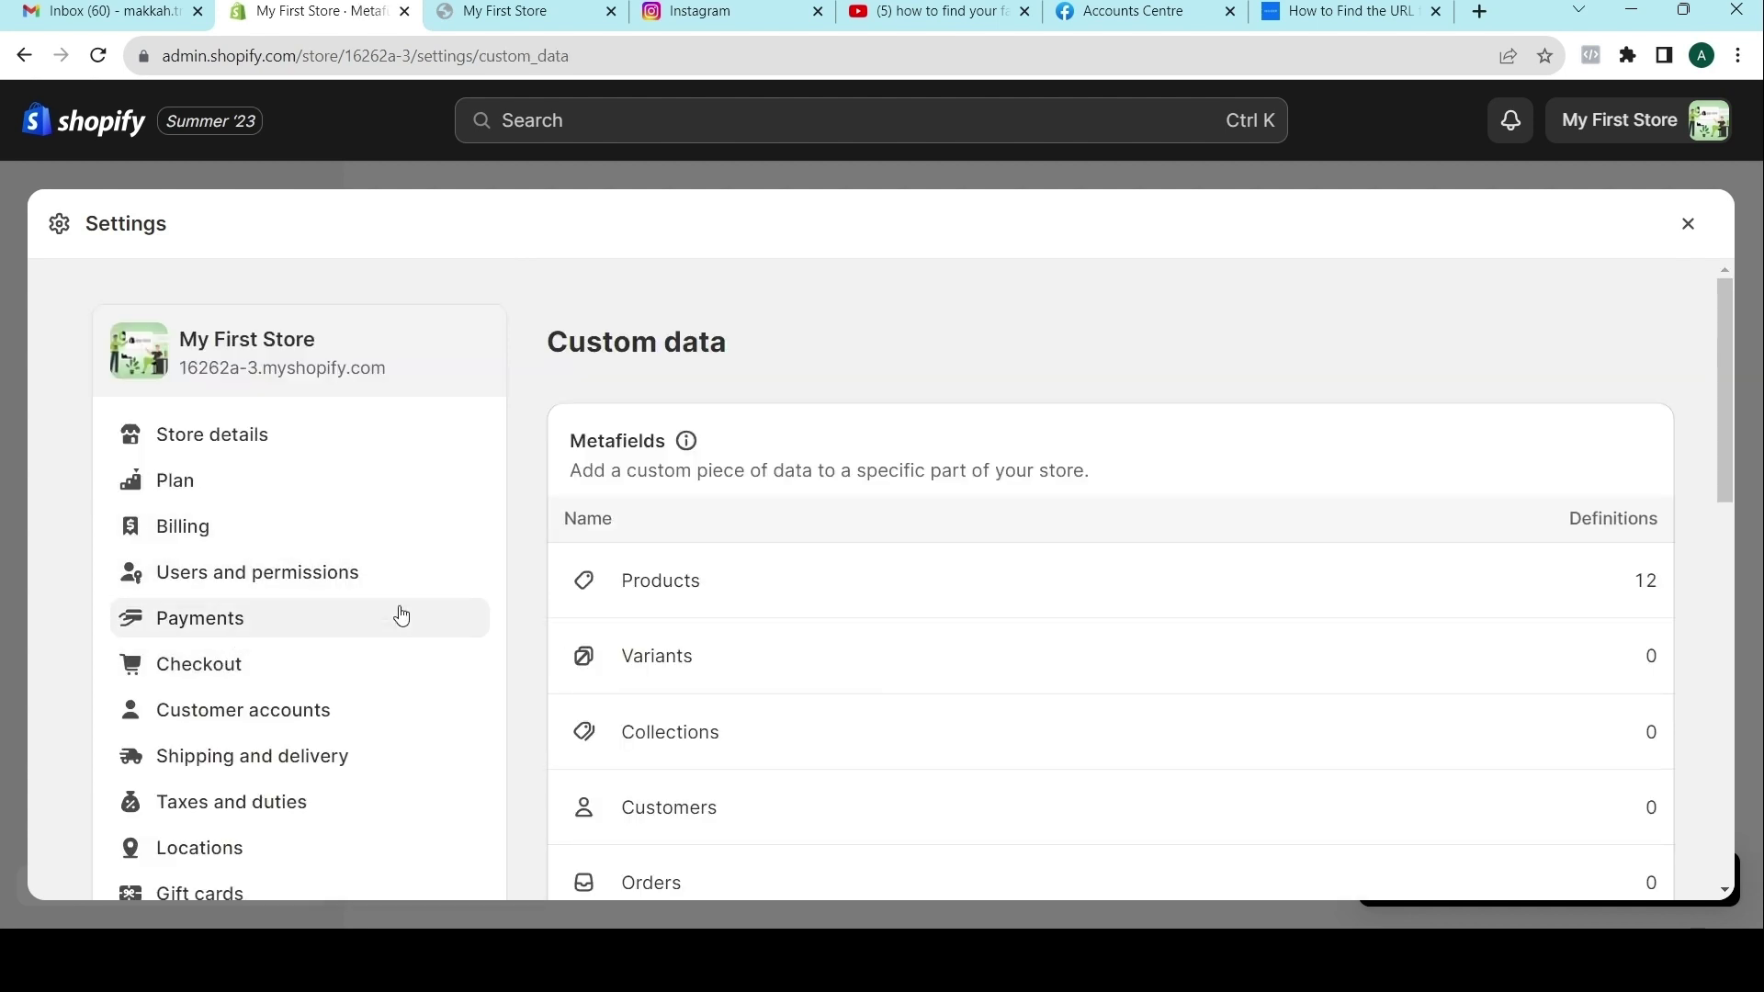
pyautogui.scroll(-8, 327, 661)
pyautogui.scroll(-4, 599, 490)
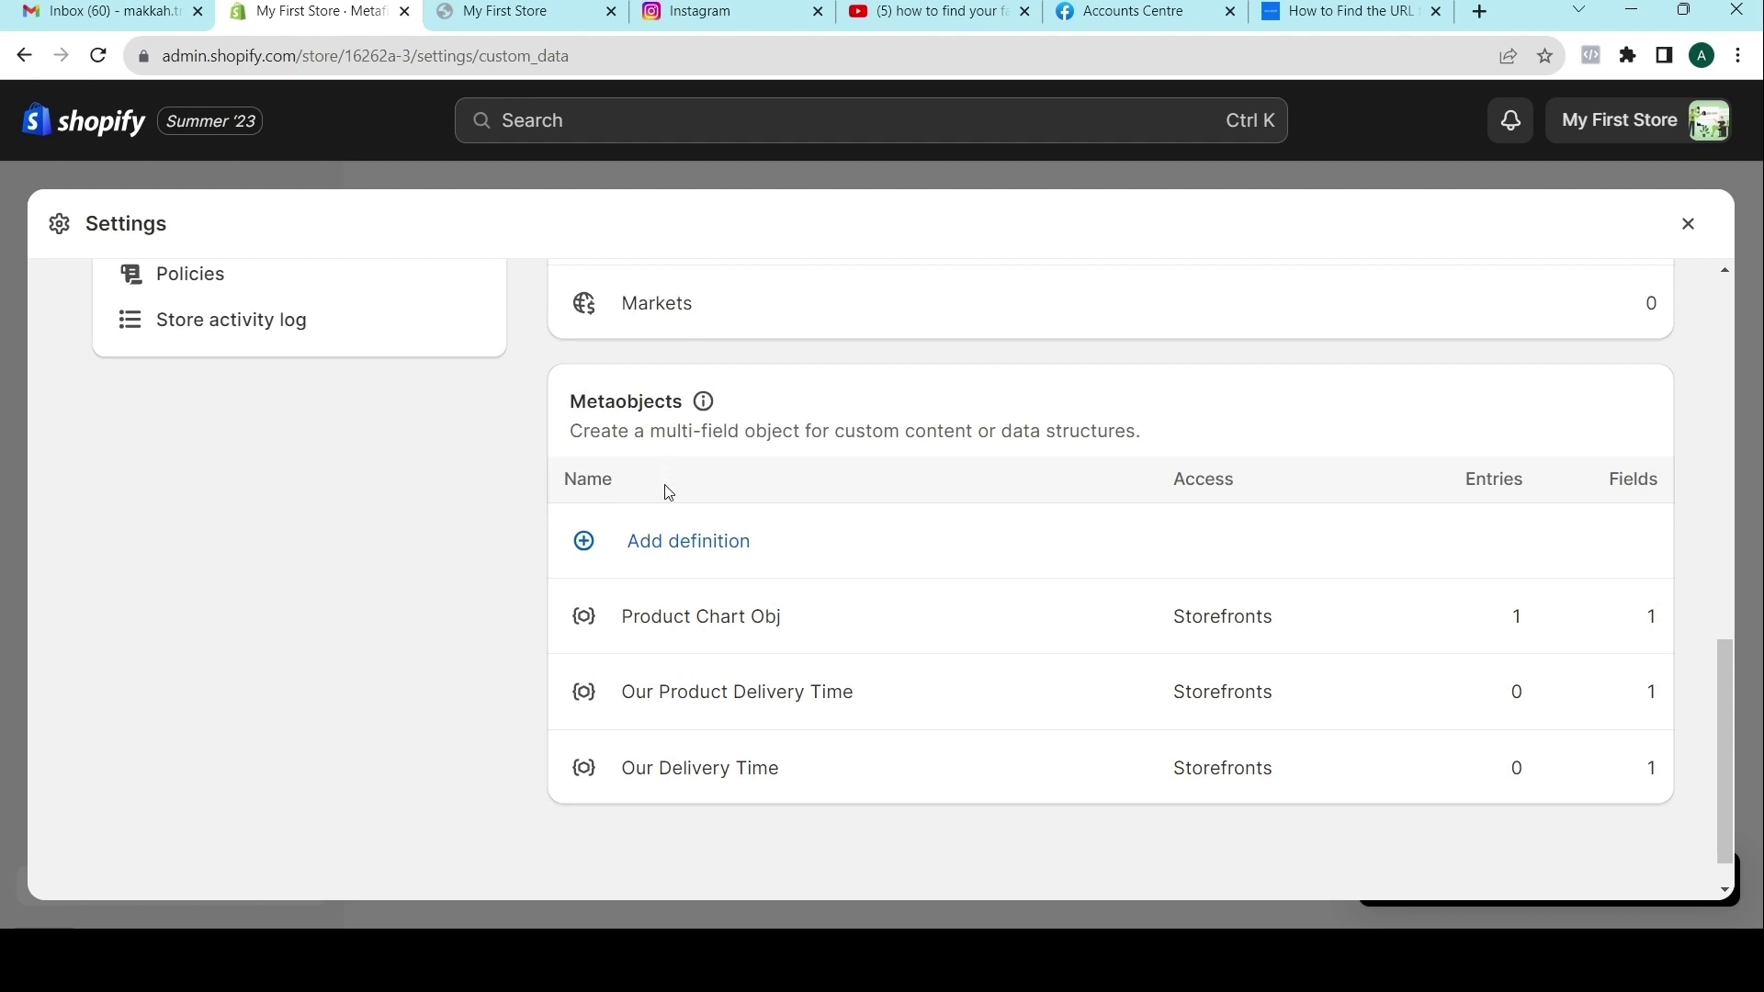
pyautogui.scroll(12, 666, 493)
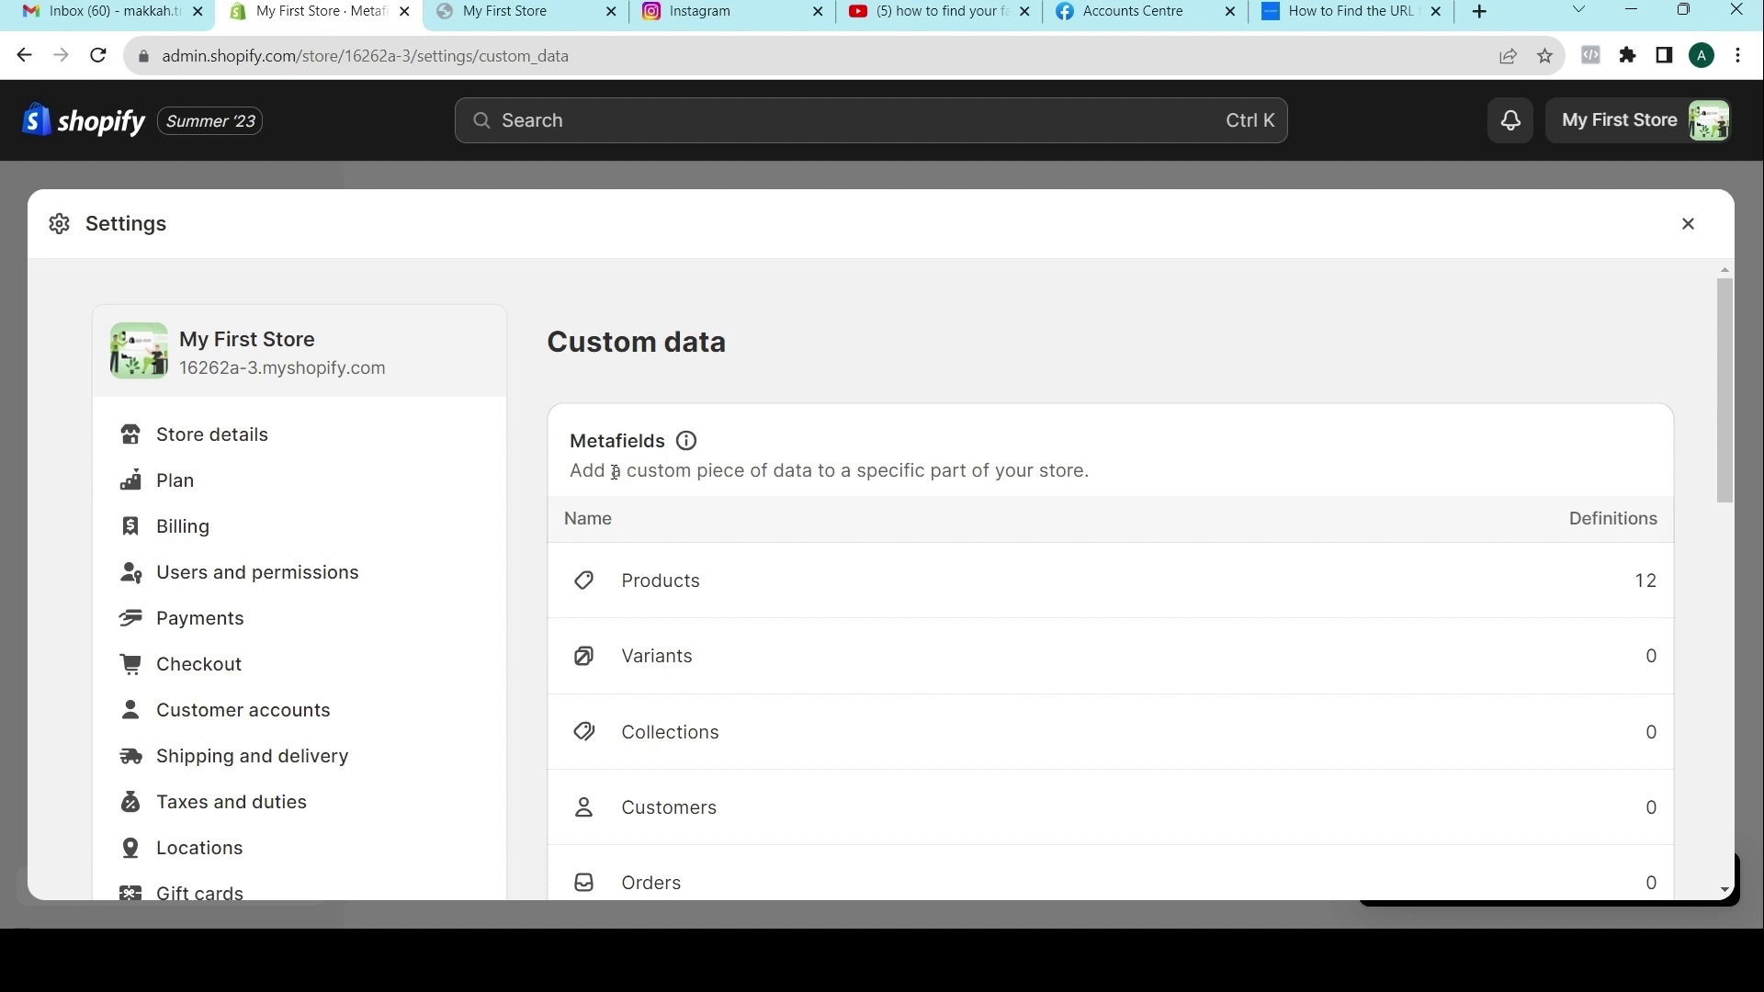
pyautogui.scroll(-10, 605, 595)
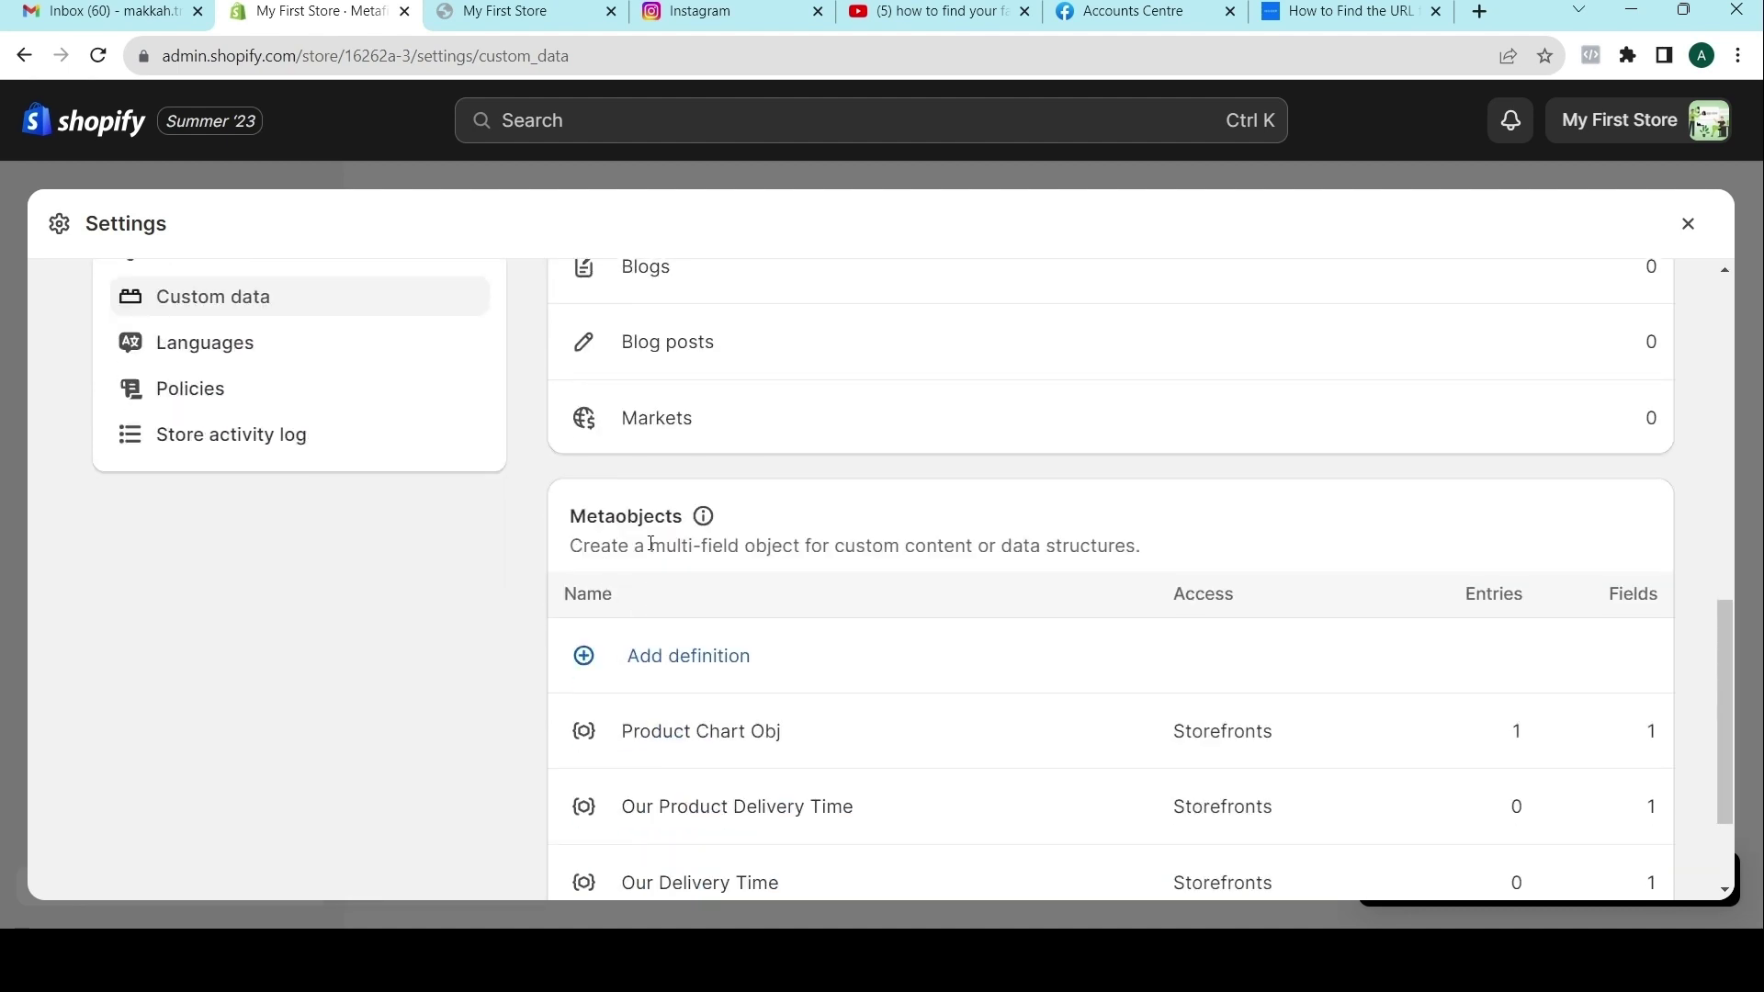
pyautogui.scroll(10, 650, 543)
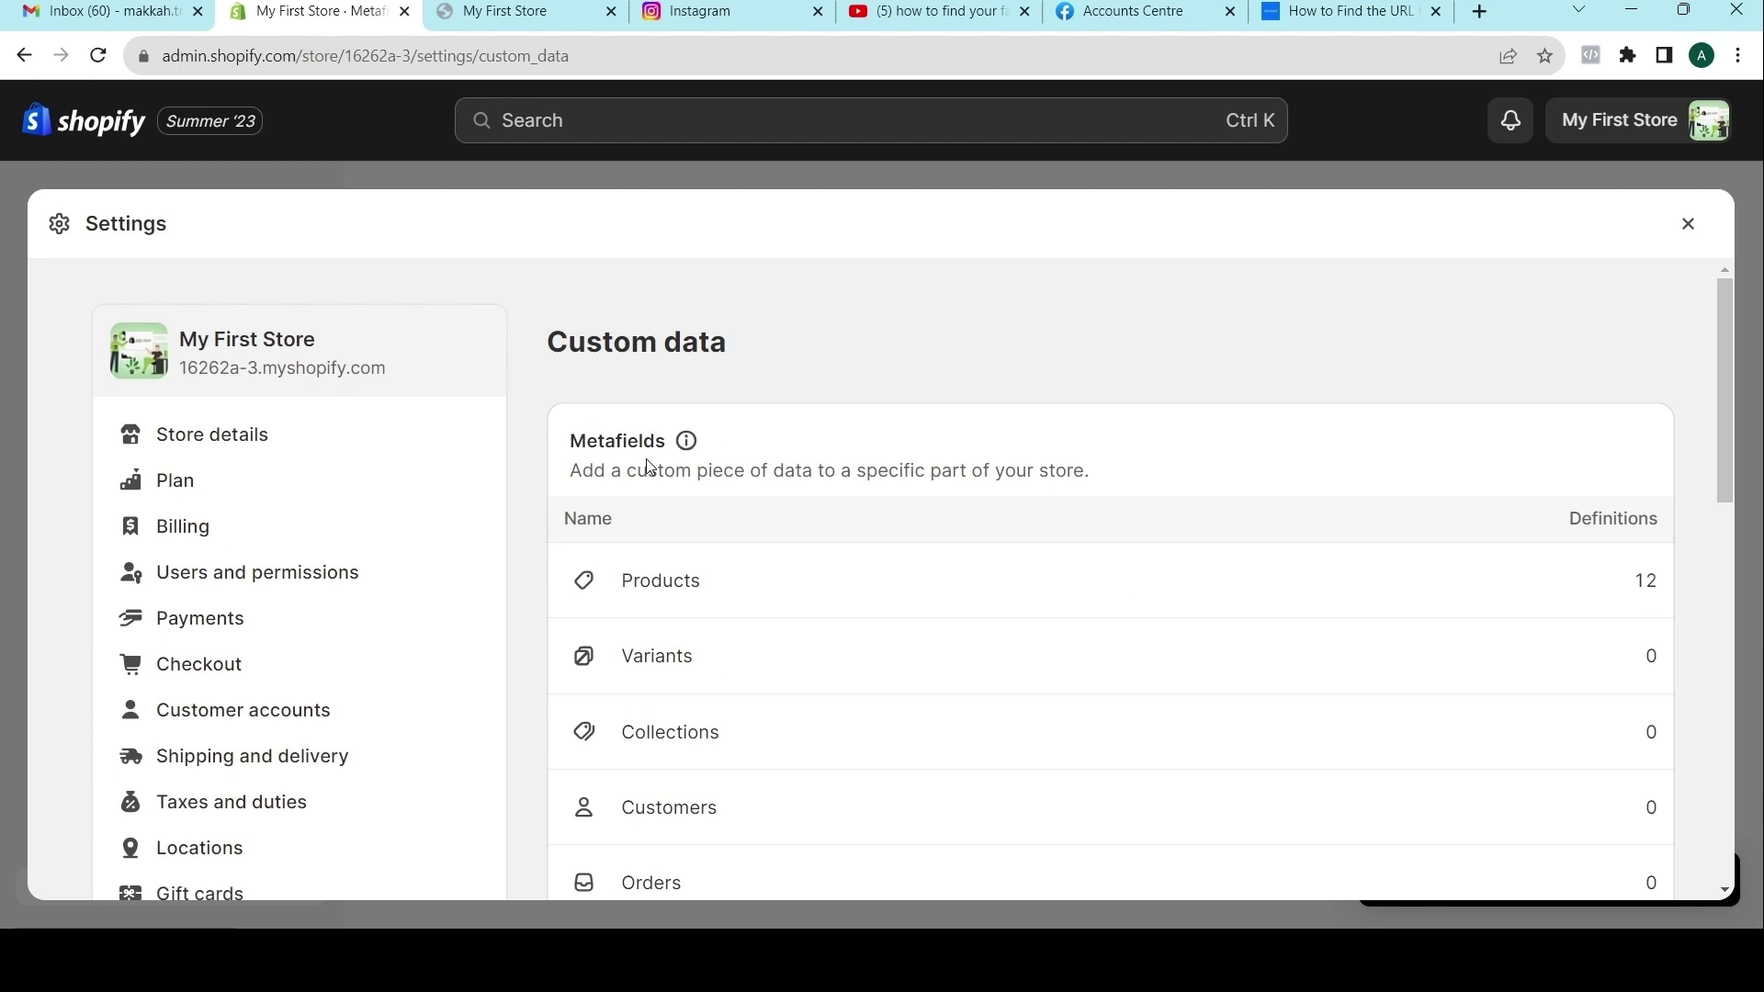
pyautogui.scroll(-10, 567, 613)
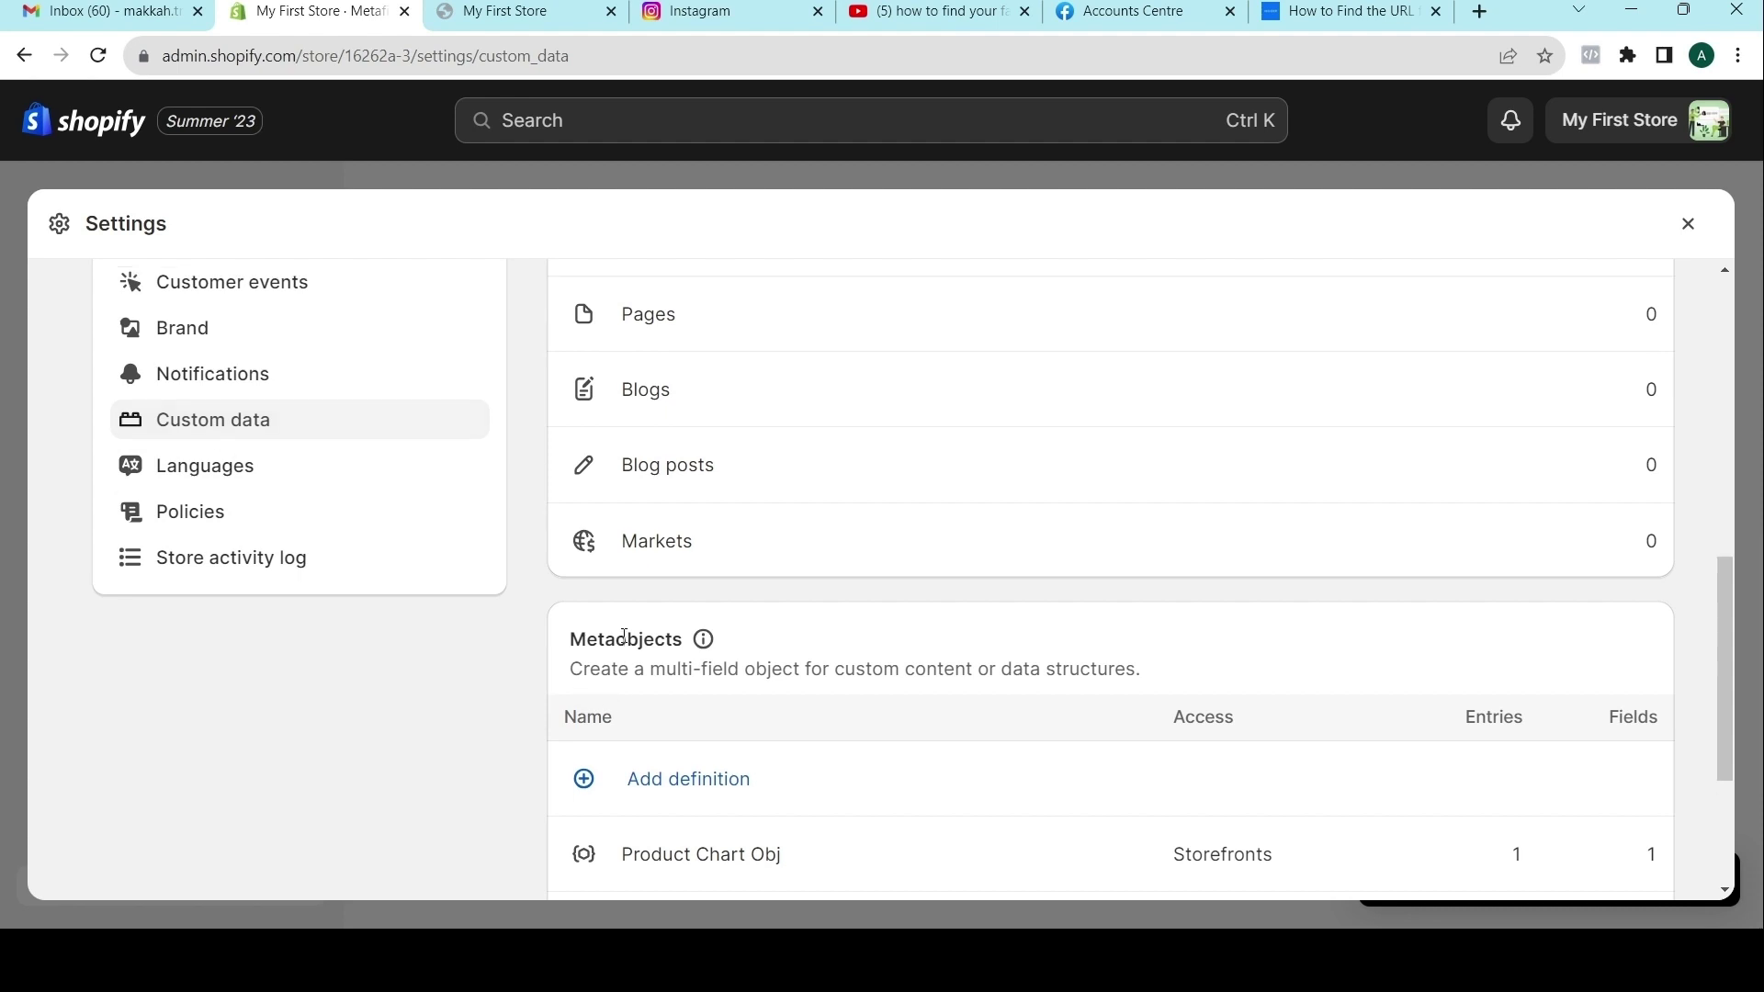
pyautogui.scroll(9, 621, 570)
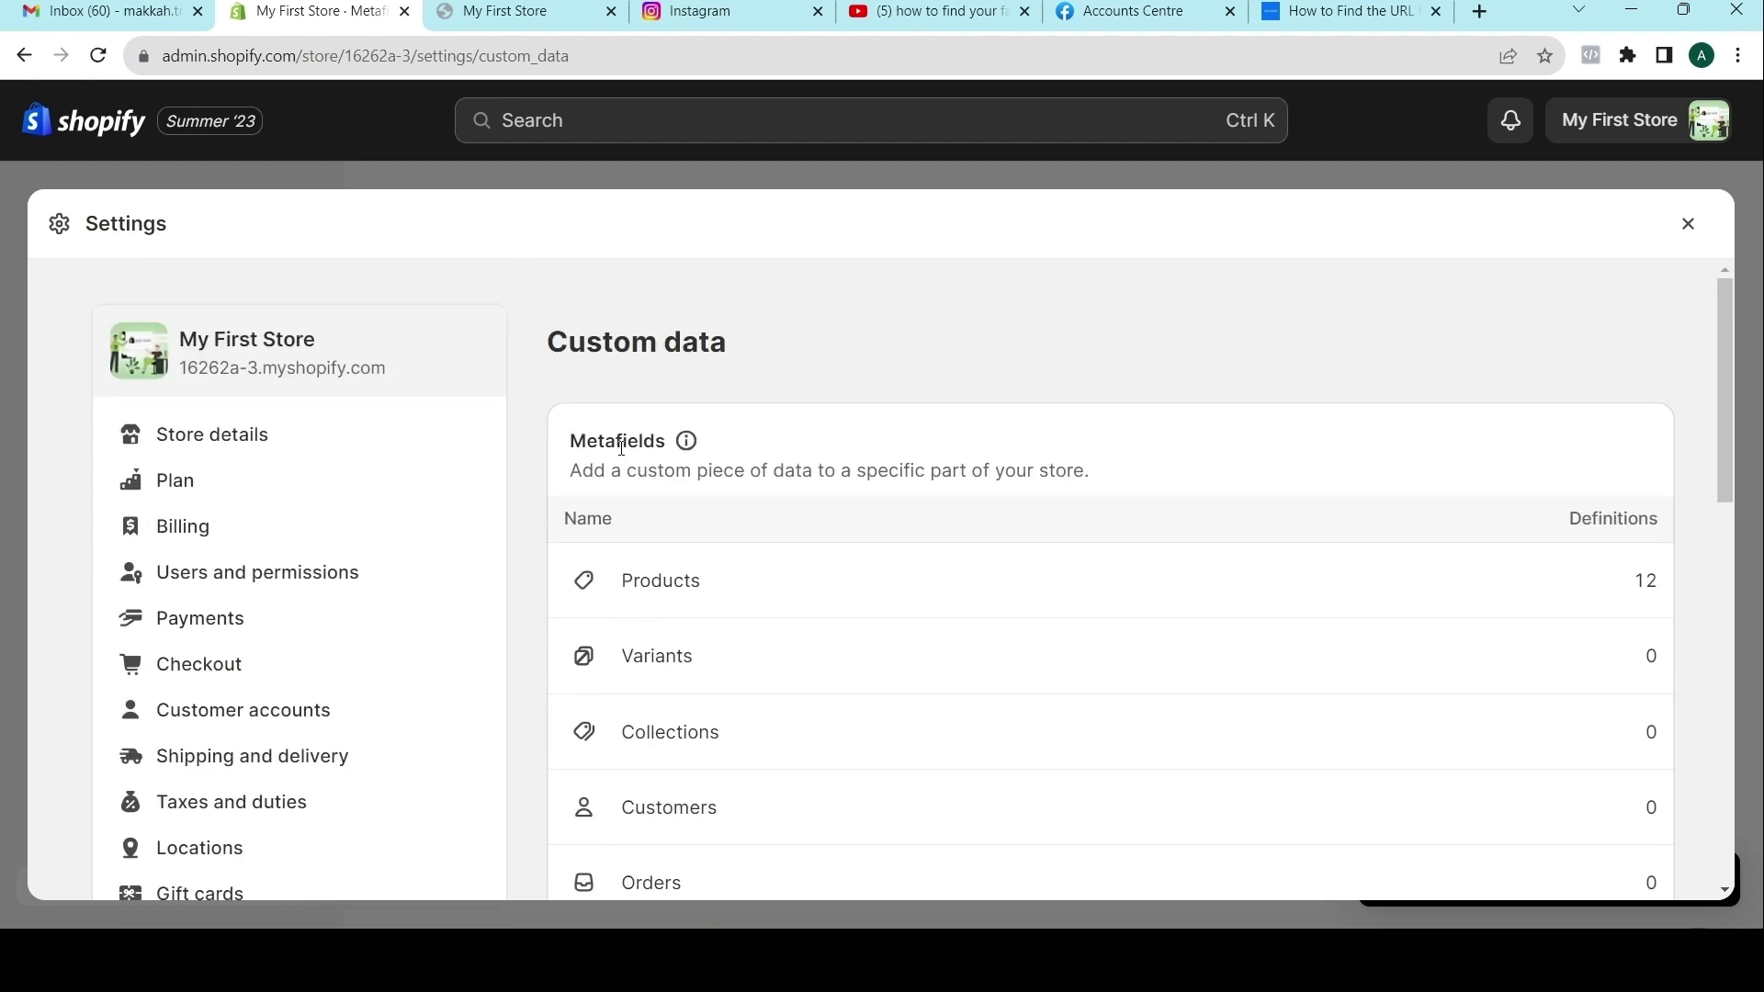
pyautogui.scroll(-9, 382, 785)
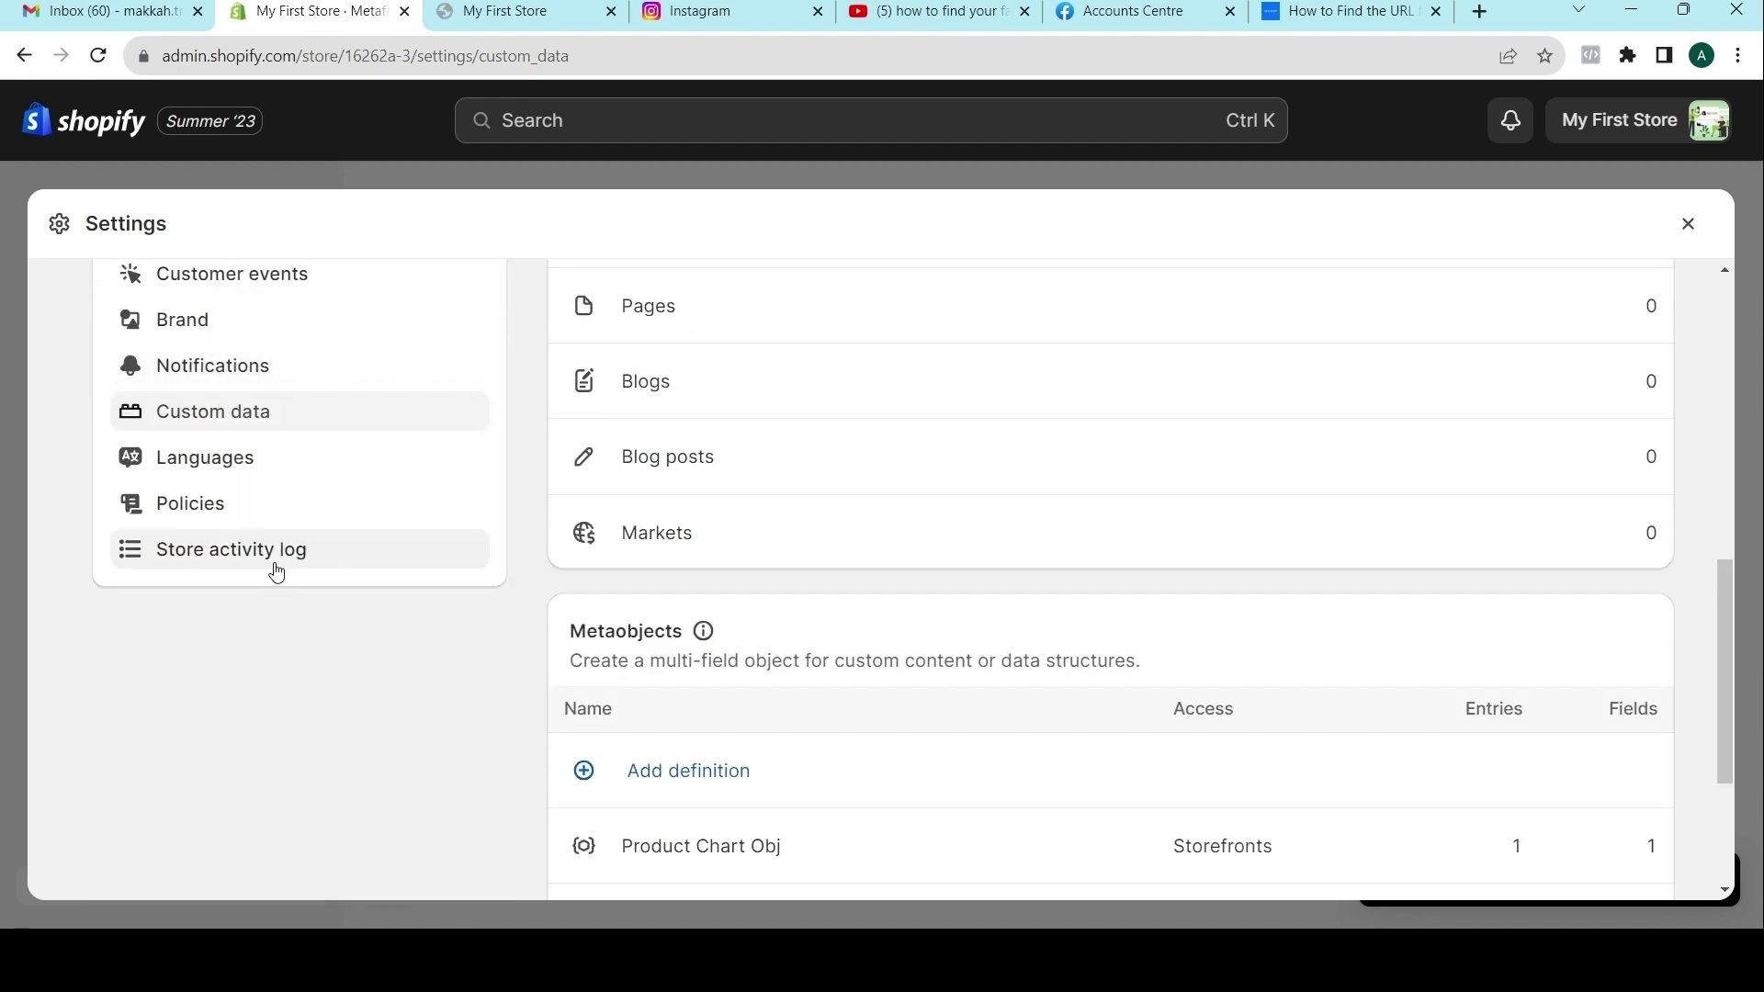
# Open the languages settings and view the add-language option, published languages and the Translate & Adapt app.
pyautogui.click(179, 459)
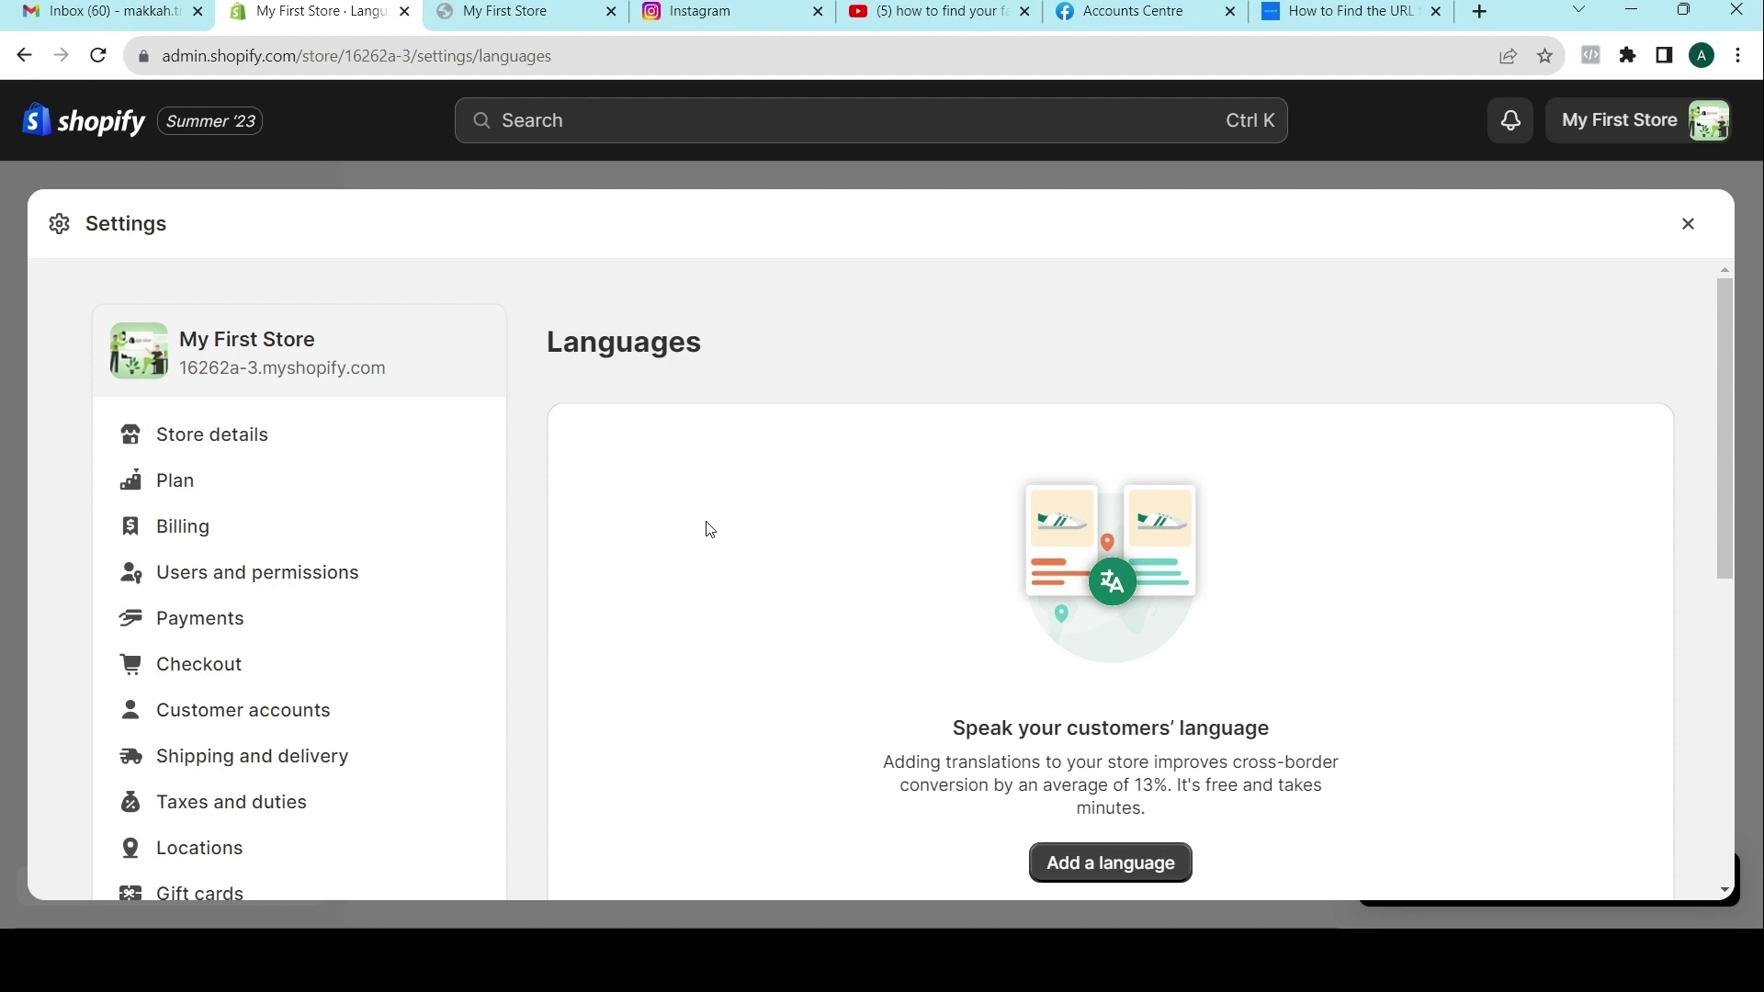
pyautogui.scroll(-7, 710, 530)
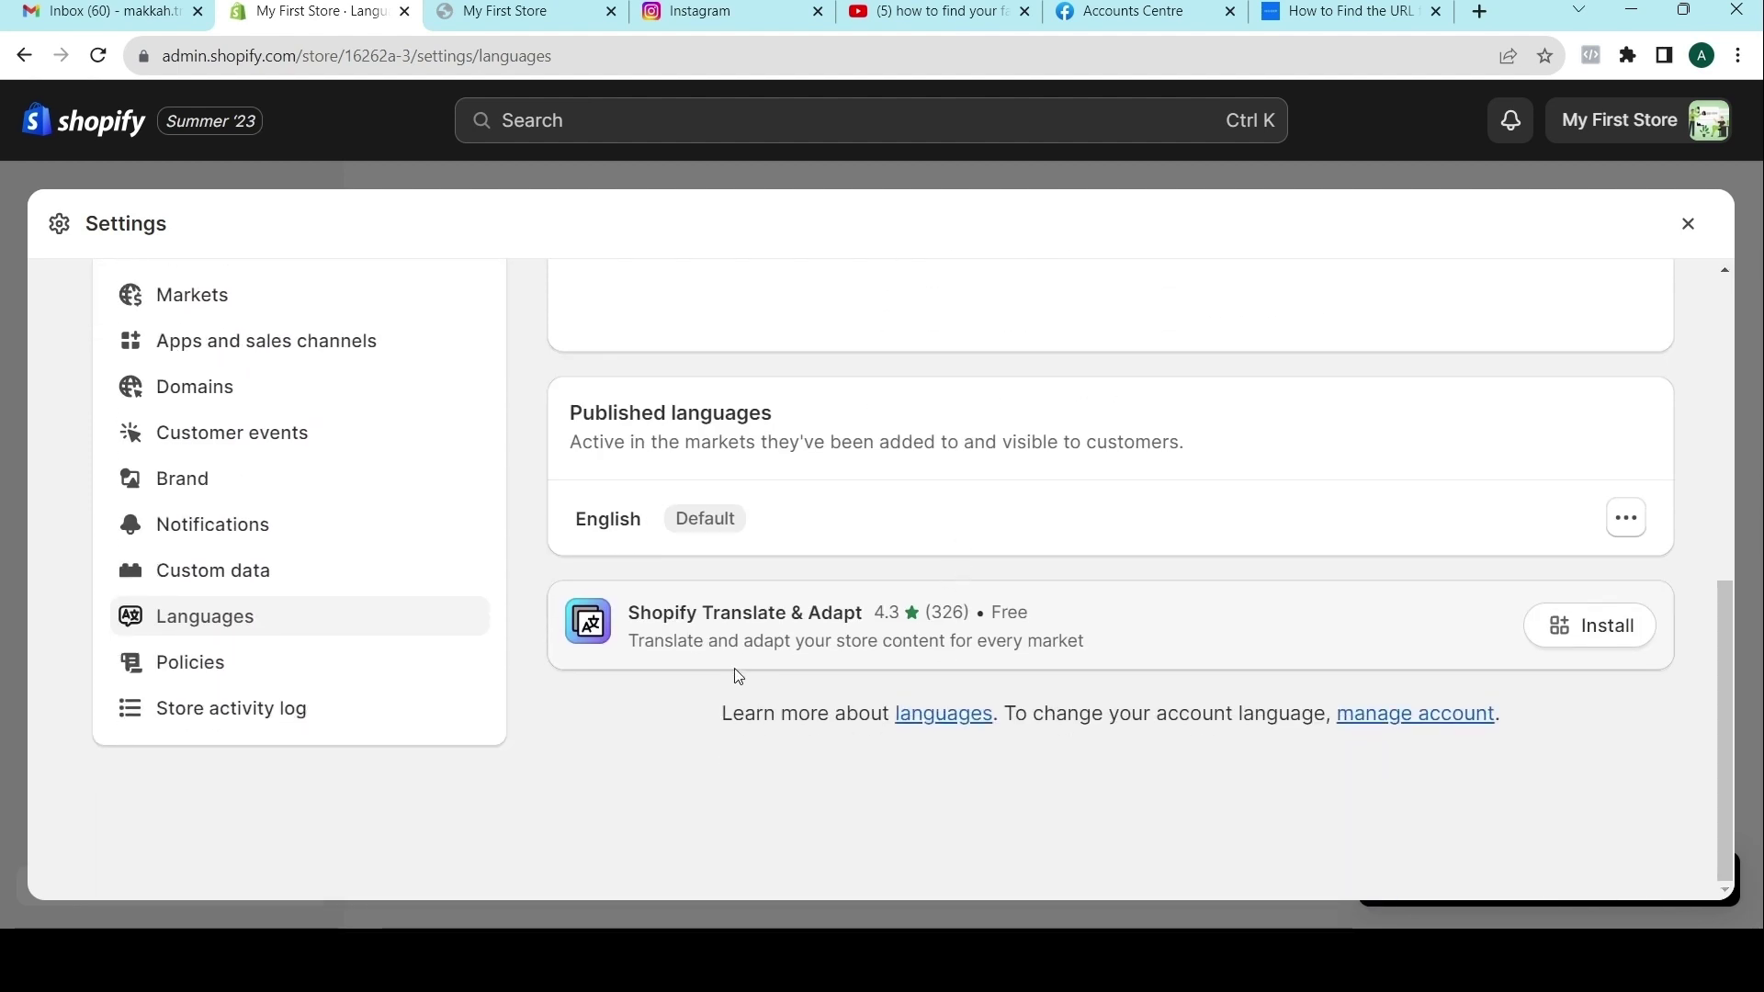
# Review the return, privacy, terms of service and shipping texts in the policies settings, and close the store settings.
pyautogui.click(179, 665)
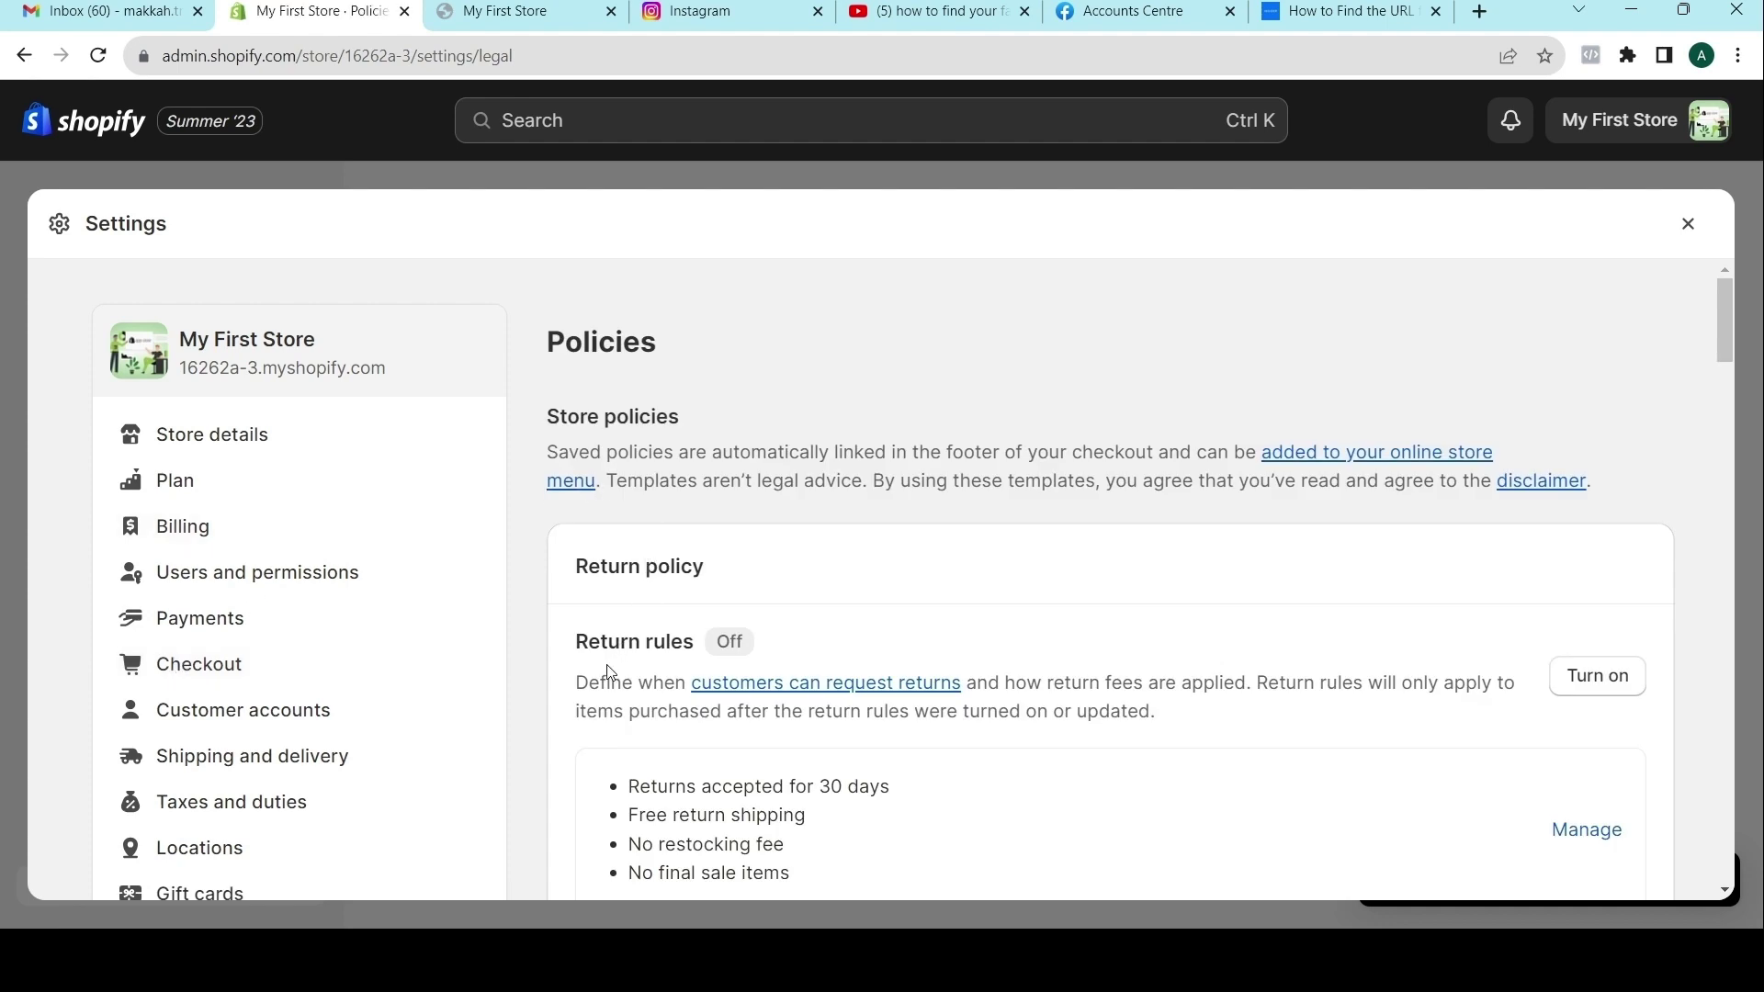
pyautogui.scroll(-5, 606, 636)
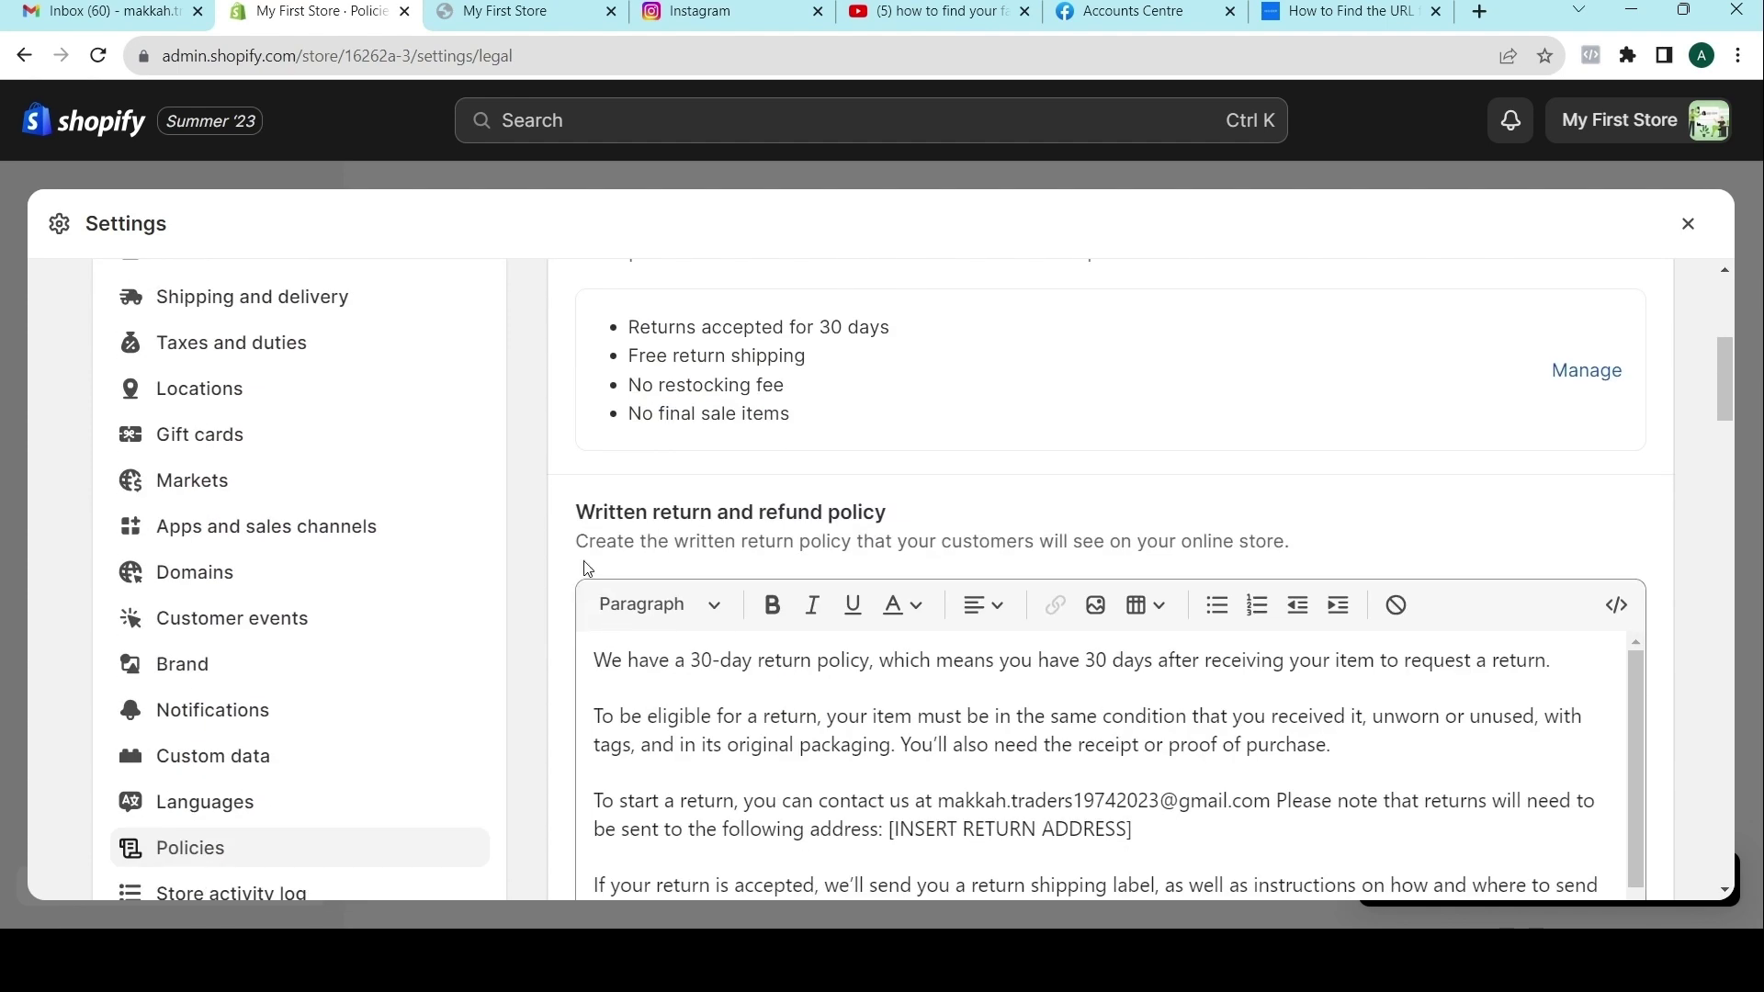
pyautogui.scroll(-10, 780, 661)
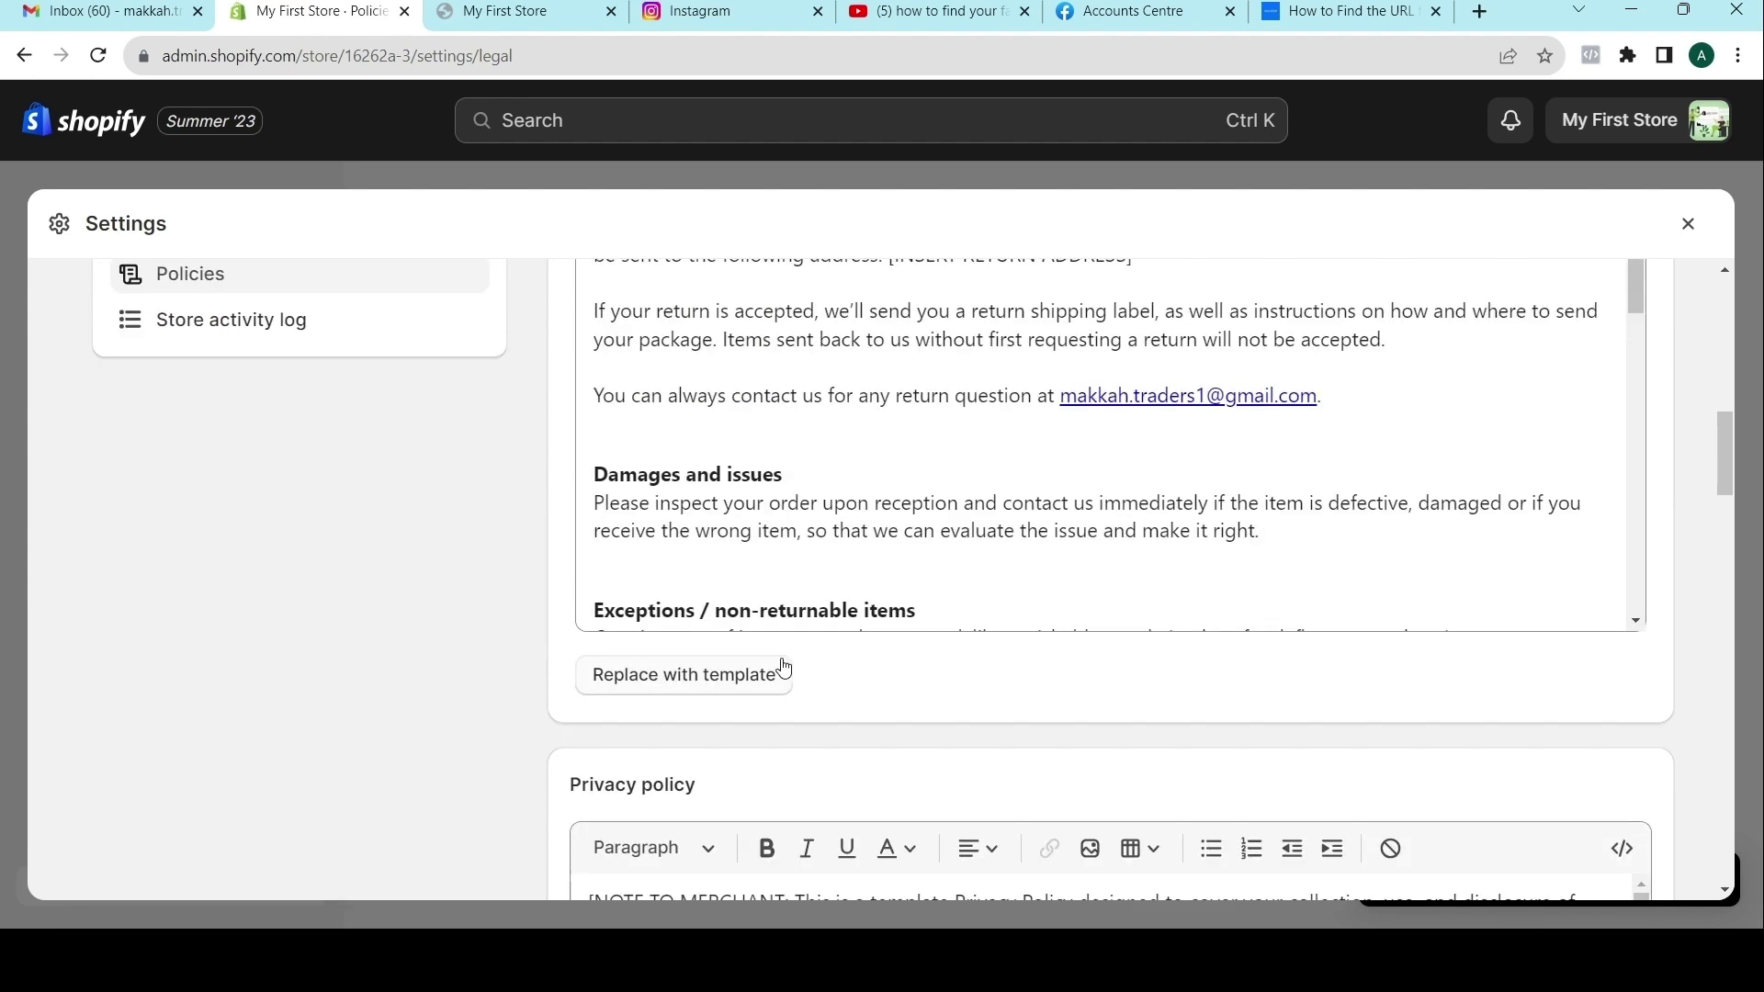
pyautogui.scroll(4, 783, 663)
pyautogui.scroll(-12, 785, 666)
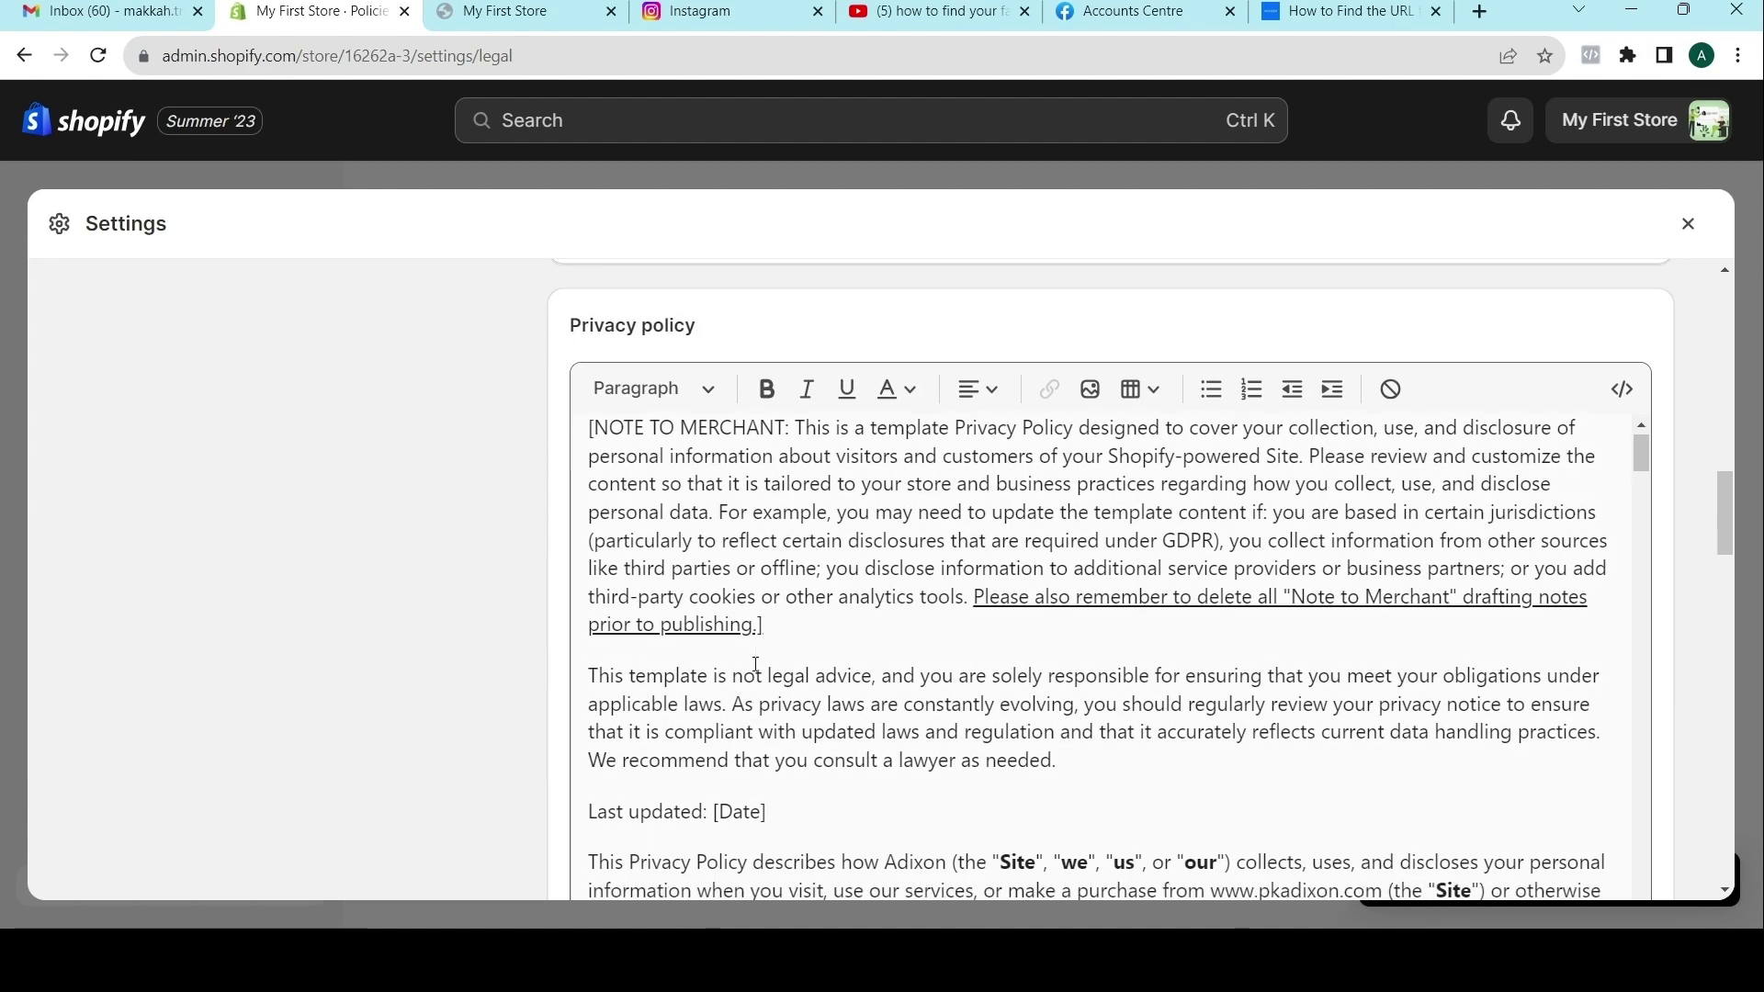
pyautogui.scroll(-10, 496, 622)
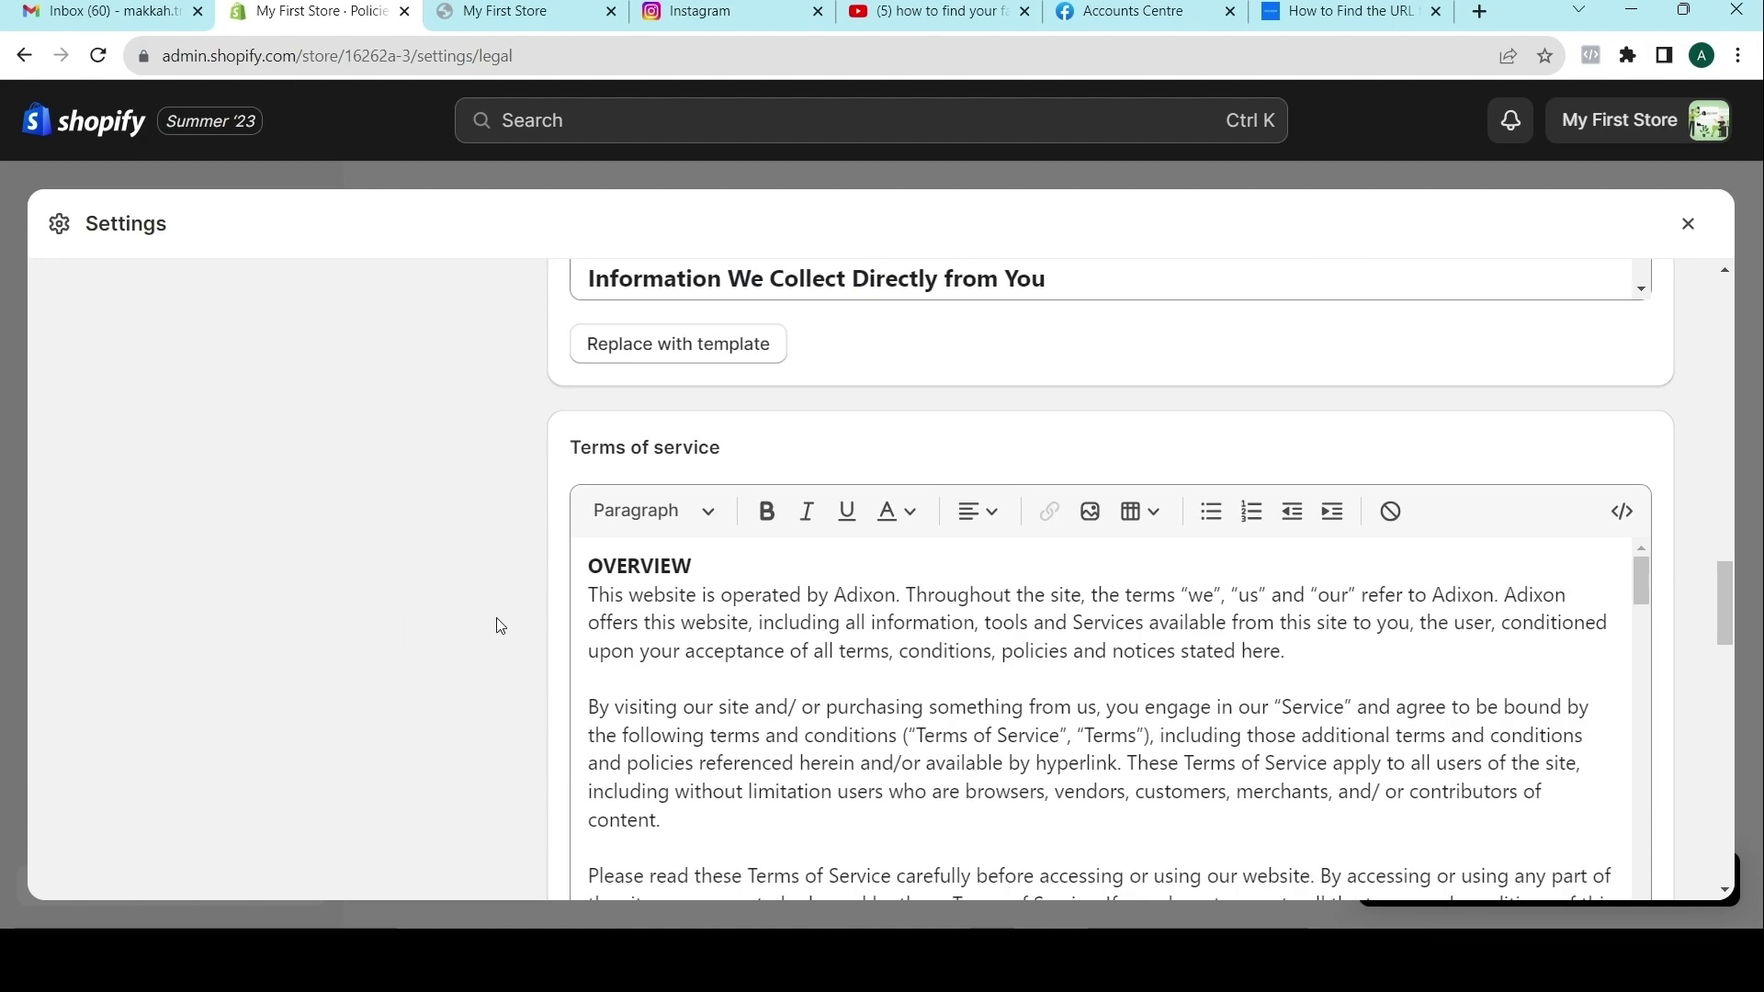
pyautogui.scroll(-5, 523, 543)
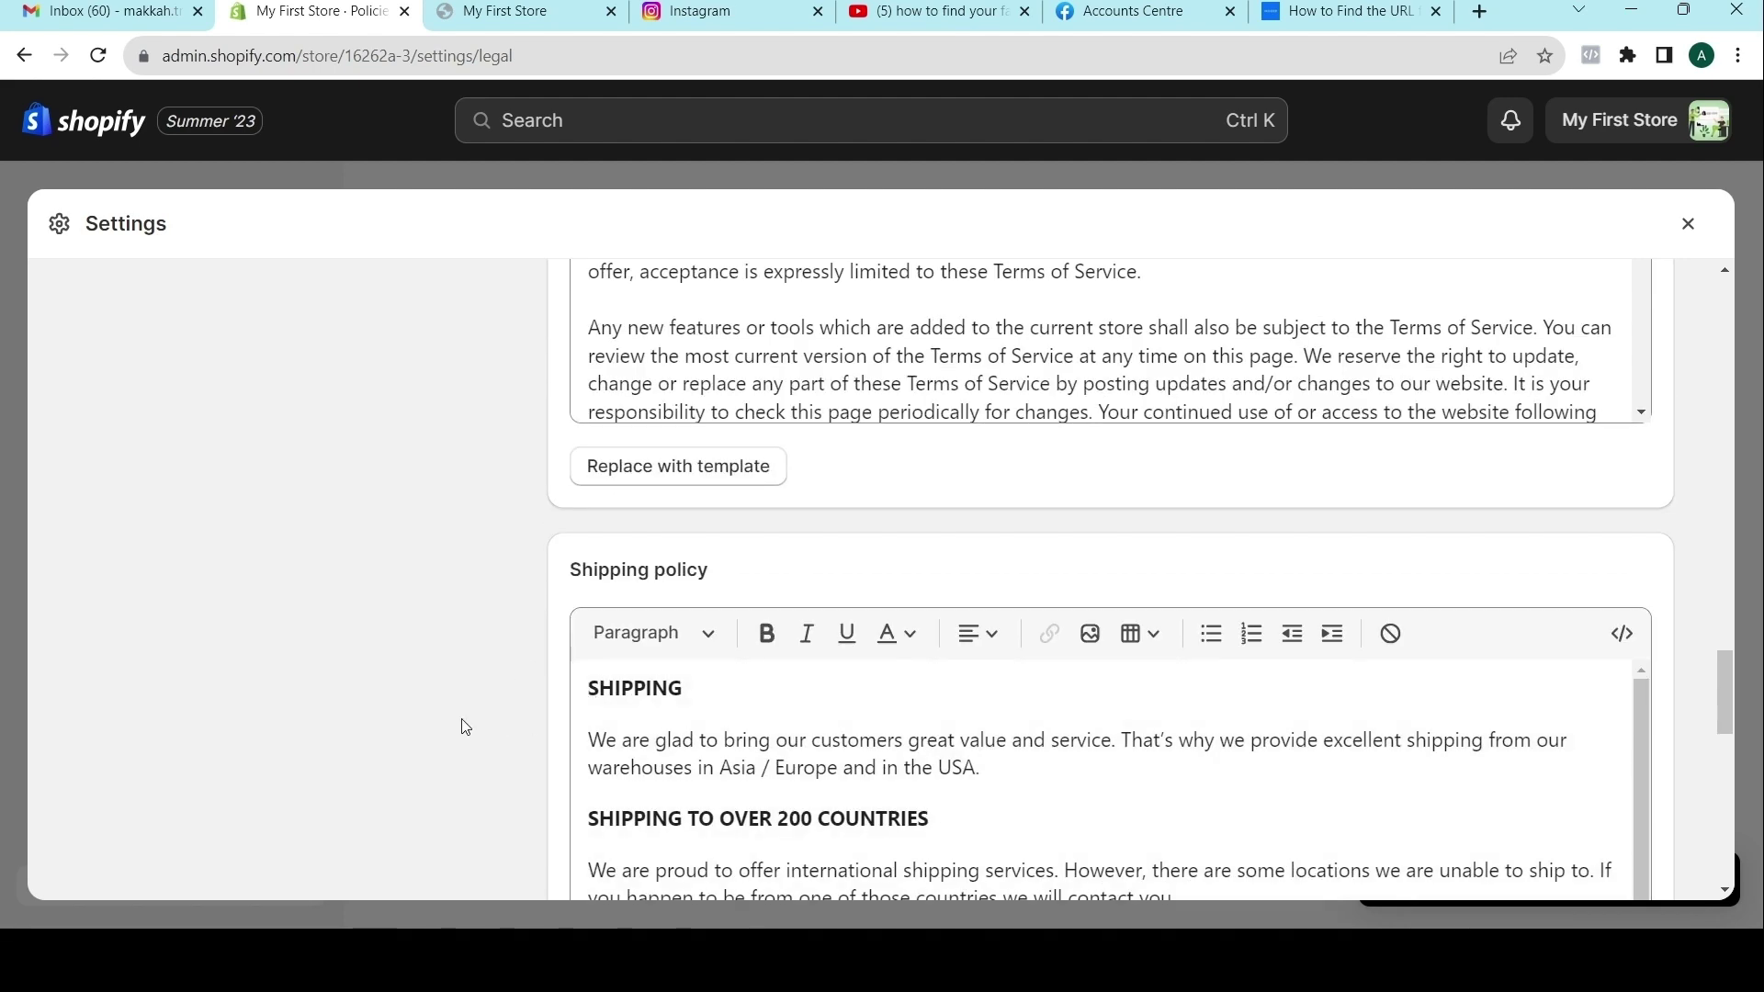
pyautogui.moveTo(1715, 726); pyautogui.dragTo(1711, 445)
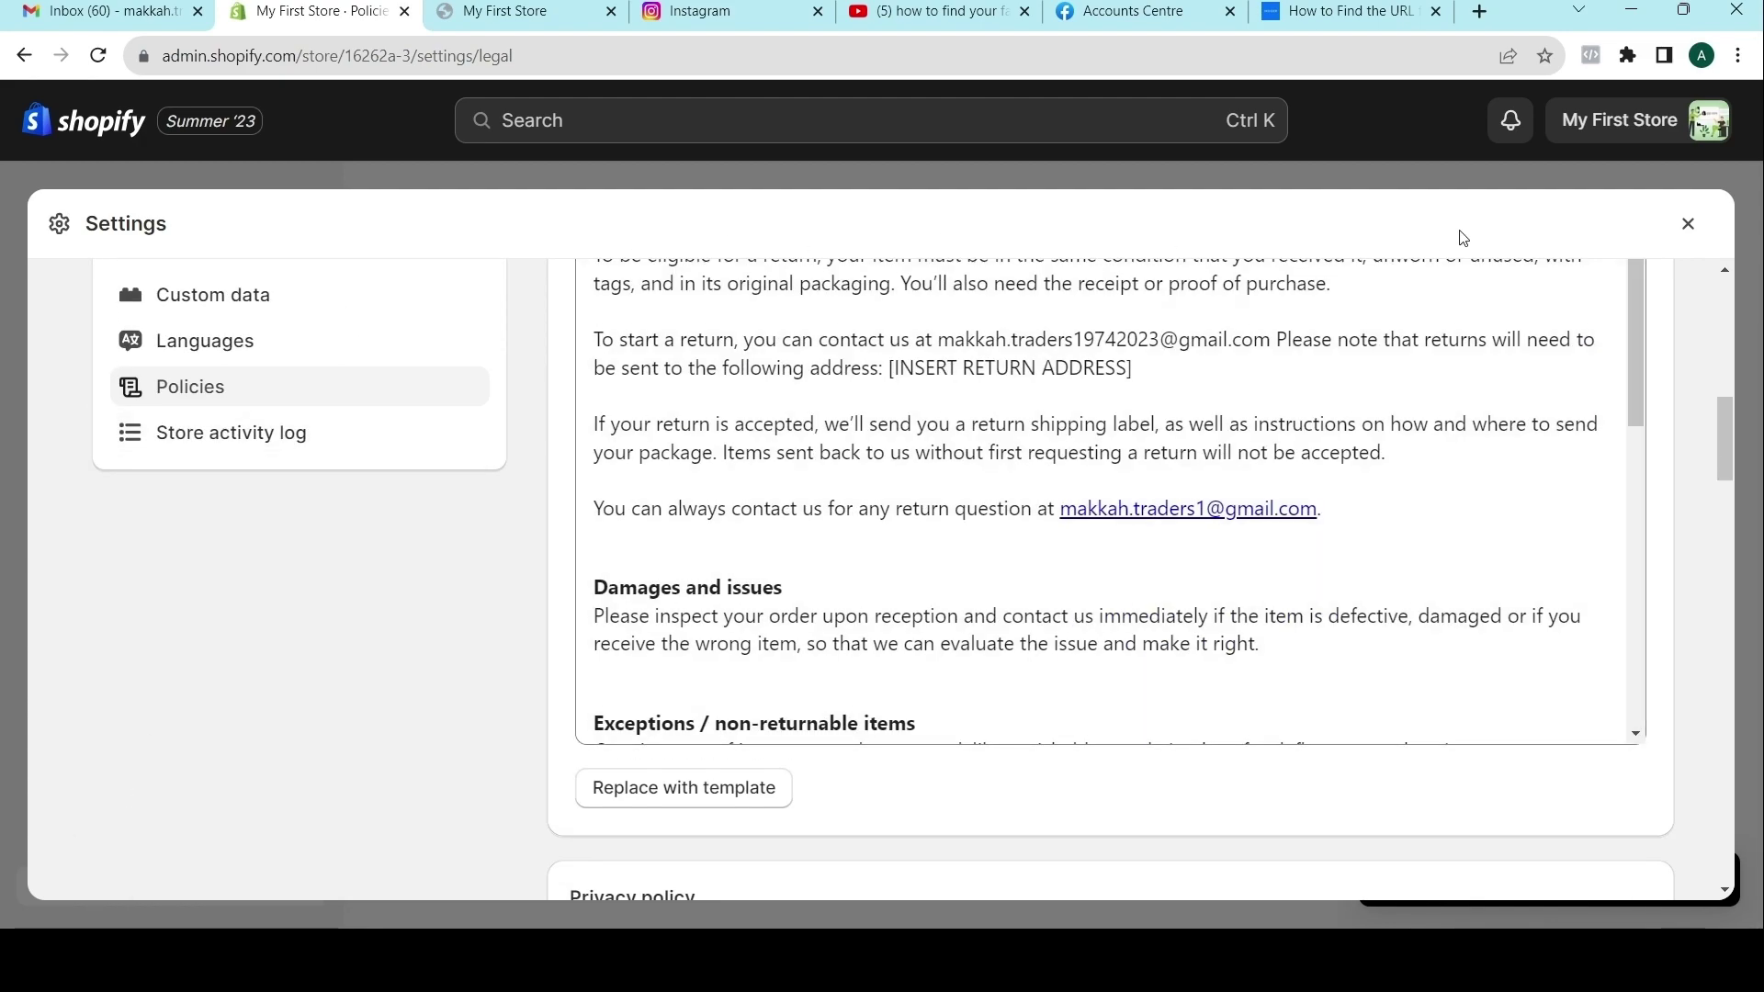
pyautogui.click(1683, 224)
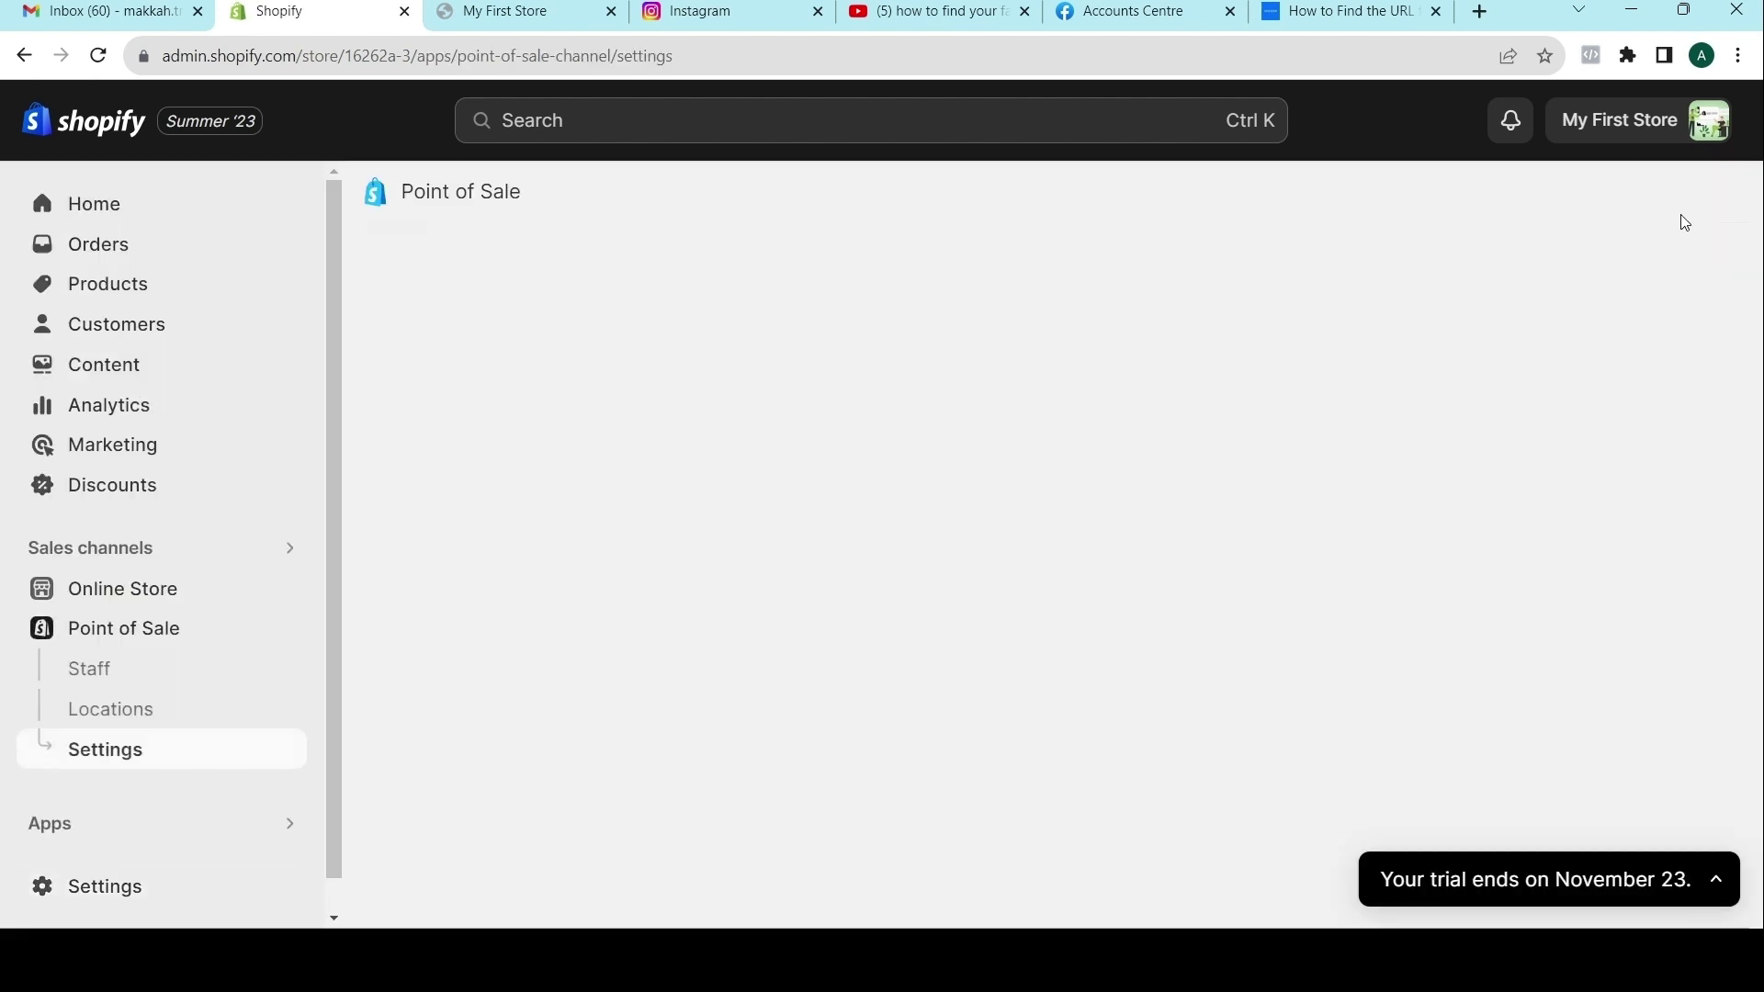